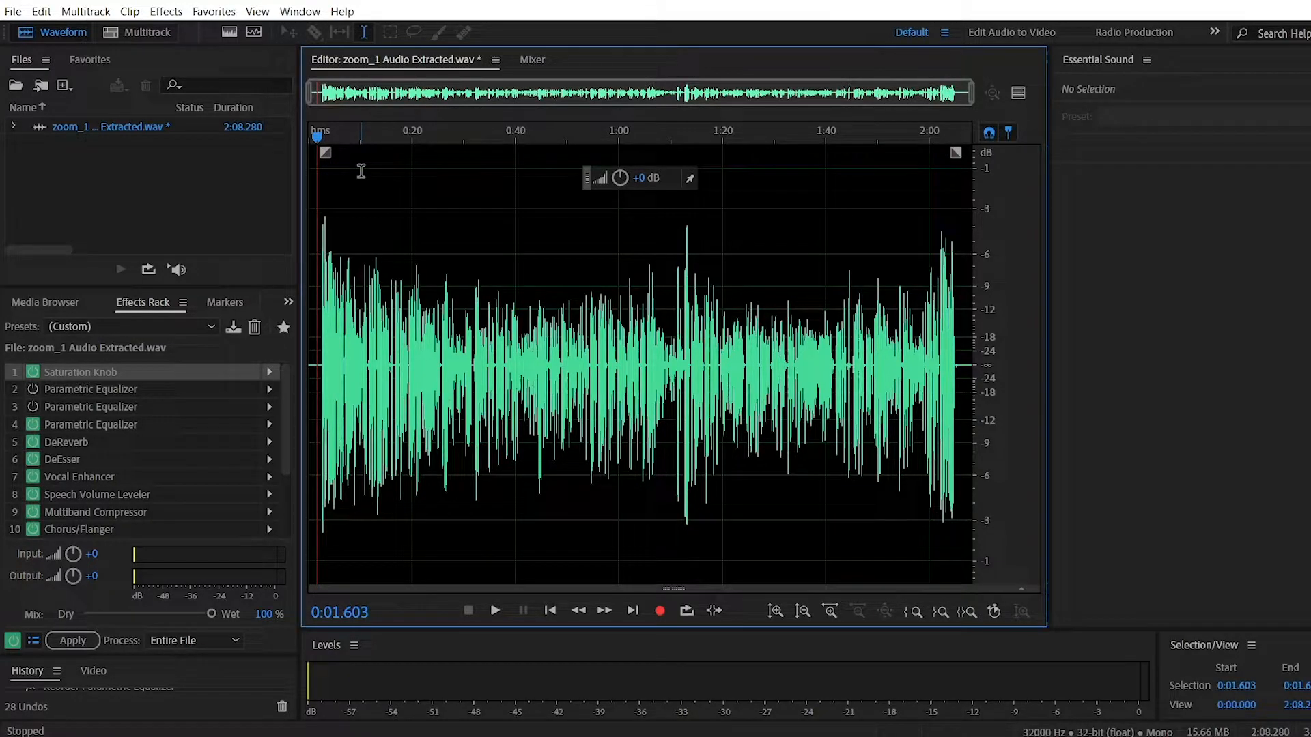
# Play the voice recording and compare its sound with the whole effects rack bypassed and enabled
pyautogui.press('space')
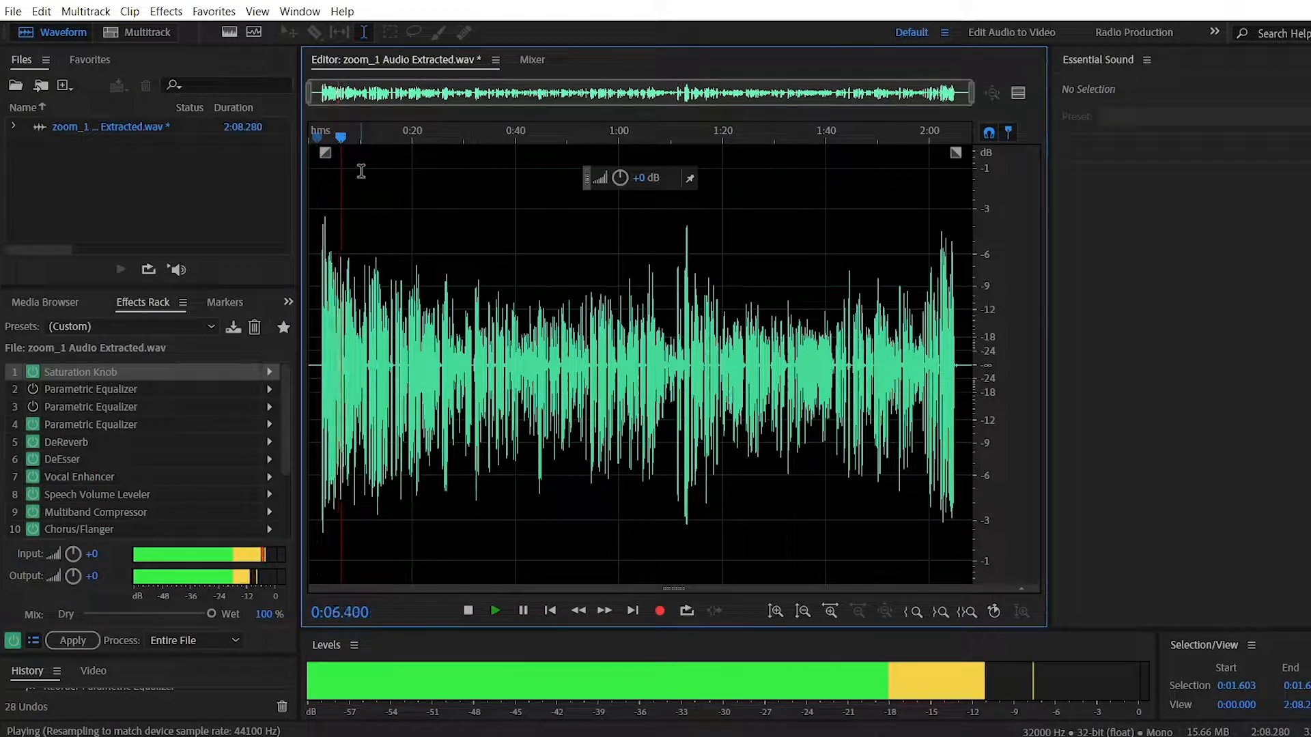
pyautogui.click(13, 643)
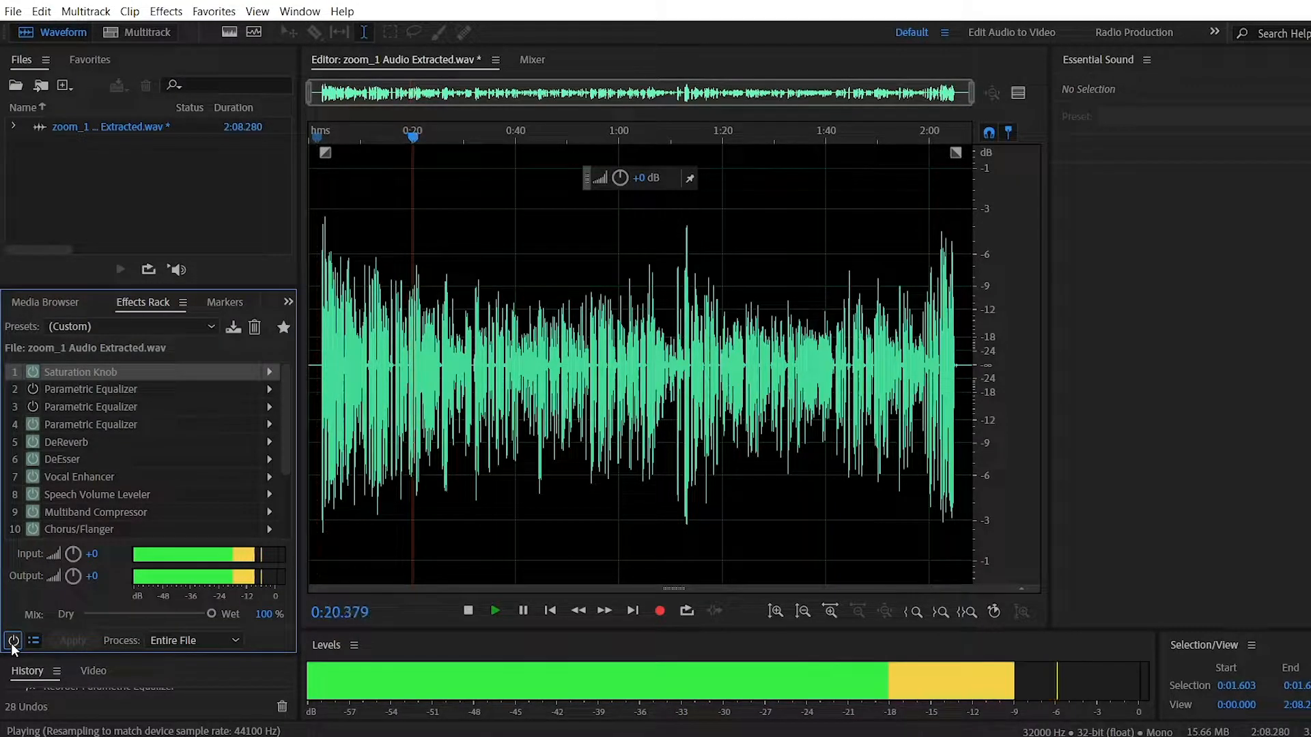
pyautogui.click(13, 642)
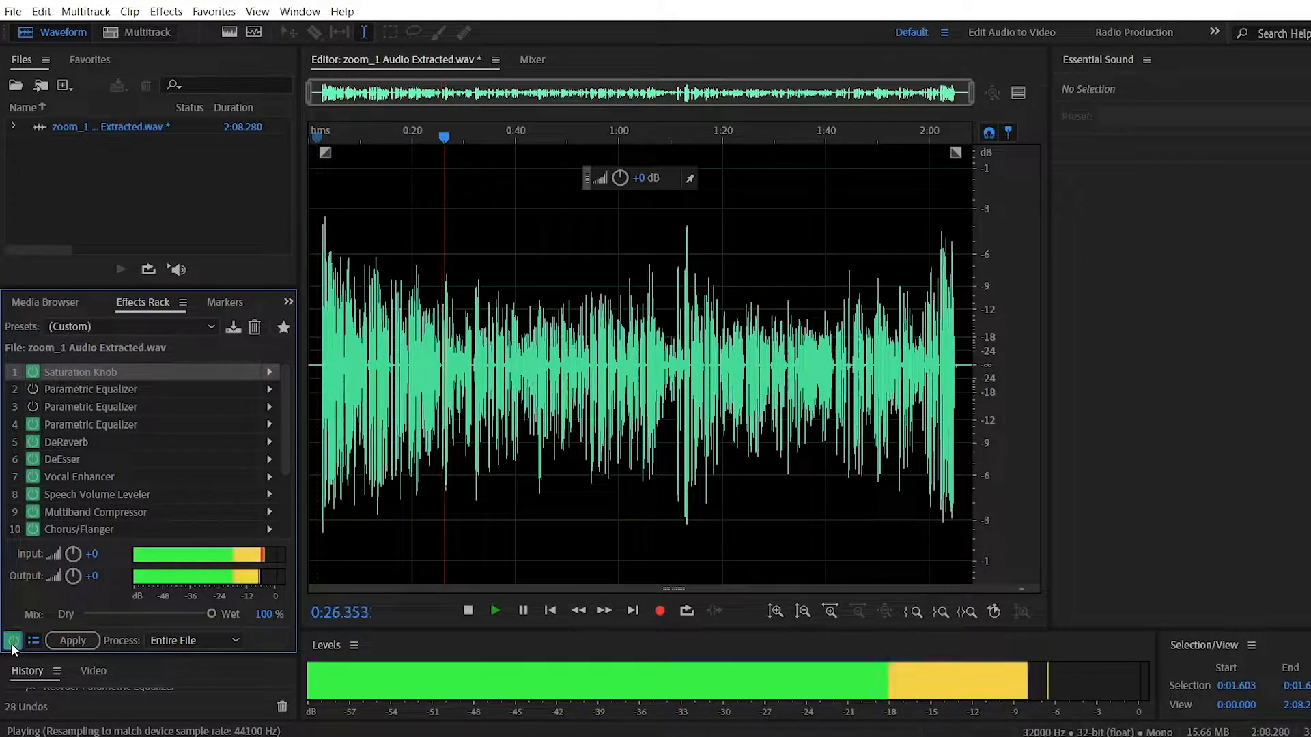
pyautogui.click(13, 641)
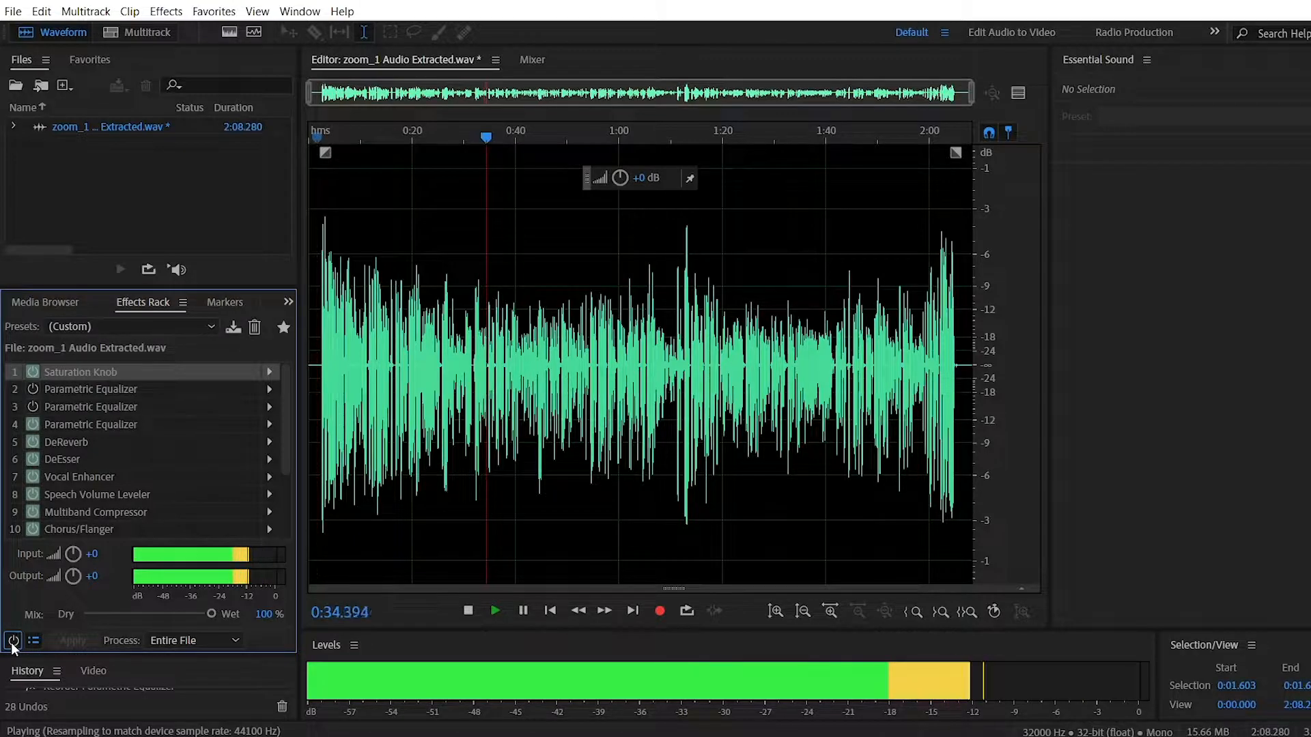
pyautogui.click(13, 641)
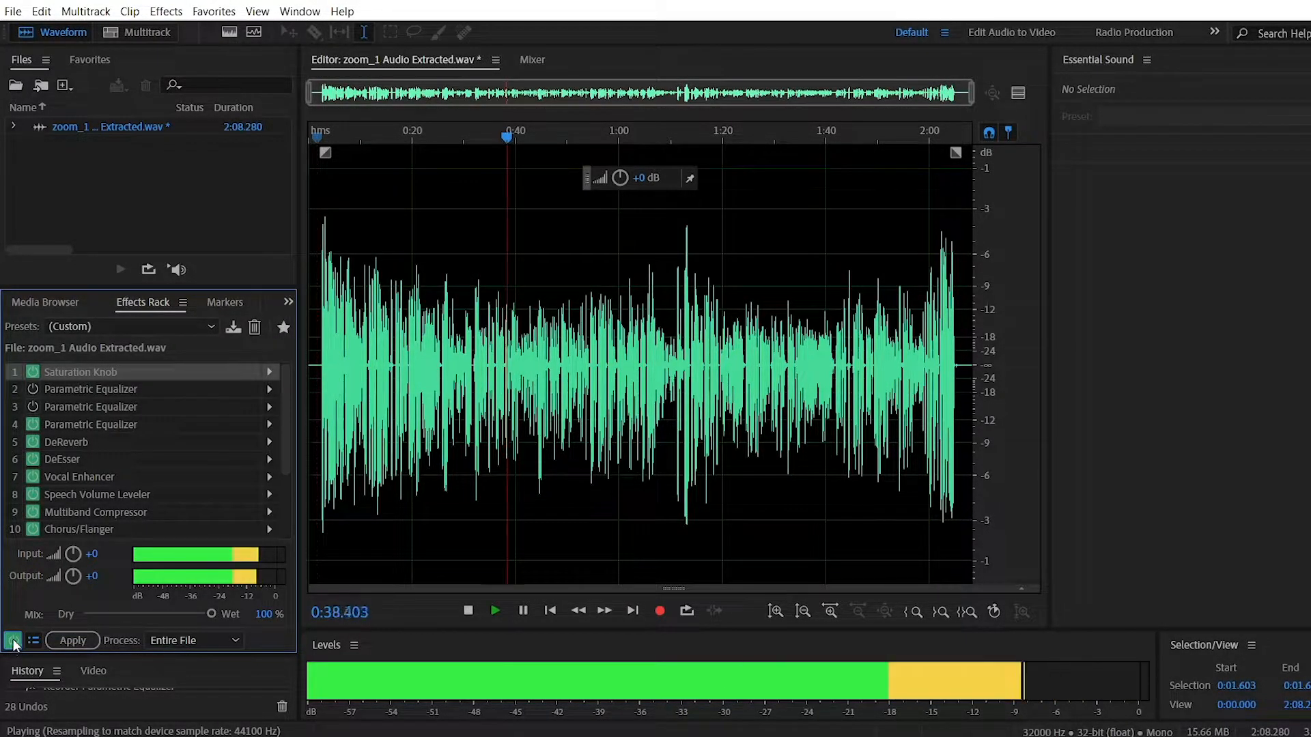
pyautogui.press('space')
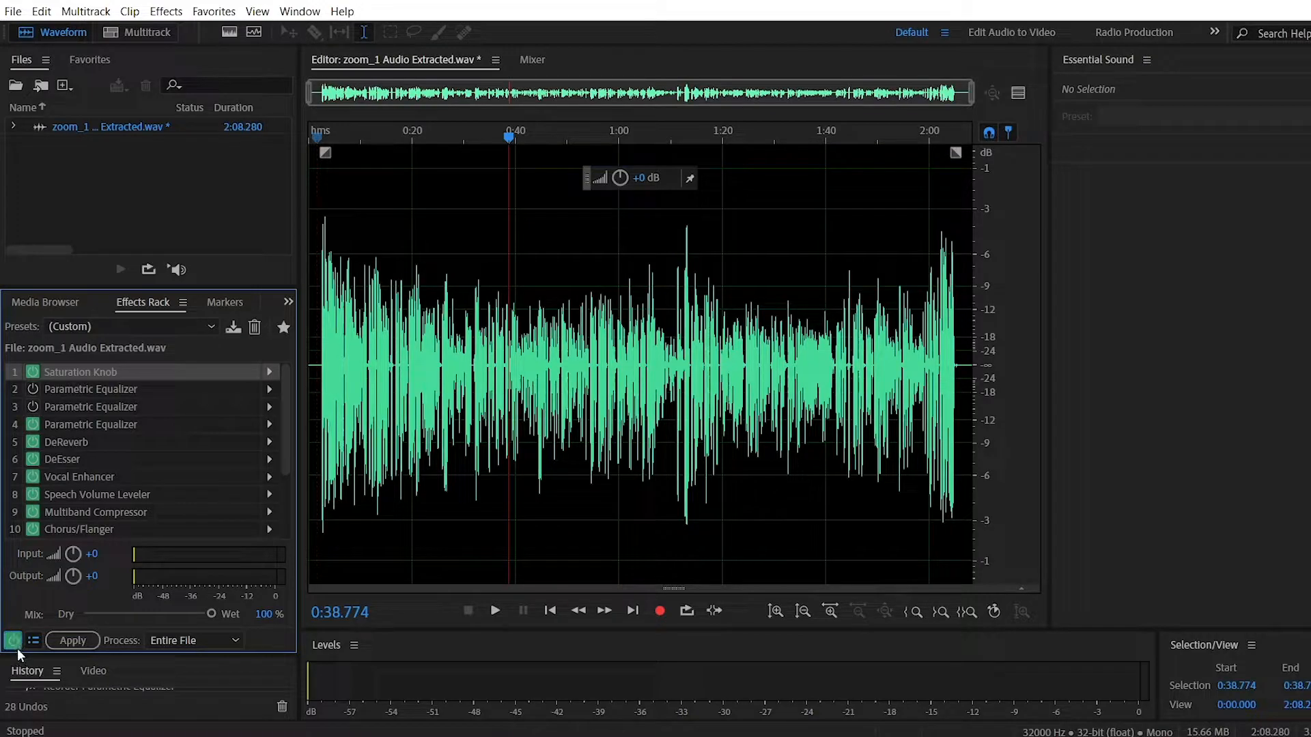
# Move the playhead back to the start of the recording at 0:01.959, leaving the effects rack powered on
pyautogui.click(12, 641)
pyautogui.moveTo(508, 136); pyautogui.dragTo(318, 139)
pyautogui.click(68, 377)
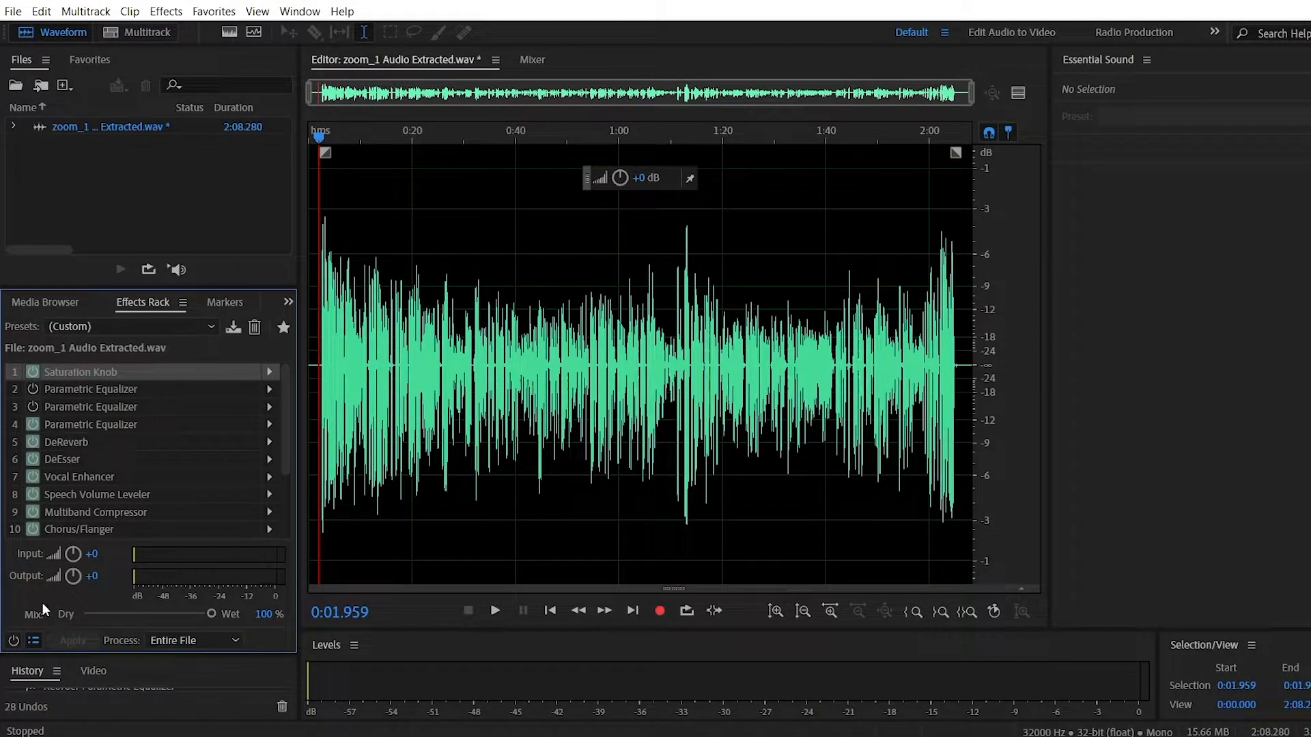
pyautogui.click(13, 640)
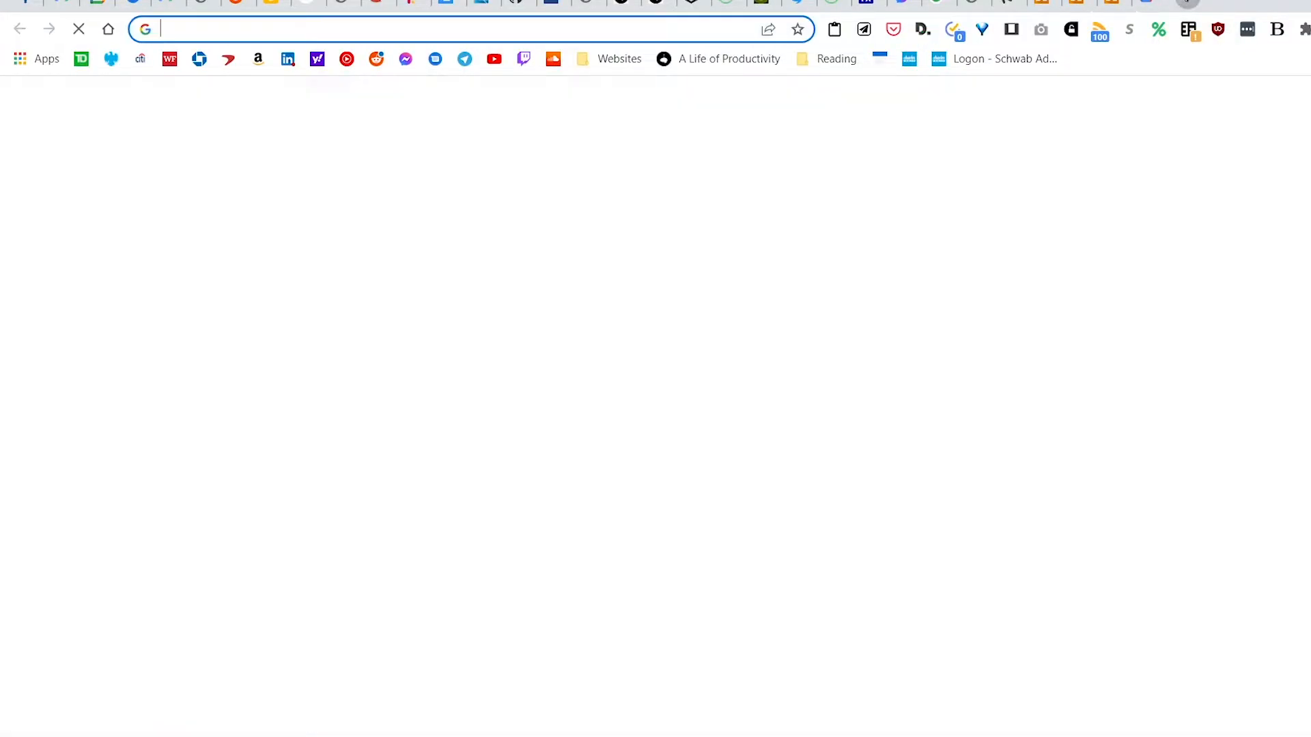
# Switch to the web browser, search Google for softube and open the official Softube website
pyautogui.write('soft')
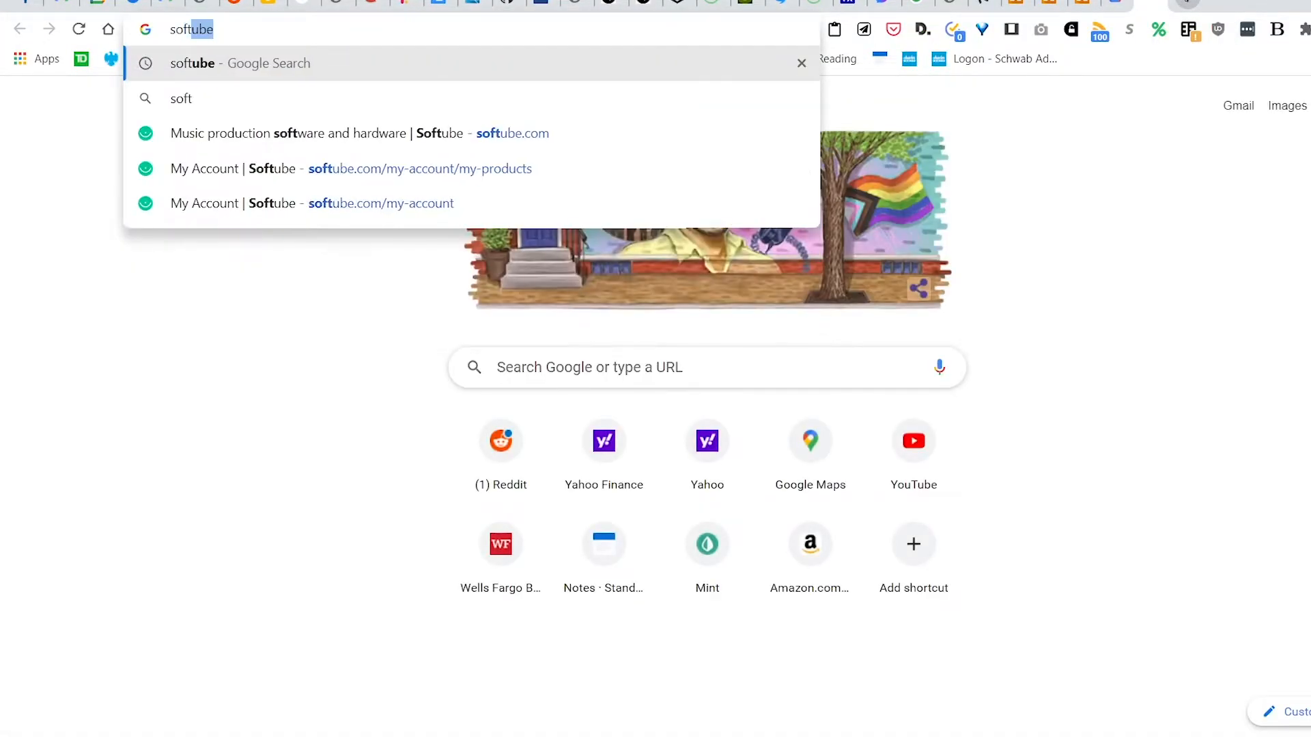
pyautogui.press('Return')
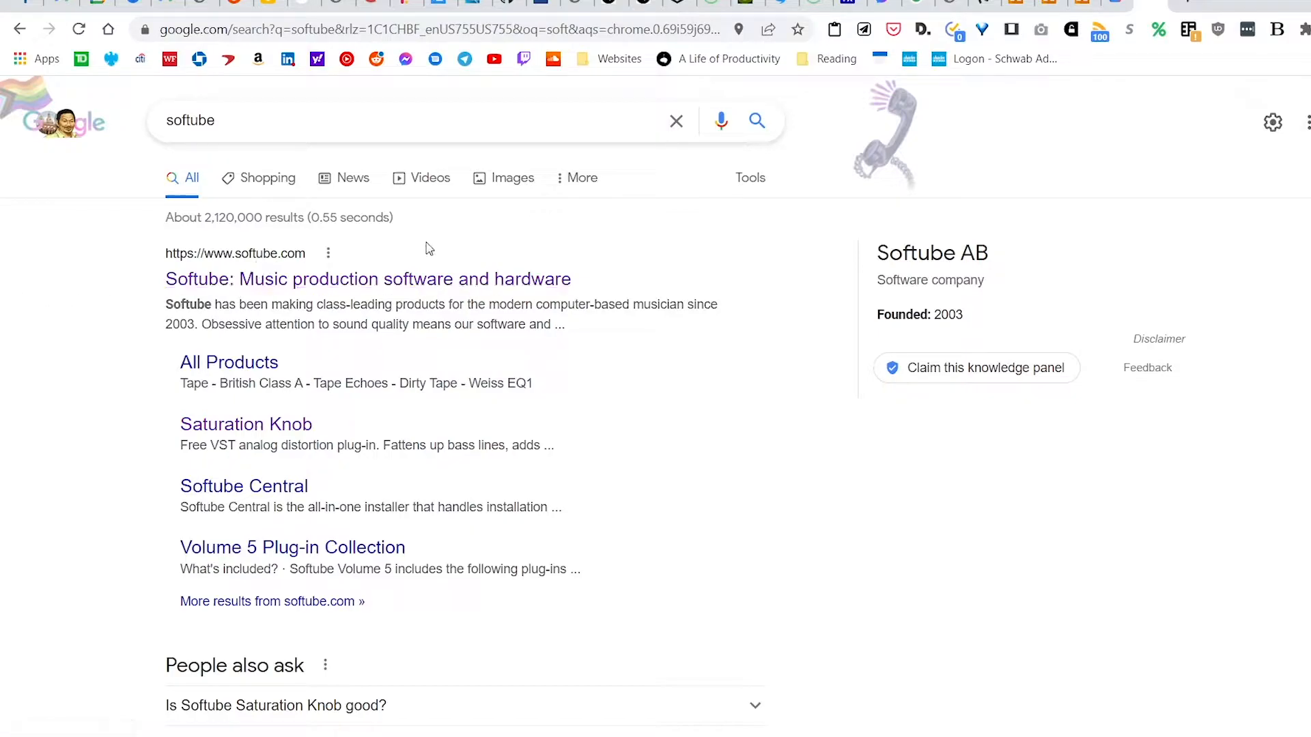
pyautogui.click(408, 280)
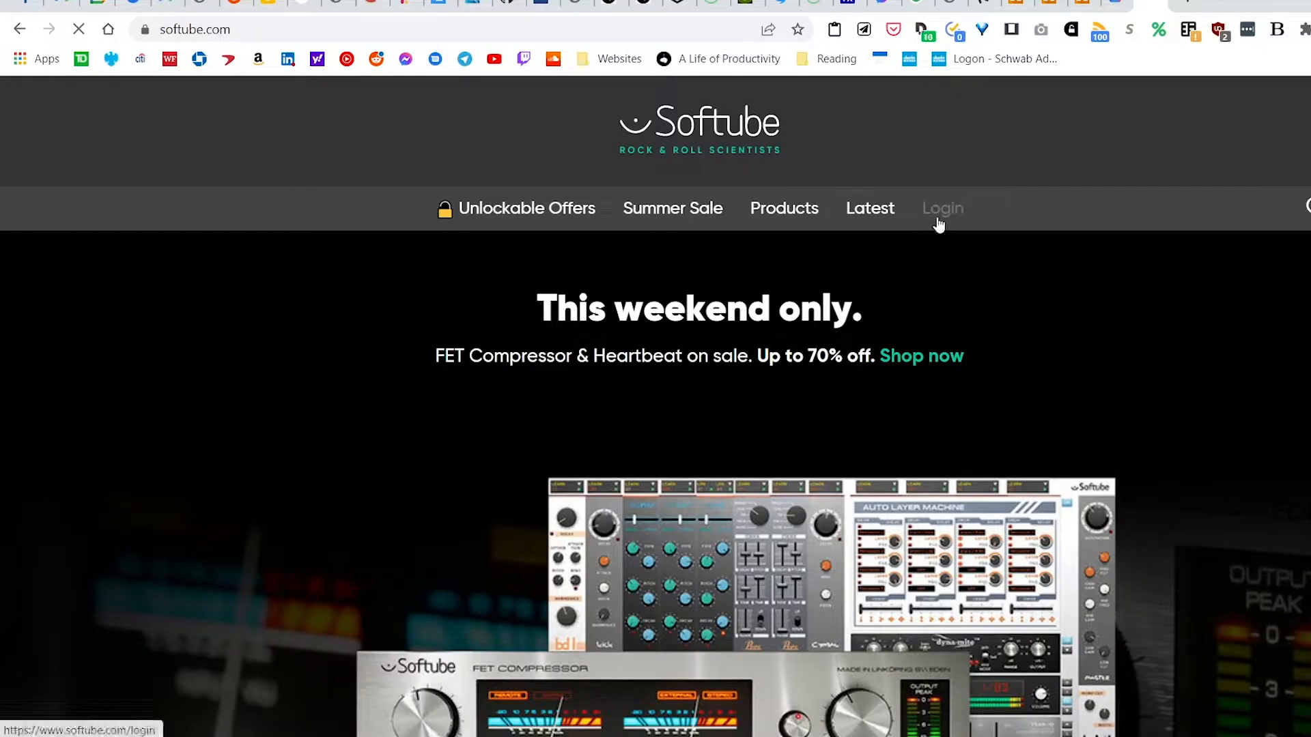
pyautogui.scroll(-3, 964, 280)
pyautogui.scroll(3, 965, 280)
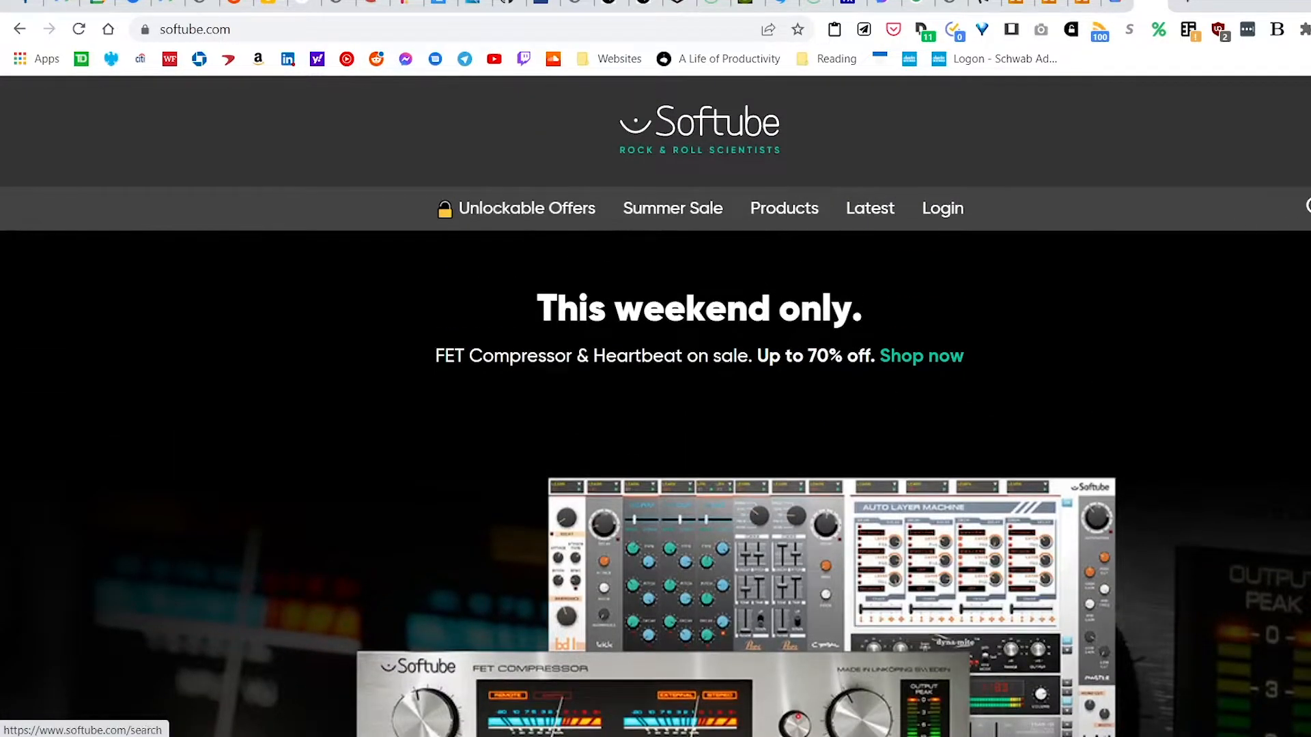
# Search the Softube site for "saturation knob" and open the Saturation Knob product page
pyautogui.click(1306, 206)
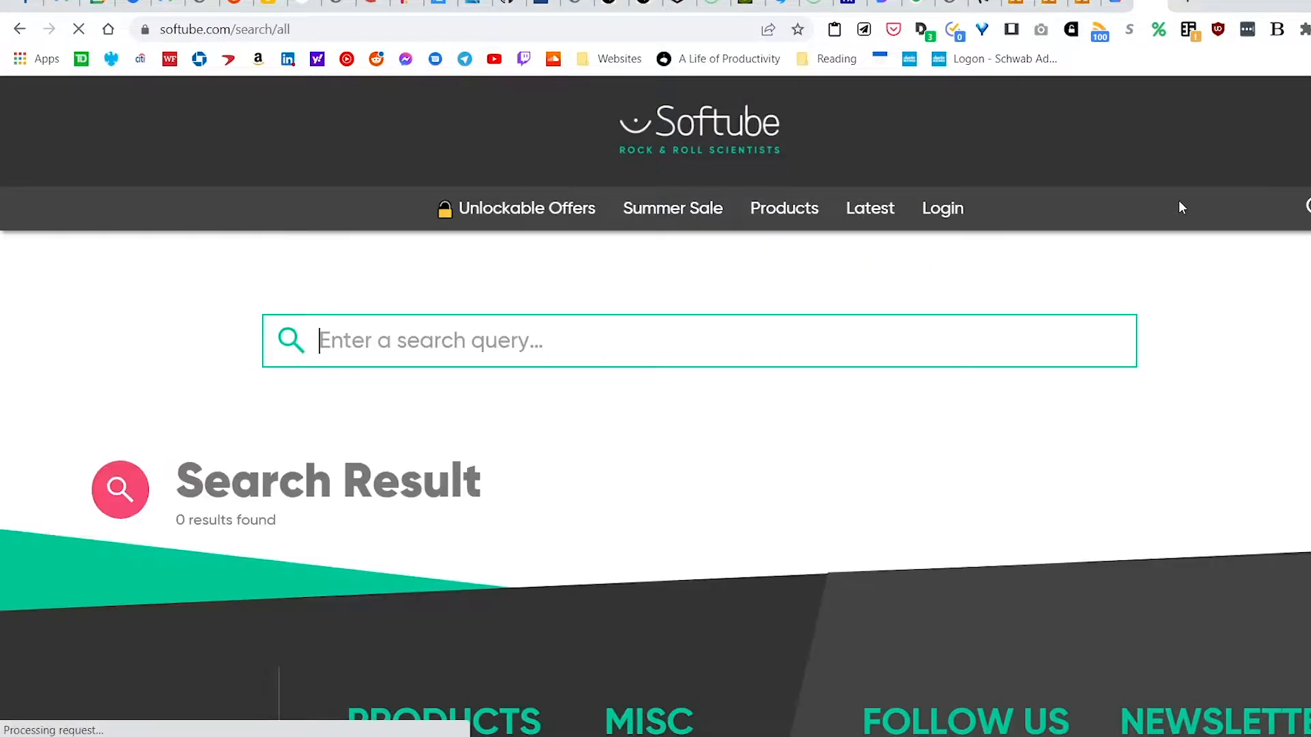
pyautogui.write('saturat')
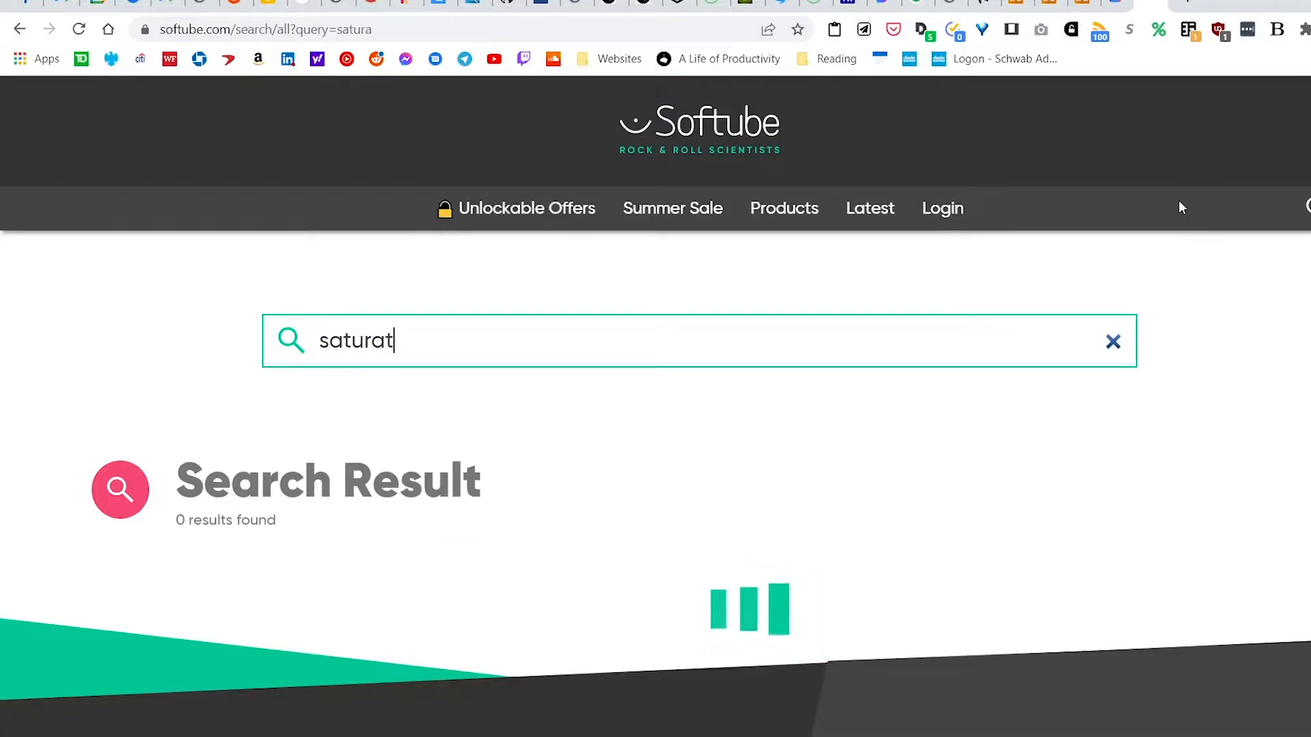
pyautogui.write('ion knob')
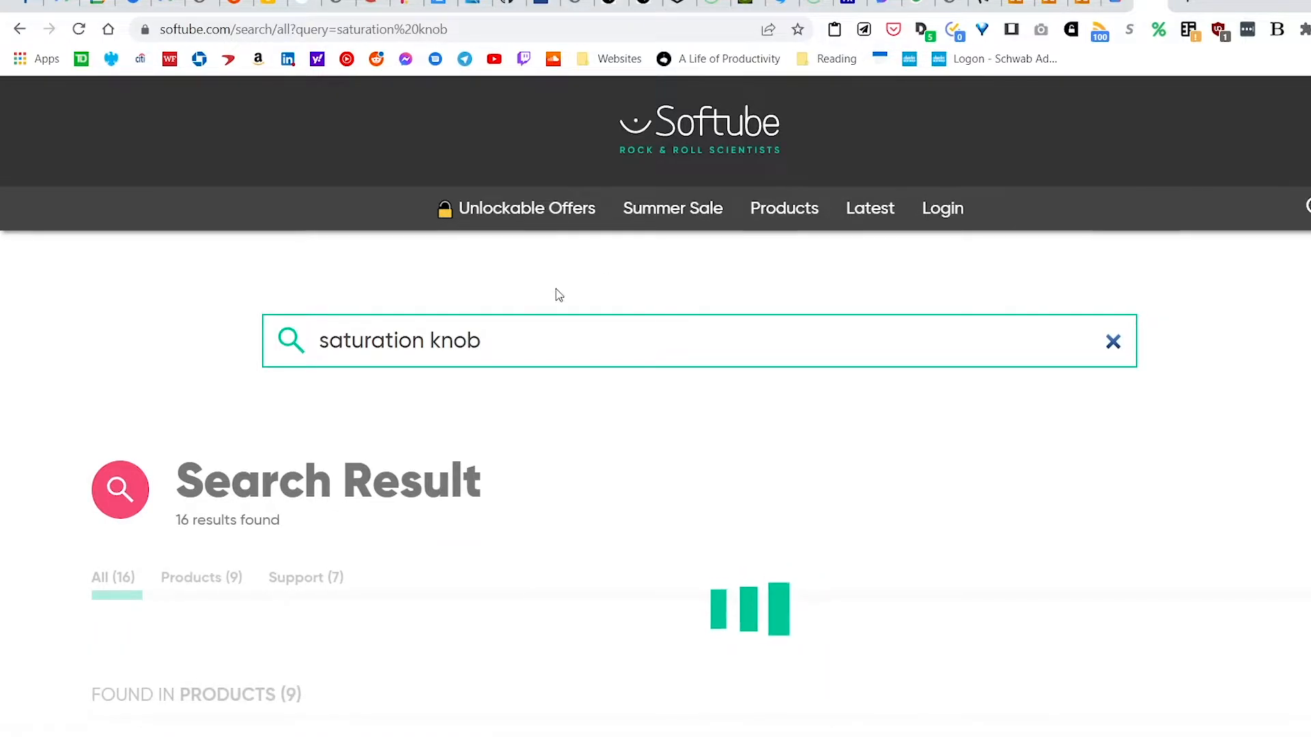
pyautogui.scroll(-2, 102, 317)
pyautogui.scroll(-8, 401, 327)
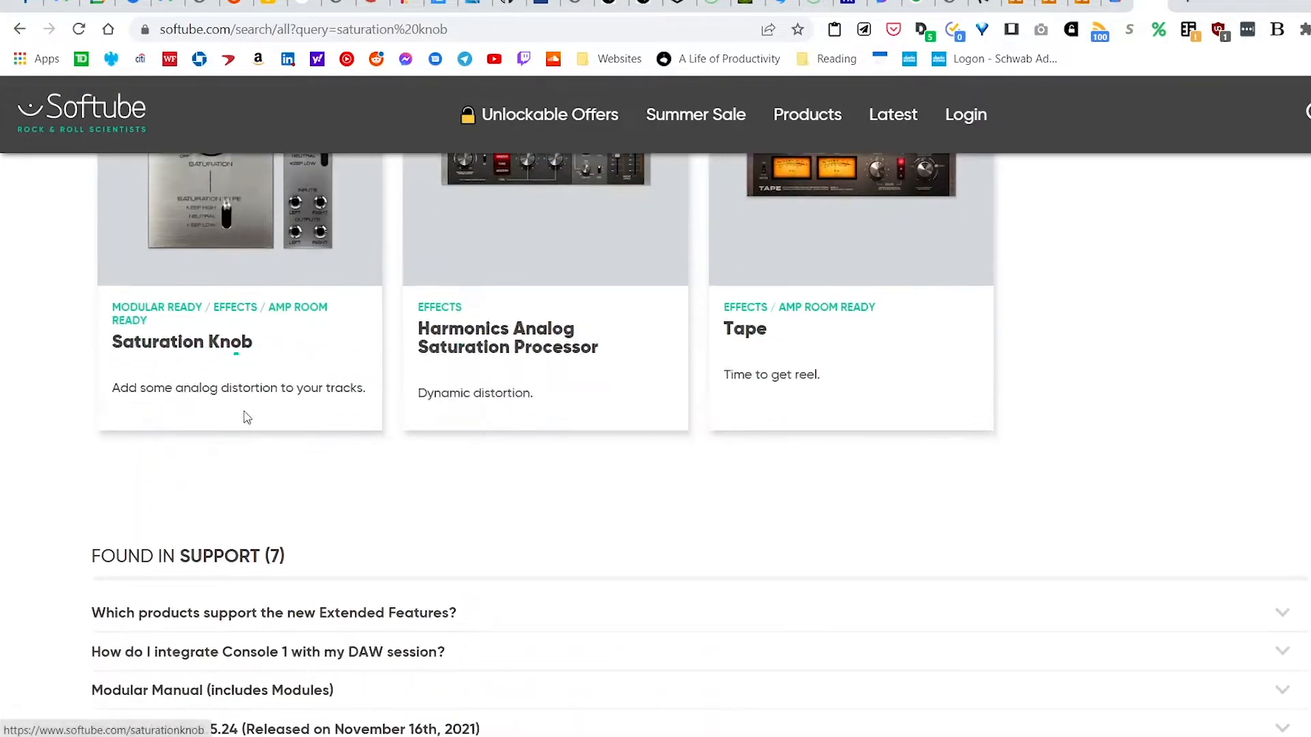
pyautogui.scroll(2, 243, 355)
pyautogui.click(273, 392)
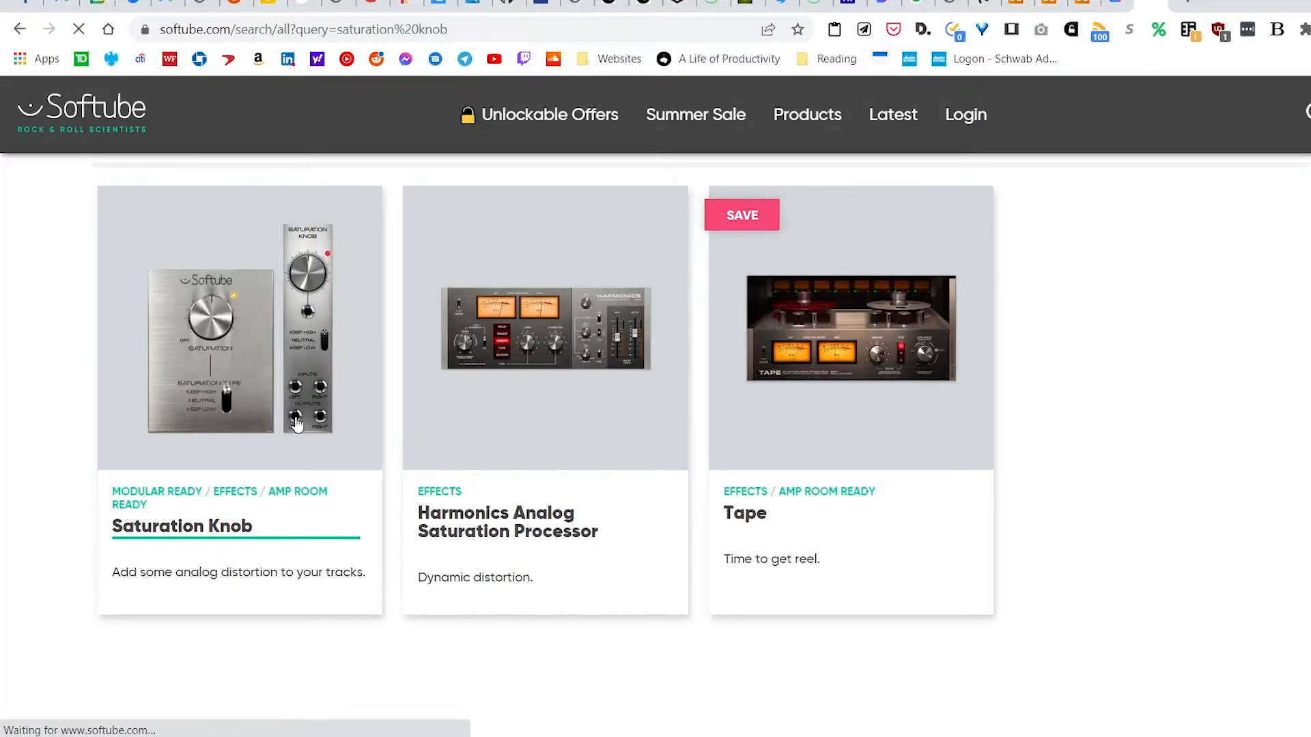
# Try to get the free Saturation Knob license from its product page
pyautogui.scroll(-10, 366, 427)
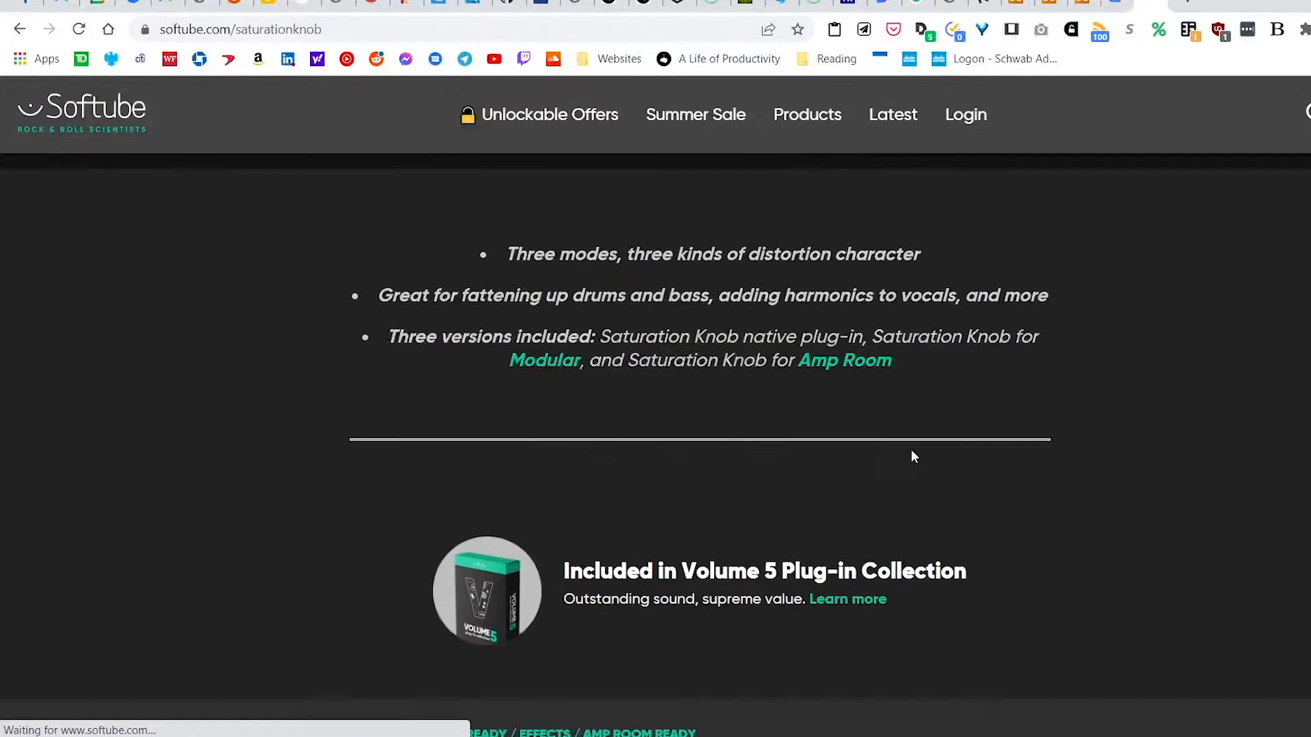
pyautogui.scroll(6, 881, 459)
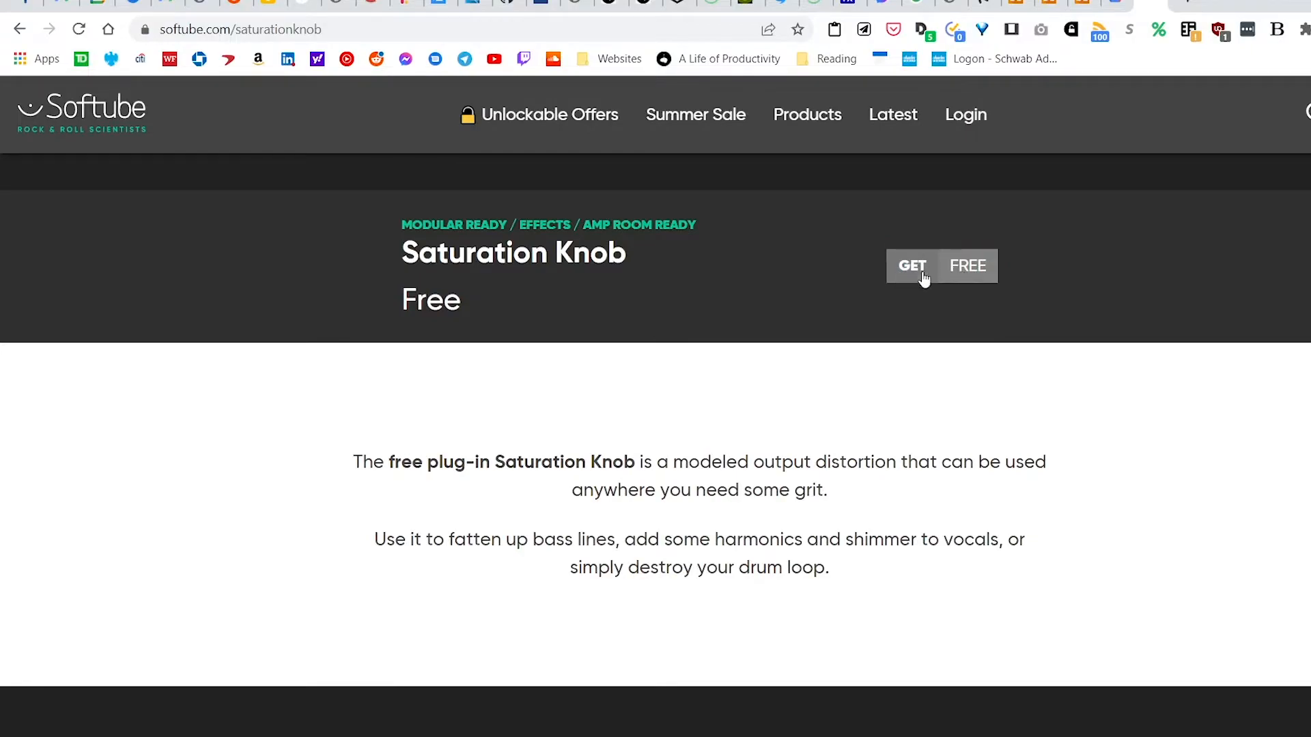
pyautogui.scroll(3, 956, 396)
pyautogui.click(963, 445)
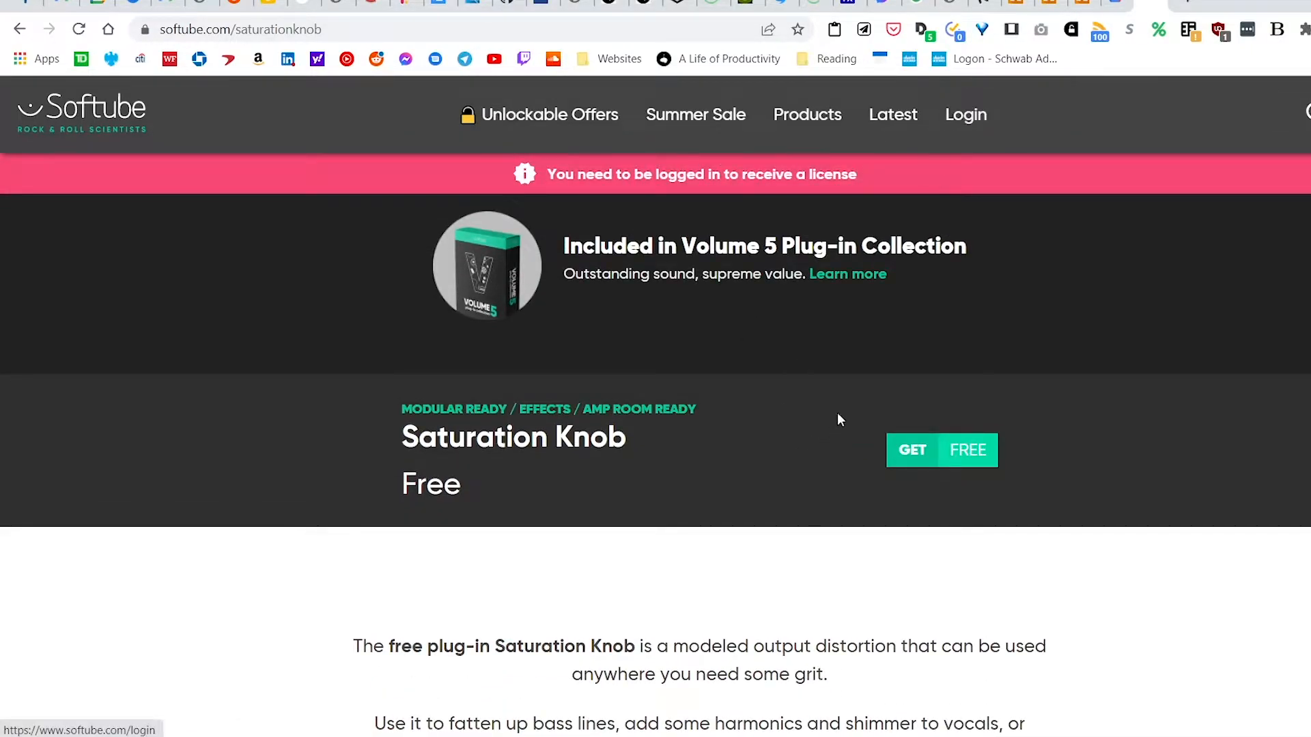
pyautogui.scroll(4, 841, 396)
pyautogui.scroll(10, 845, 401)
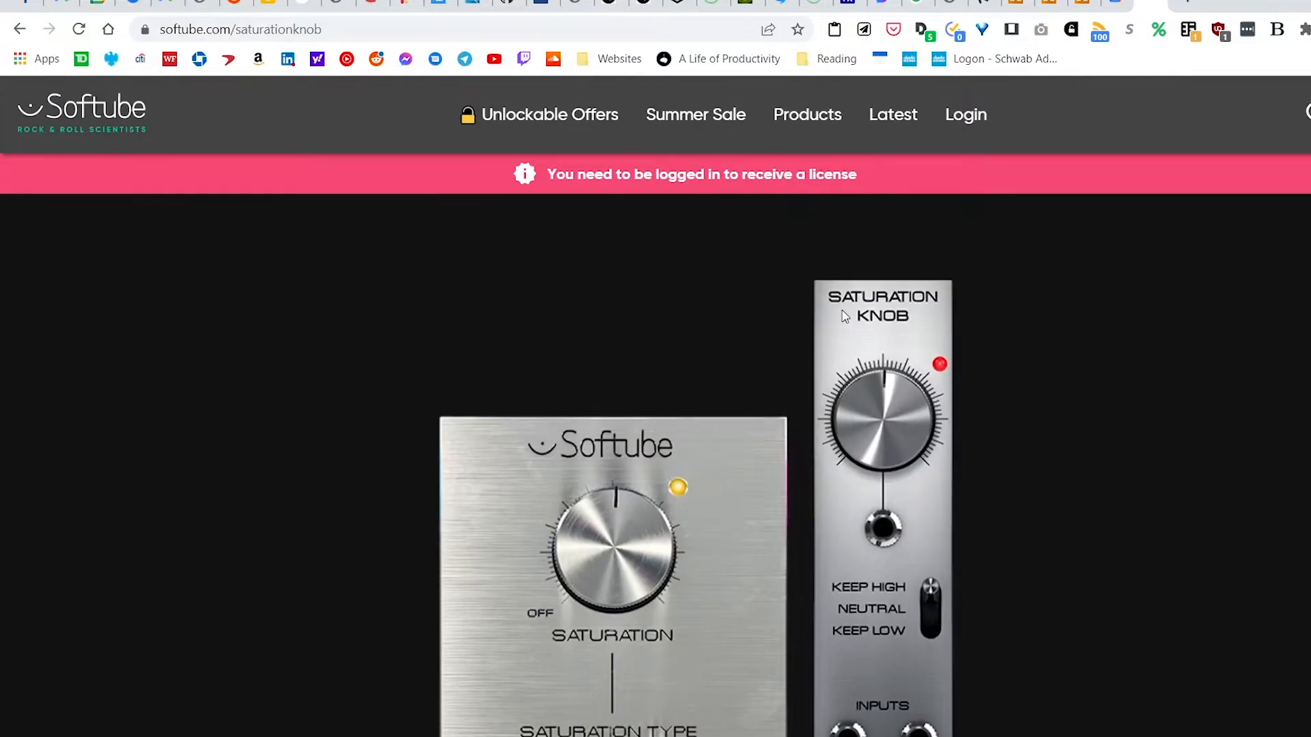
# Launch the Softube desktop app to view its sign-in form, and return to the browser without signing in
pyautogui.press('super')
pyautogui.write('sof')
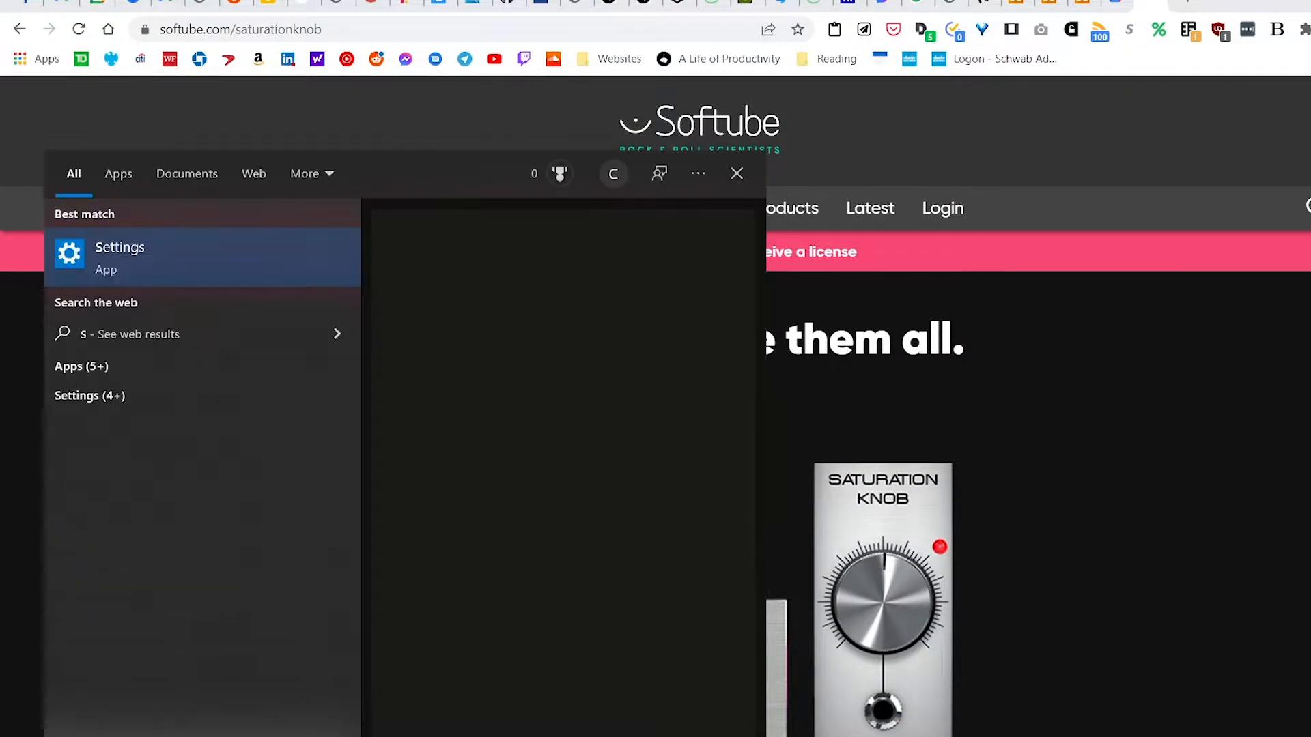
pyautogui.press('Return')
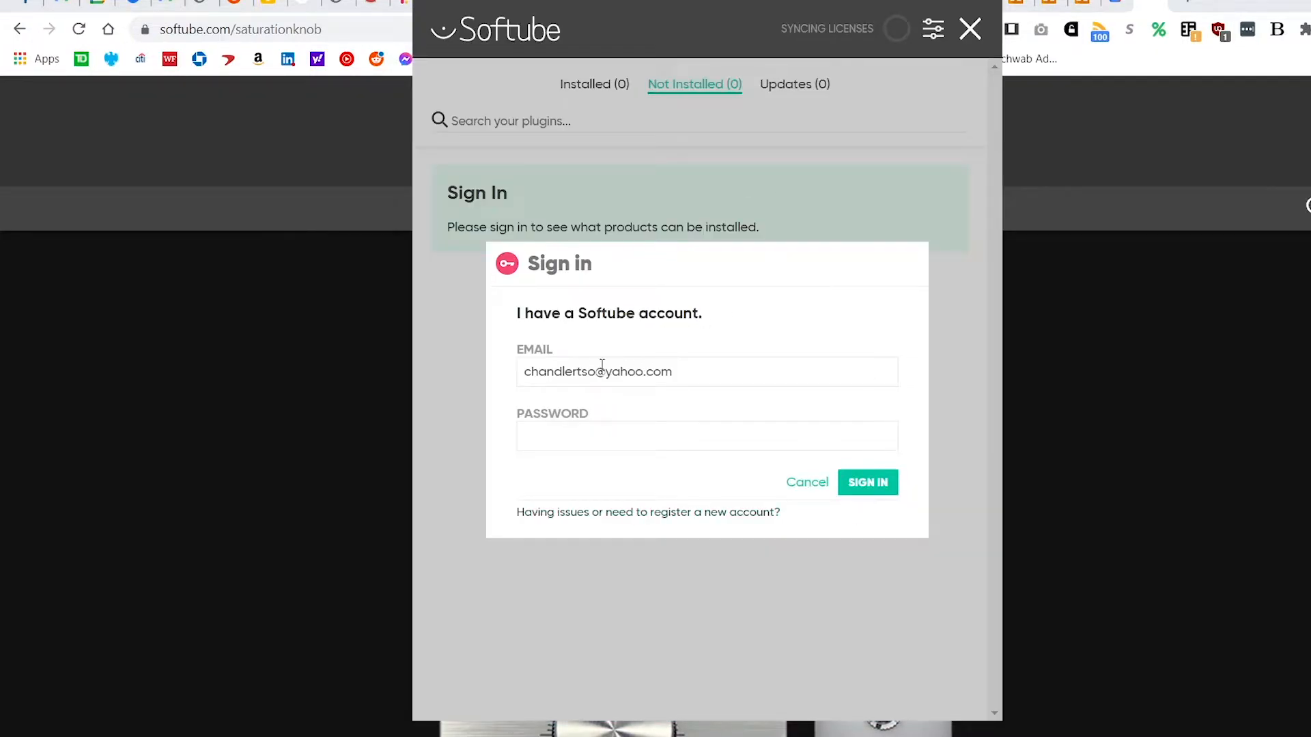
pyautogui.click(280, 449)
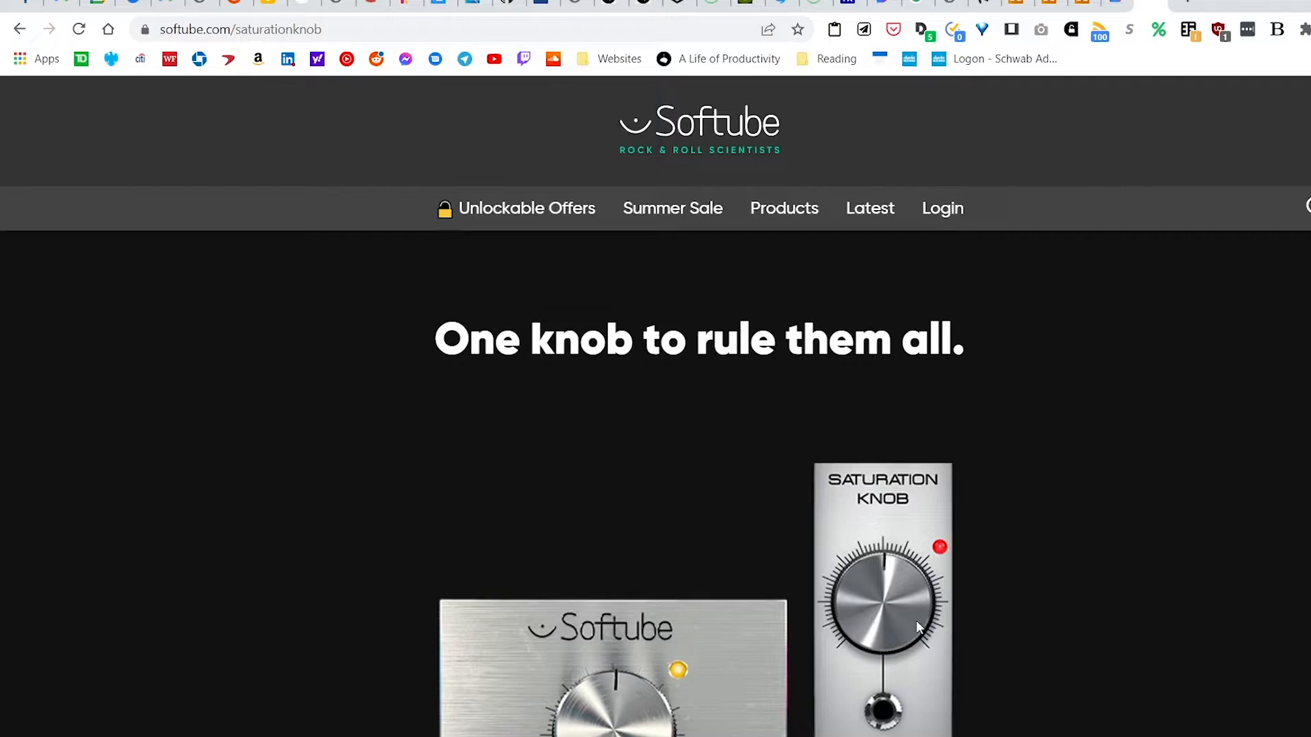
# Switch back to Adobe Audition and open the Audio Plug-In Manager
pyautogui.hotkey('alt', 'Tab')
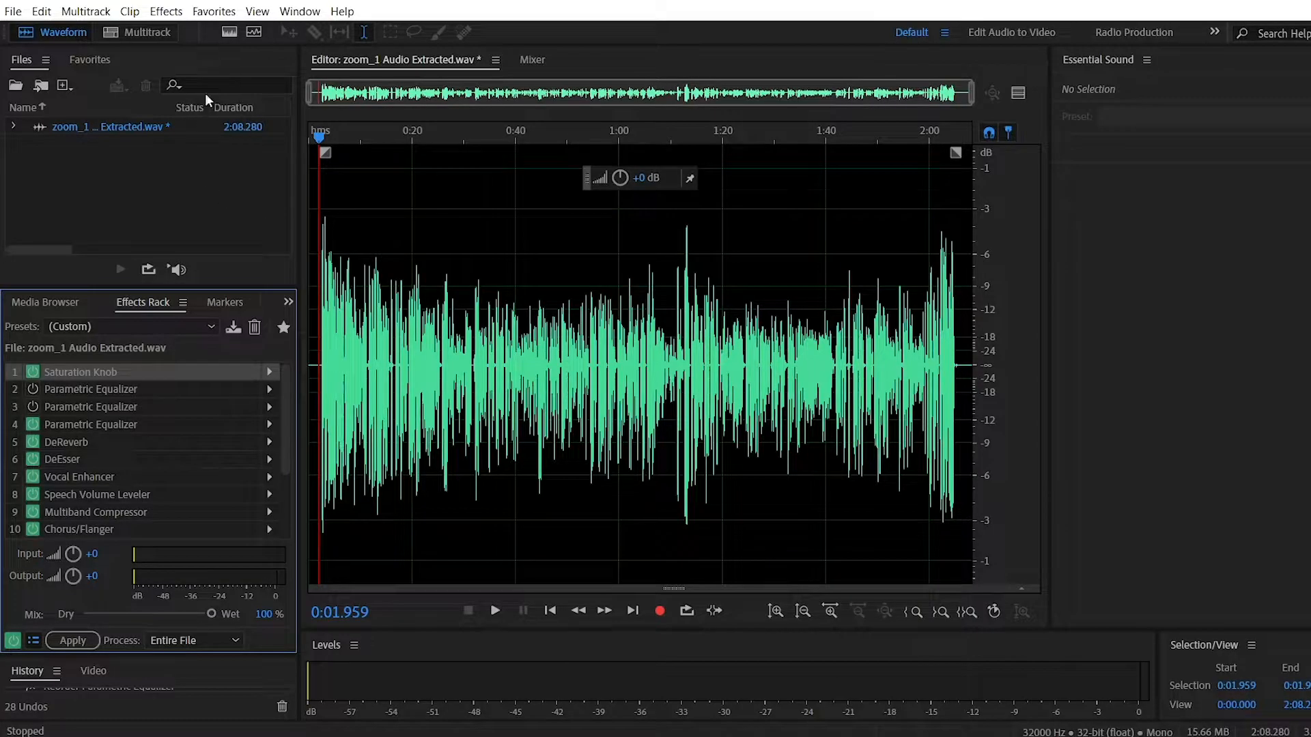
pyautogui.click(301, 13)
pyautogui.moveTo(258, 12)
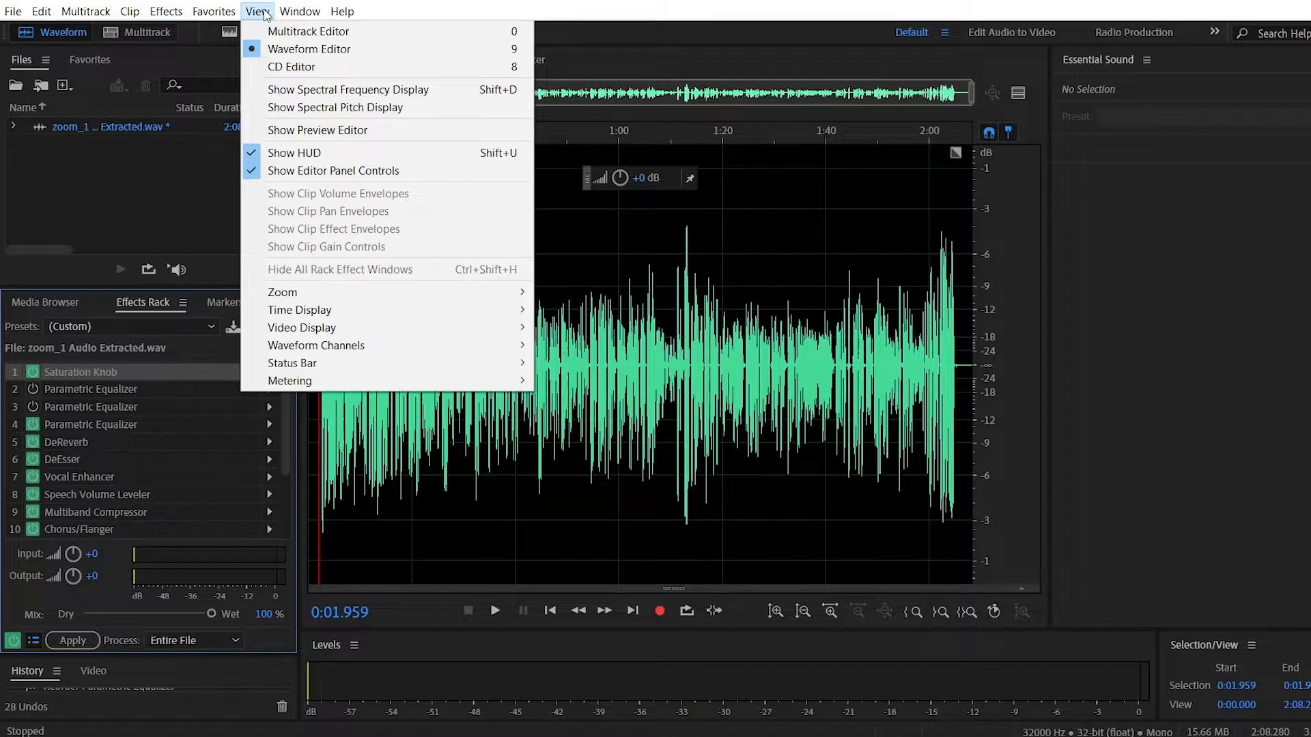
pyautogui.moveTo(301, 12)
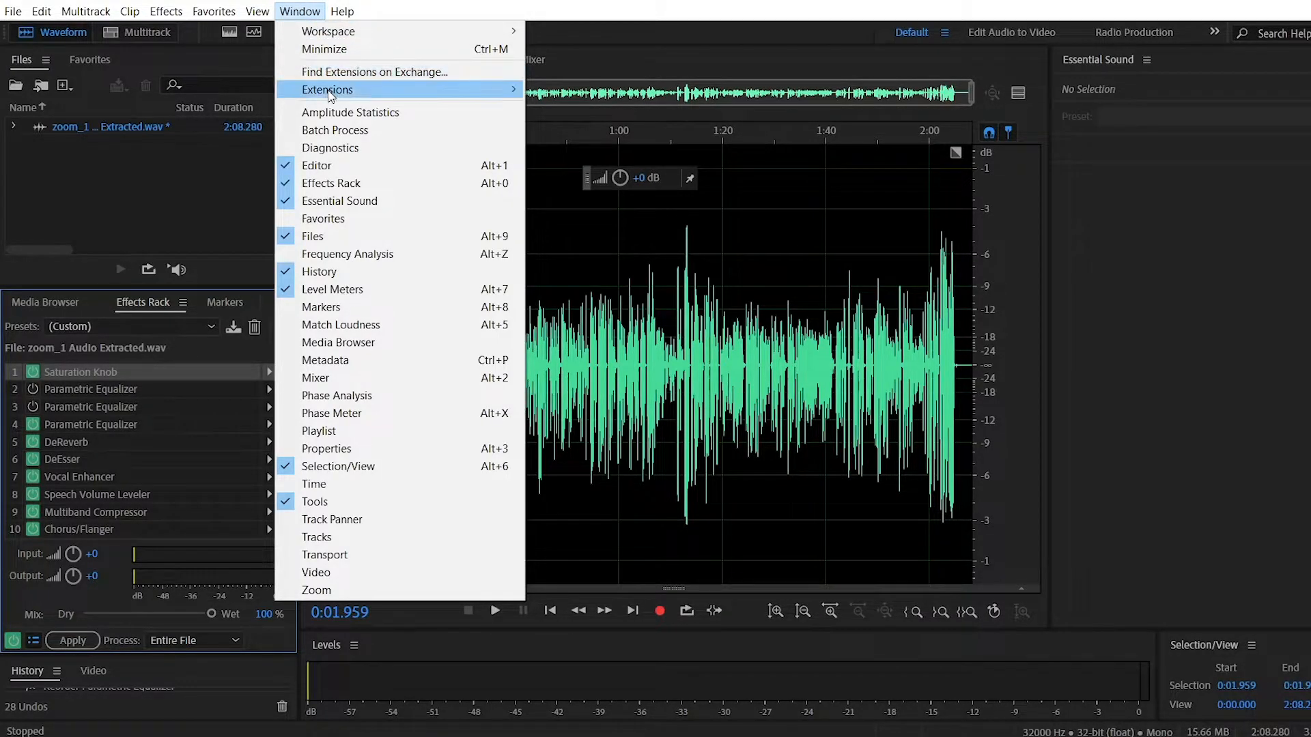
pyautogui.moveTo(330, 95)
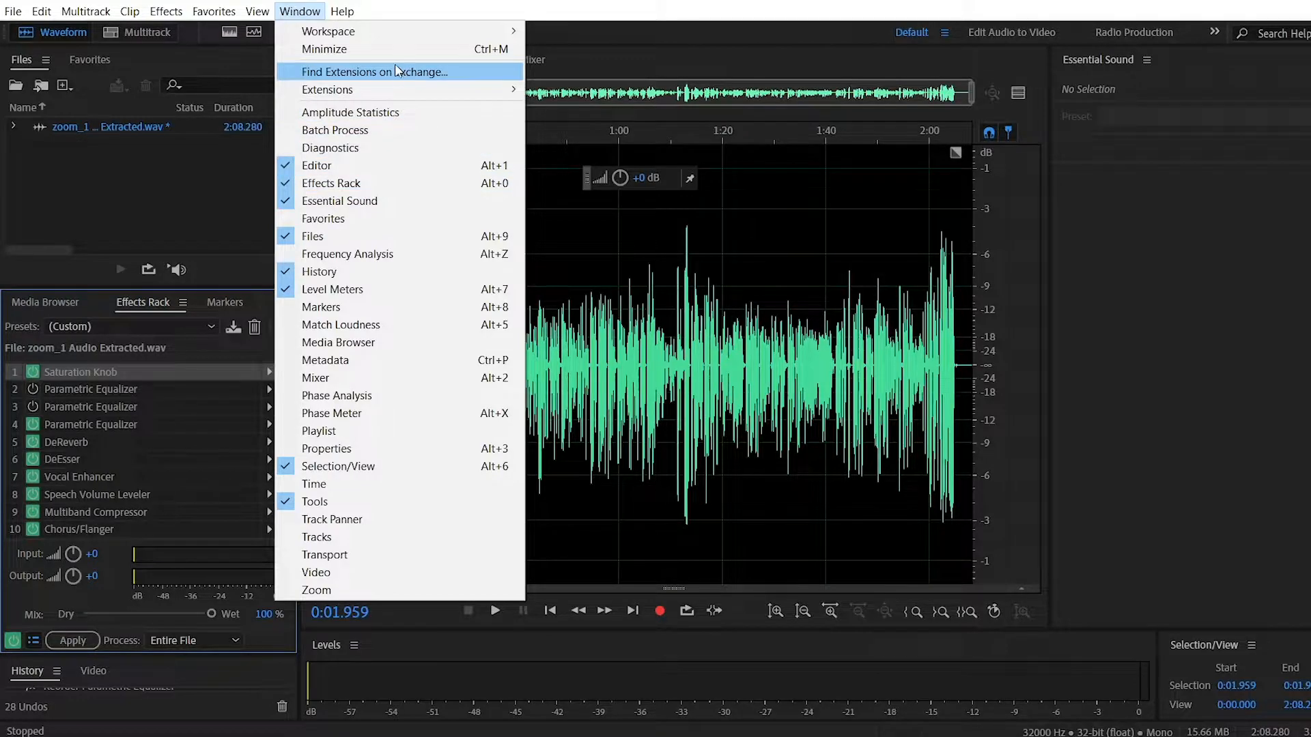
pyautogui.moveTo(395, 93)
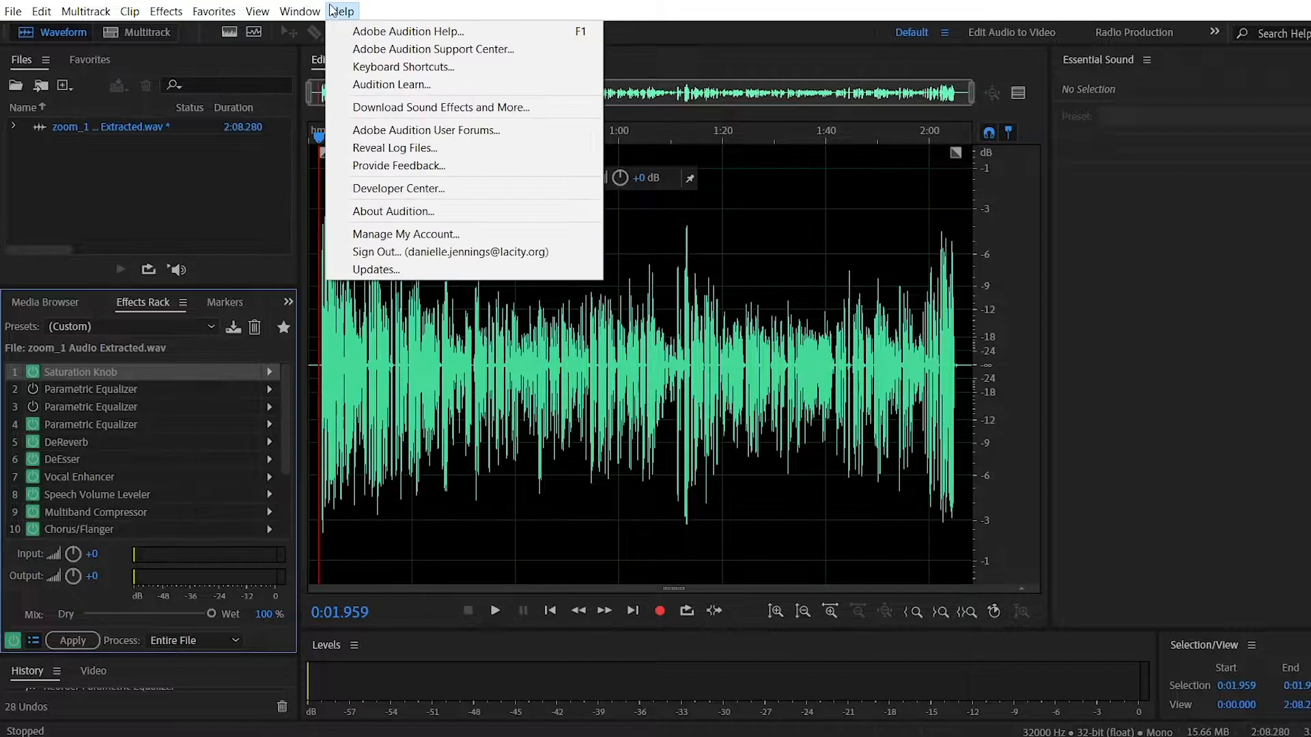
pyautogui.moveTo(341, 12)
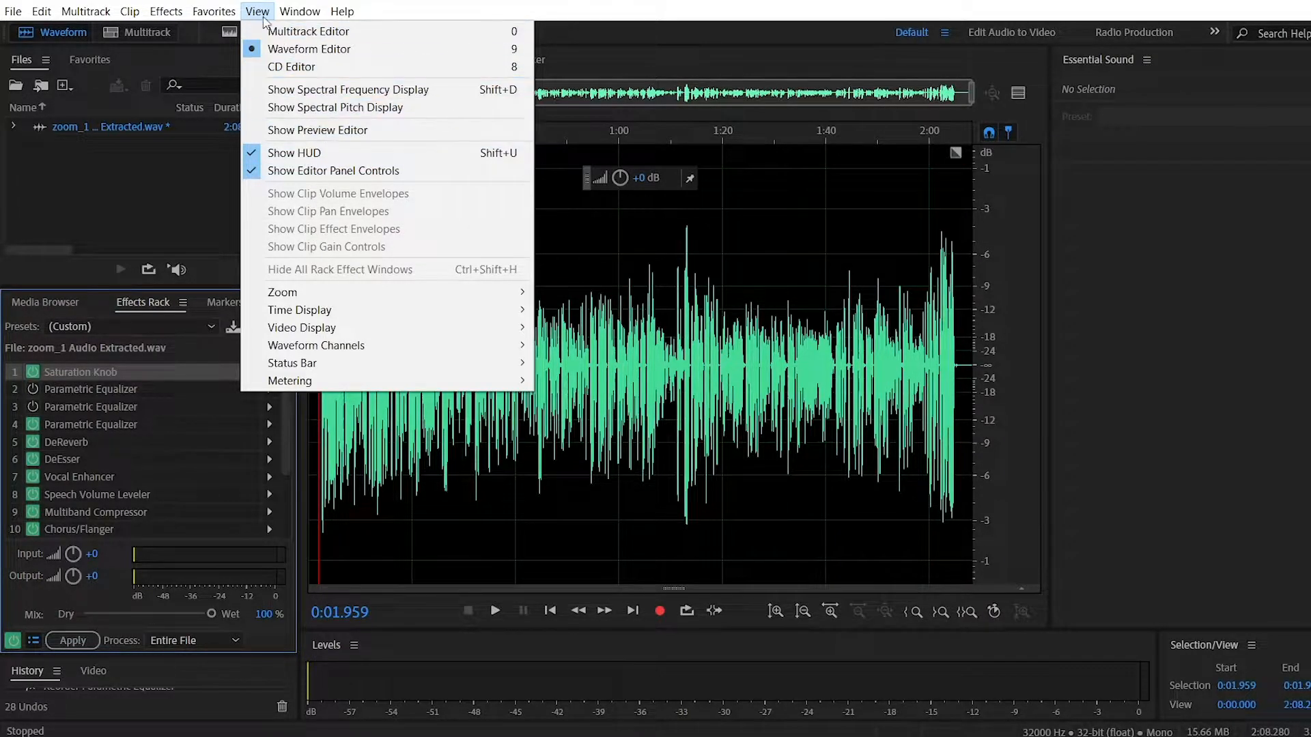
pyautogui.moveTo(166, 15)
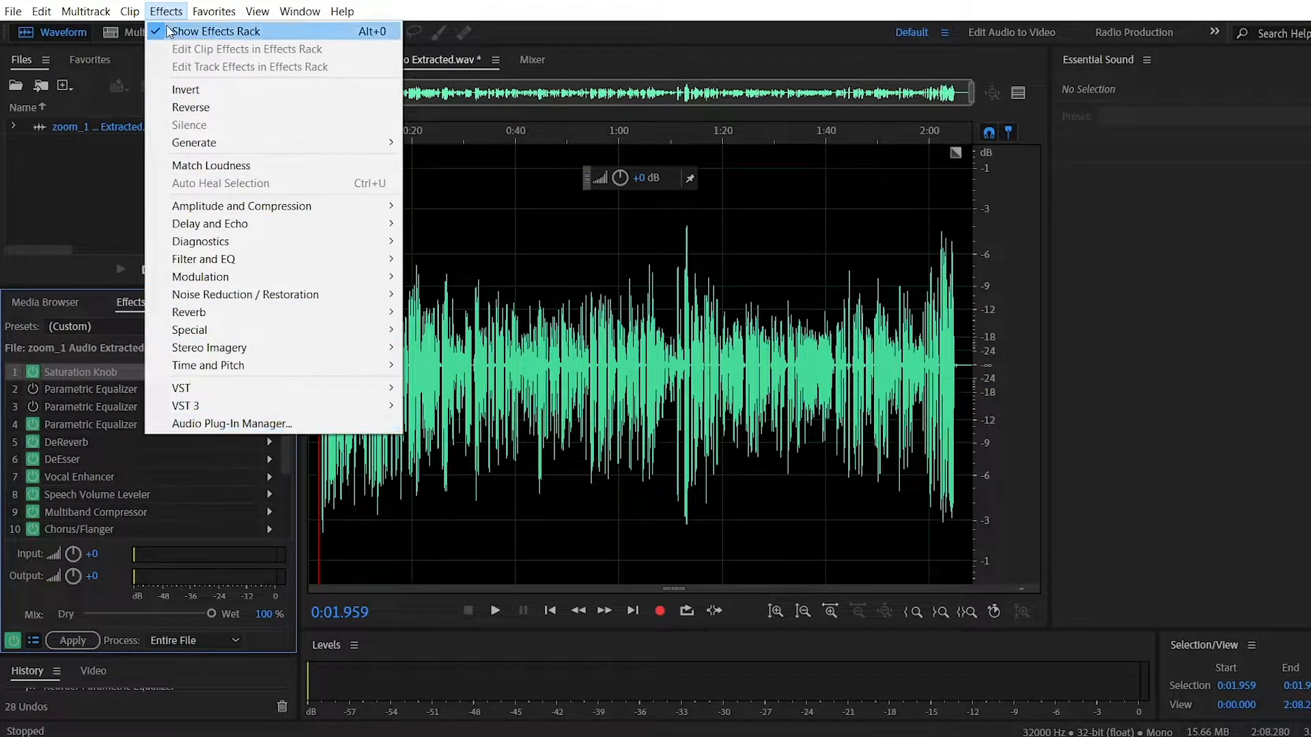
pyautogui.click(231, 427)
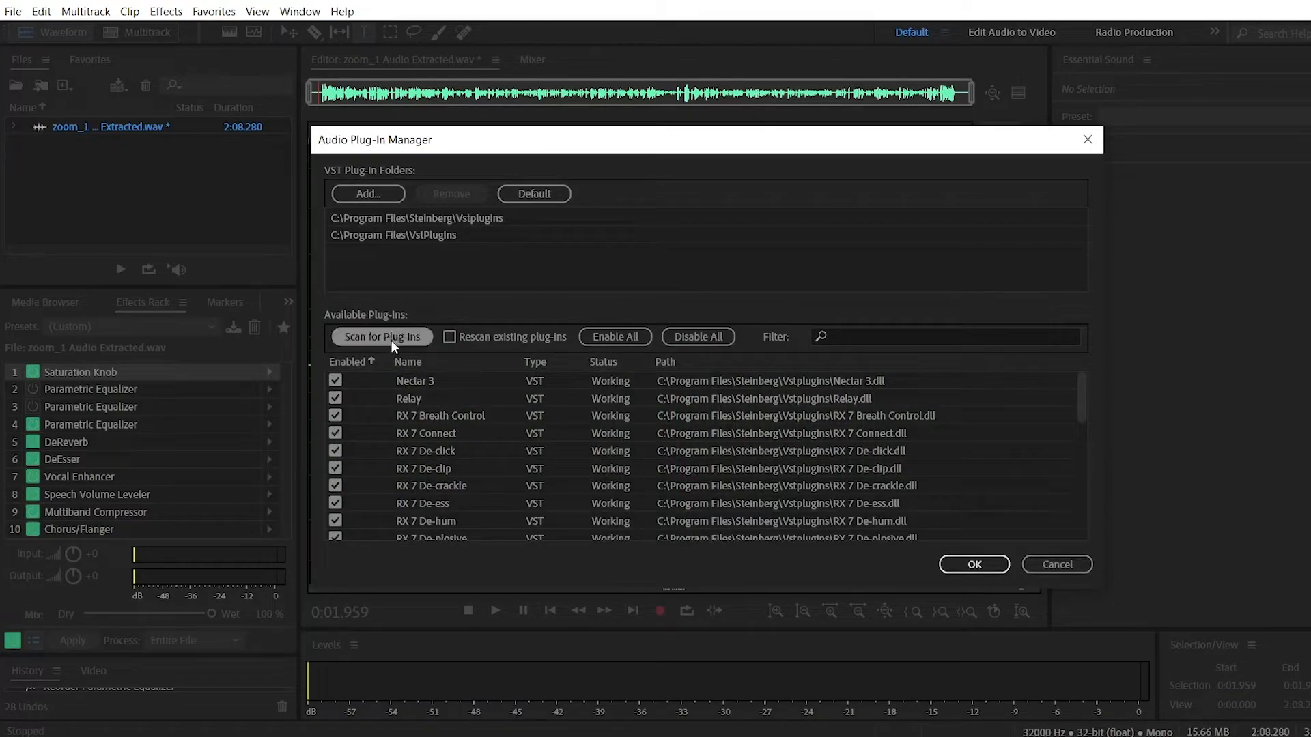
# Look through the available VST and VST3 plug-ins, including the Saturation Knob entry
pyautogui.scroll(-10, 685, 463)
pyautogui.scroll(2, 478, 492)
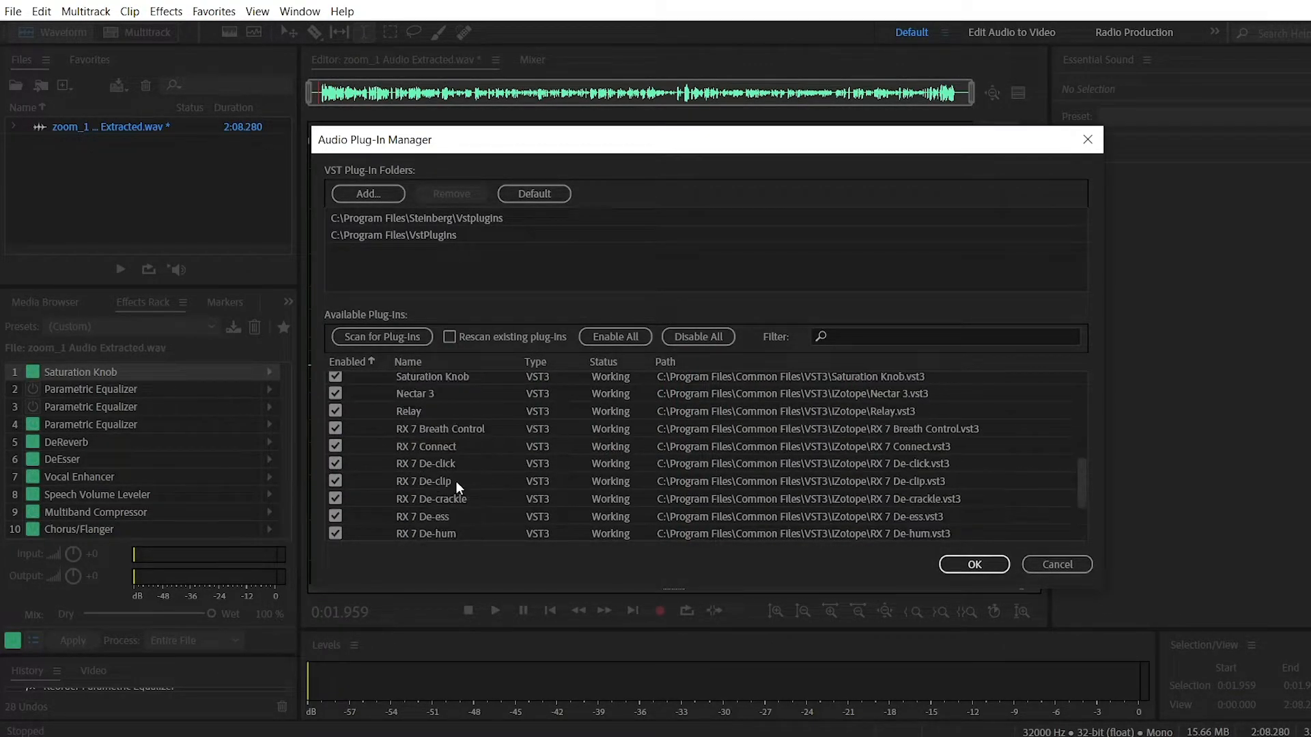
pyautogui.scroll(3, 502, 481)
pyautogui.scroll(-2, 461, 514)
pyautogui.scroll(3, 444, 498)
pyautogui.scroll(2, 454, 471)
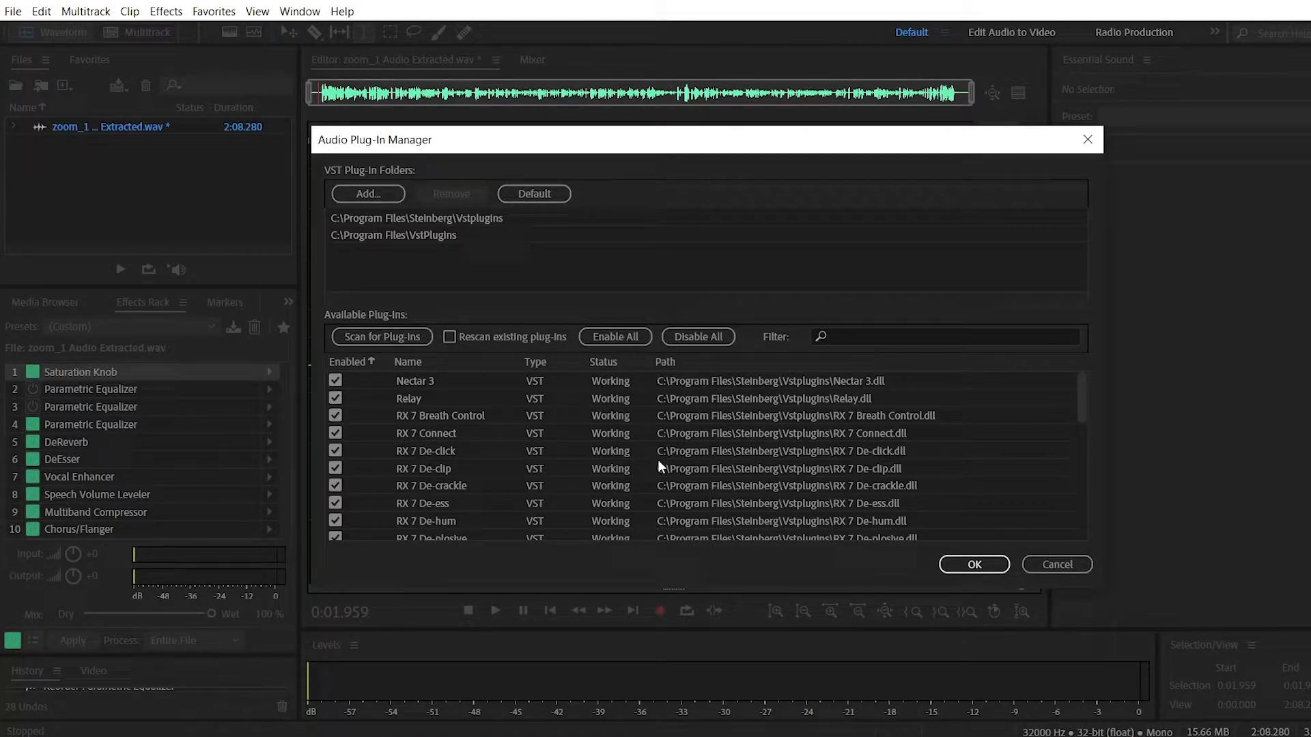
pyautogui.scroll(-7, 552, 411)
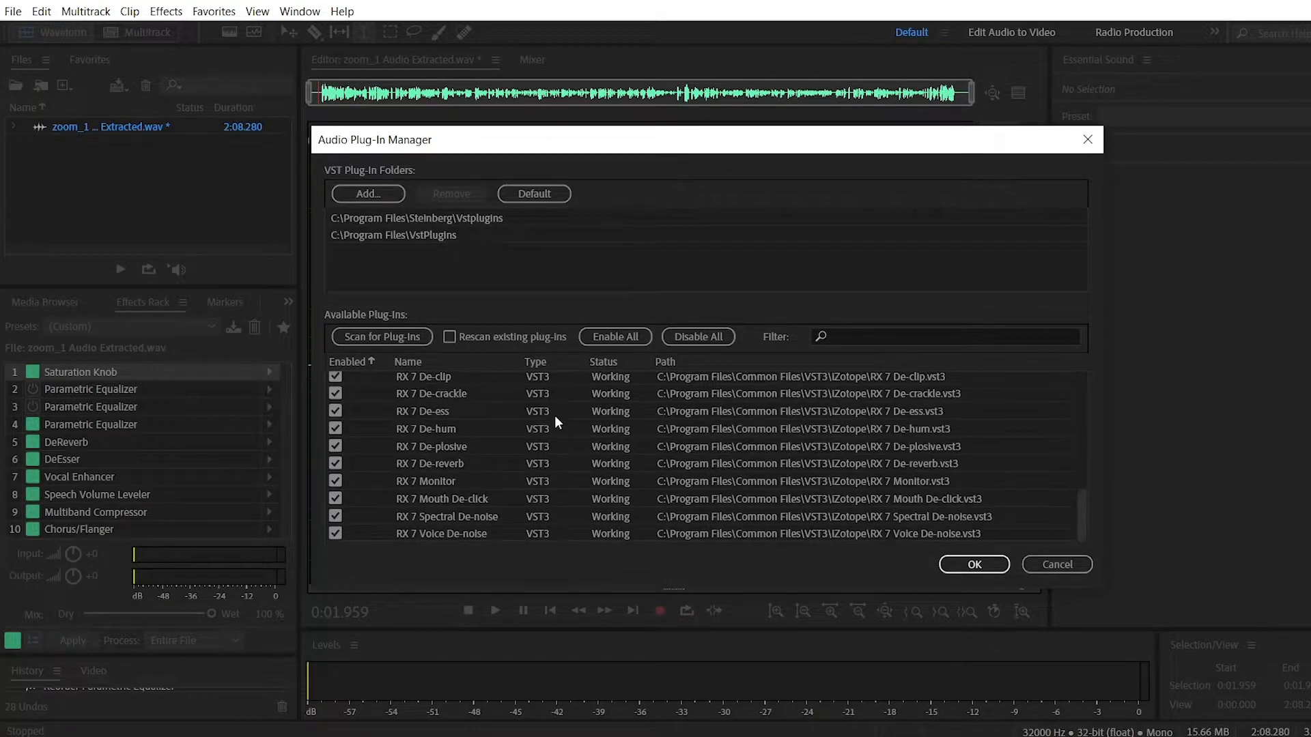
# Find the VST3 Saturation Knob entry among the available plug-ins and accept the Audio Plug-In Manager settings
pyautogui.scroll(6, 612, 478)
pyautogui.scroll(-2, 602, 486)
pyautogui.scroll(-3, 480, 465)
pyautogui.scroll(1, 456, 440)
pyautogui.click(440, 448)
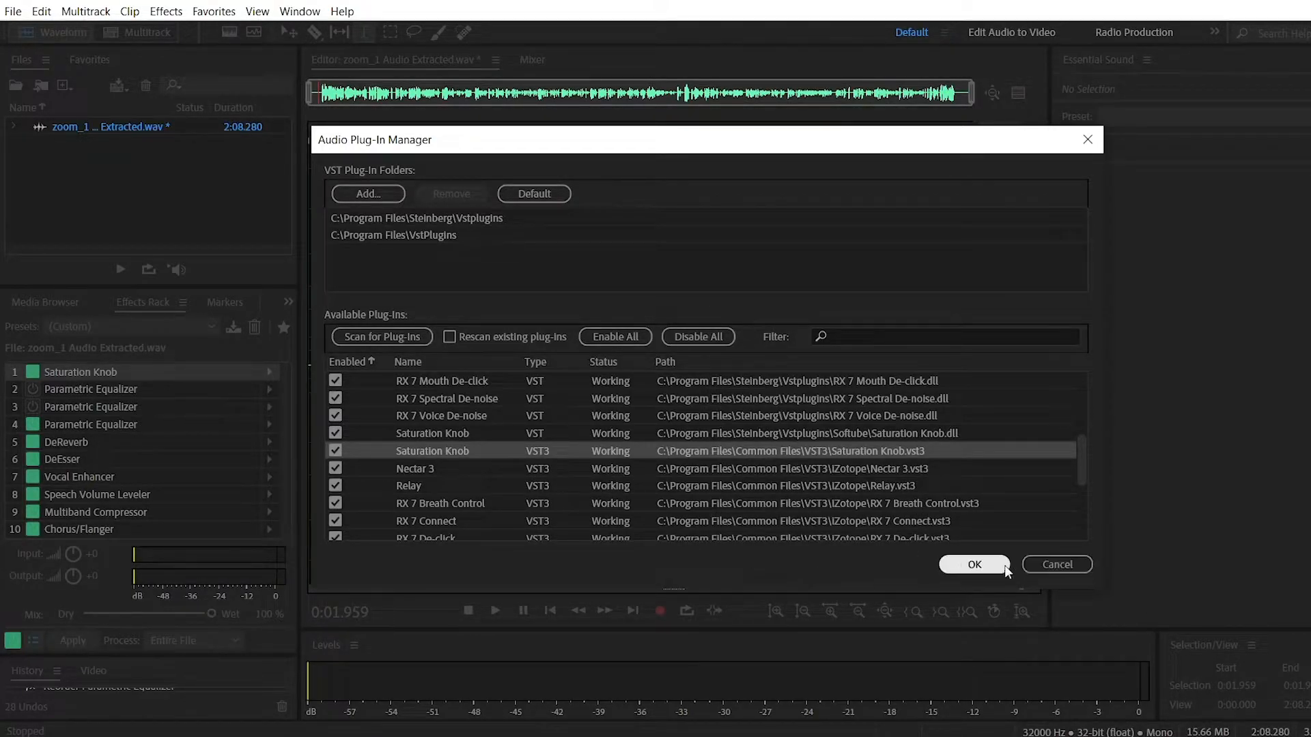
pyautogui.click(983, 565)
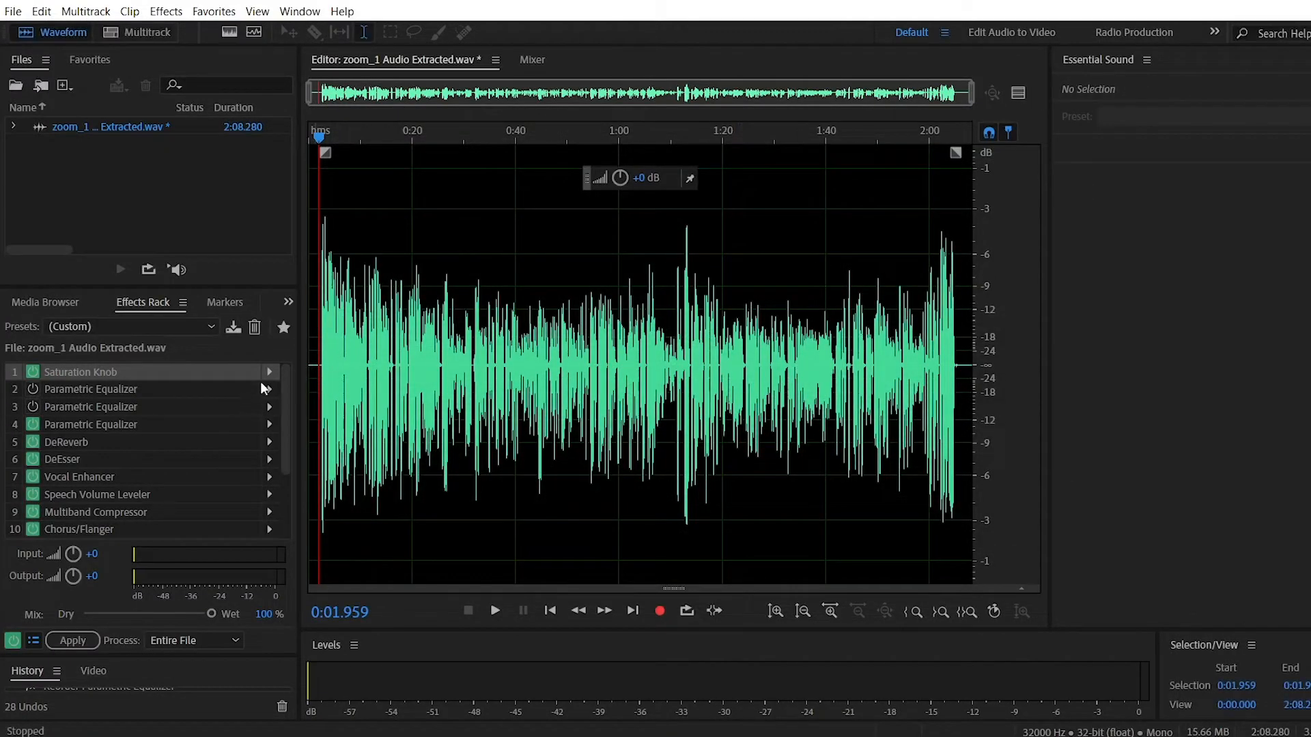
# Locate Softube's Saturation Knob among the VST3 distortion effects available for effects rack slot 1
pyautogui.click(268, 373)
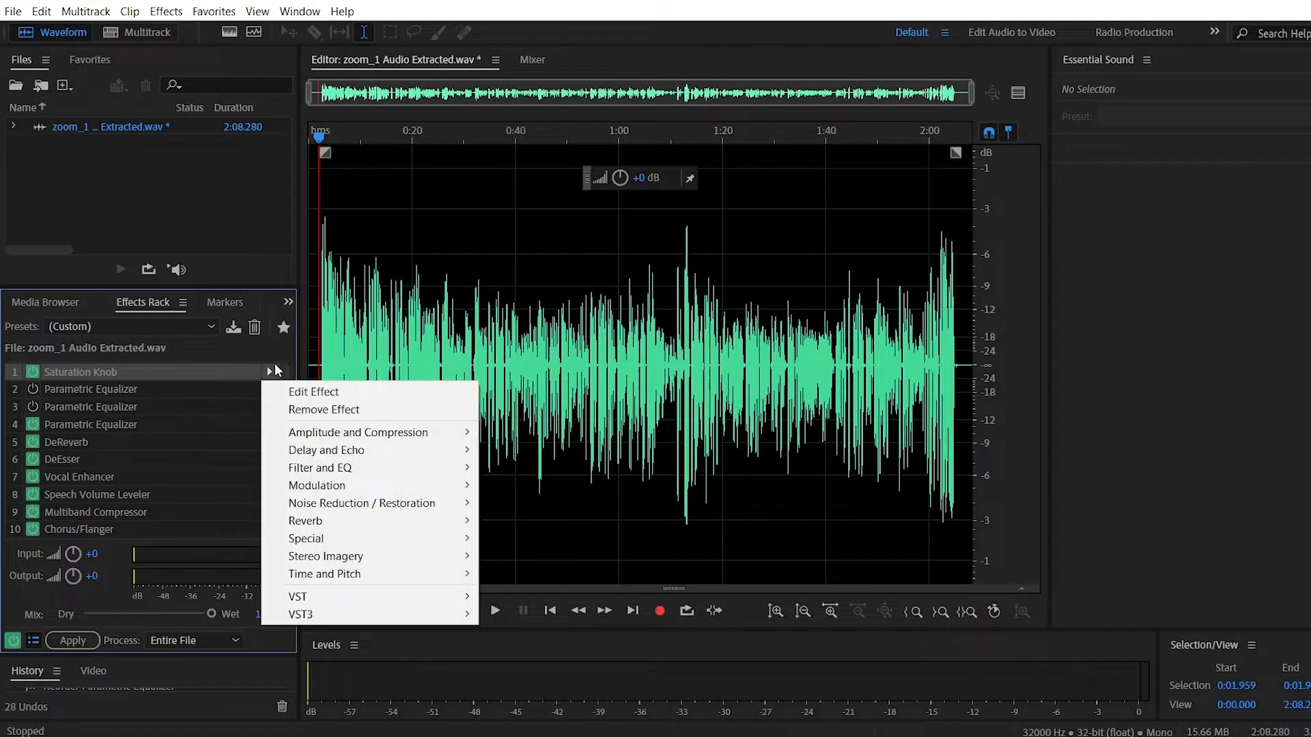
pyautogui.moveTo(331, 616)
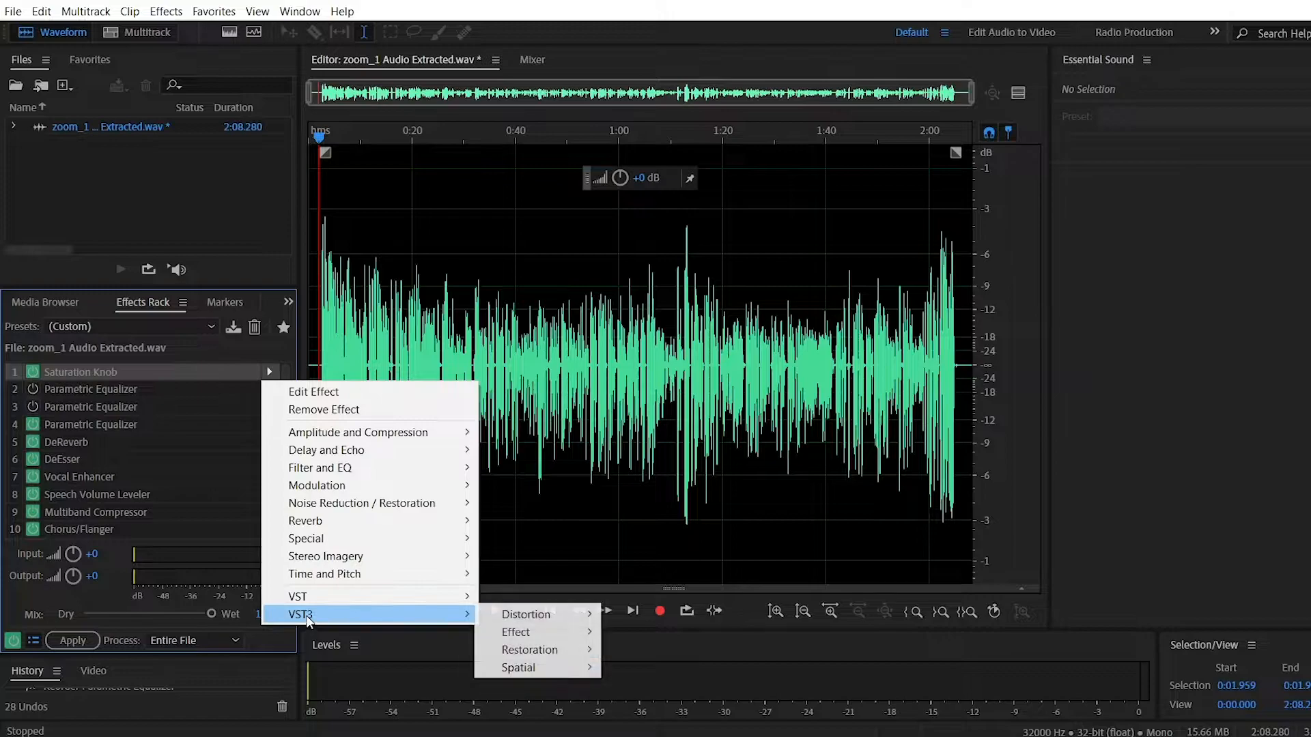
pyautogui.moveTo(519, 620)
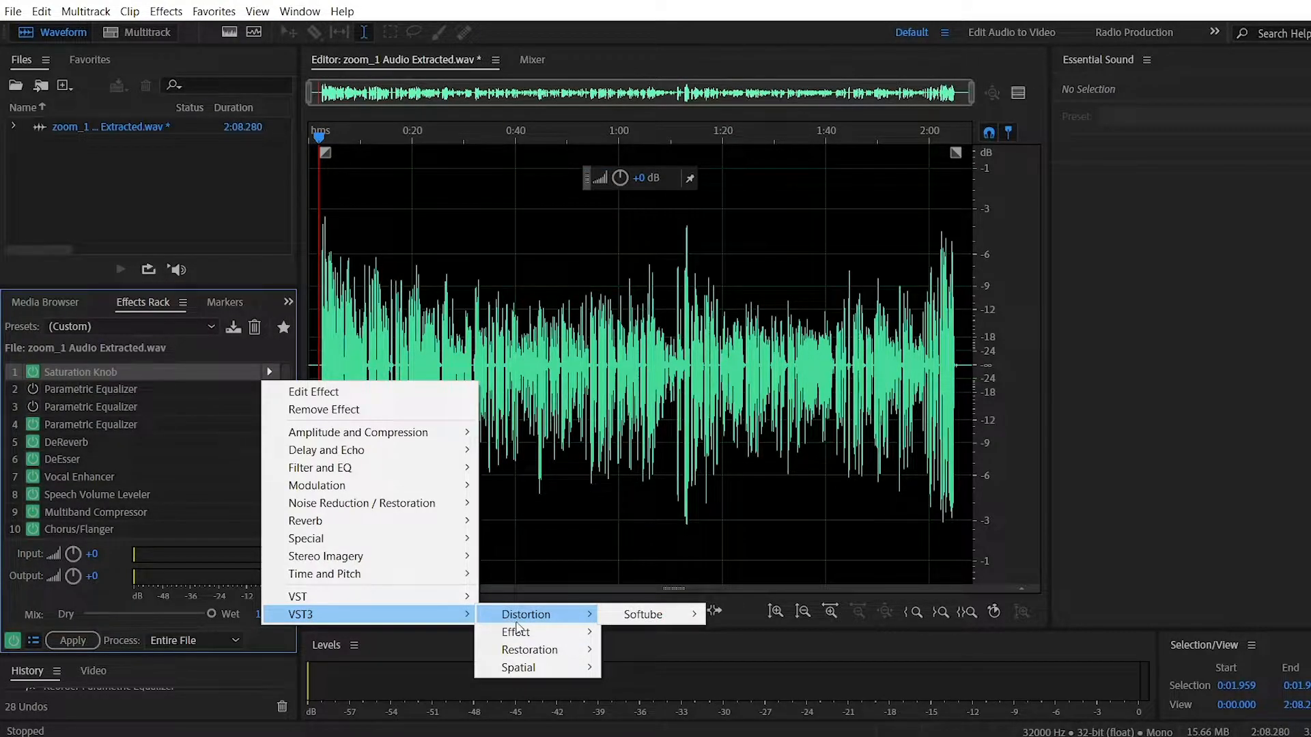
pyautogui.moveTo(656, 623)
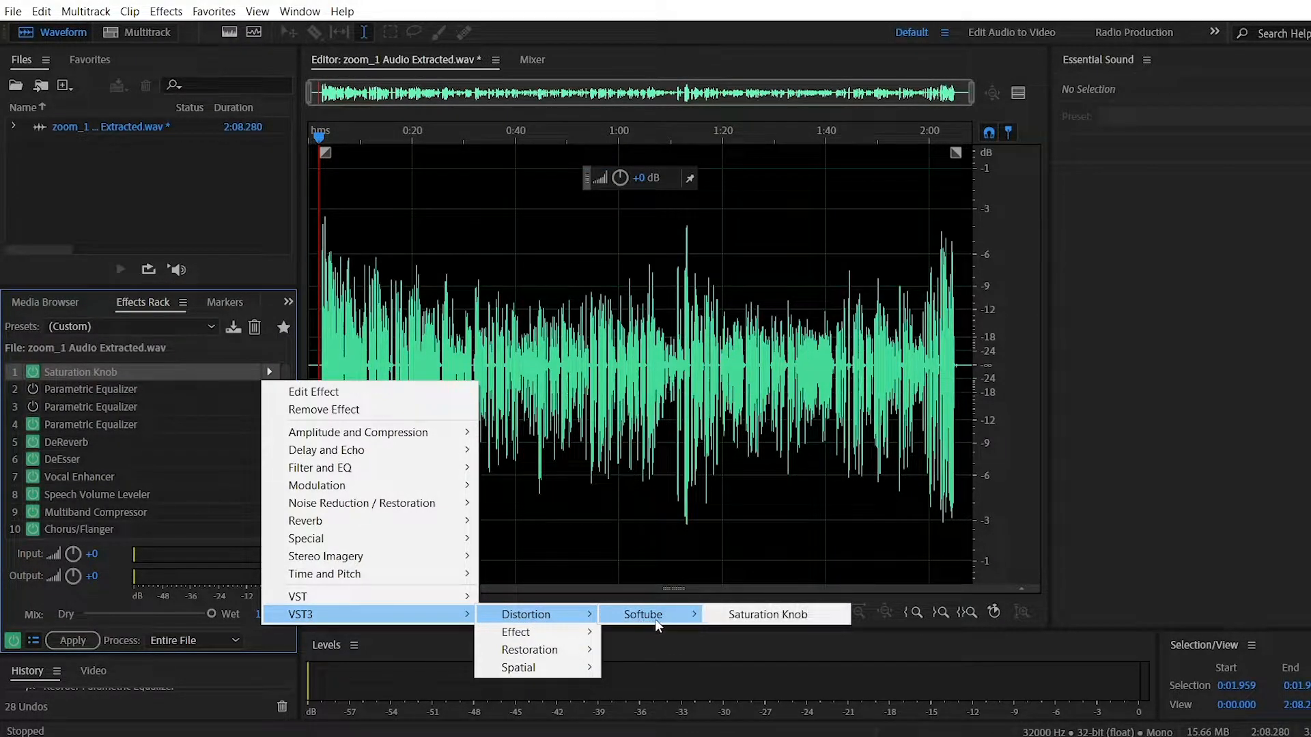
# Open the Saturation Knob effect in rack slot 1 and try out its saturation dial
pyautogui.click(92, 378)
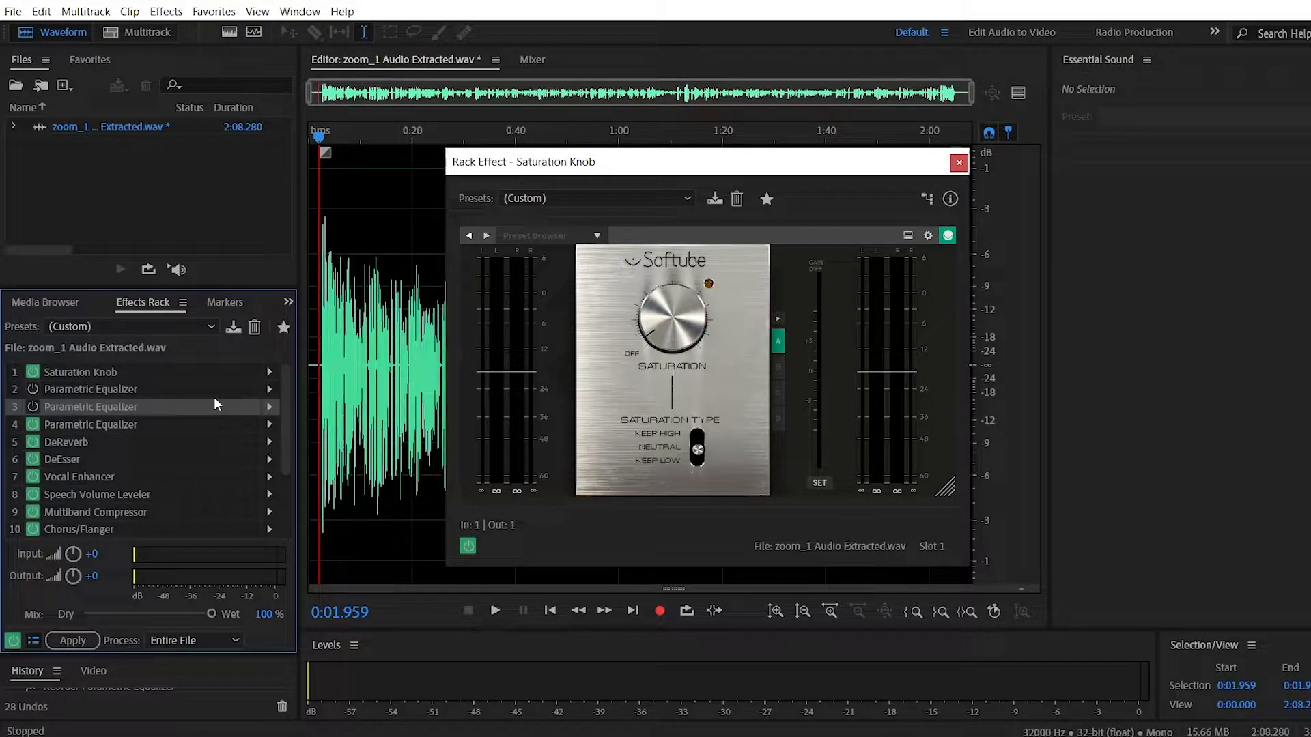
pyautogui.click(665, 334)
pyautogui.moveTo(664, 335)
pyautogui.mouseDown()
pyautogui.moveTo(681, 200)
pyautogui.moveTo(655, 312)
pyautogui.mouseUp()
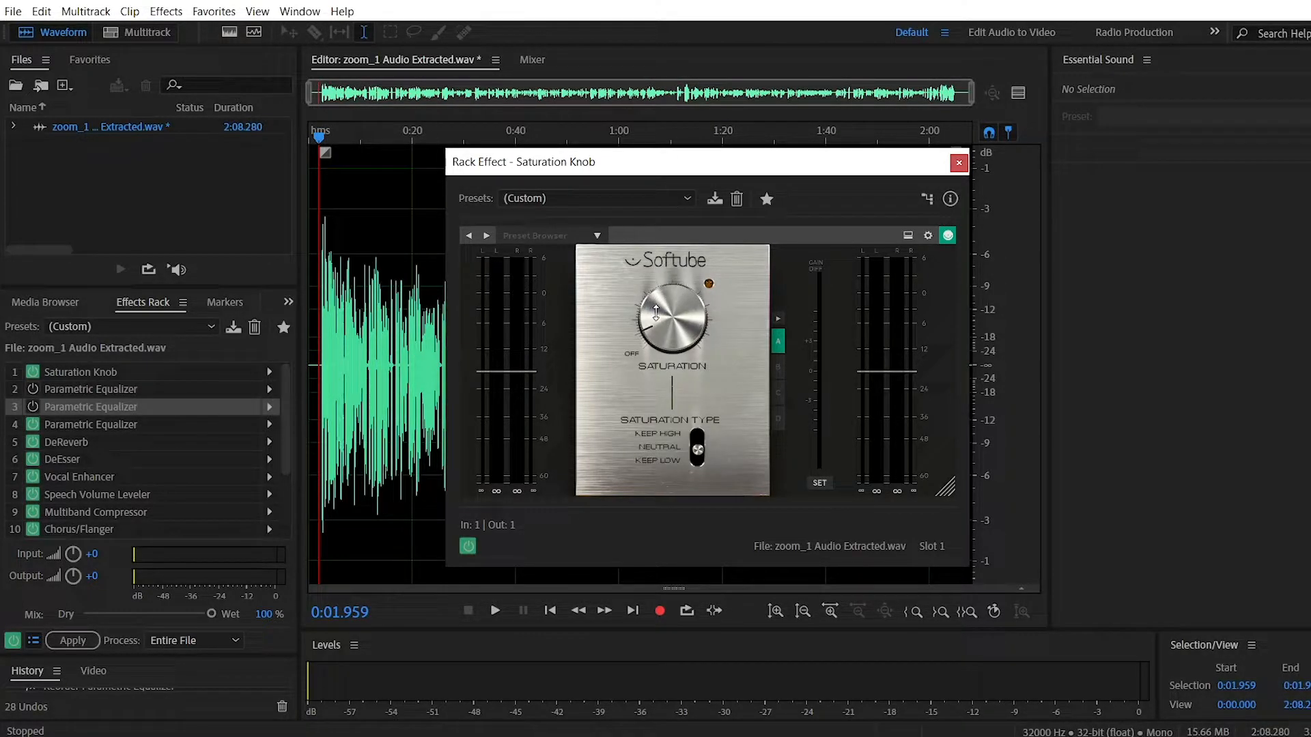
# Bypass the rack effects in slots 4 to 10, from the Parametric Equalizer through Chorus/Flanger
pyautogui.click(32, 425)
pyautogui.click(32, 442)
pyautogui.click(32, 459)
pyautogui.click(32, 476)
pyautogui.click(32, 494)
pyautogui.click(33, 512)
pyautogui.click(32, 529)
# Play the recording from near its start while raising the saturation strongly, and bring it back down to a low amount
pyautogui.moveTo(667, 324); pyautogui.dragTo(679, 414)
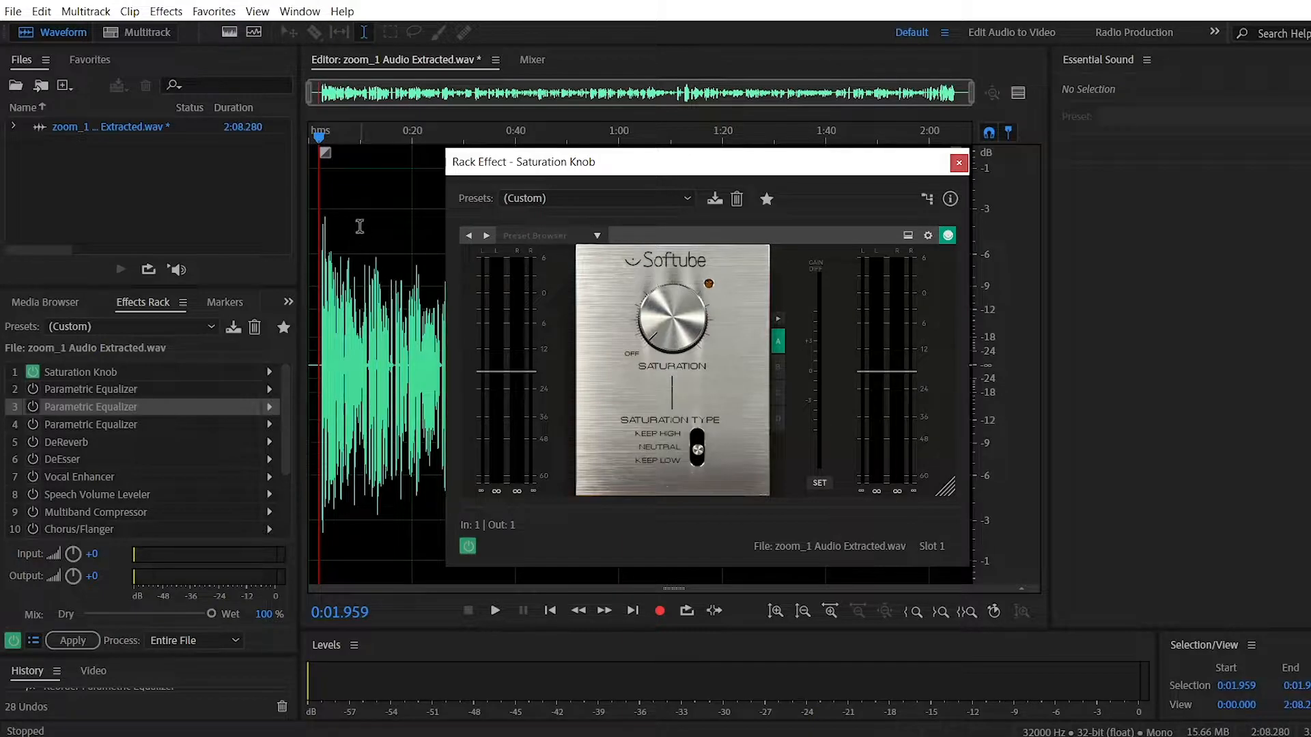
pyautogui.click(330, 199)
pyautogui.press('space')
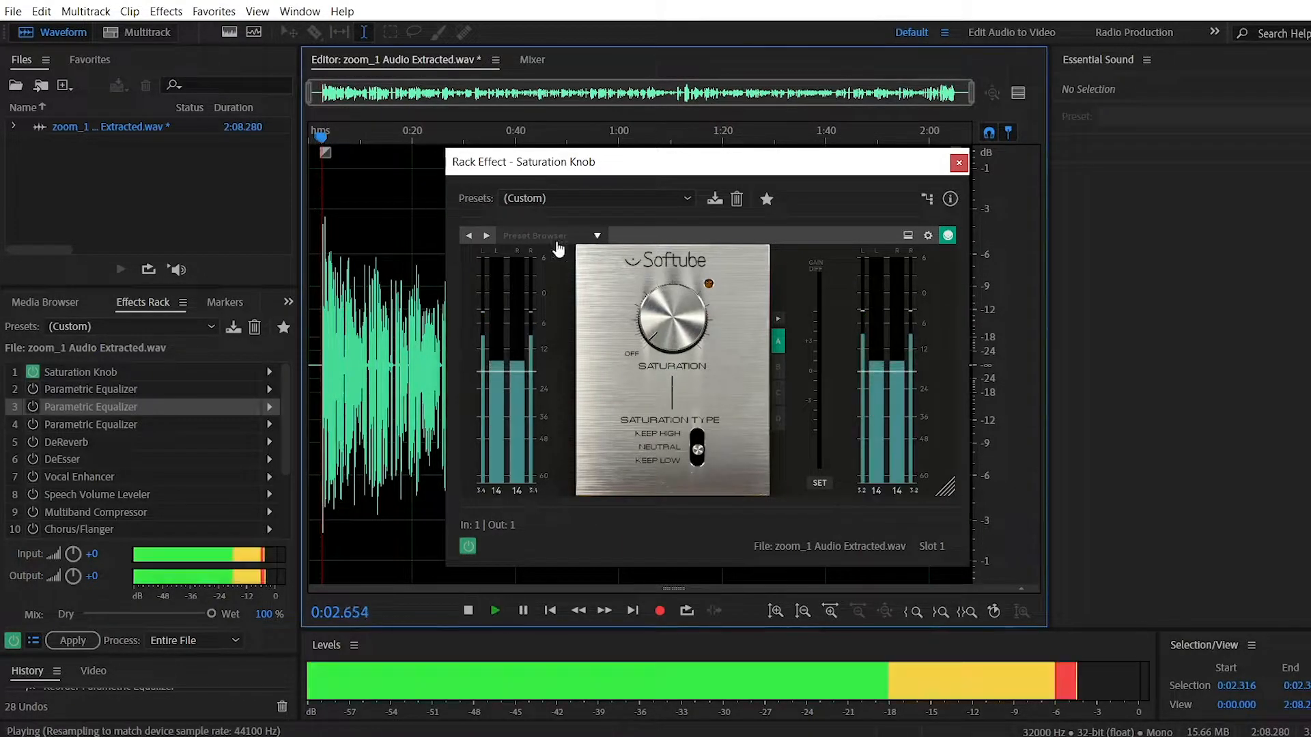
pyautogui.moveTo(668, 329); pyautogui.dragTo(674, 231)
pyautogui.moveTo(669, 316); pyautogui.dragTo(679, 410)
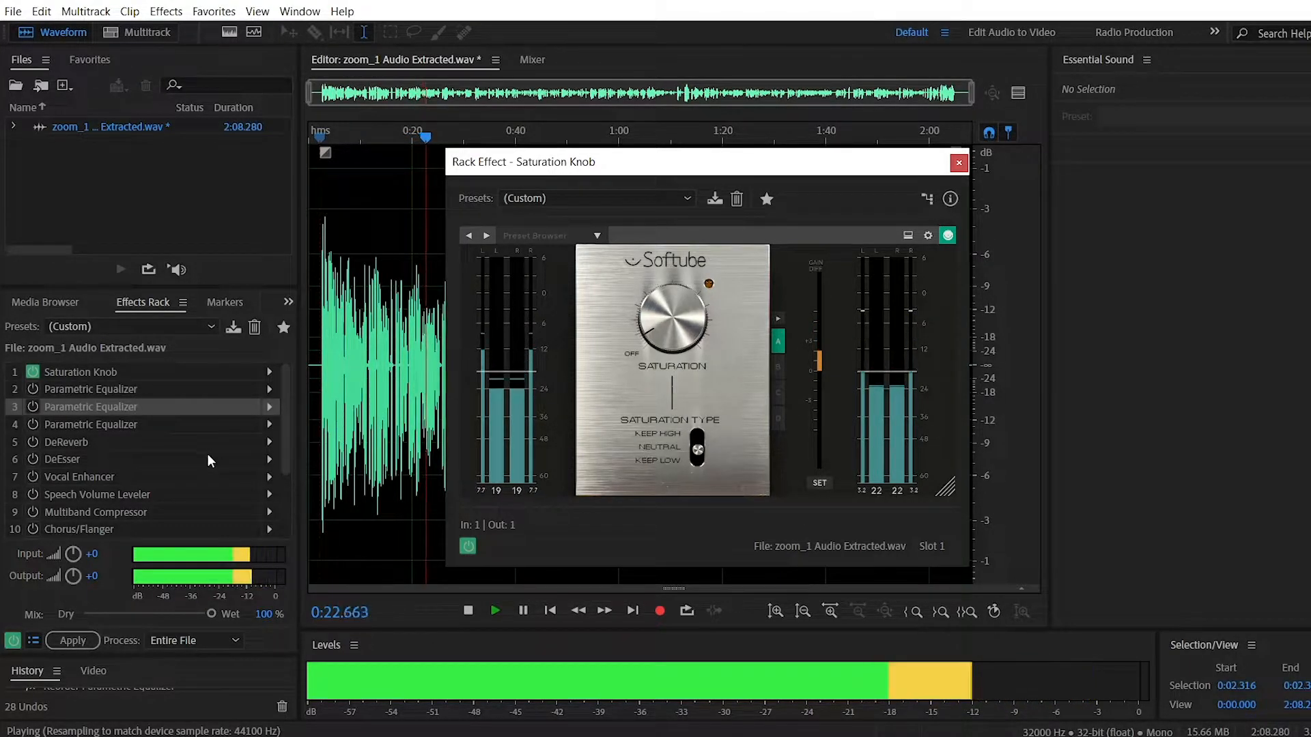
# Stop the playback and close the Saturation Knob effect window
pyautogui.click(367, 221)
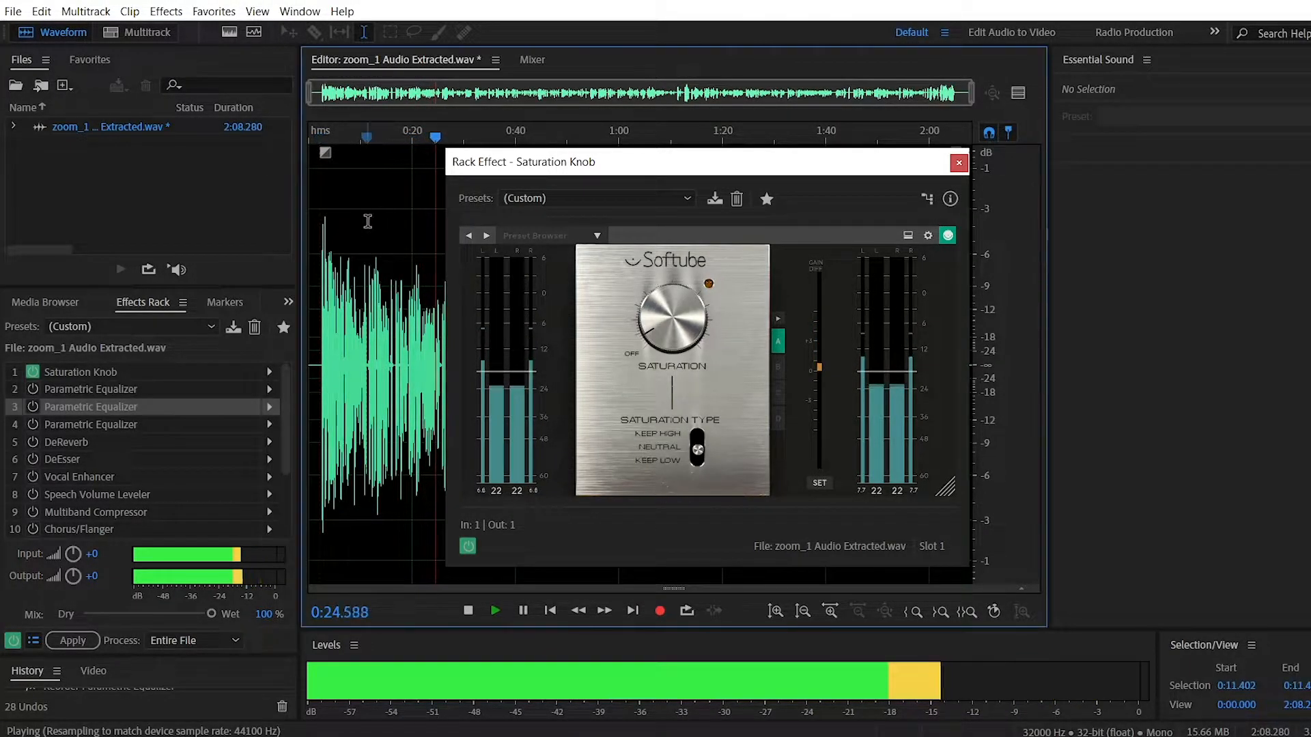
pyautogui.press('space')
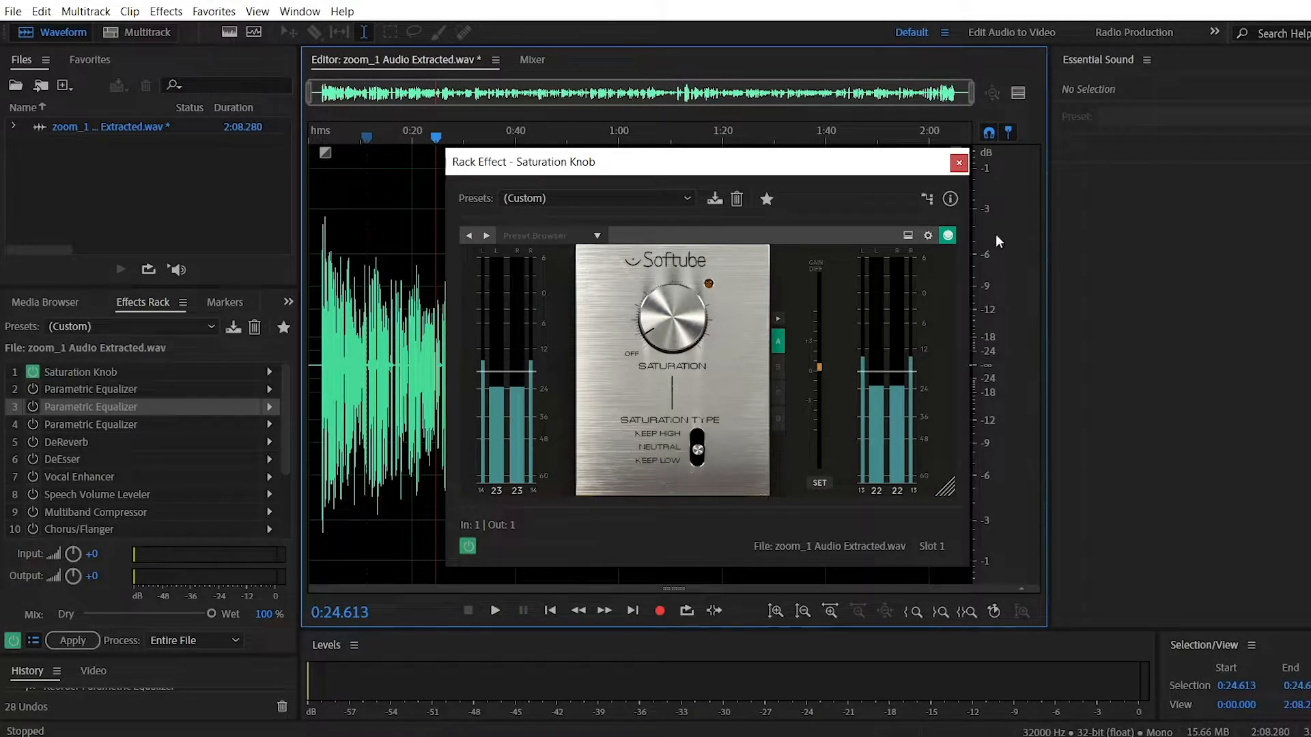
pyautogui.click(959, 163)
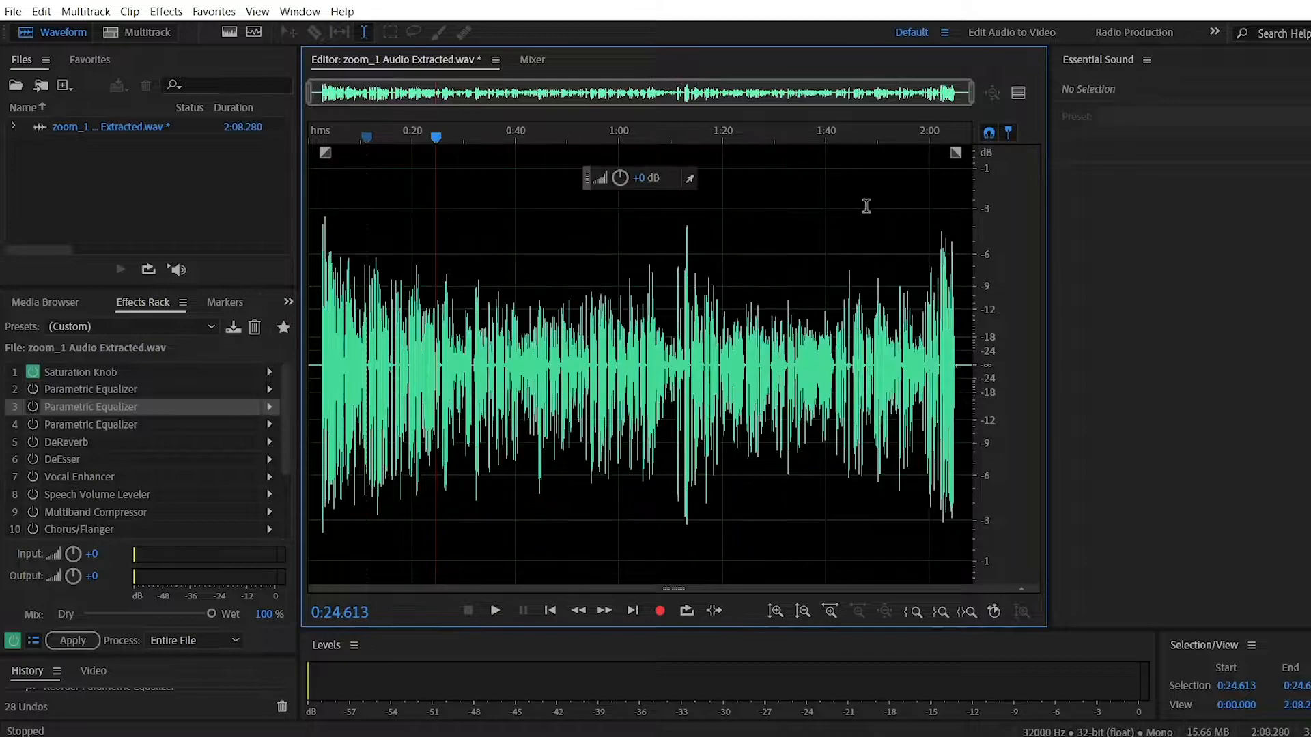
# Review the settings of the Parametric Equalizers in rack slots 4 and 2, closing each effect window
pyautogui.click(71, 372)
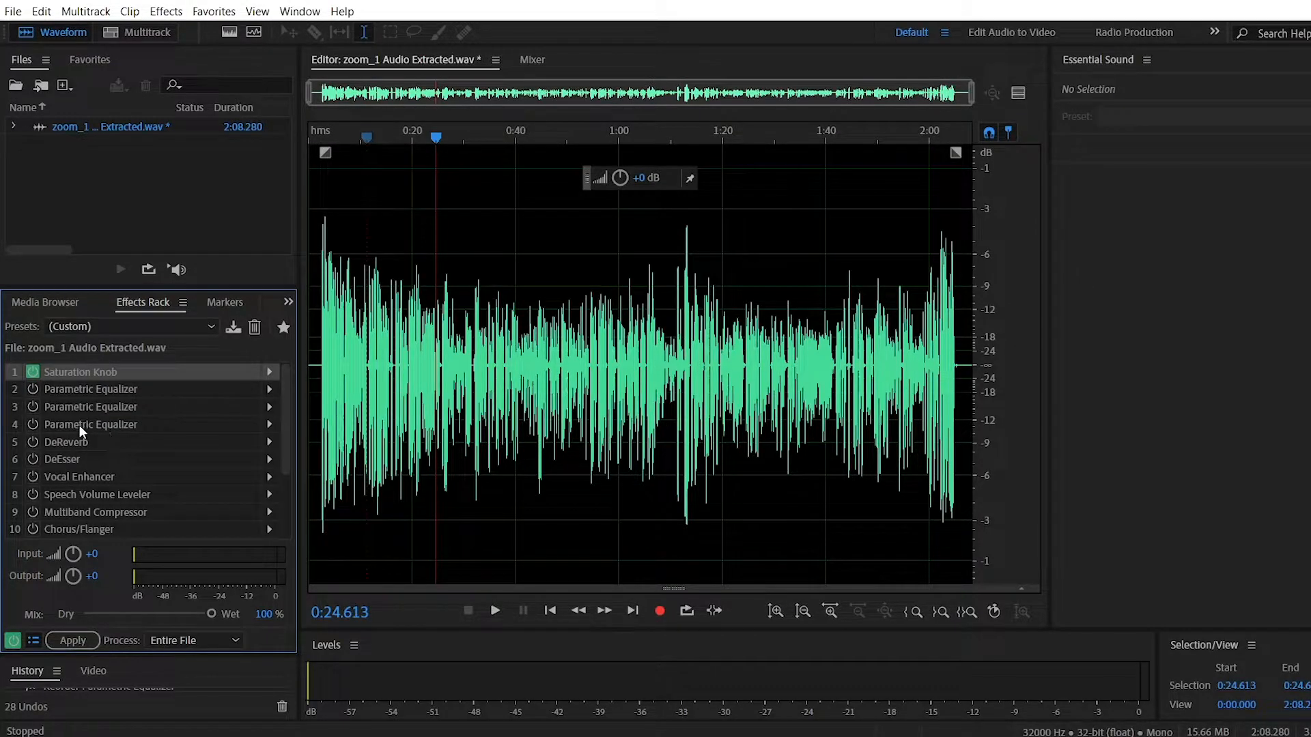
pyautogui.click(104, 428)
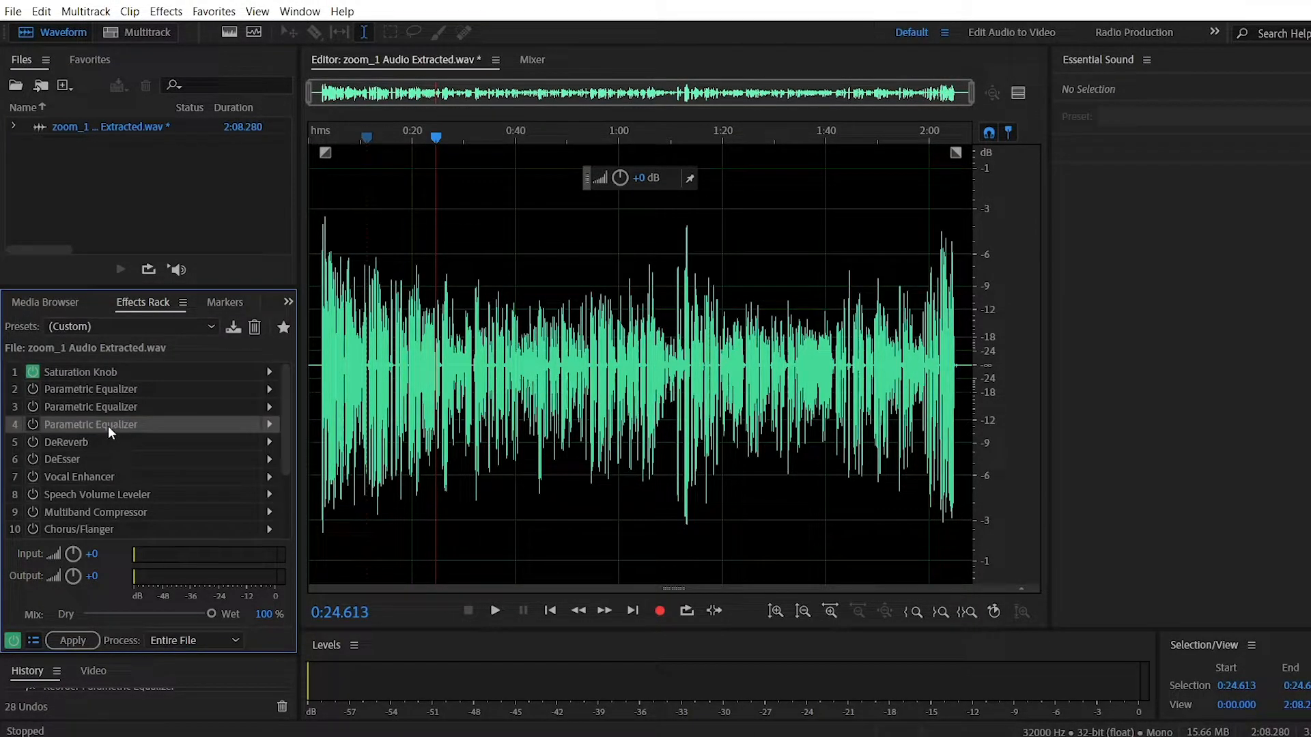
pyautogui.doubleClick(109, 425)
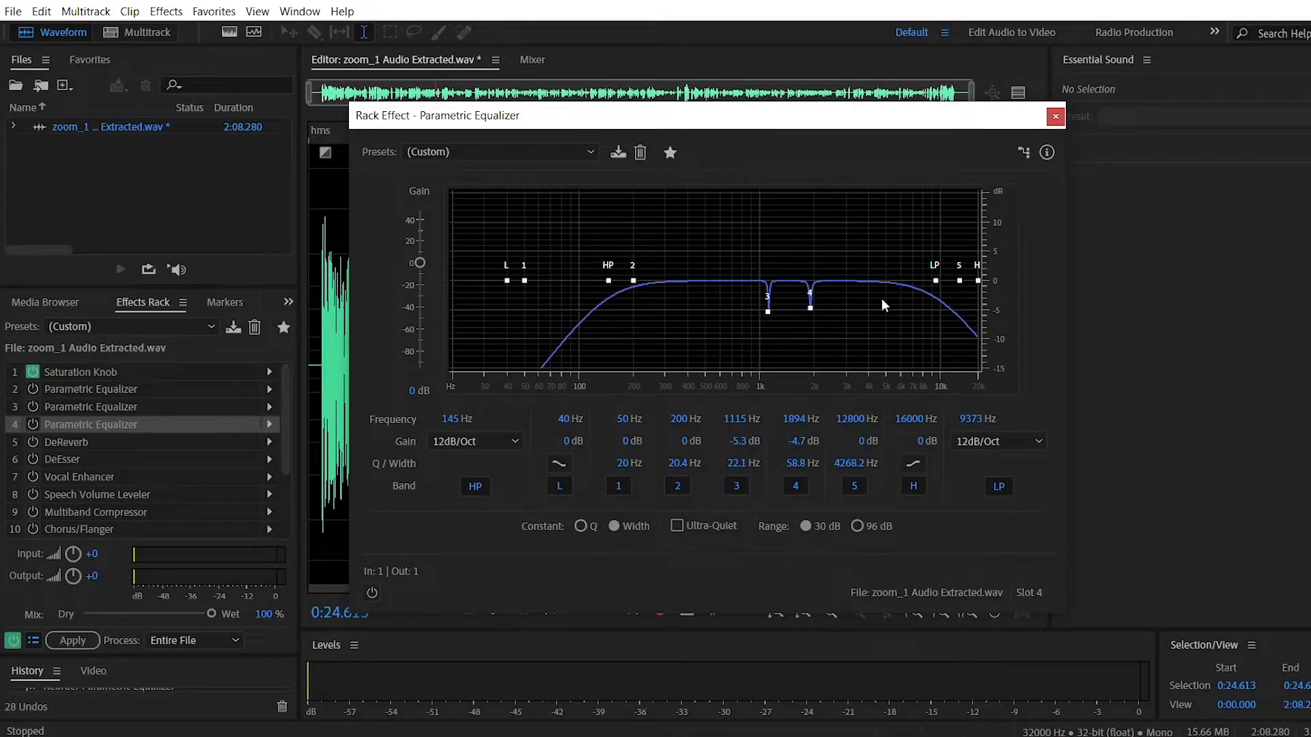
pyautogui.click(1062, 117)
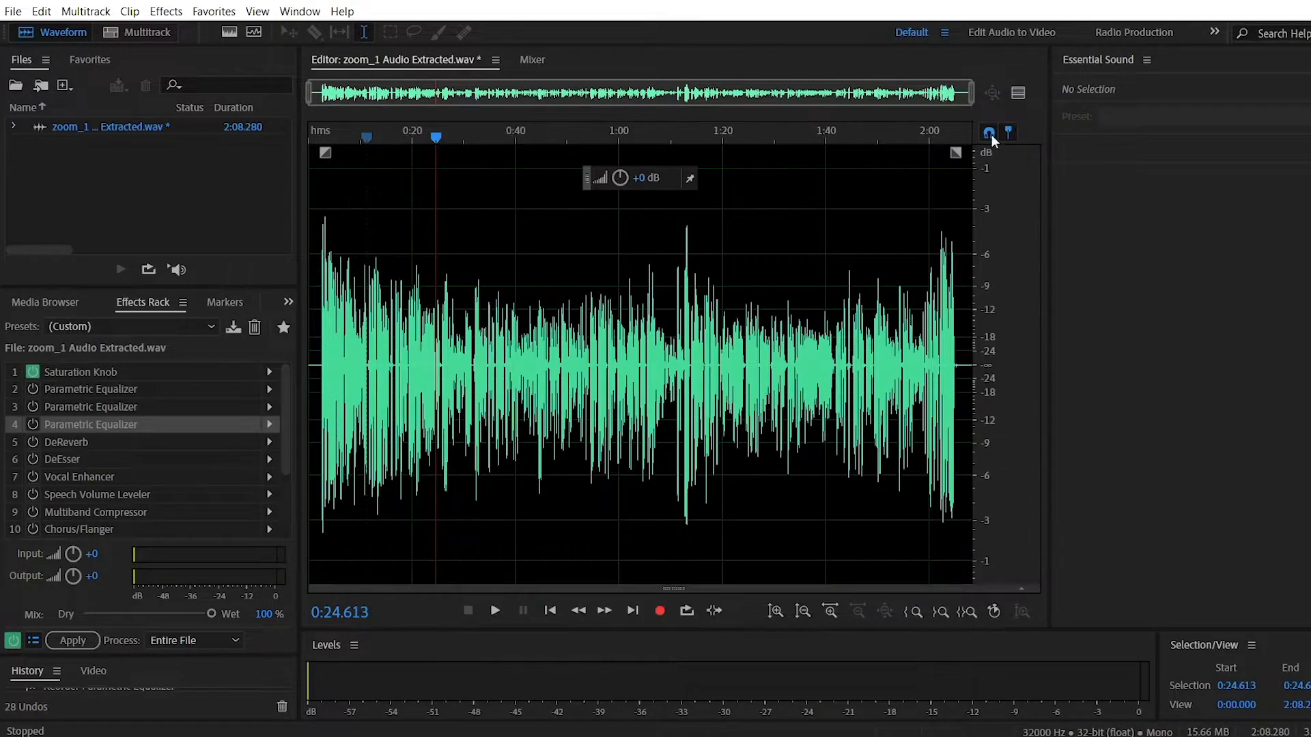
pyautogui.doubleClick(71, 390)
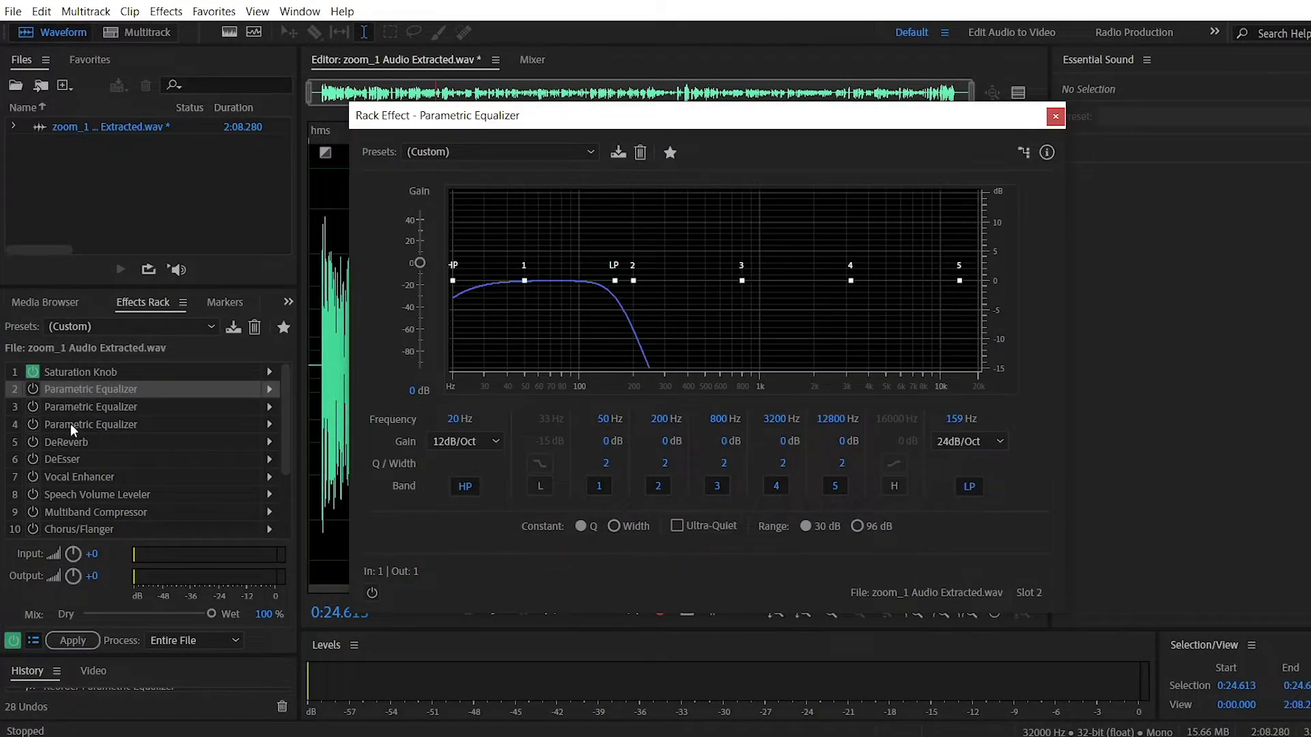
pyautogui.click(79, 408)
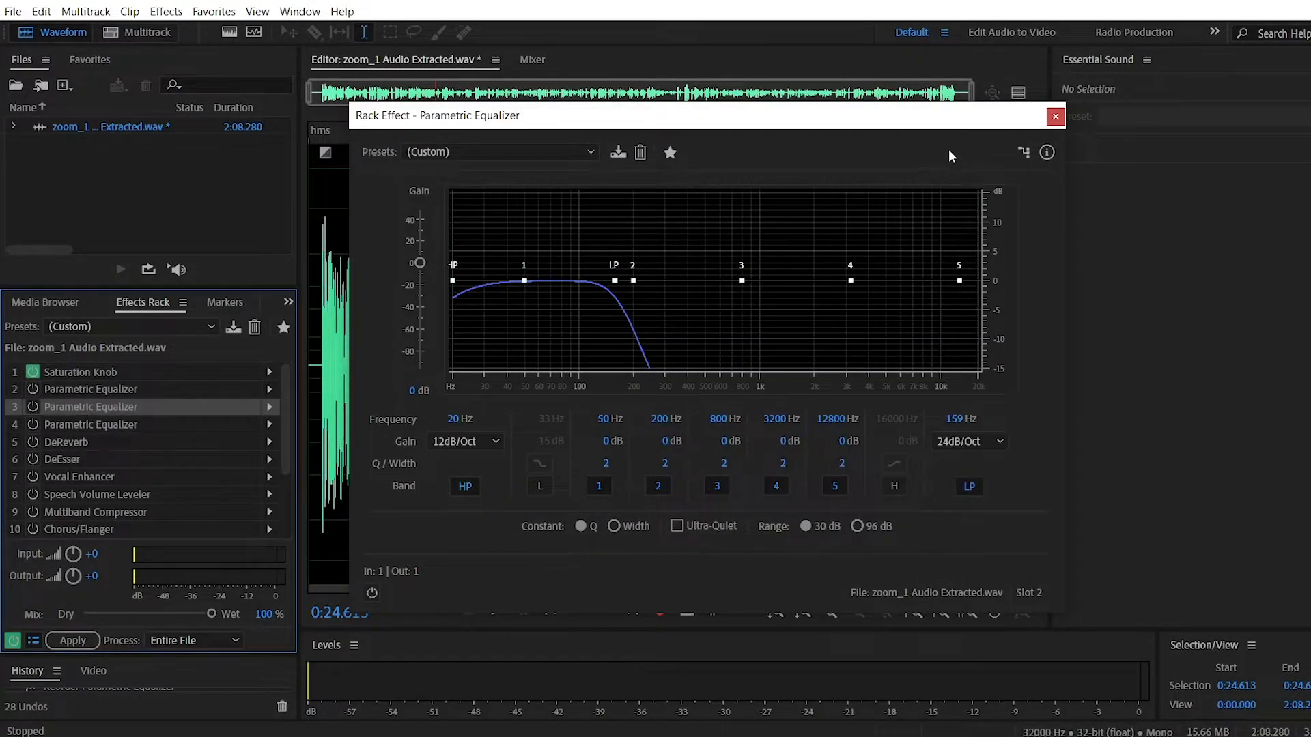
pyautogui.click(1060, 117)
# Try to reorder the Parametric Equalizers in rack slots 3 and 4
pyautogui.click(77, 422)
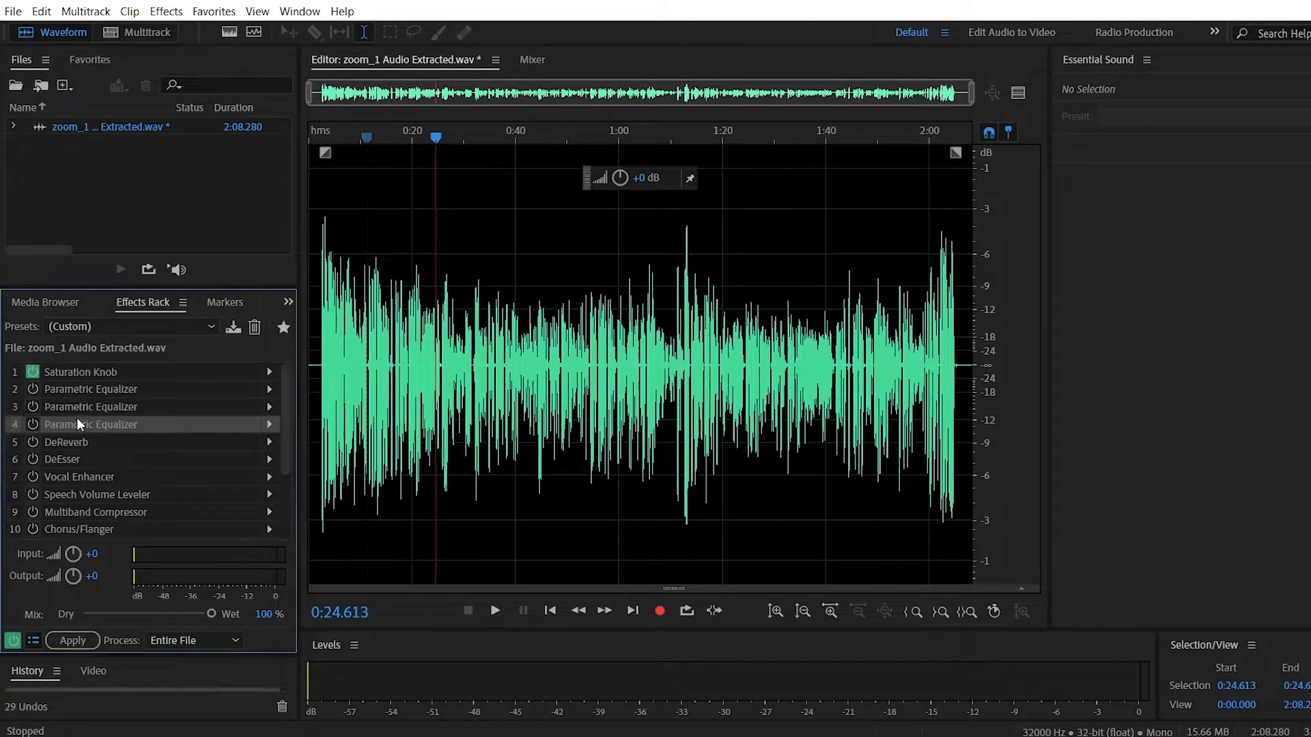
pyautogui.moveTo(115, 410); pyautogui.dragTo(96, 421)
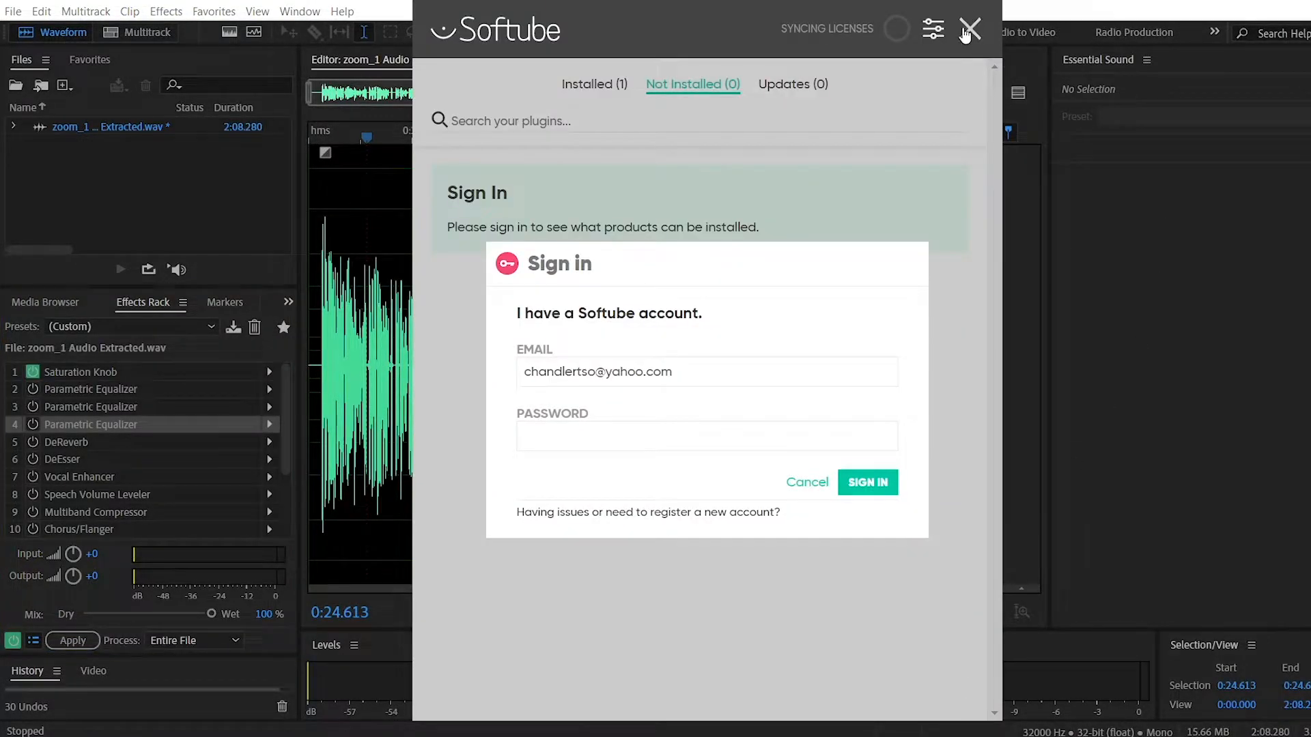
# Dismiss the Softube sign-in window and recheck the settings of the slot 4 Parametric Equalizer
pyautogui.click(968, 27)
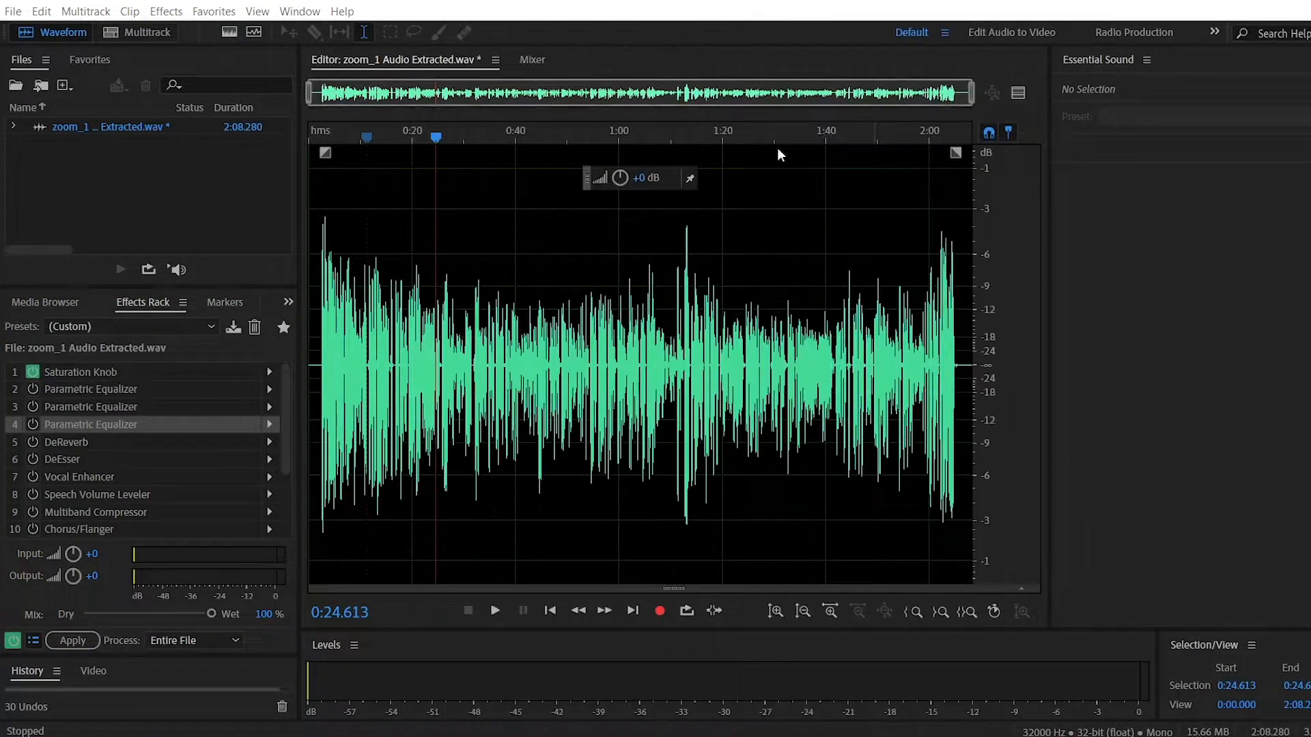
pyautogui.doubleClick(116, 424)
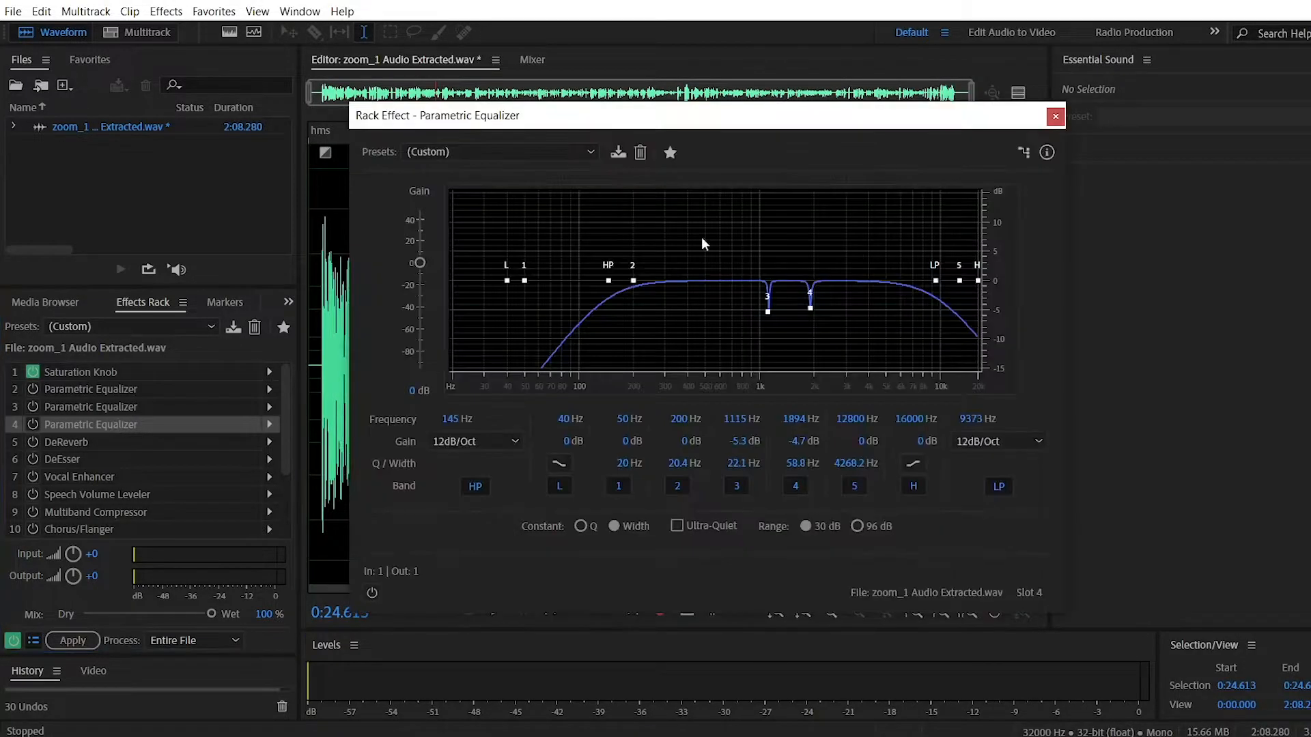
pyautogui.click(1054, 116)
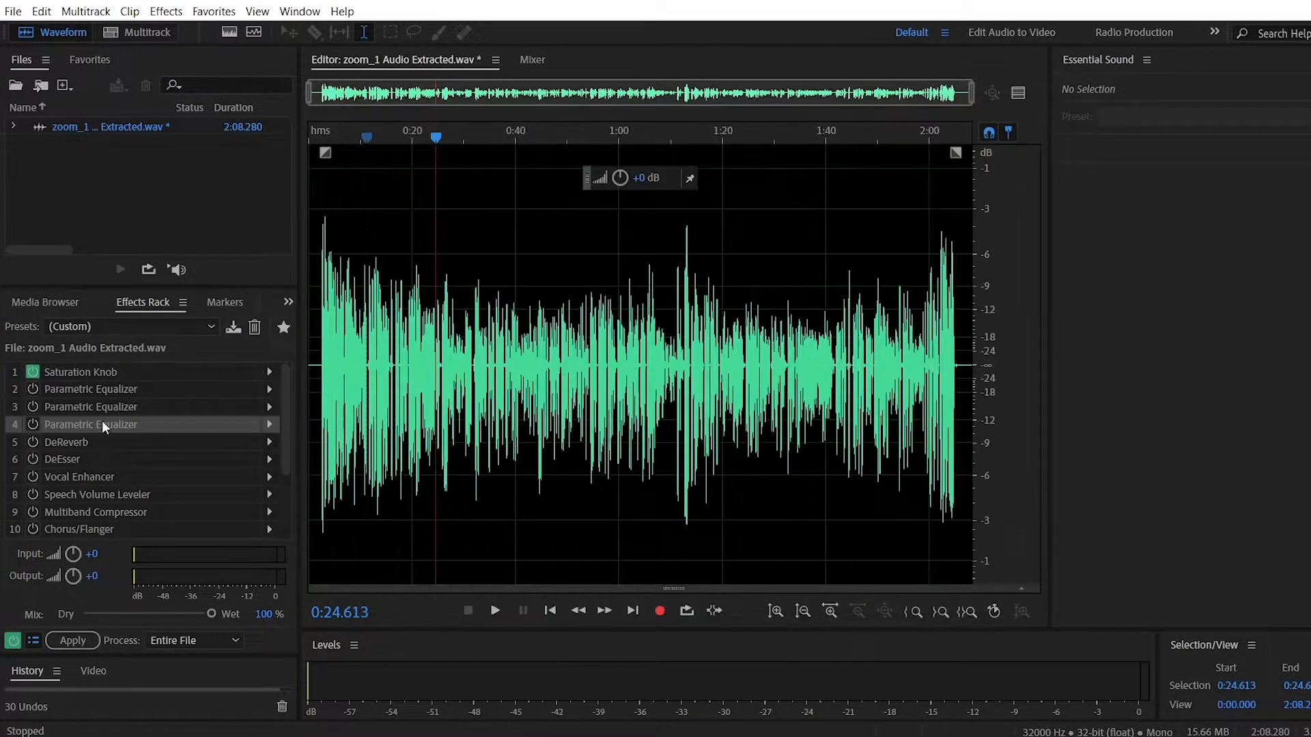
# Open the slot 2 Parametric Equalizer, try several low-pass frequencies, and set the low-pass frequency to 1000 Hz
pyautogui.click(91, 392)
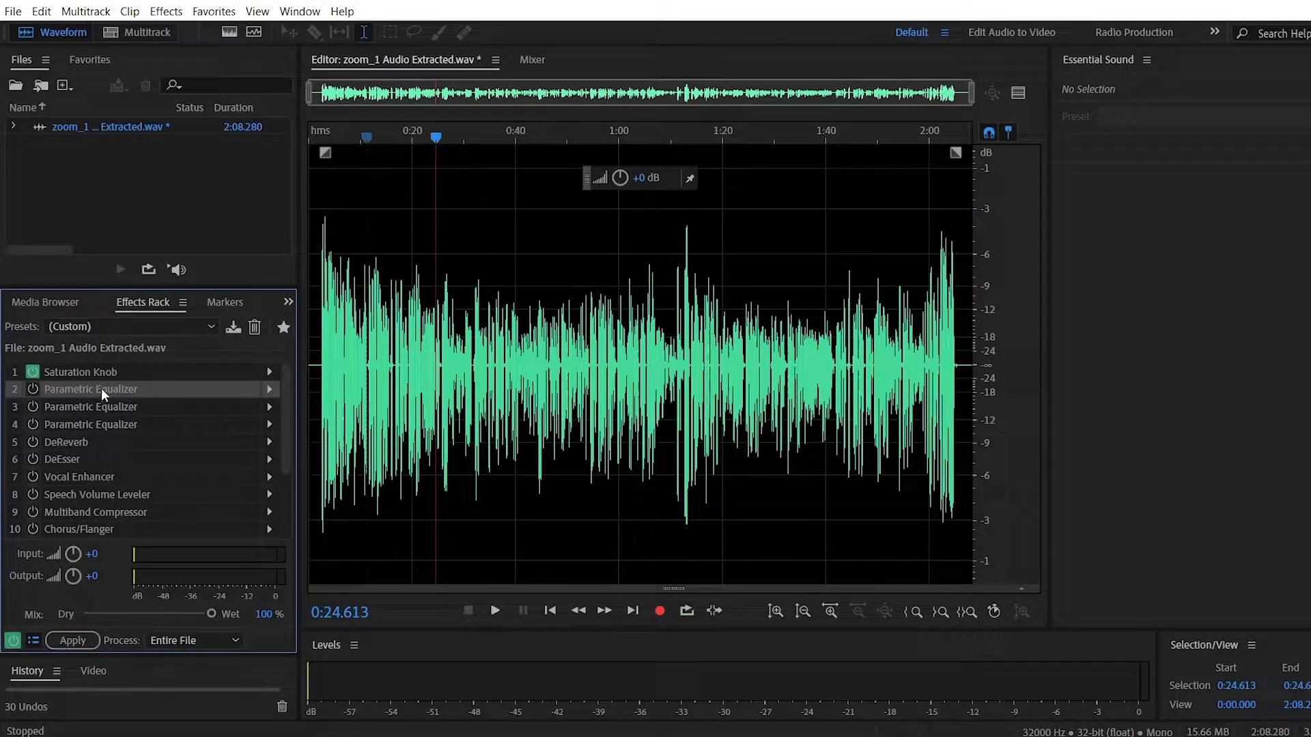
pyautogui.doubleClick(101, 388)
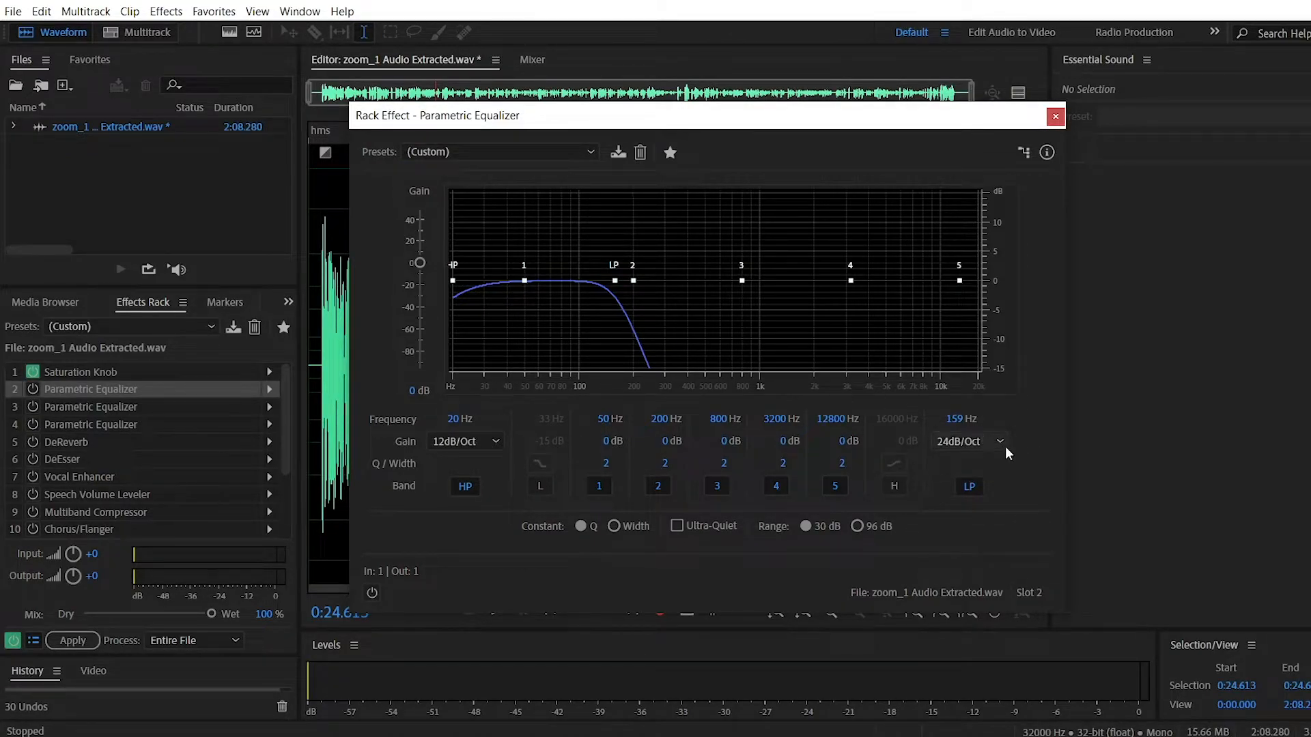
pyautogui.moveTo(958, 424); pyautogui.dragTo(1123, 410)
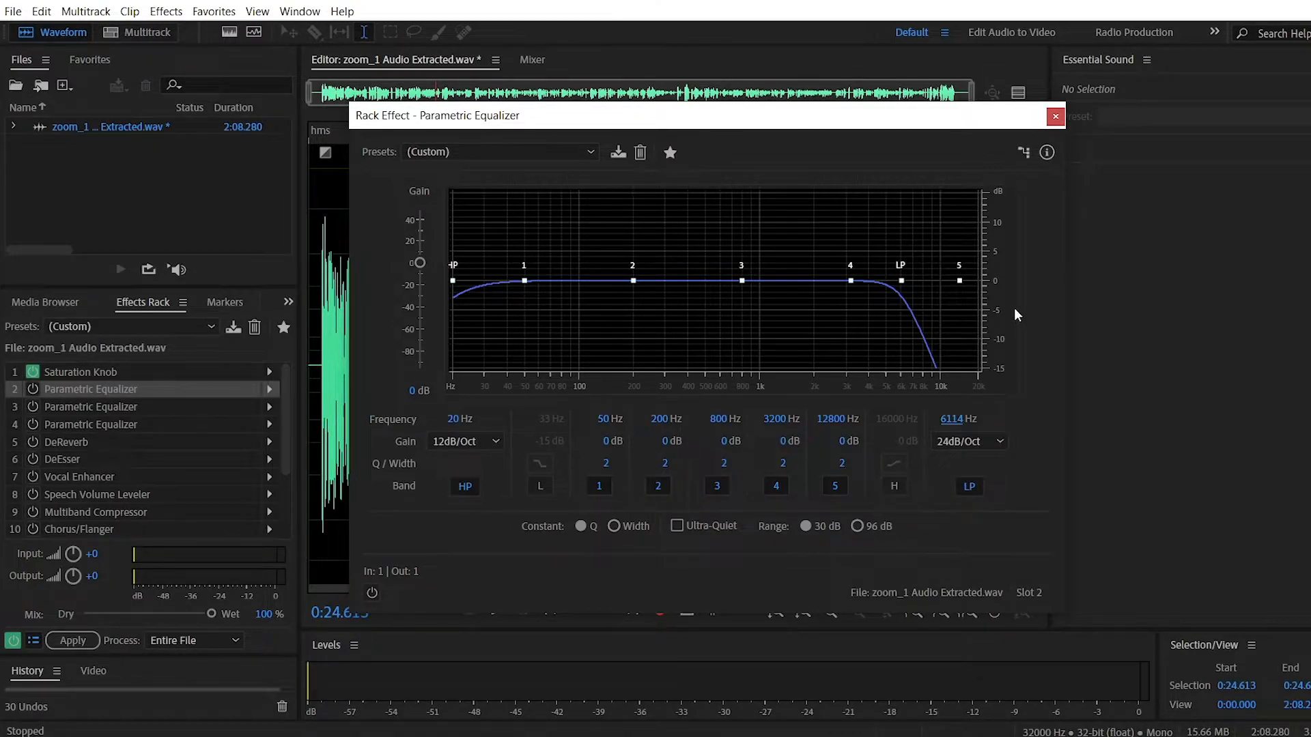
pyautogui.moveTo(952, 421)
pyautogui.mouseDown()
pyautogui.moveTo(862, 435)
pyautogui.moveTo(930, 432)
pyautogui.mouseUp()
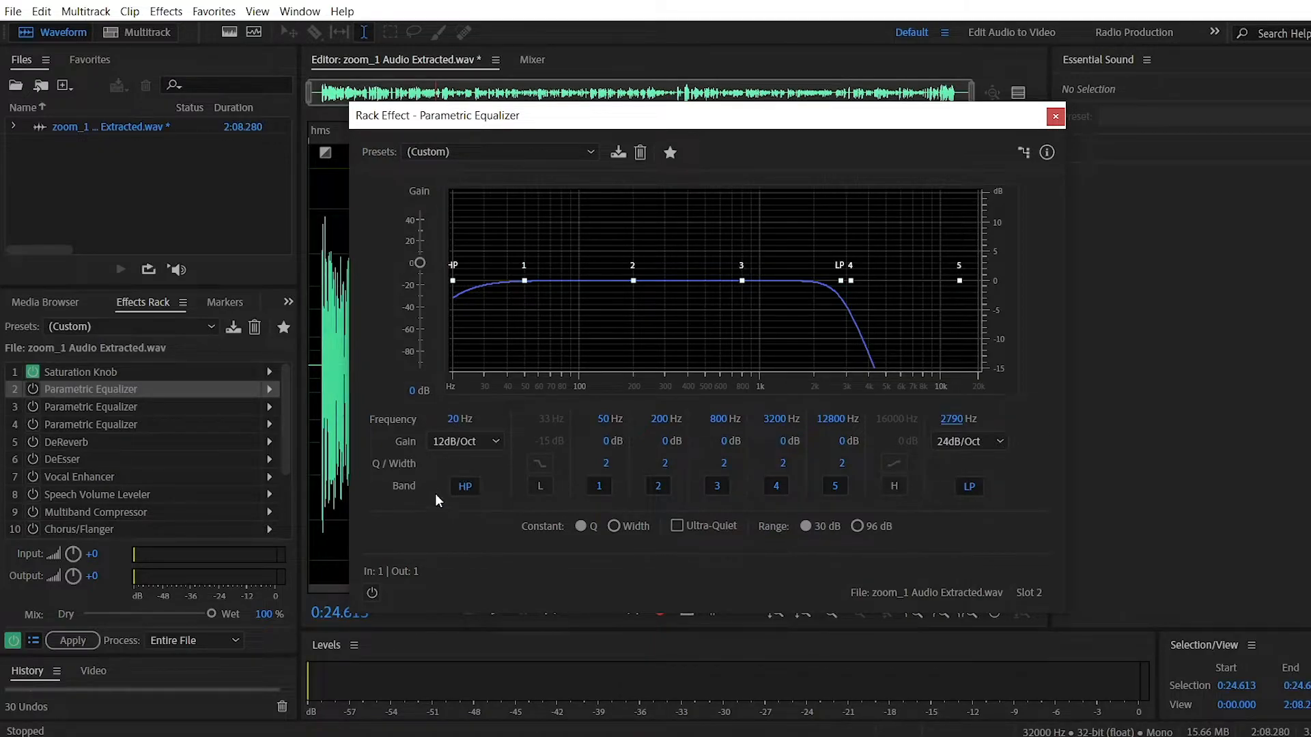
pyautogui.moveTo(951, 418)
pyautogui.mouseDown()
pyautogui.moveTo(901, 427)
pyautogui.moveTo(926, 435)
pyautogui.mouseUp()
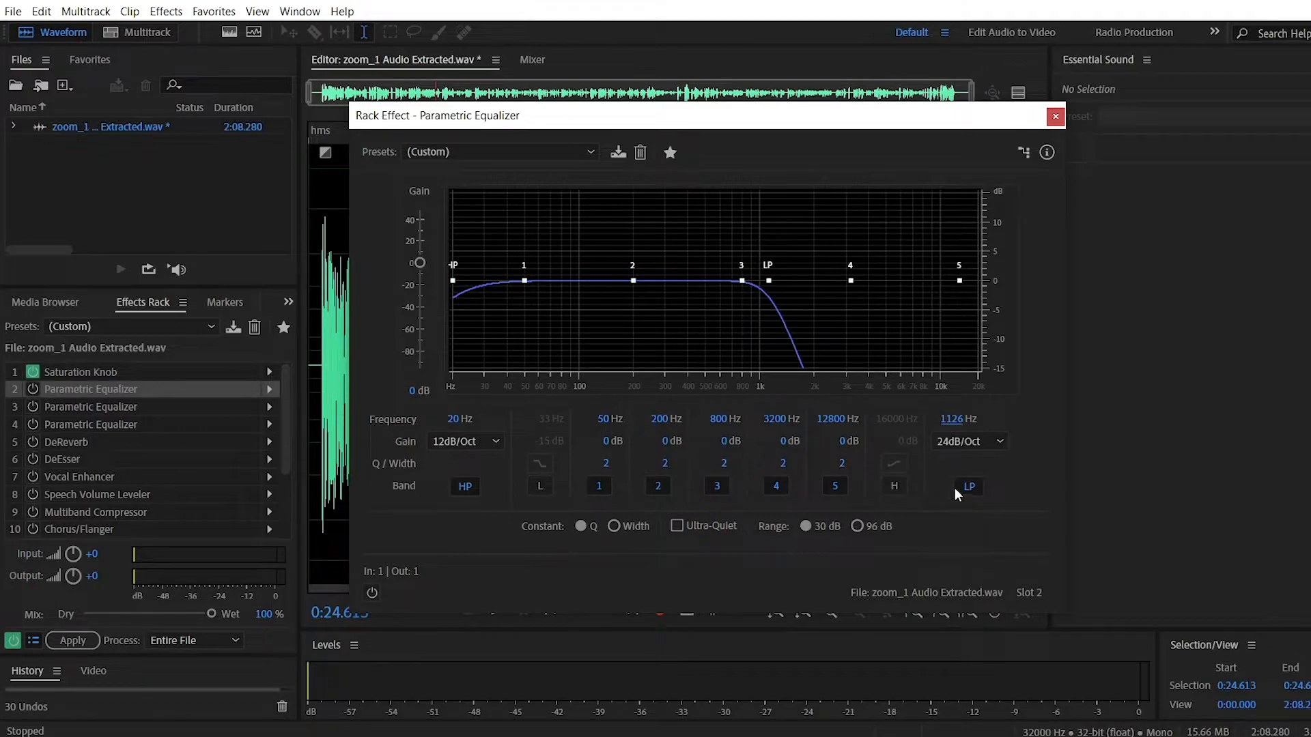
pyautogui.click(956, 428)
pyautogui.write('1000')
pyautogui.press('Return')
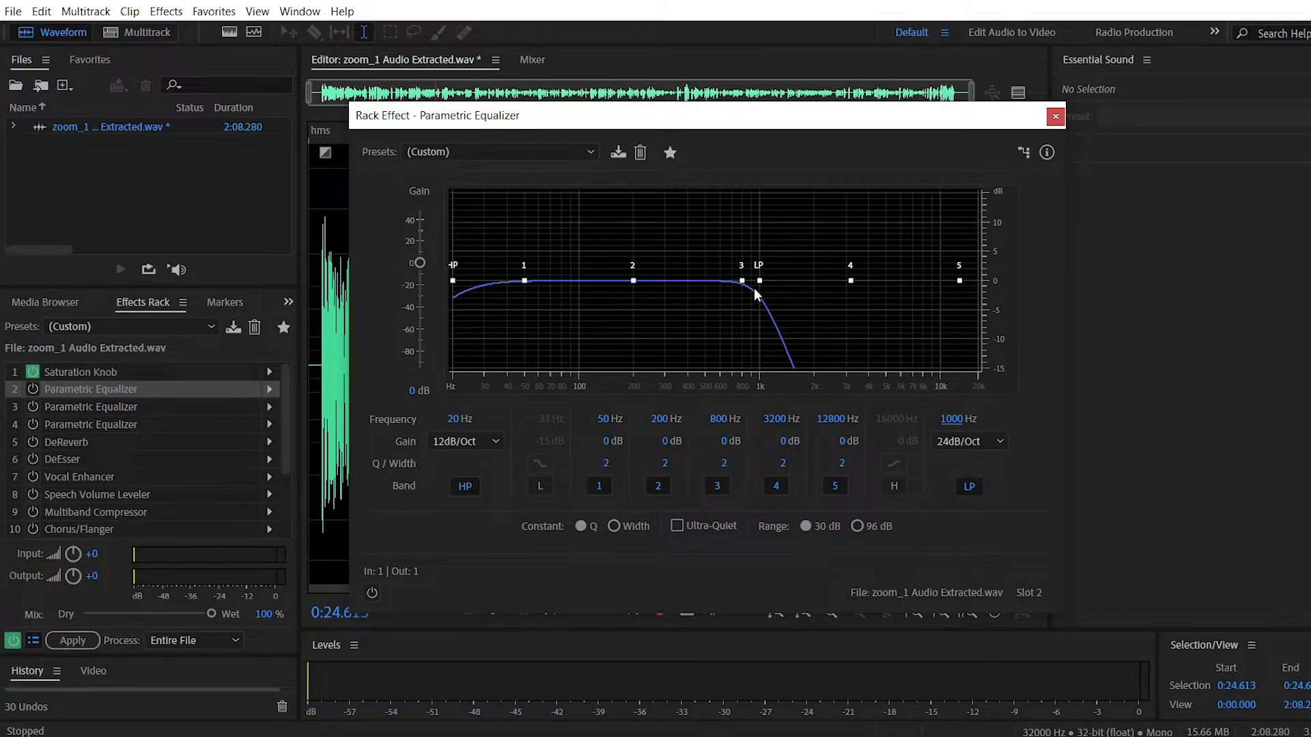
# Play the recording from near its start with the slot 2 Parametric Equalizer enabled, and lower its low-pass frequency to 169 Hz
pyautogui.click(316, 285)
pyautogui.press('space')
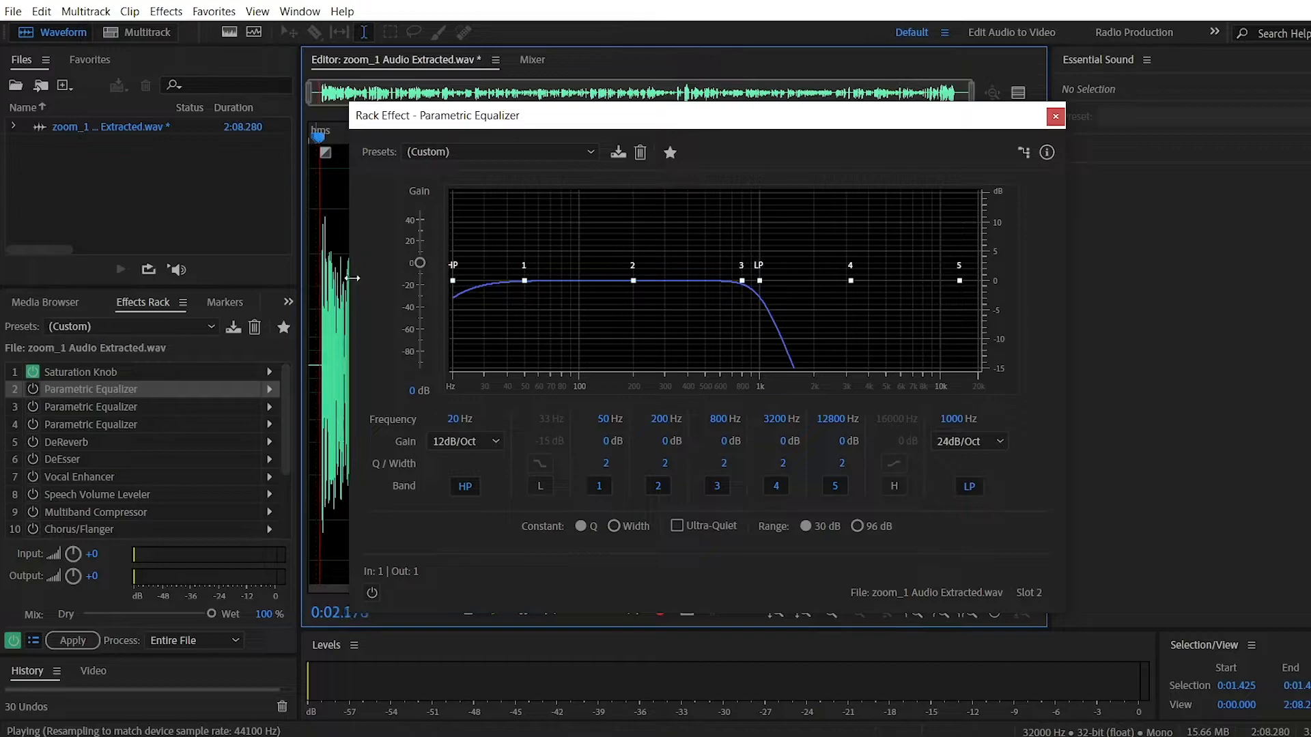
pyautogui.click(845, 329)
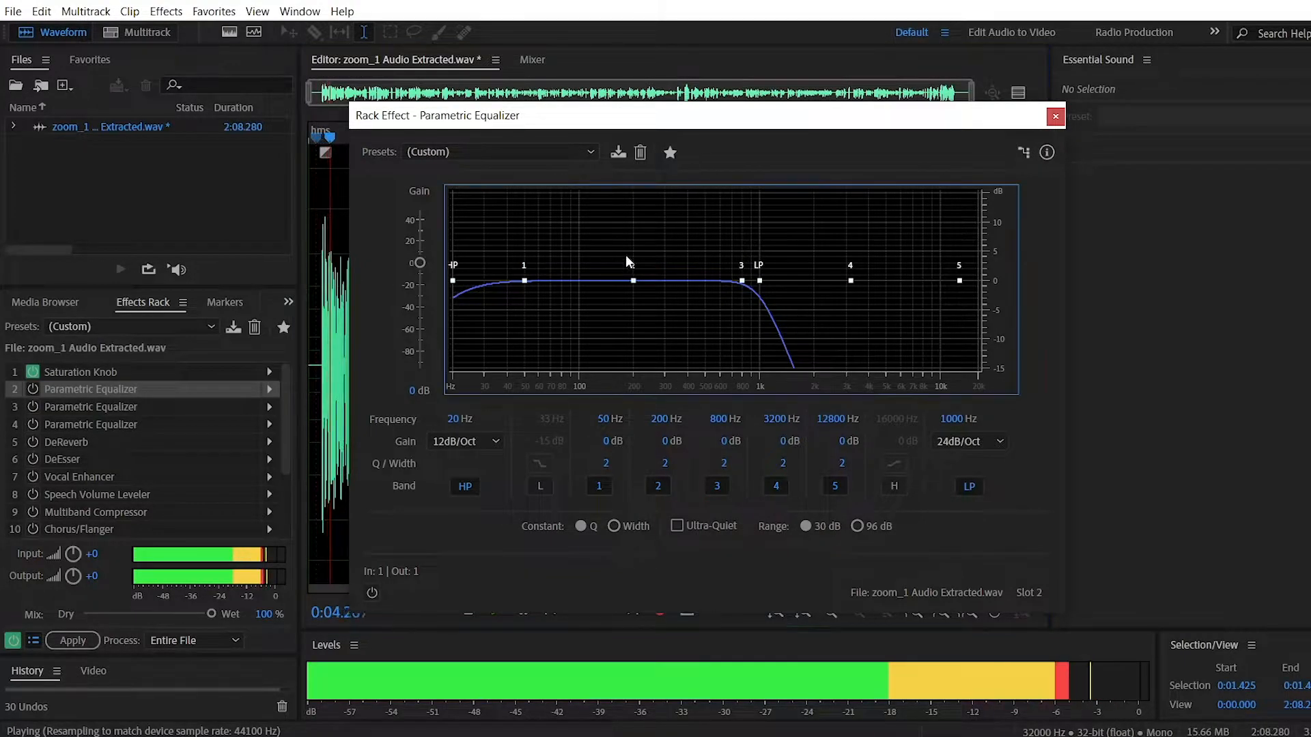
pyautogui.click(32, 389)
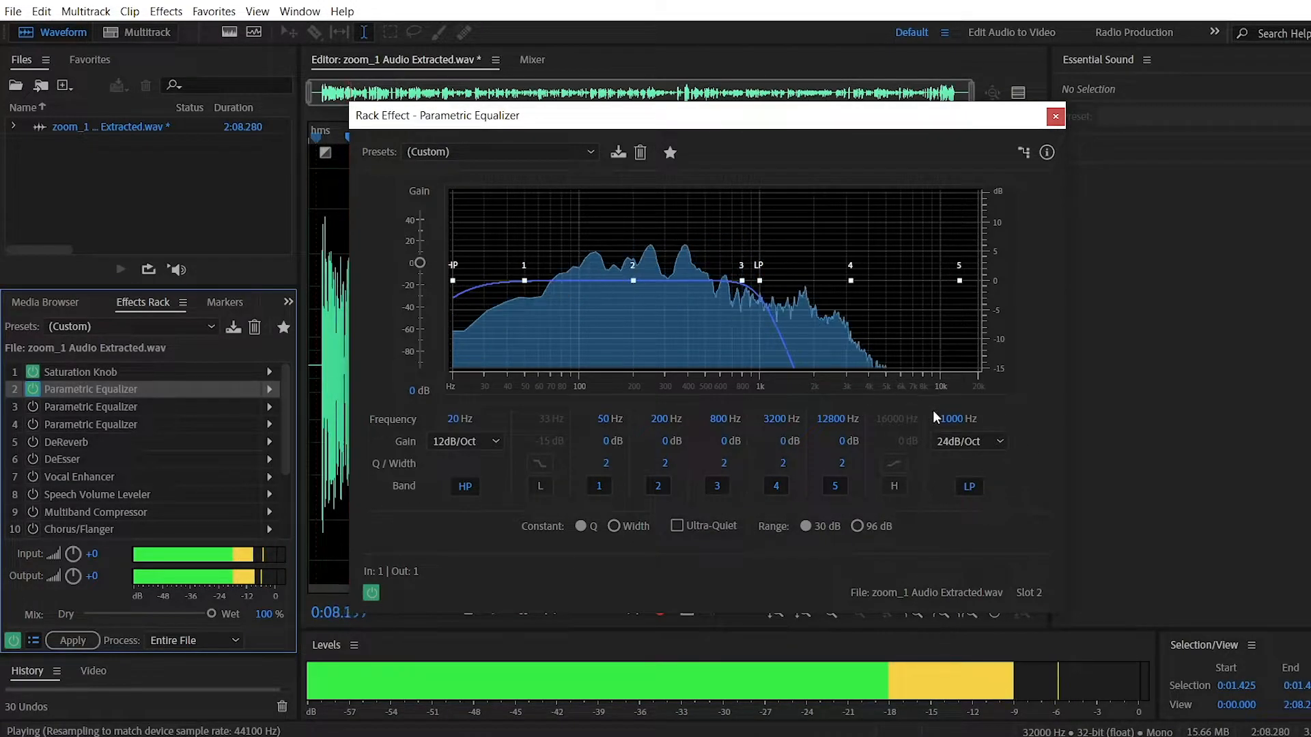
pyautogui.moveTo(955, 419); pyautogui.dragTo(851, 590)
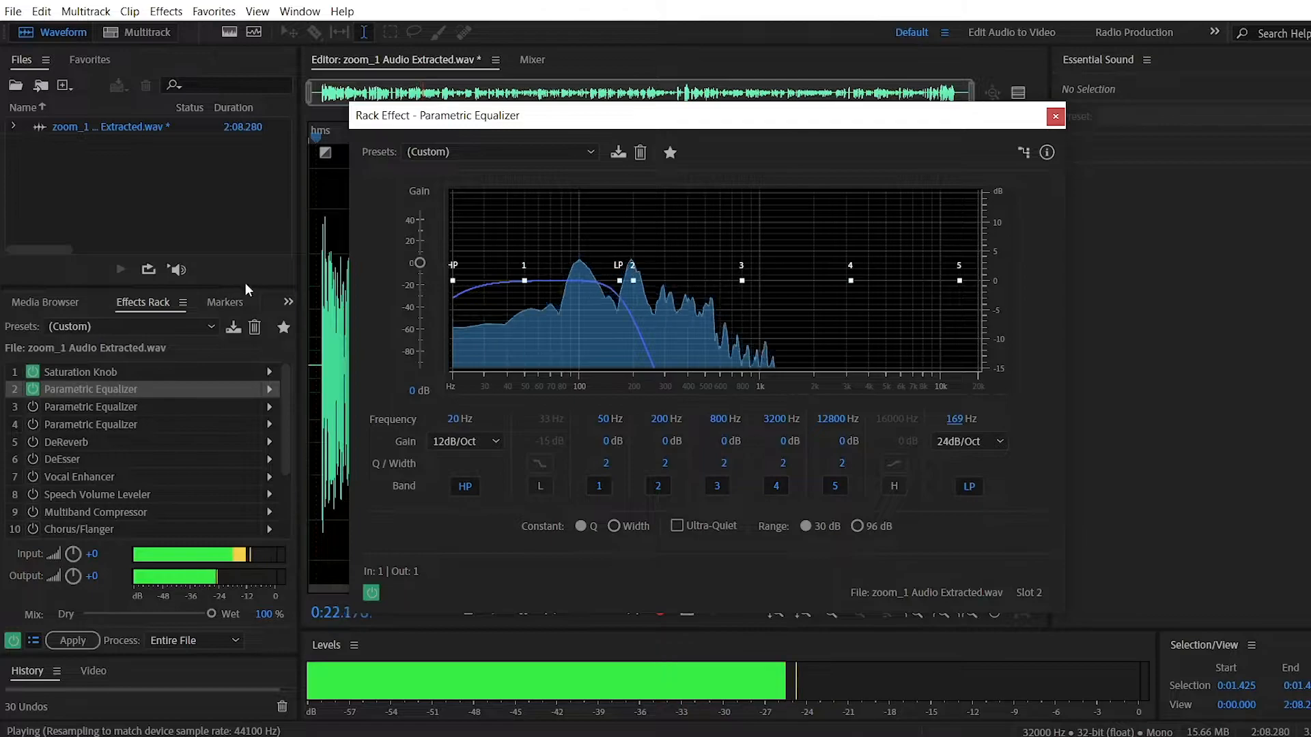
# Stop playback and try several low-pass frequencies in the slot 2 Parametric Equalizer, including 108 Hz and 1659 Hz, ending at 188 Hz
pyautogui.press('space')
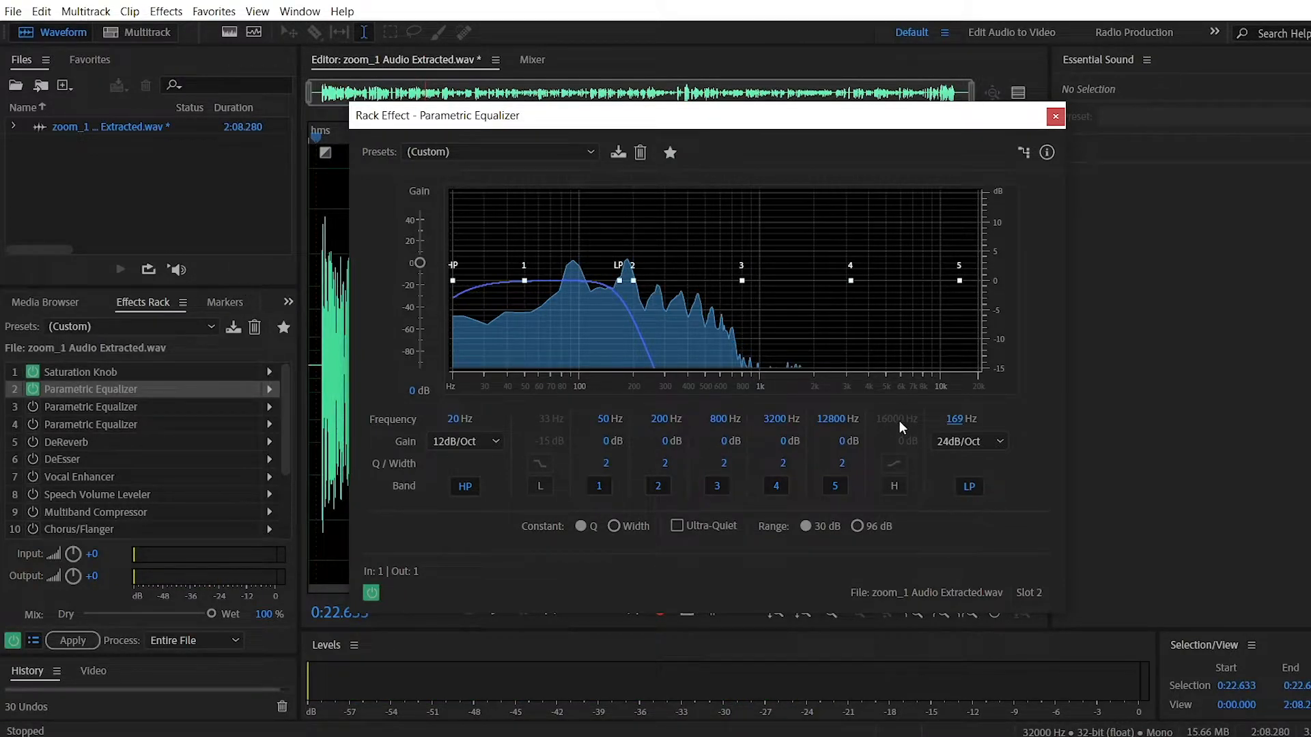
pyautogui.moveTo(961, 419)
pyautogui.mouseDown()
pyautogui.moveTo(751, 382)
pyautogui.moveTo(501, 312)
pyautogui.mouseUp()
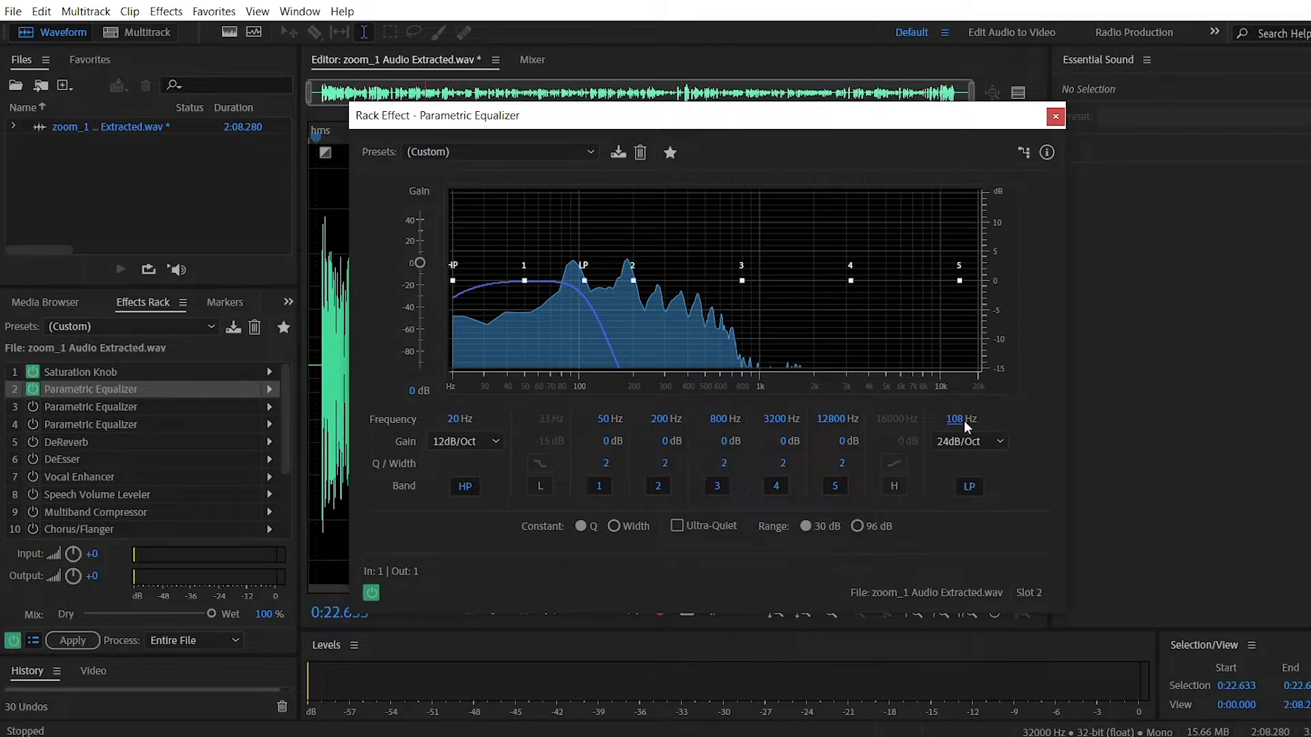
pyautogui.moveTo(954, 419); pyautogui.dragTo(1079, 416)
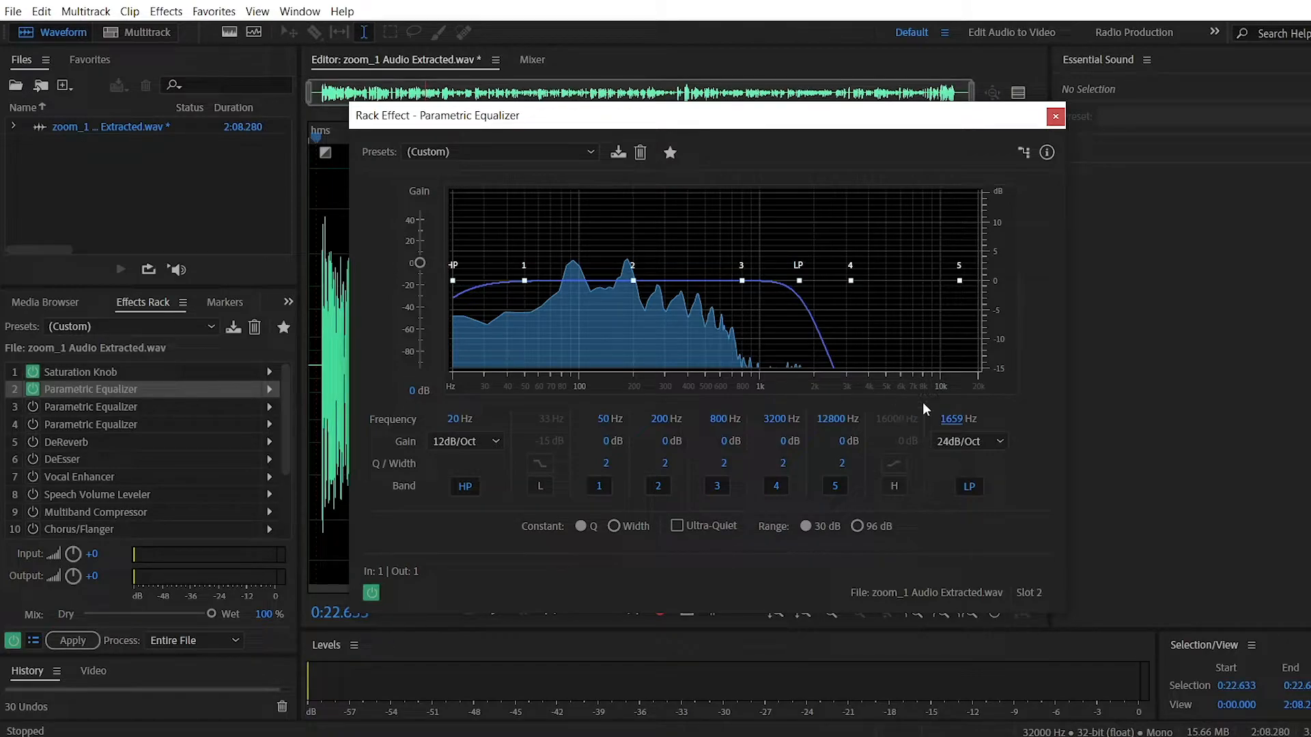
pyautogui.moveTo(959, 422); pyautogui.dragTo(847, 435)
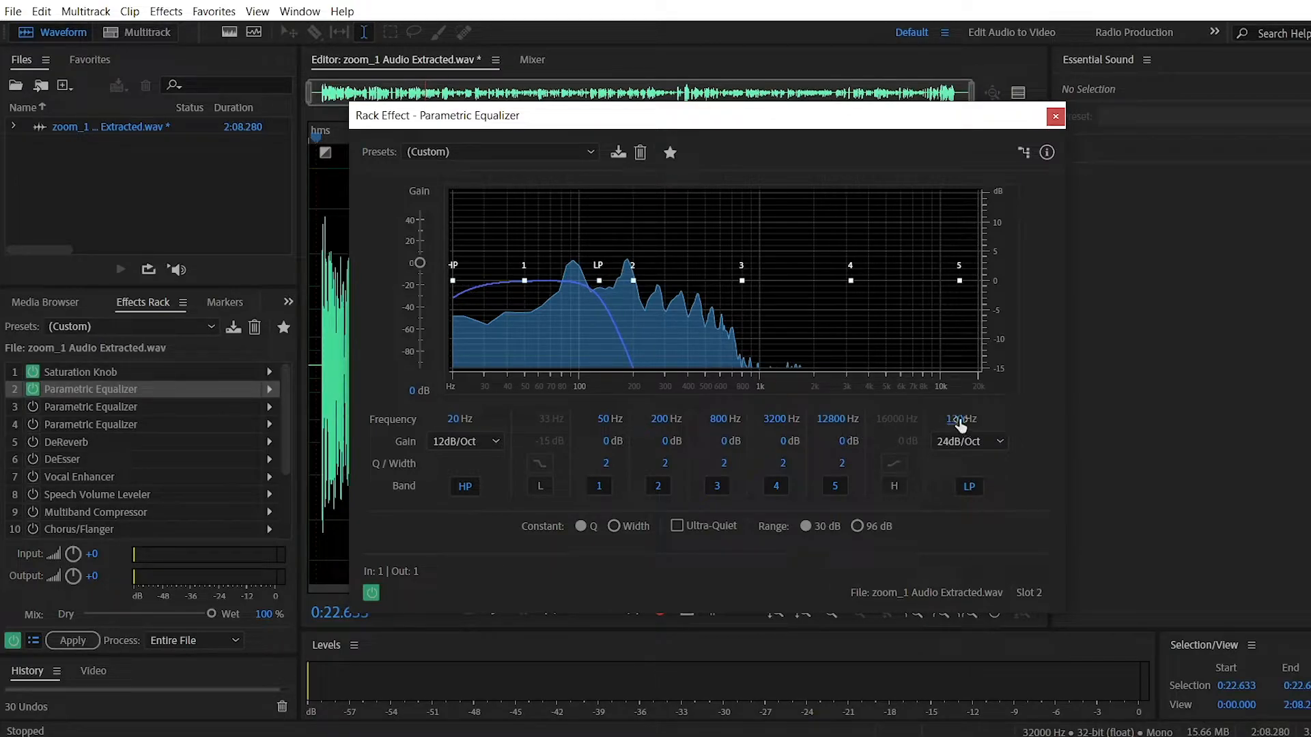
pyautogui.moveTo(955, 426); pyautogui.dragTo(996, 431)
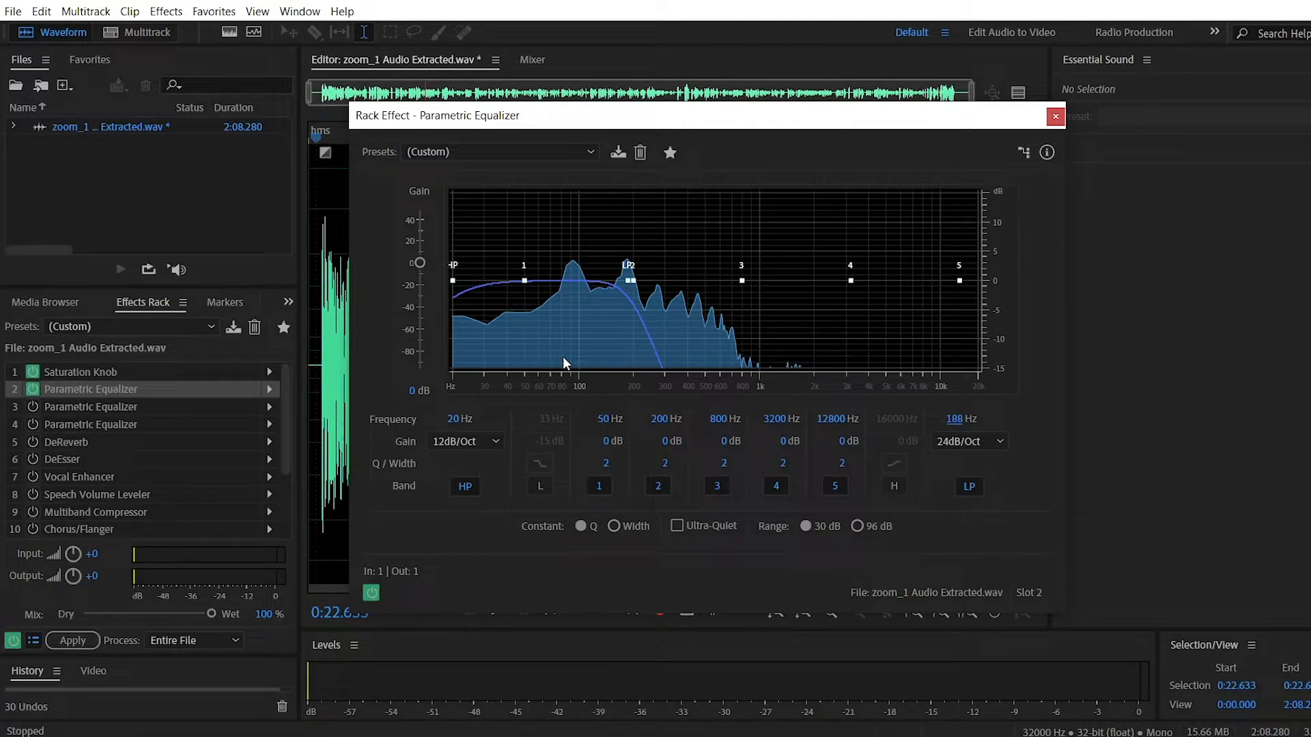
# Play the recording from near its start while adjusting the slot 2 low-pass frequency, set it to 128 Hz, and stop playback
pyautogui.click(316, 348)
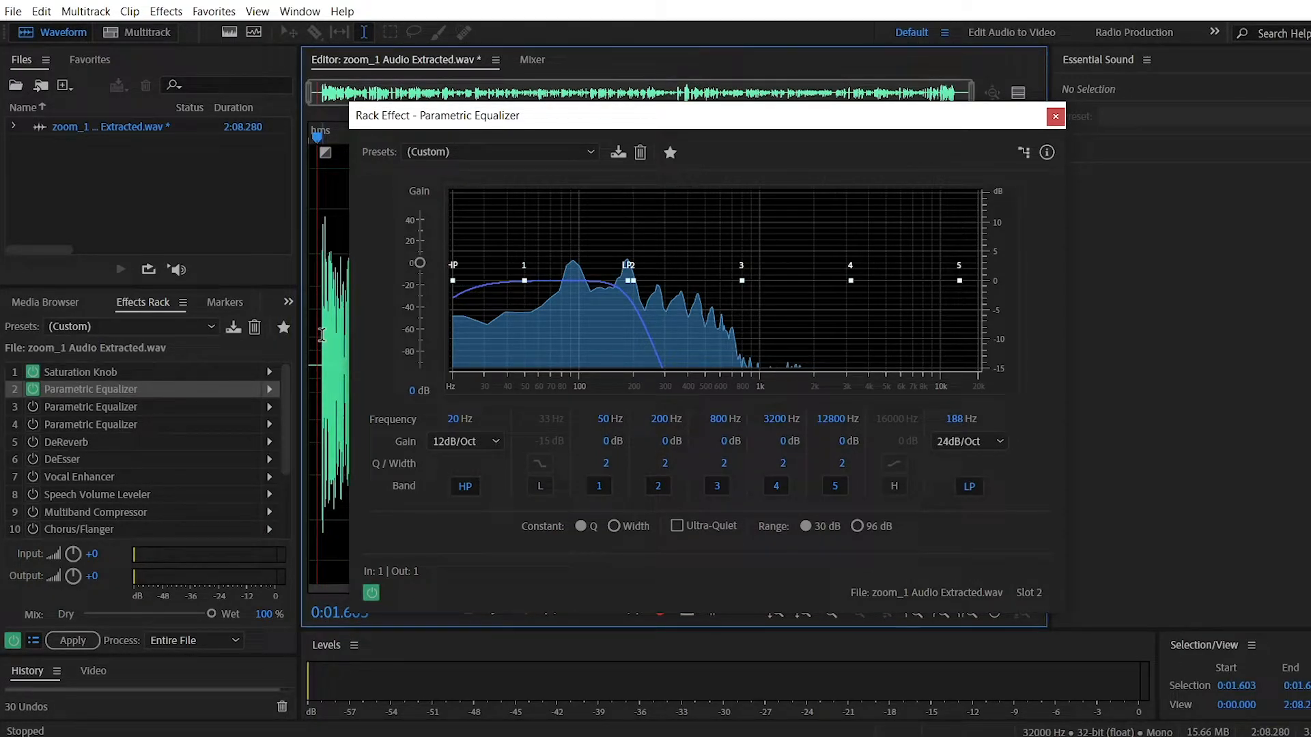
pyautogui.press('space')
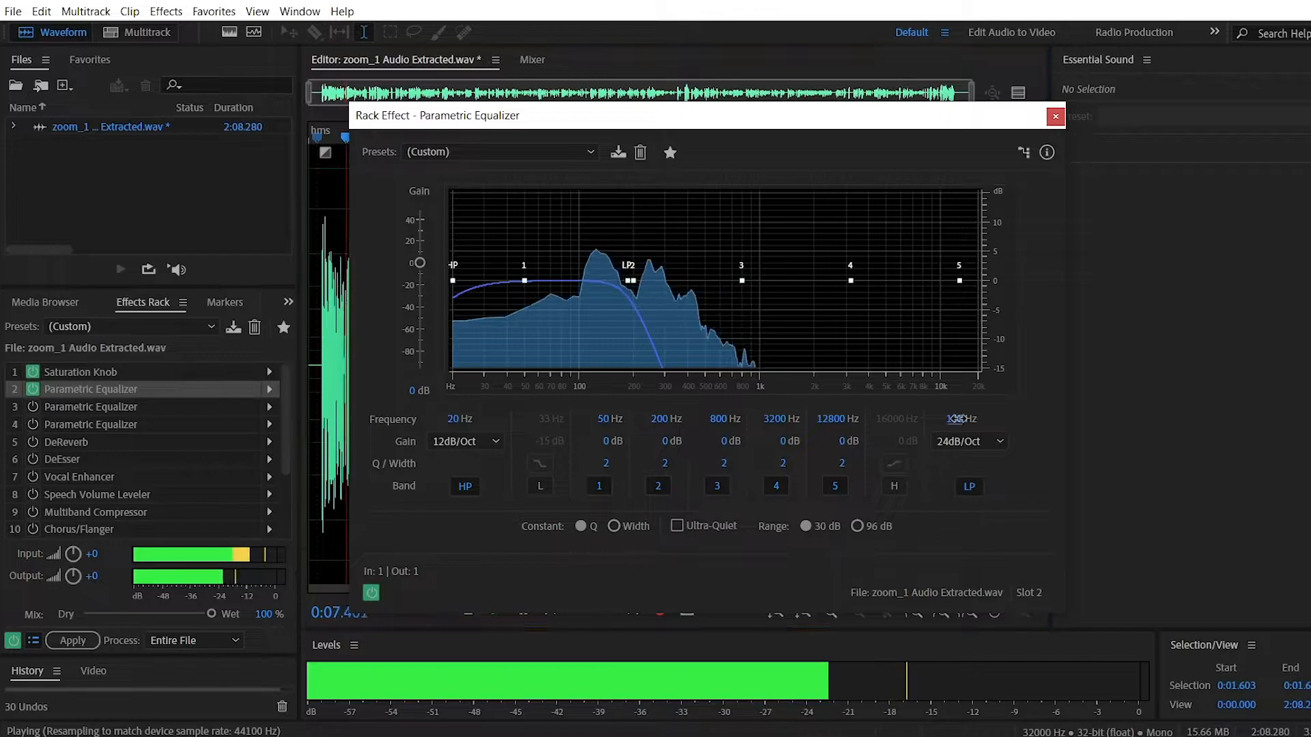
pyautogui.moveTo(956, 418)
pyautogui.mouseDown()
pyautogui.moveTo(978, 419)
pyautogui.moveTo(935, 422)
pyautogui.mouseUp()
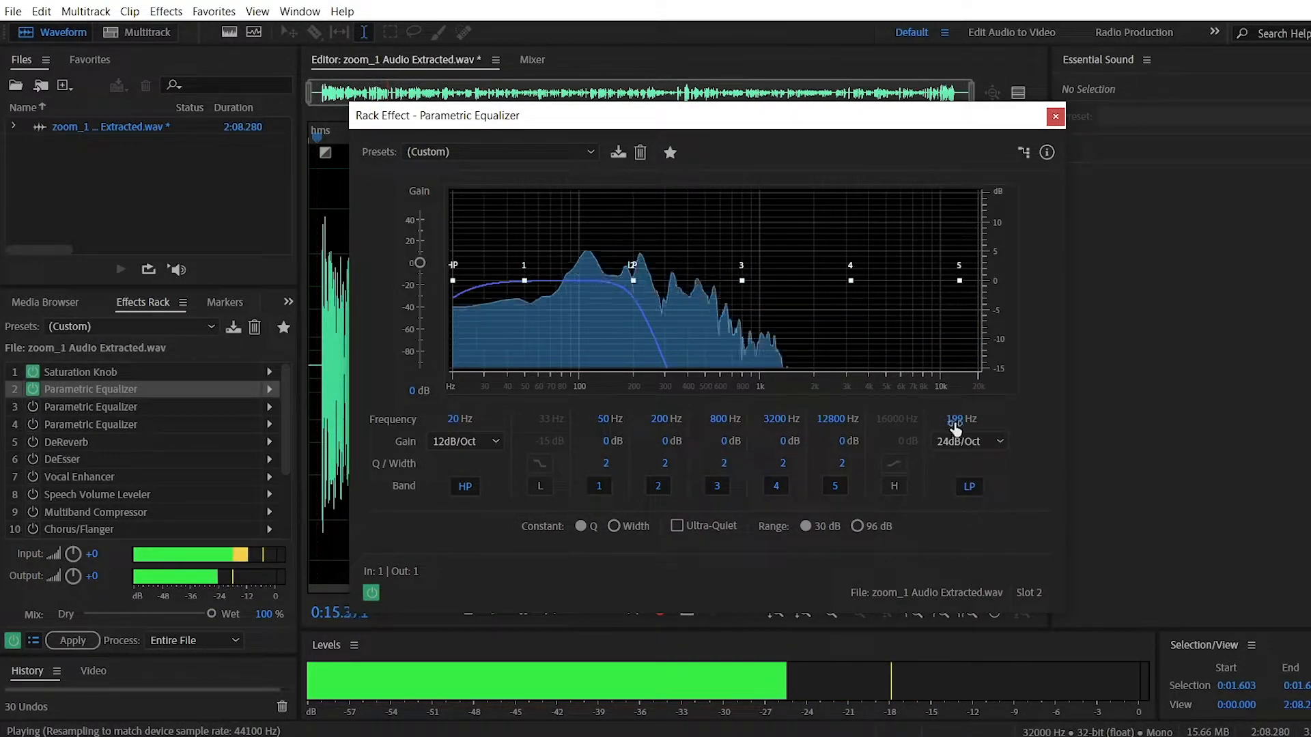
pyautogui.moveTo(955, 421); pyautogui.dragTo(952, 448)
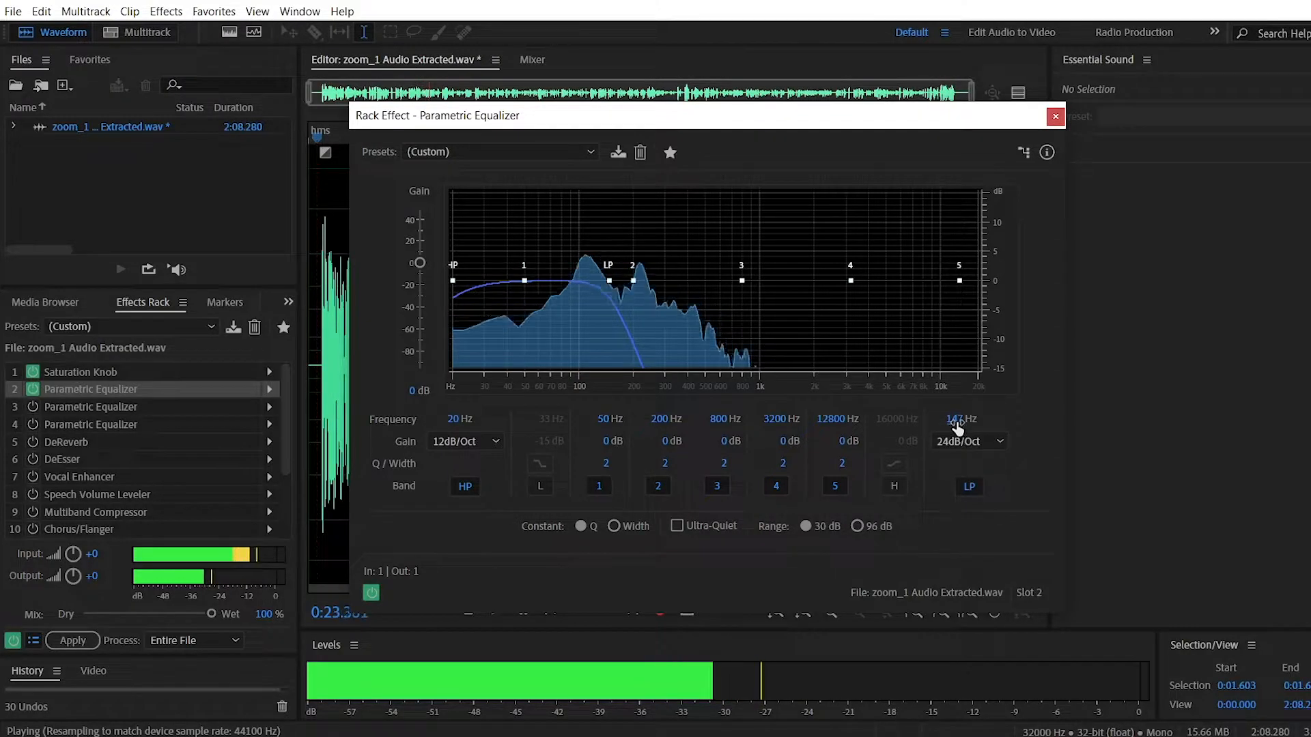
pyautogui.moveTo(956, 422); pyautogui.dragTo(972, 454)
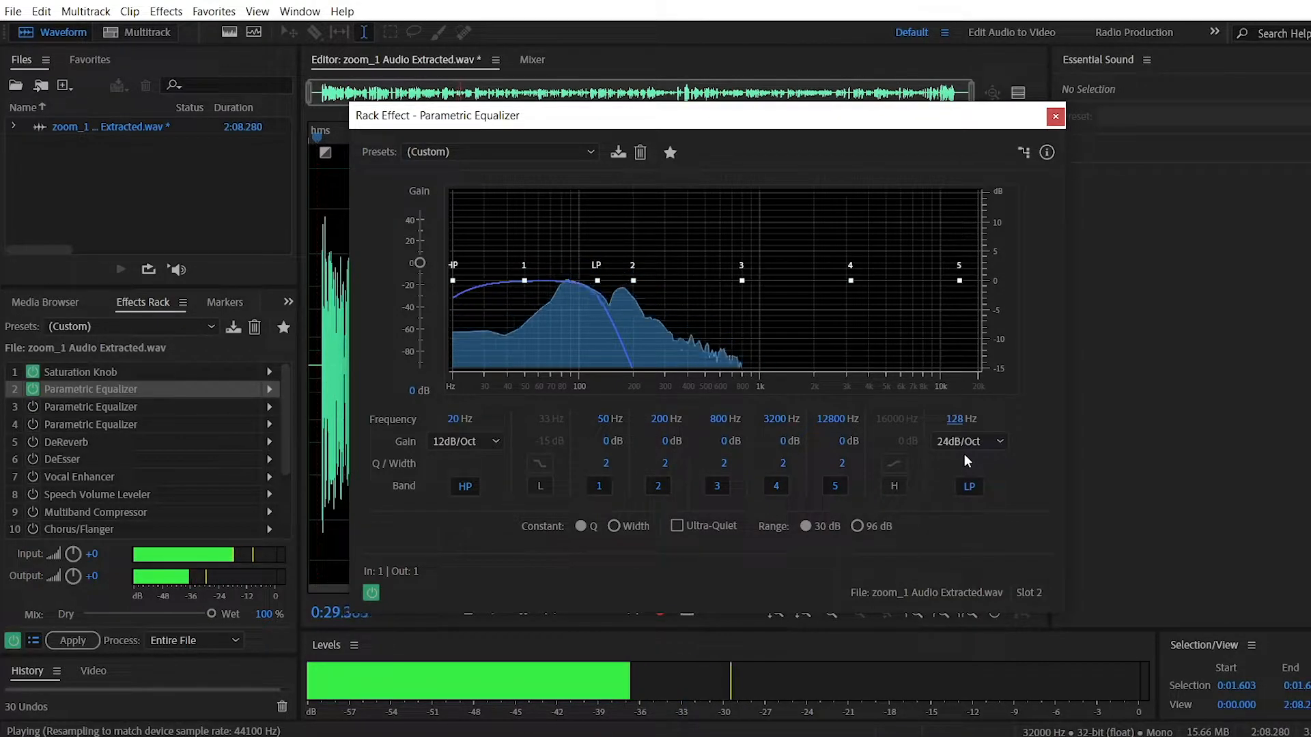
pyautogui.press('space')
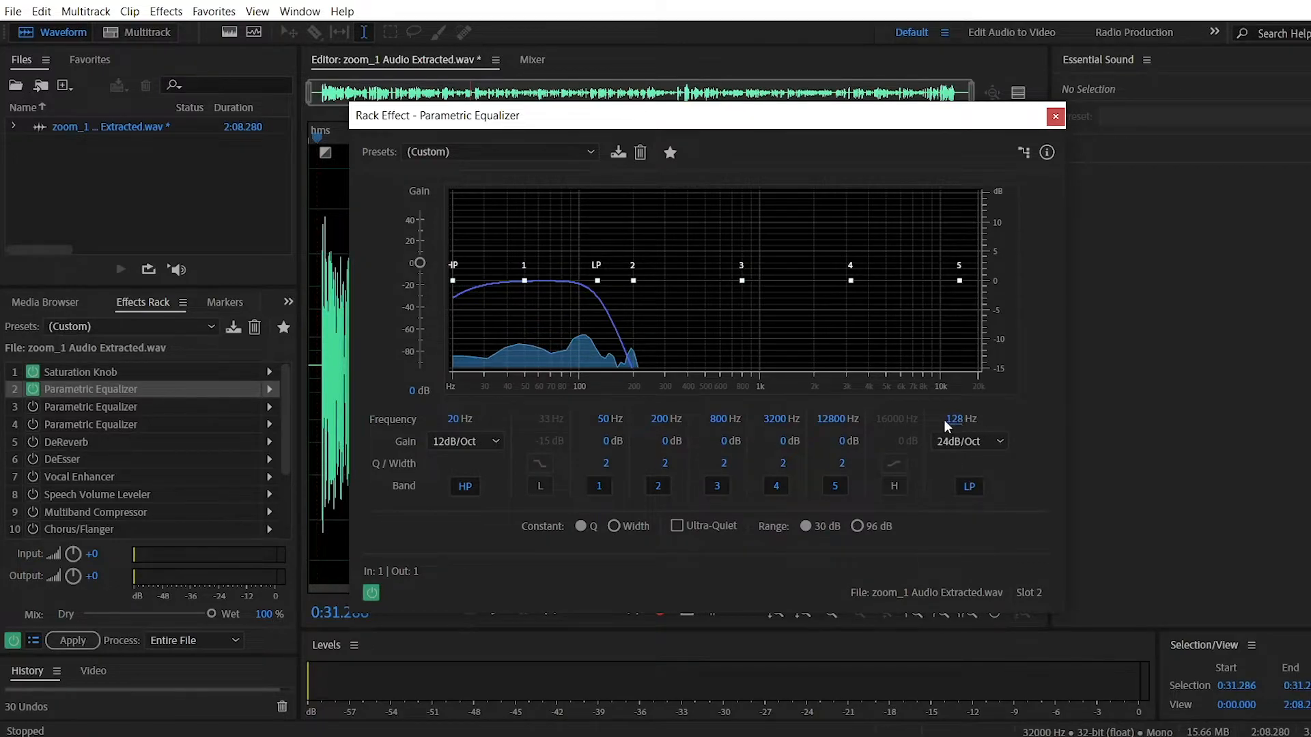
# Close and disable the slot 2 Parametric Equalizer, and enable and open the one in slot 4
pyautogui.click(1055, 116)
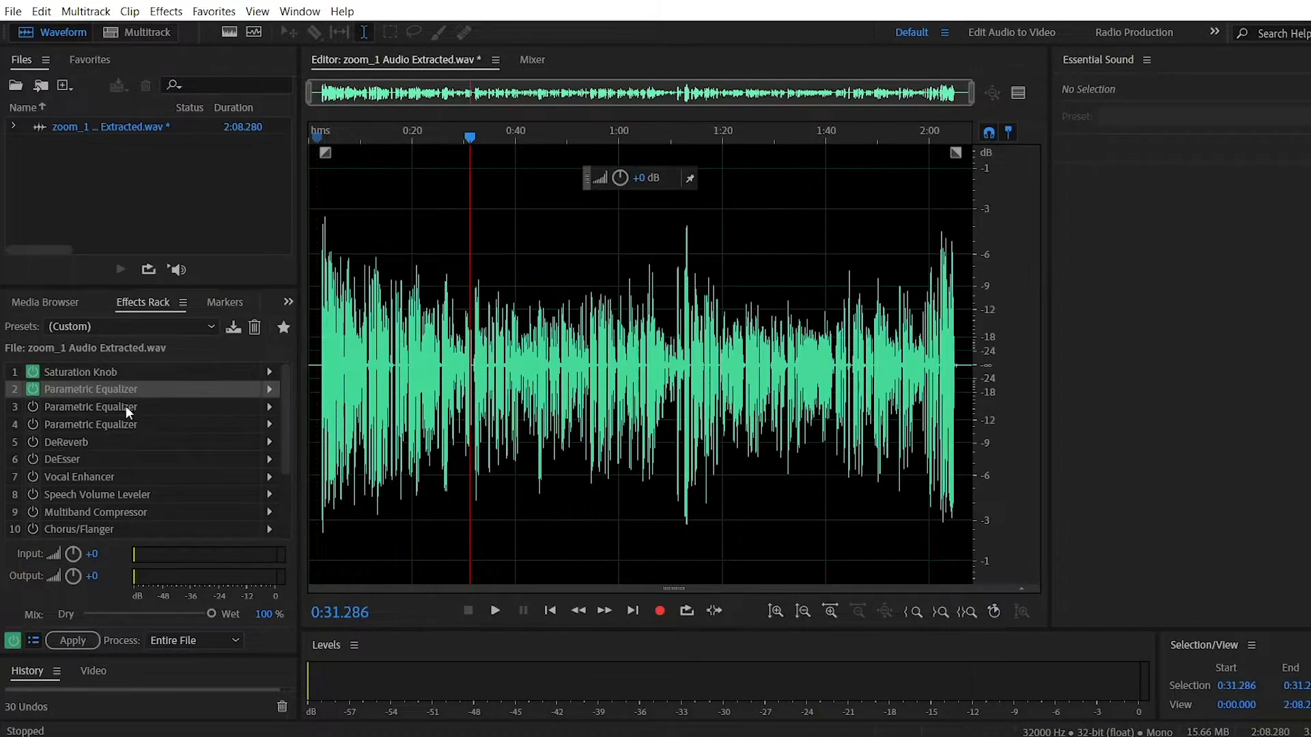
pyautogui.click(32, 389)
pyautogui.click(32, 424)
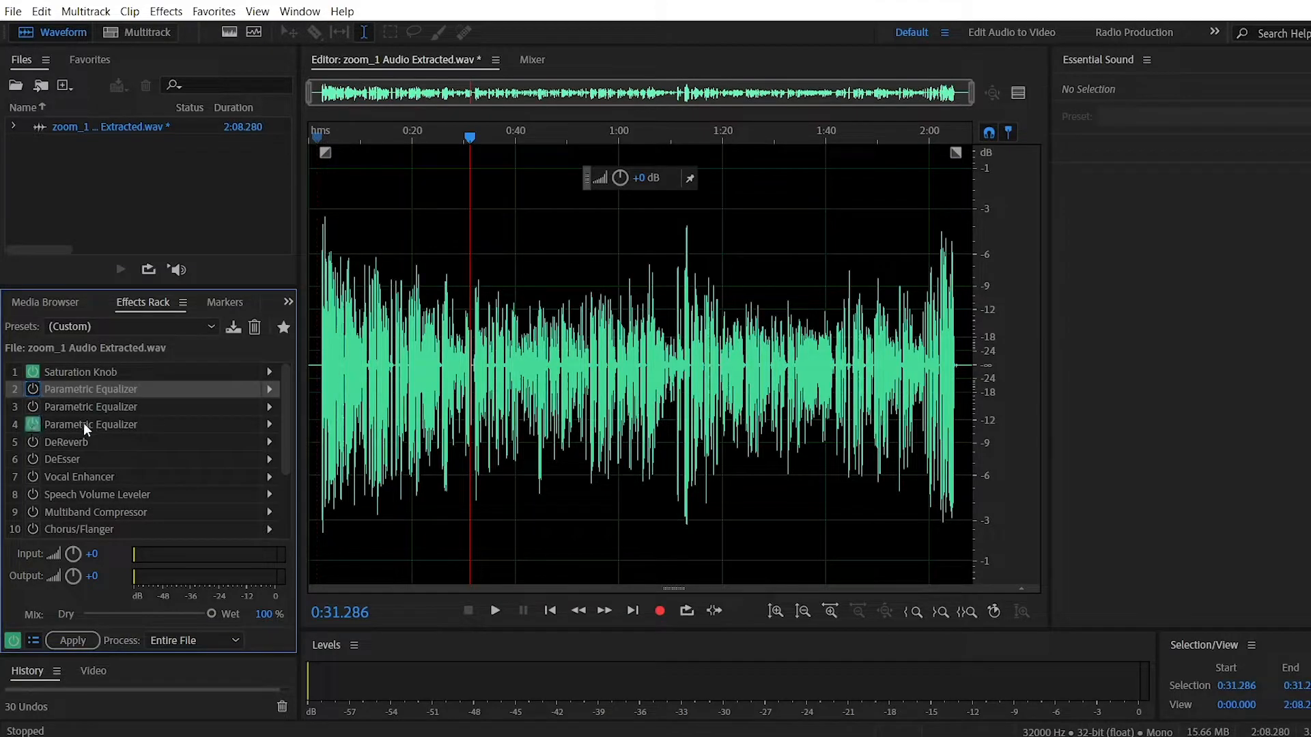
pyautogui.click(84, 425)
pyautogui.doubleClick(84, 424)
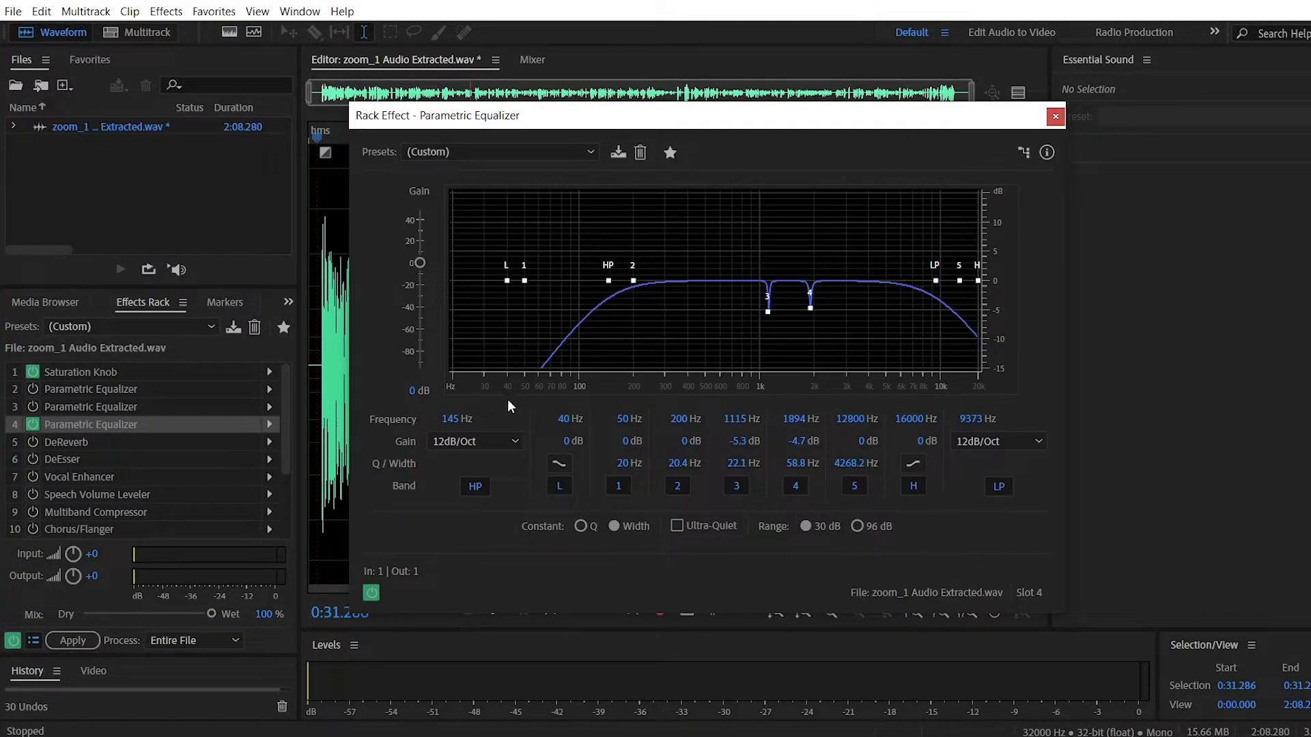
# Set the high-pass frequency of the slot 4 Parametric Equalizer to 131 Hz
pyautogui.moveTo(460, 418); pyautogui.dragTo(430, 417)
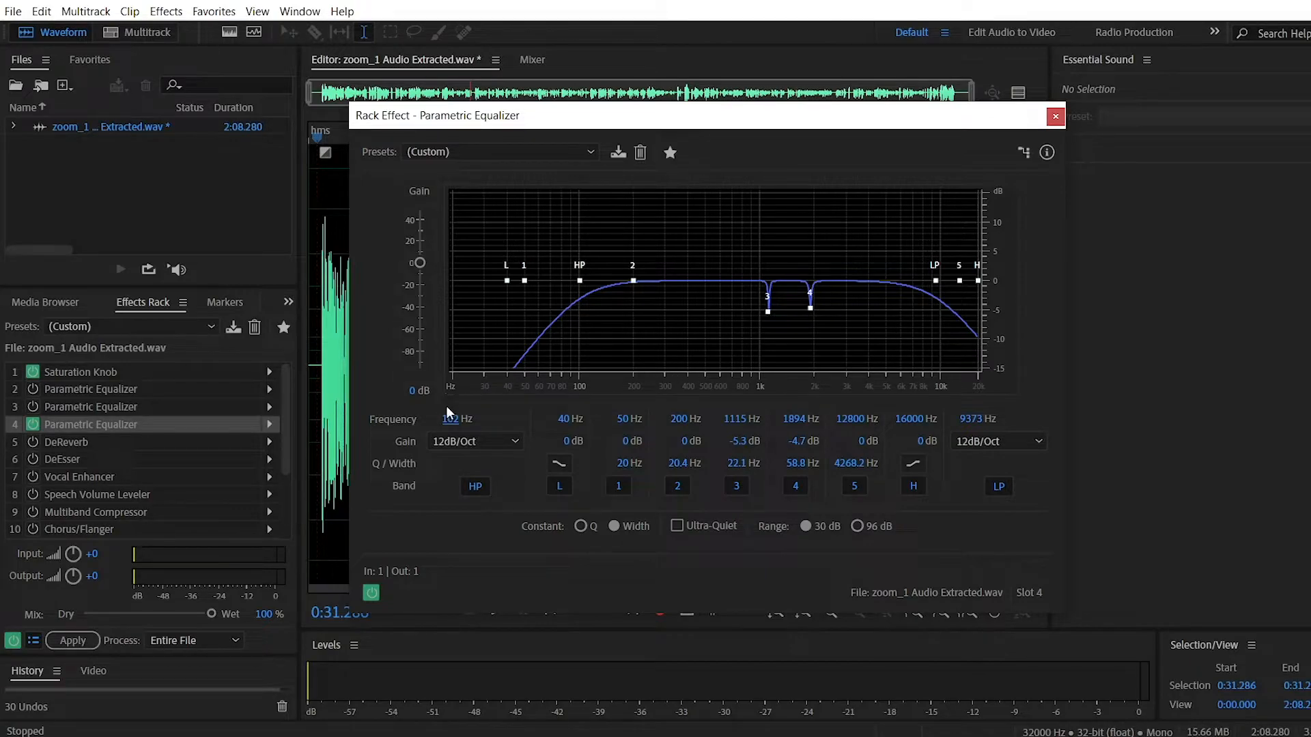
pyautogui.moveTo(450, 418); pyautogui.dragTo(461, 415)
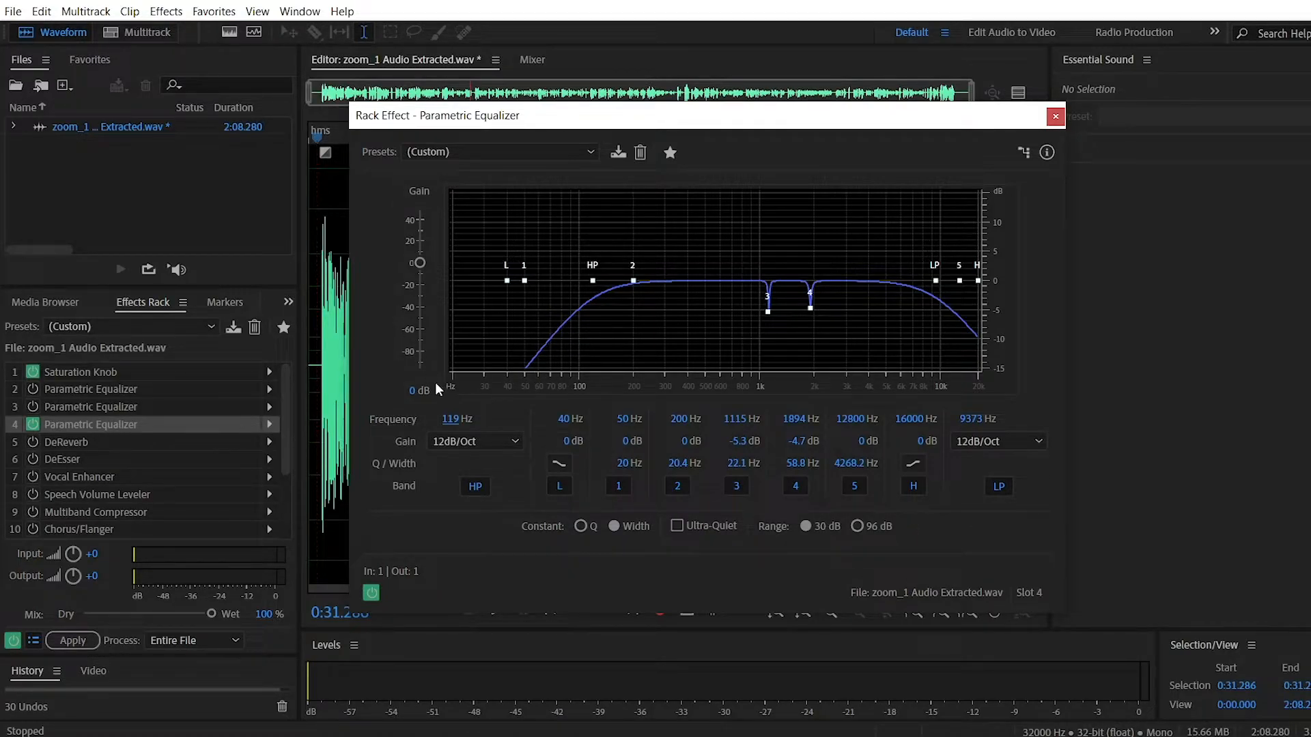
pyautogui.moveTo(460, 428); pyautogui.dragTo(465, 429)
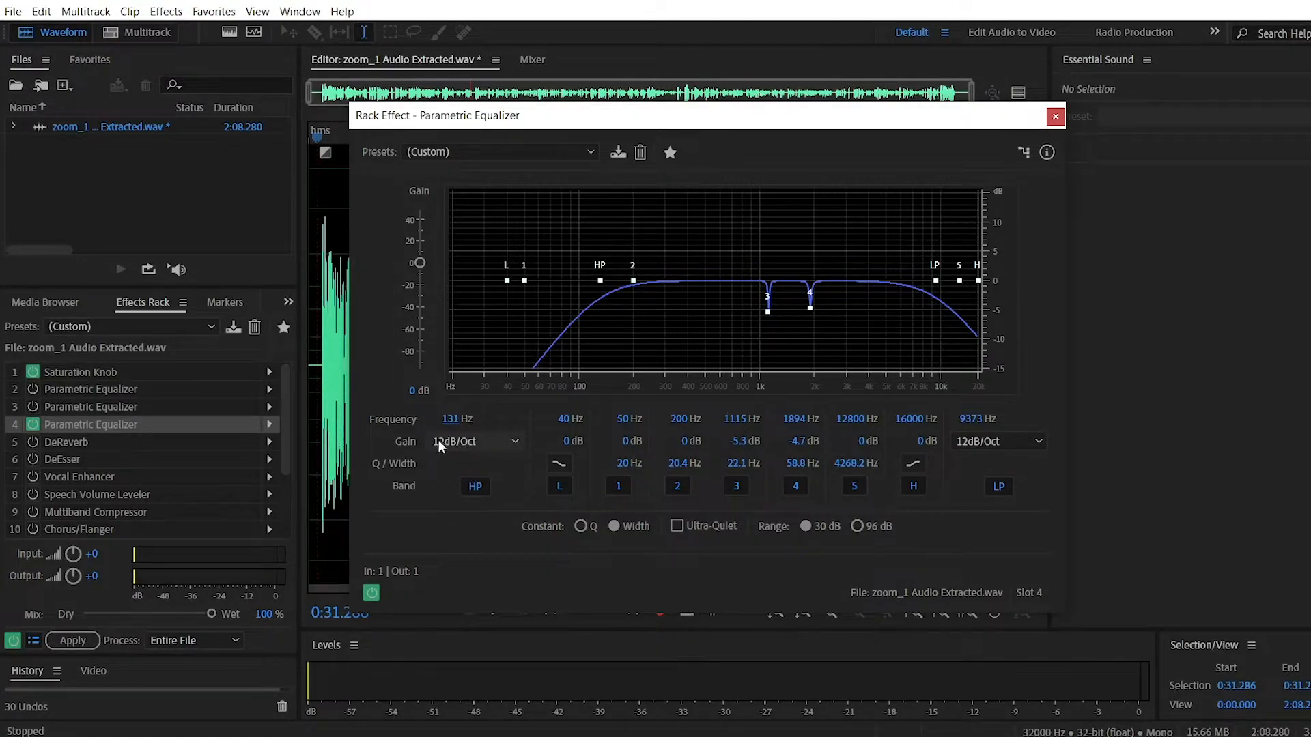
# Try high-pass slopes of 6 dB/Oct and 48 dB/Oct in the slot 4 equalizer, and return to 12 dB/Oct
pyautogui.click(493, 442)
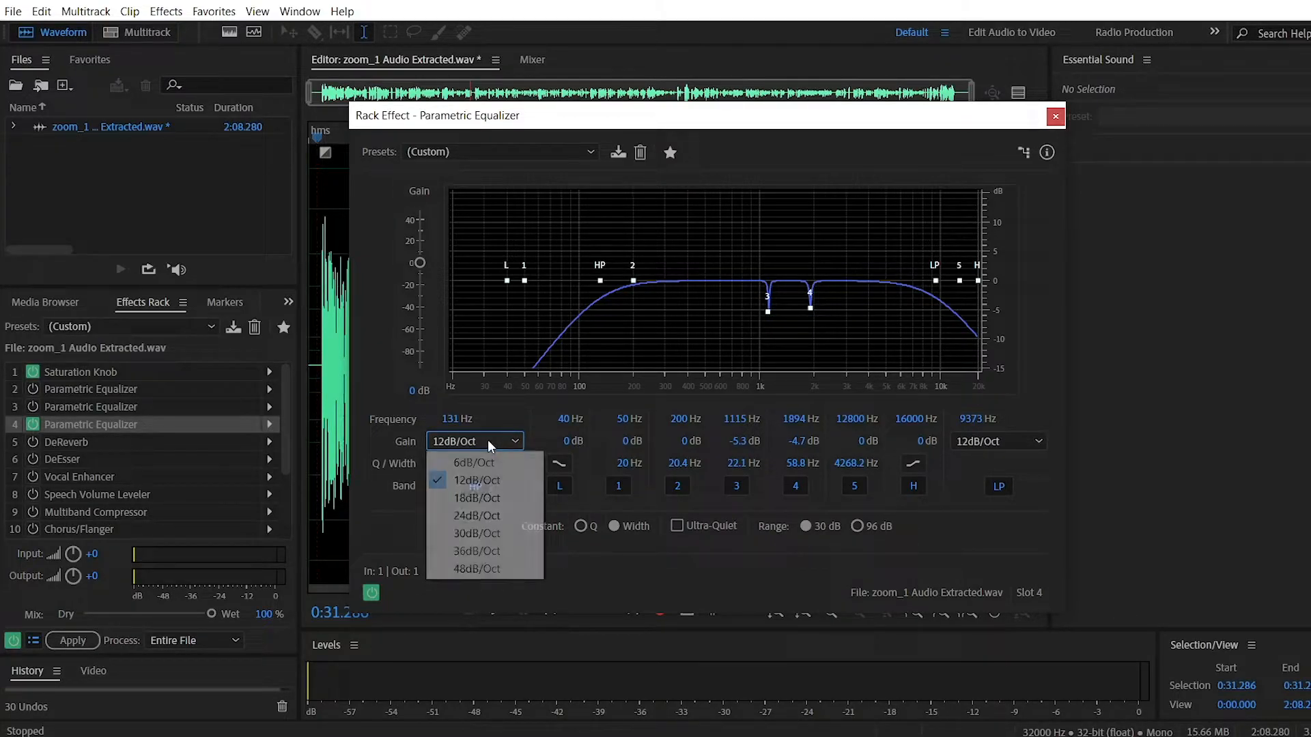
pyautogui.click(483, 464)
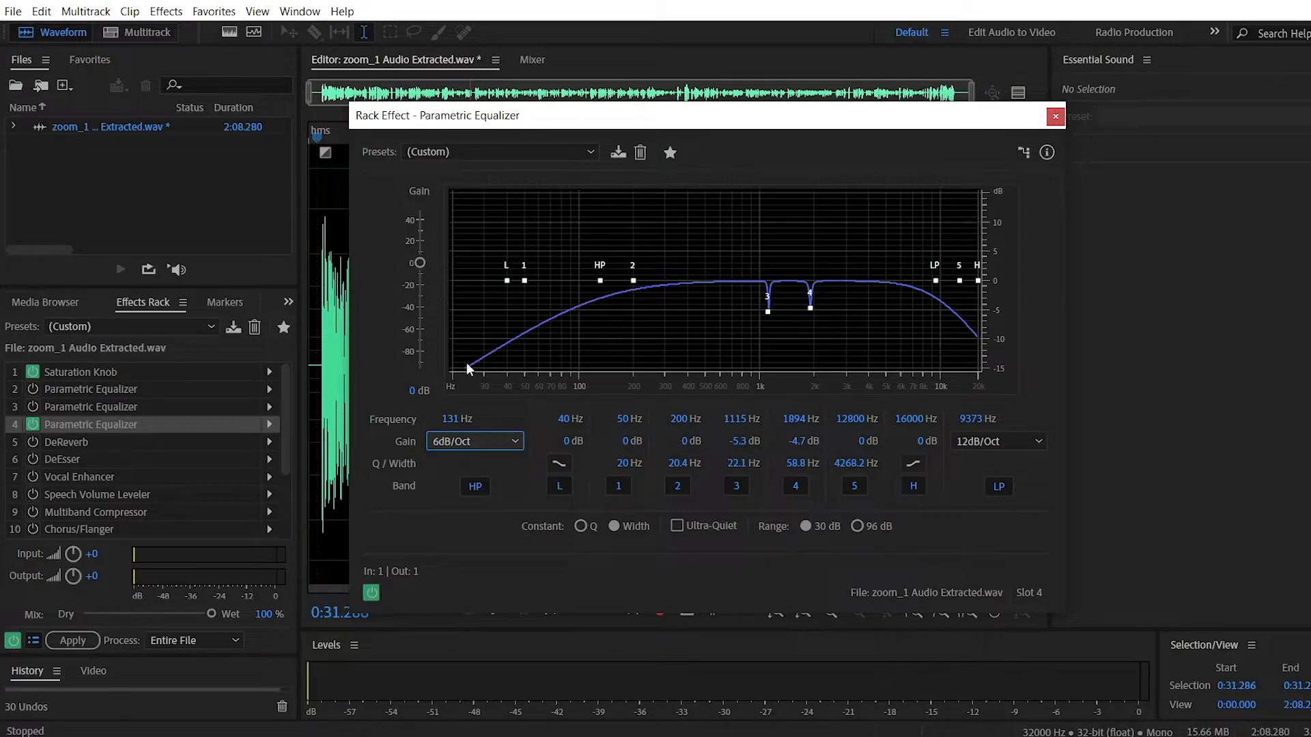
pyautogui.click(479, 448)
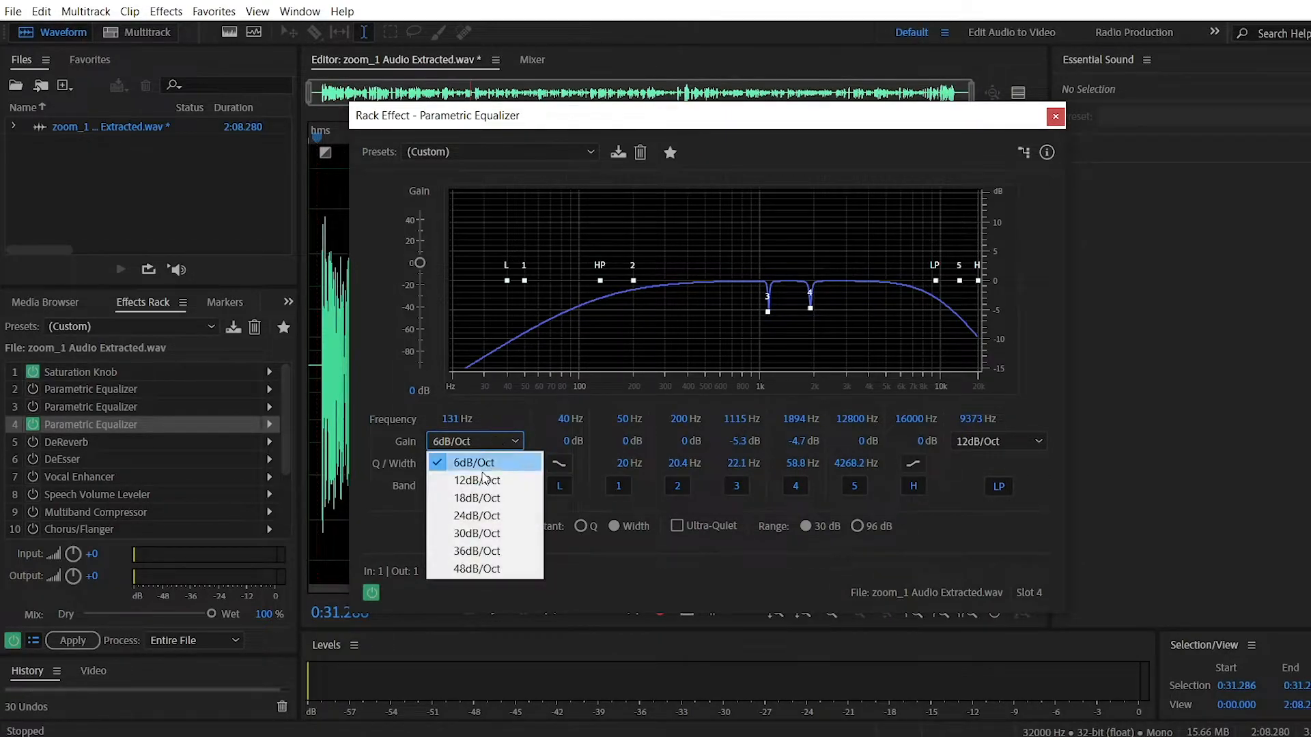
pyautogui.click(482, 569)
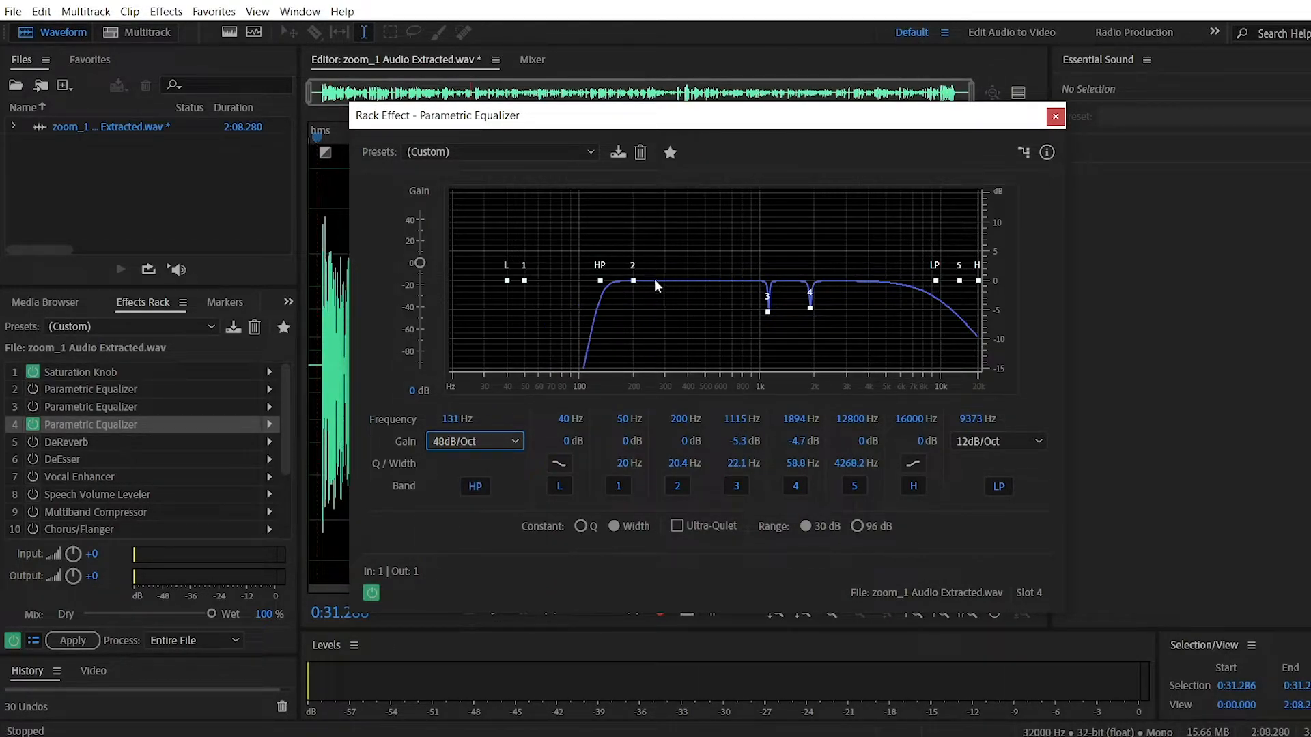
pyautogui.click(473, 443)
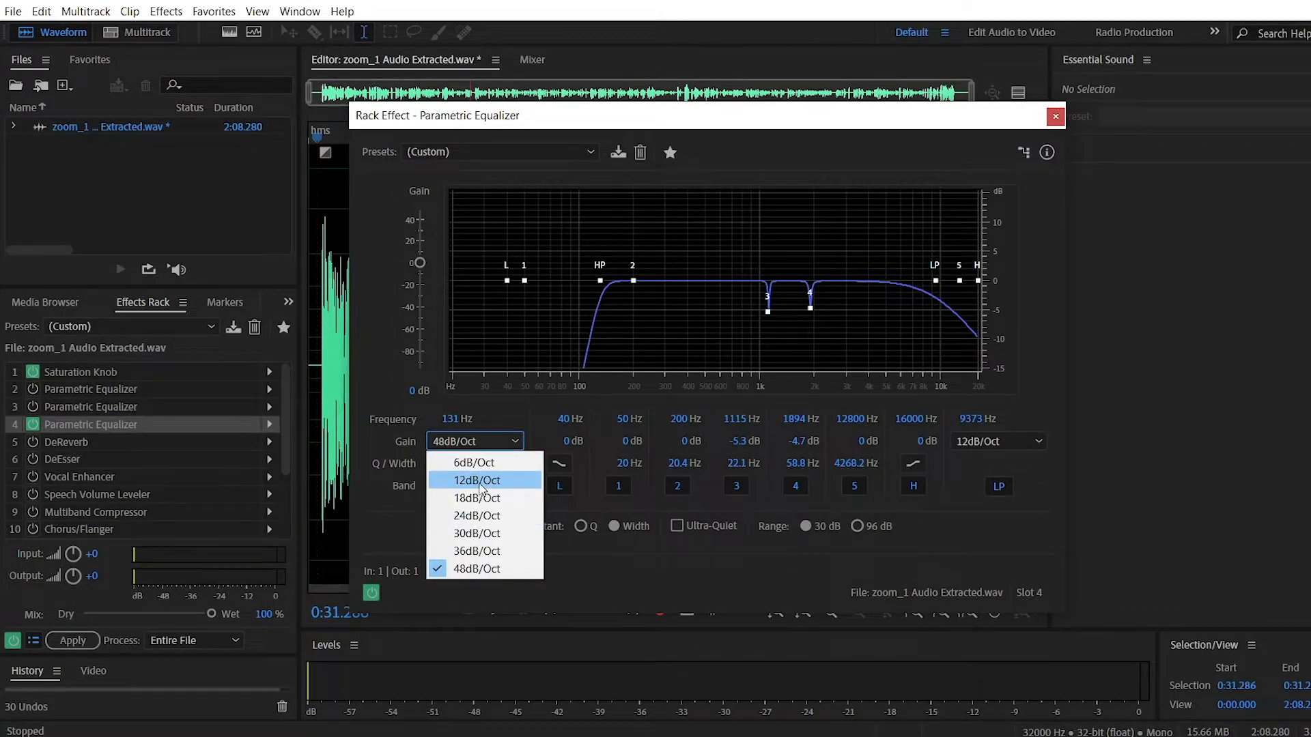
pyautogui.click(480, 481)
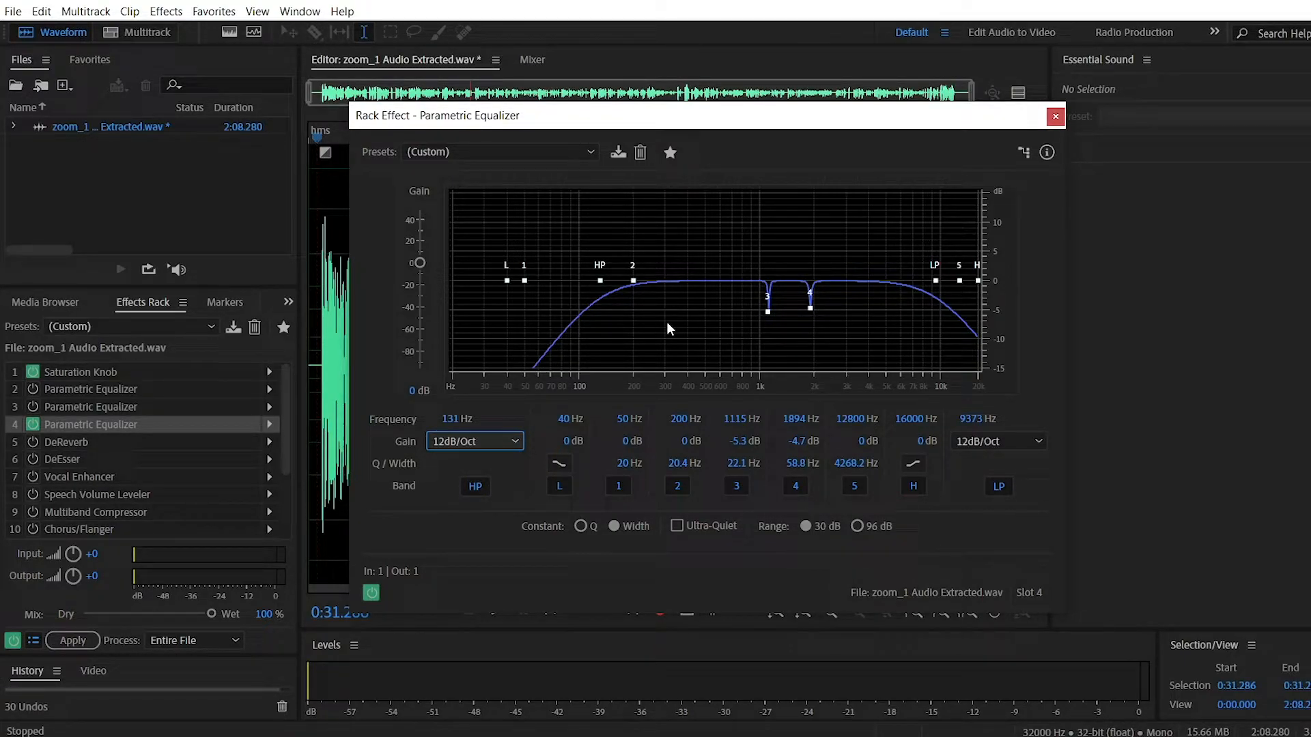
# Compare the 6 and 12 dB/Oct high-pass slopes again, and set the slope to 48 dB/Oct
pyautogui.click(478, 442)
pyautogui.click(479, 457)
pyautogui.click(478, 447)
pyautogui.click(481, 476)
pyautogui.click(486, 439)
pyautogui.click(469, 572)
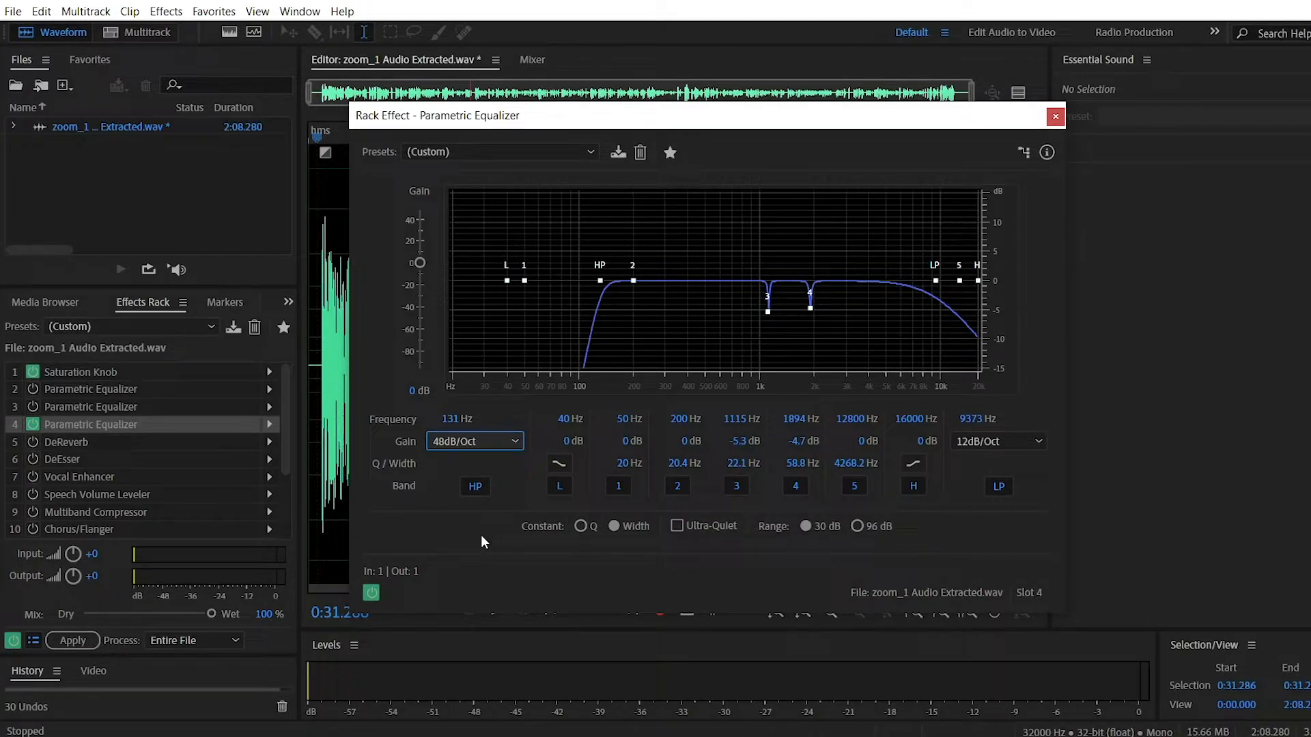
# Play the recording while alternating the high-pass slope between 12 and 48 dB/Oct, leave it at 12 dB/Oct, and stop playback
pyautogui.press('space')
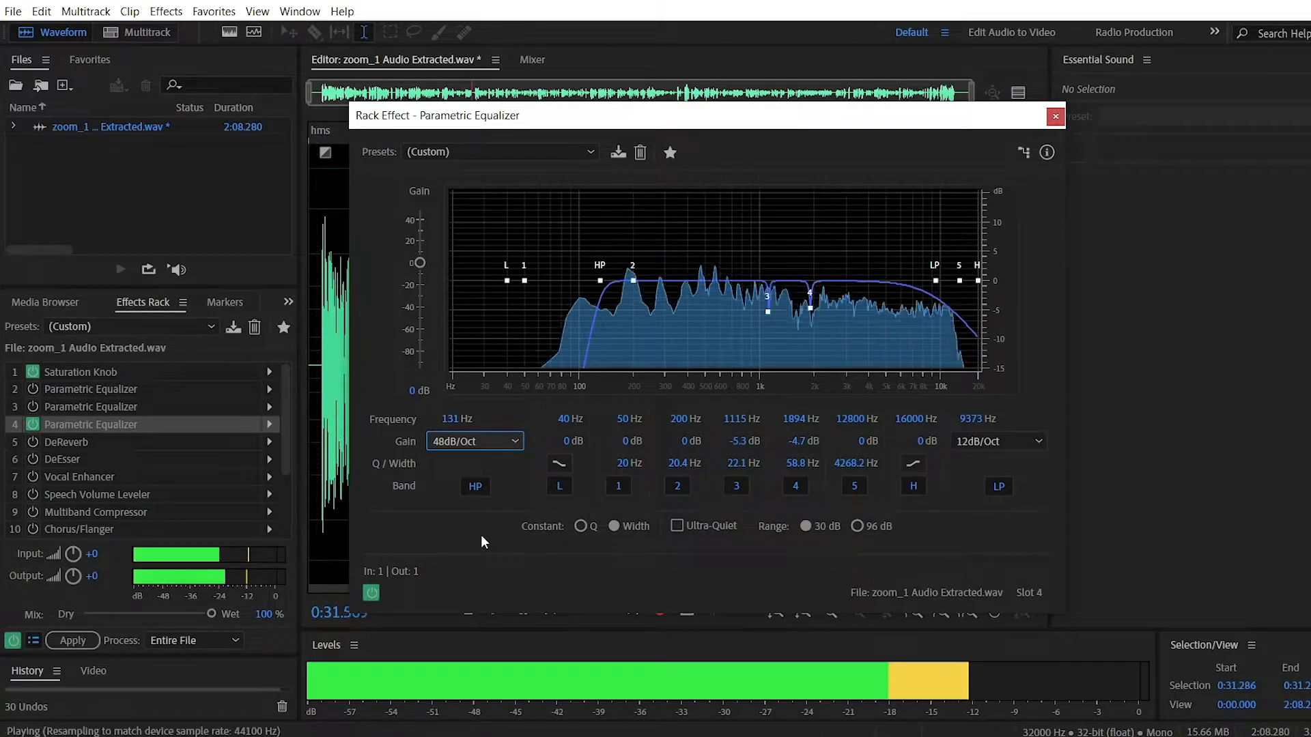
pyautogui.click(494, 441)
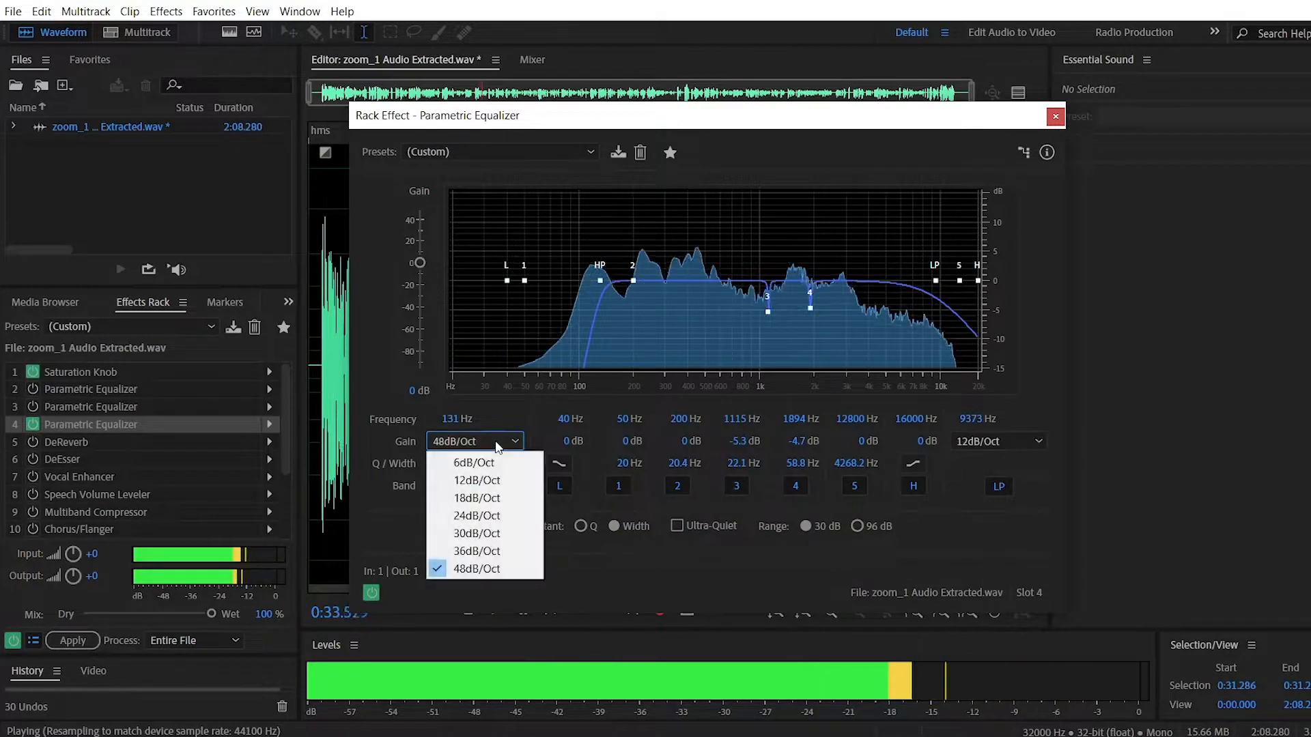
pyautogui.click(492, 481)
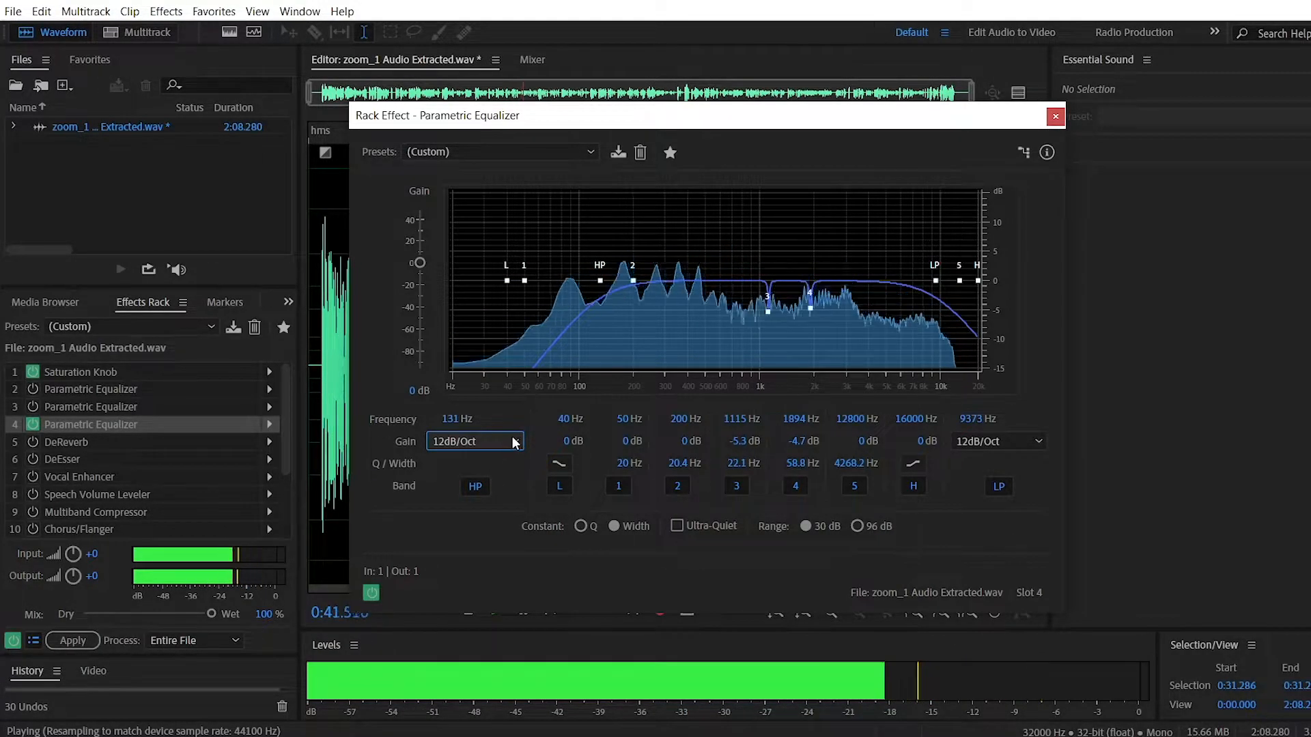
pyautogui.click(492, 441)
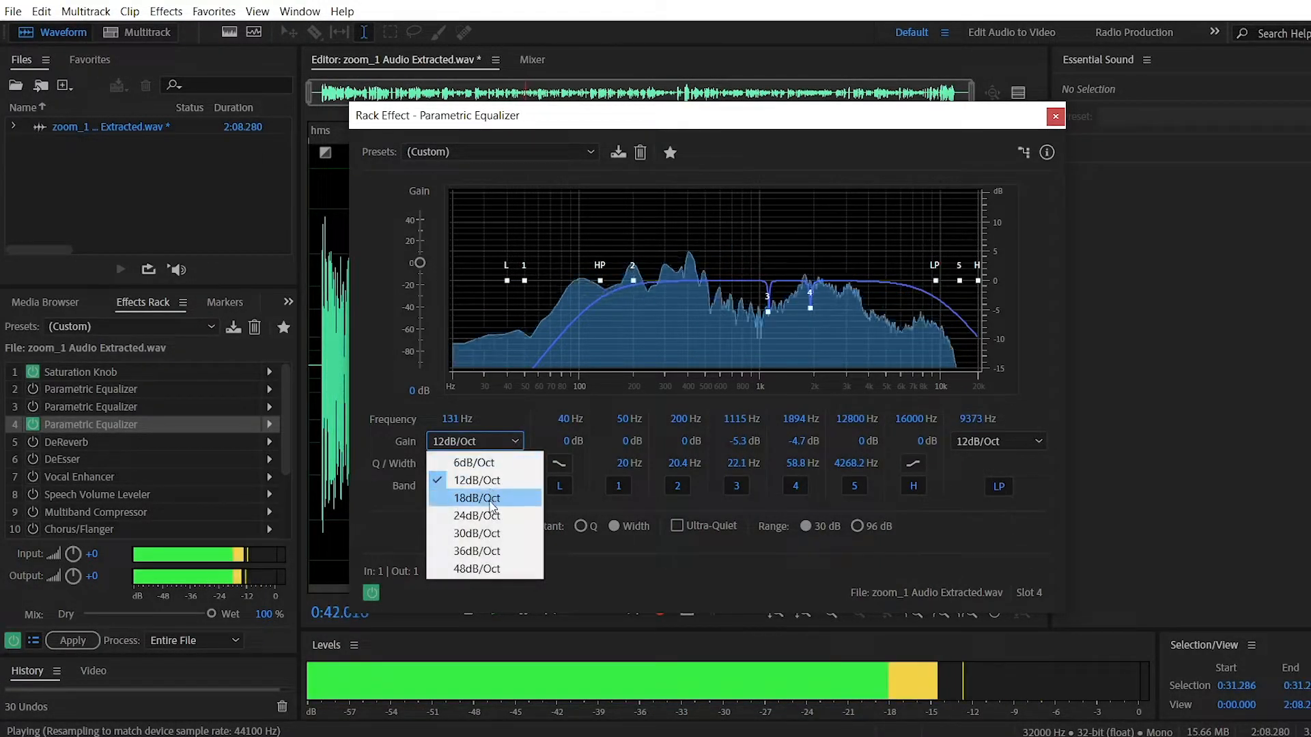
pyautogui.click(478, 569)
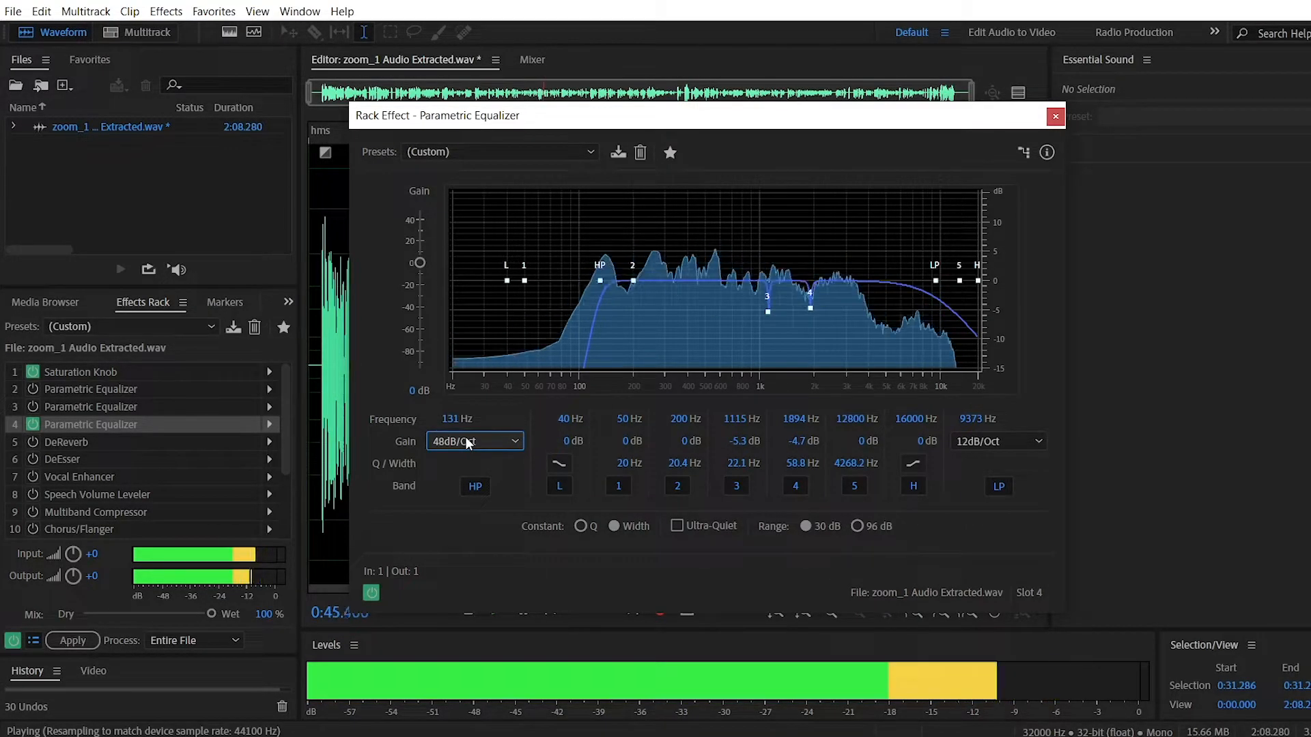
pyautogui.click(469, 442)
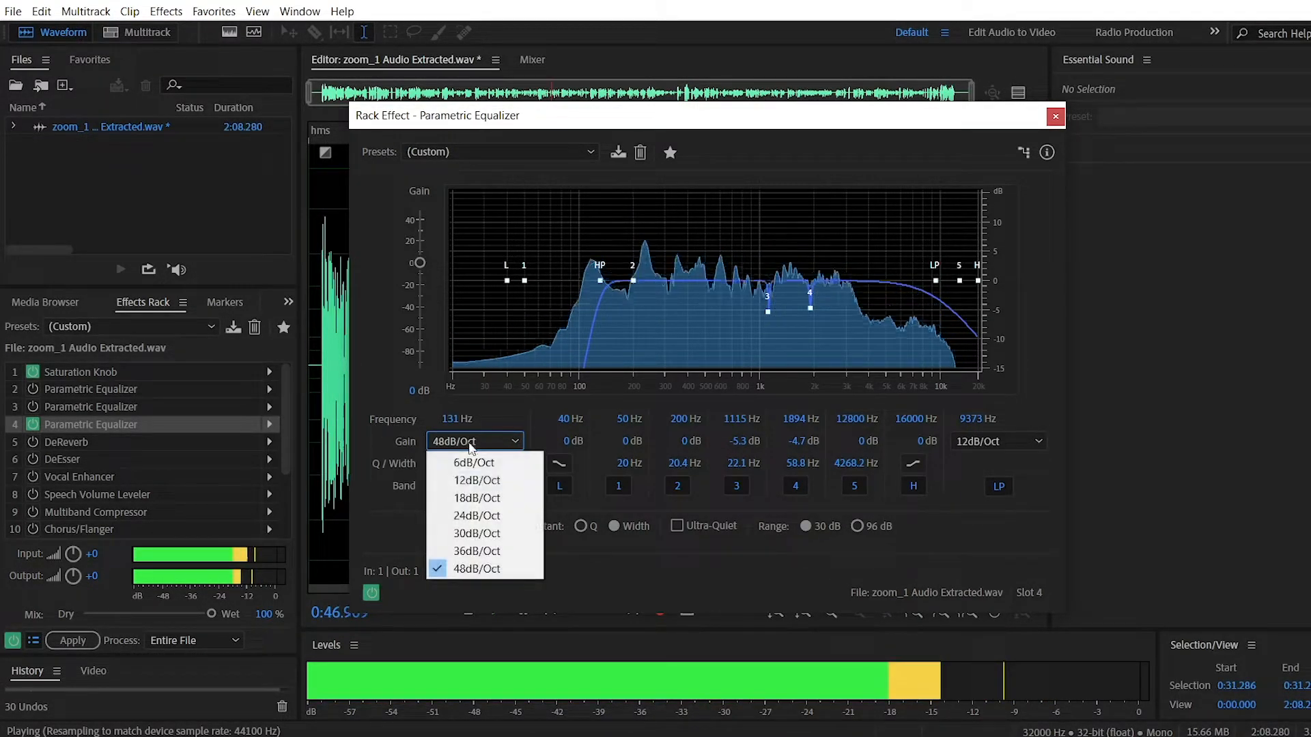
pyautogui.click(487, 485)
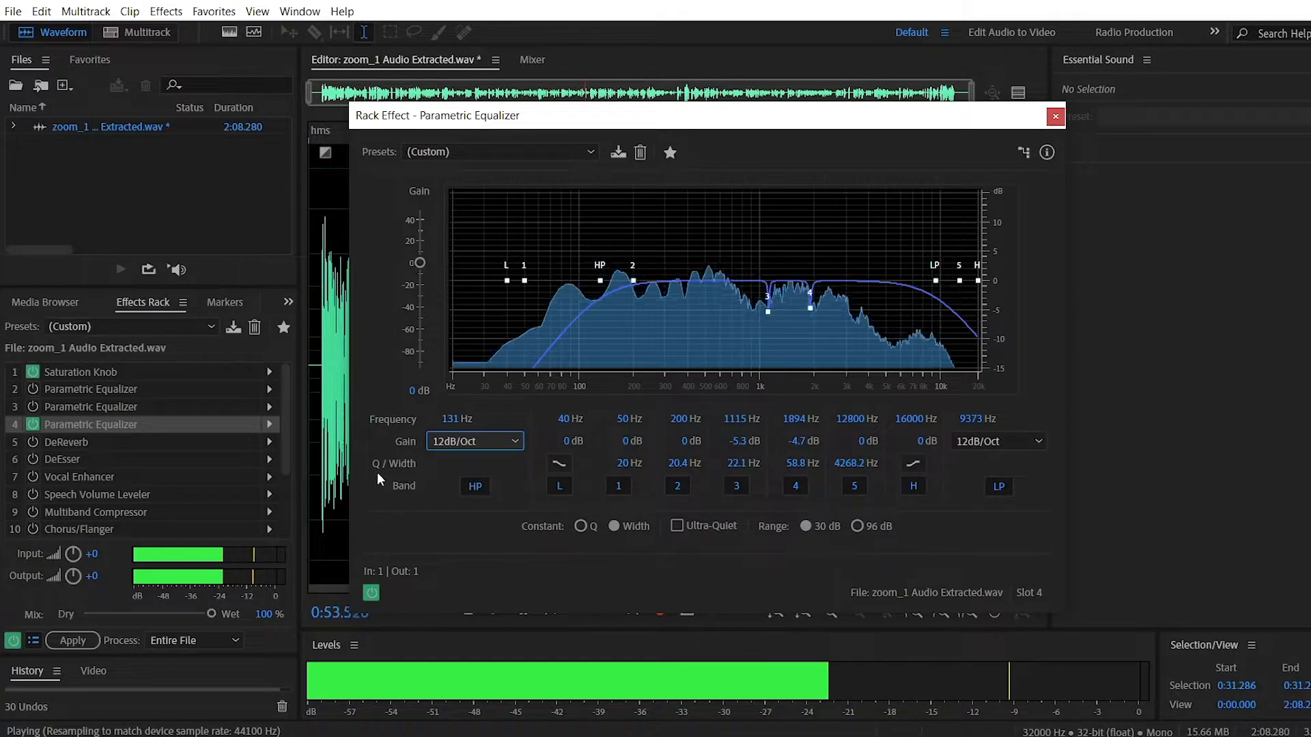
pyautogui.press('space')
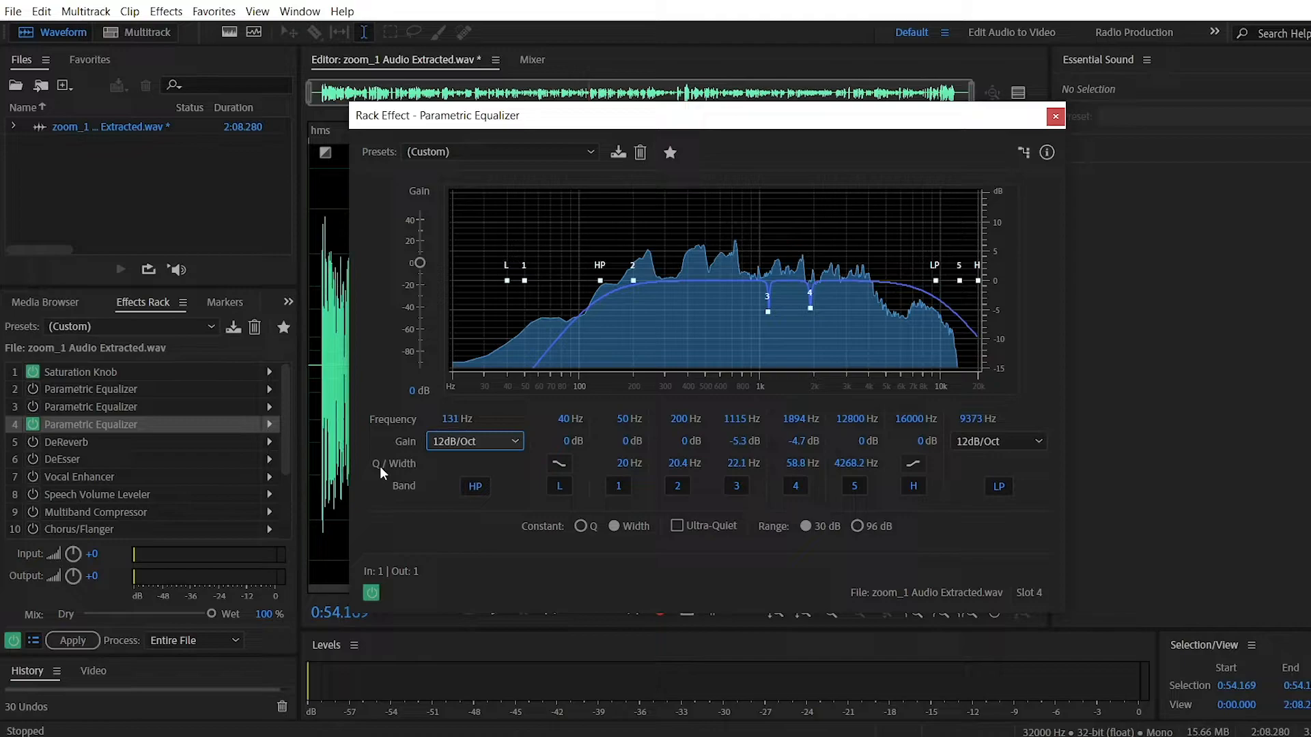
# With playback stopped, switch the high-pass slope to 48 dB/Oct and back to 12 dB/Oct
pyautogui.click(475, 441)
pyautogui.click(613, 296)
pyautogui.click(502, 443)
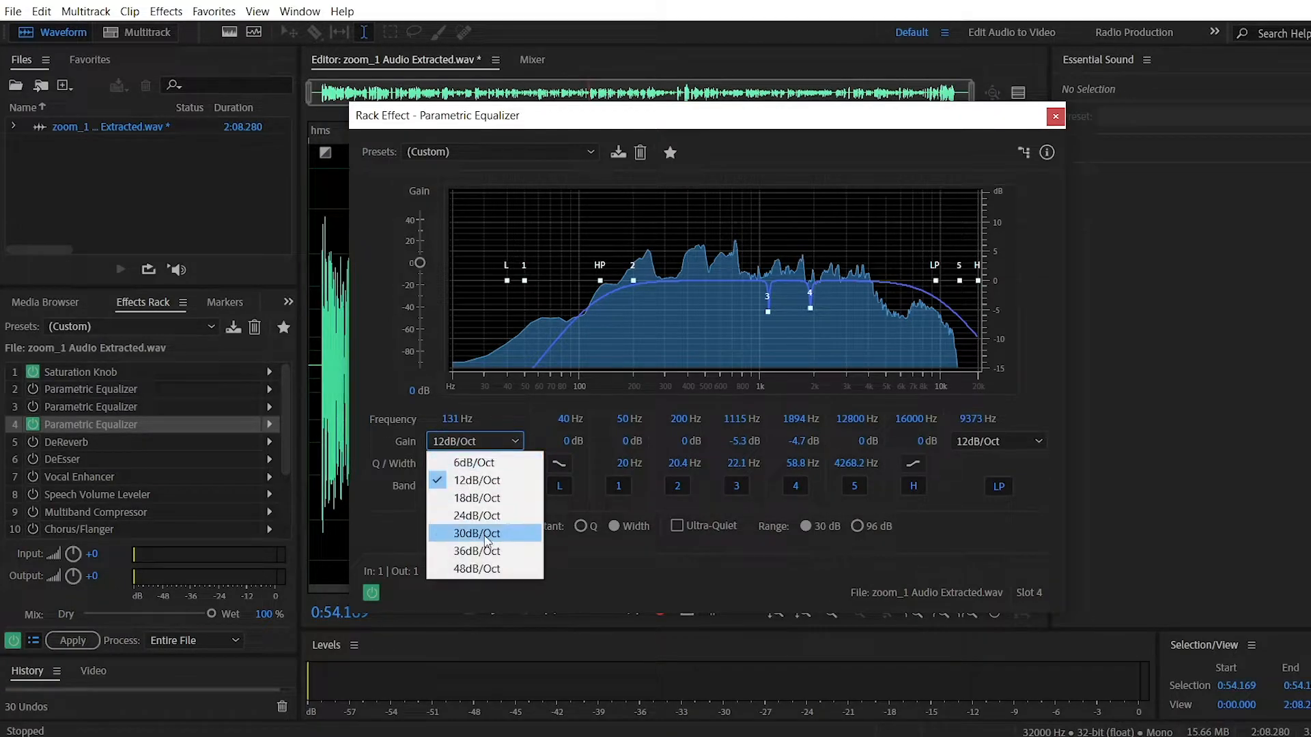
pyautogui.click(471, 571)
pyautogui.click(494, 441)
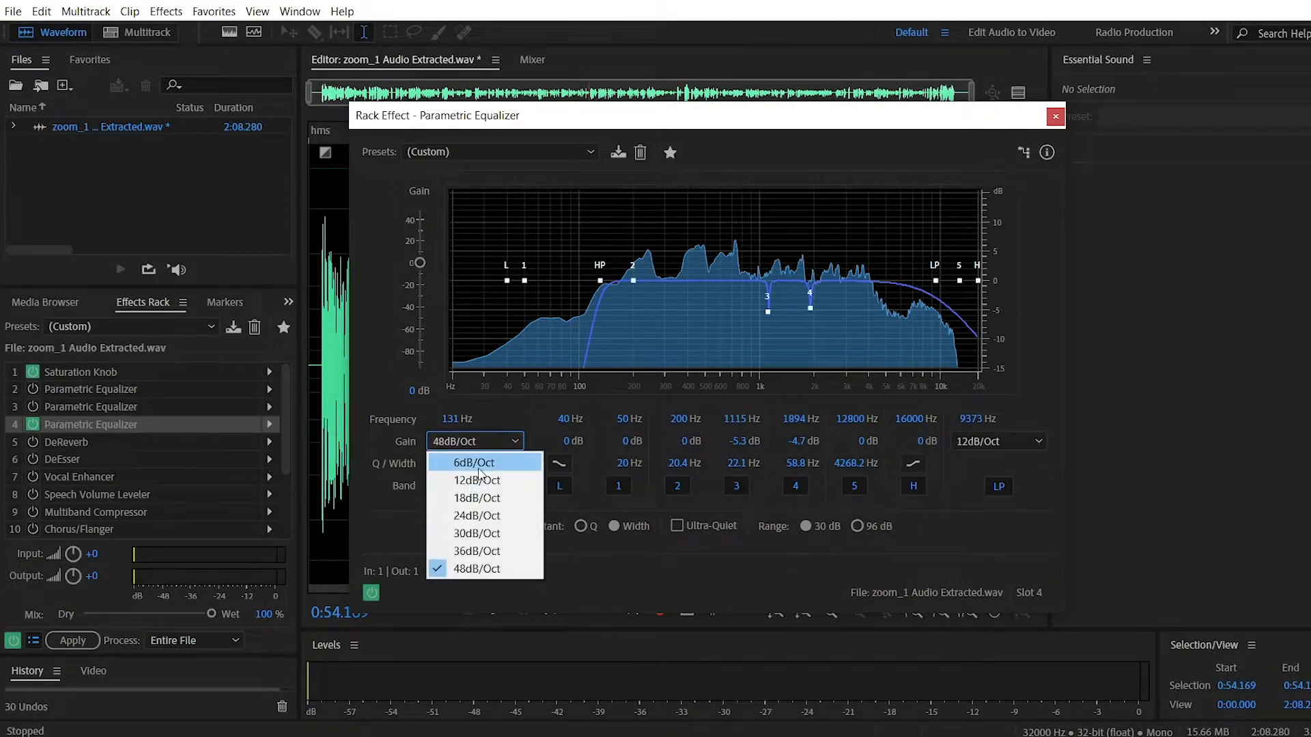
pyautogui.click(478, 477)
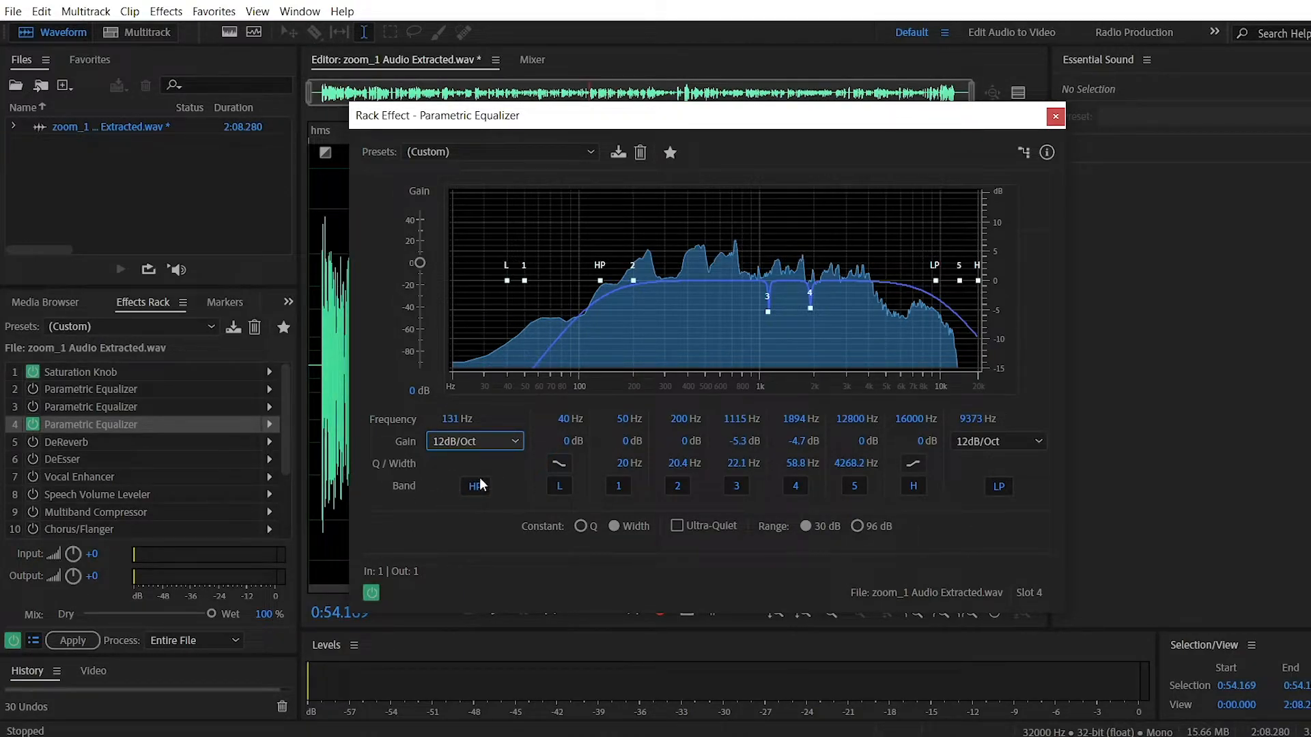
# Play the recording and compare the sound with the slot 4 high-pass band off and on, then stop with the band on
pyautogui.press('space')
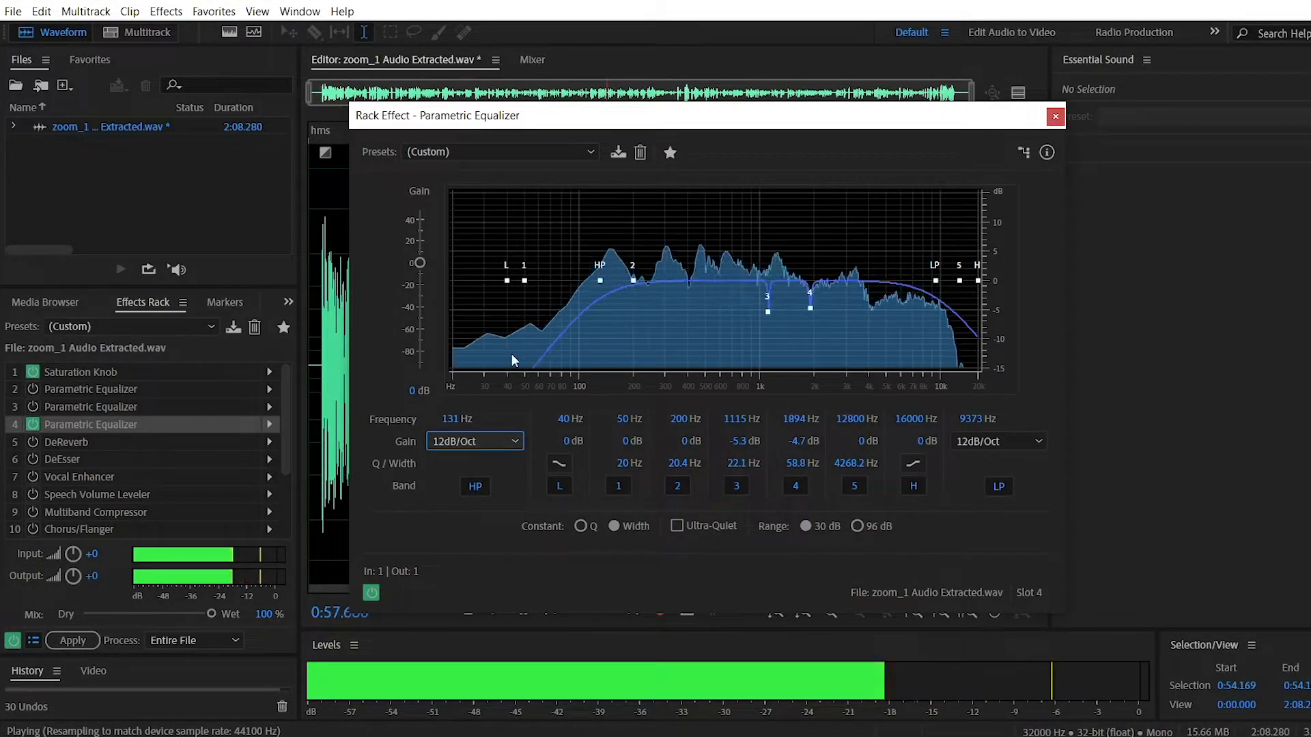
pyautogui.press('space')
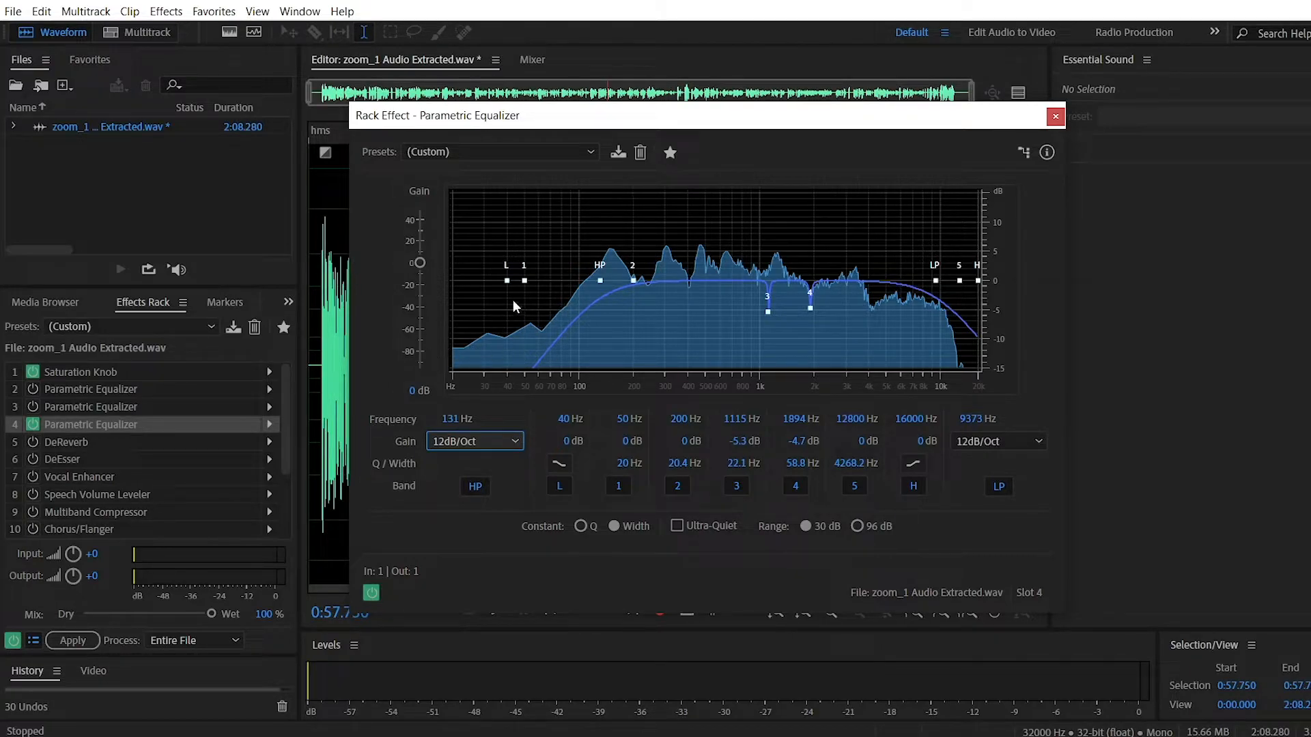
pyautogui.click(477, 487)
pyautogui.press('space')
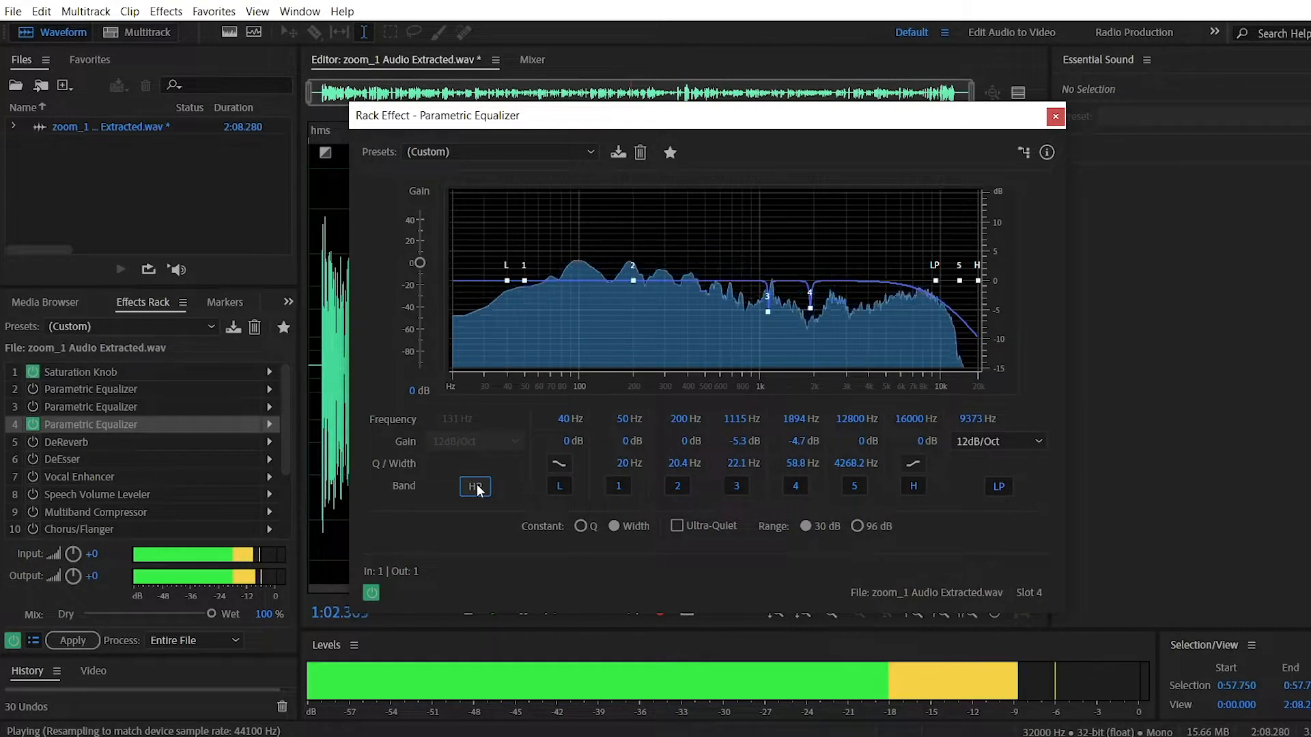
pyautogui.click(476, 486)
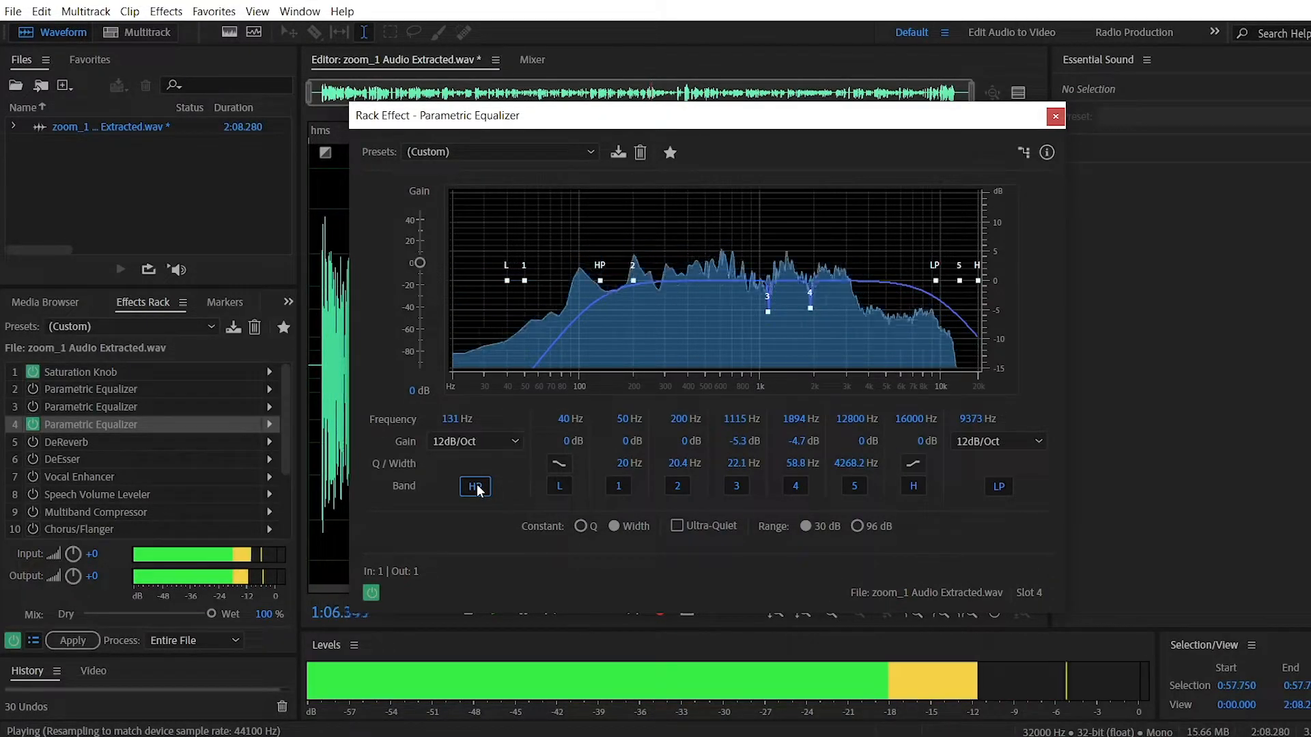
pyautogui.click(476, 486)
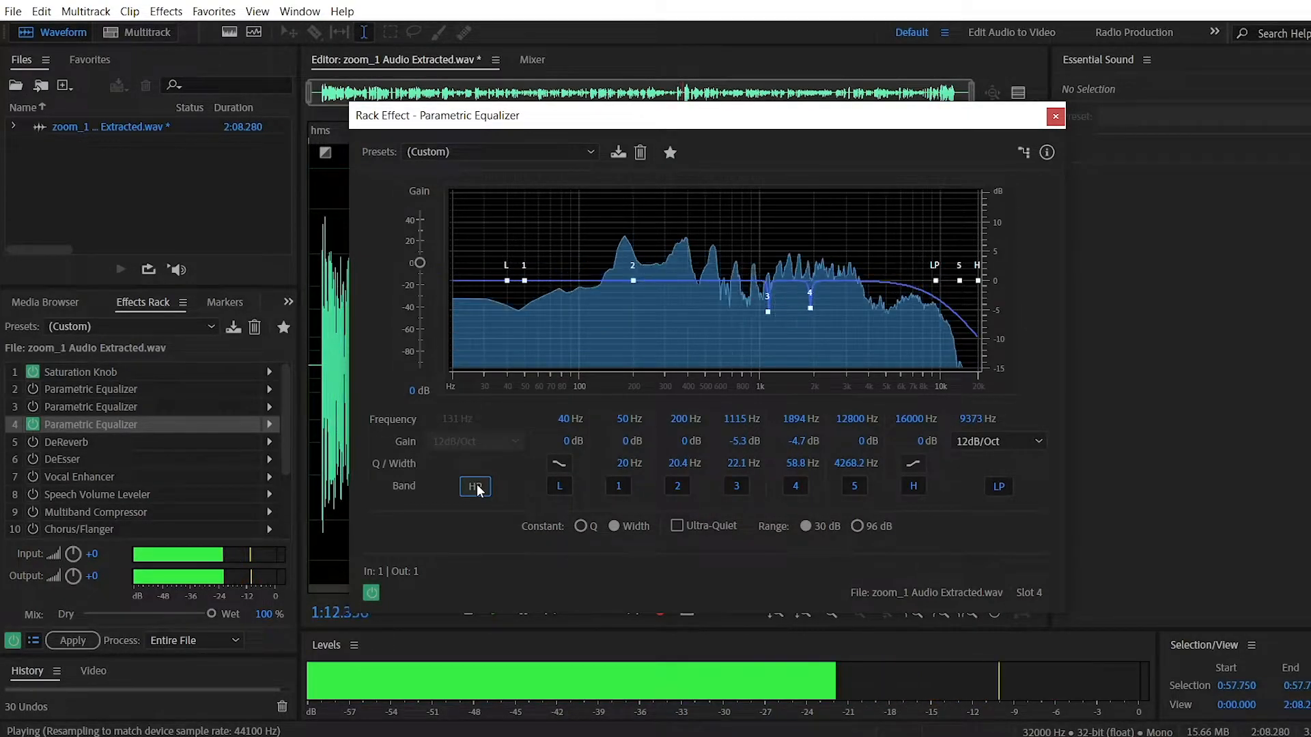
pyautogui.click(475, 487)
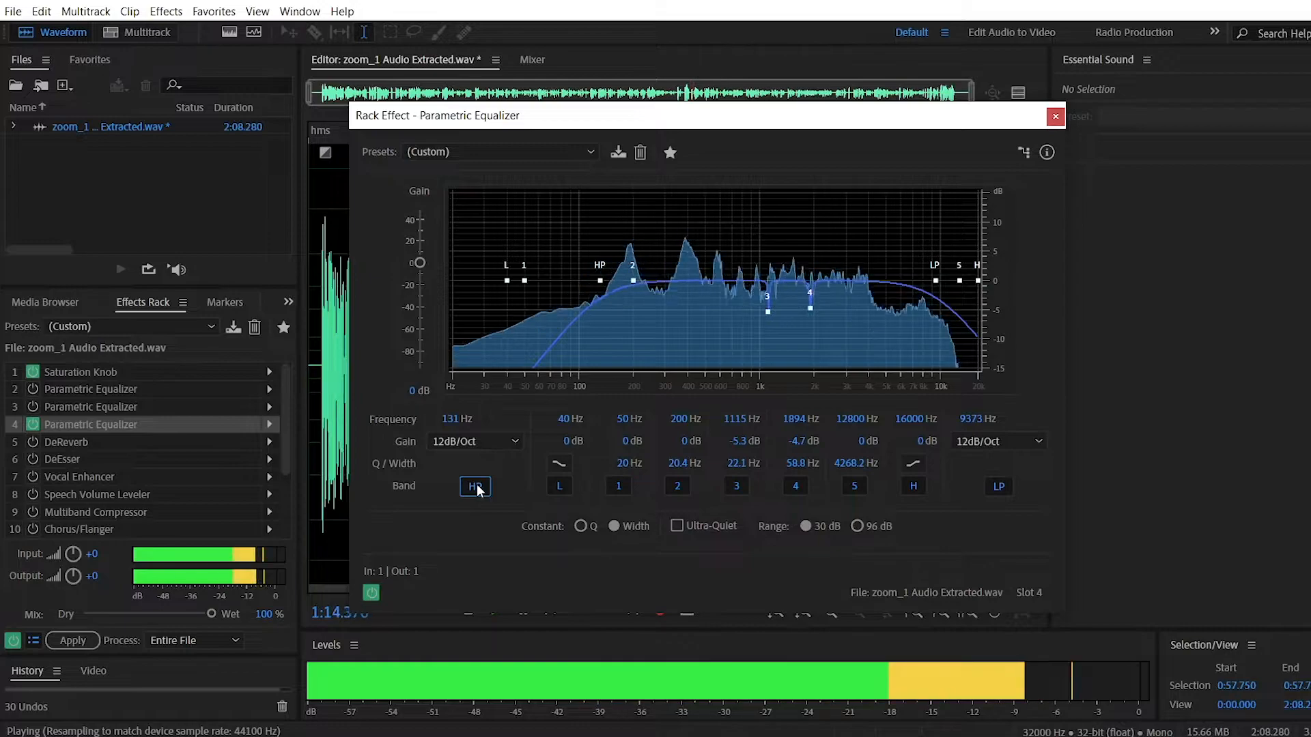
pyautogui.press('space')
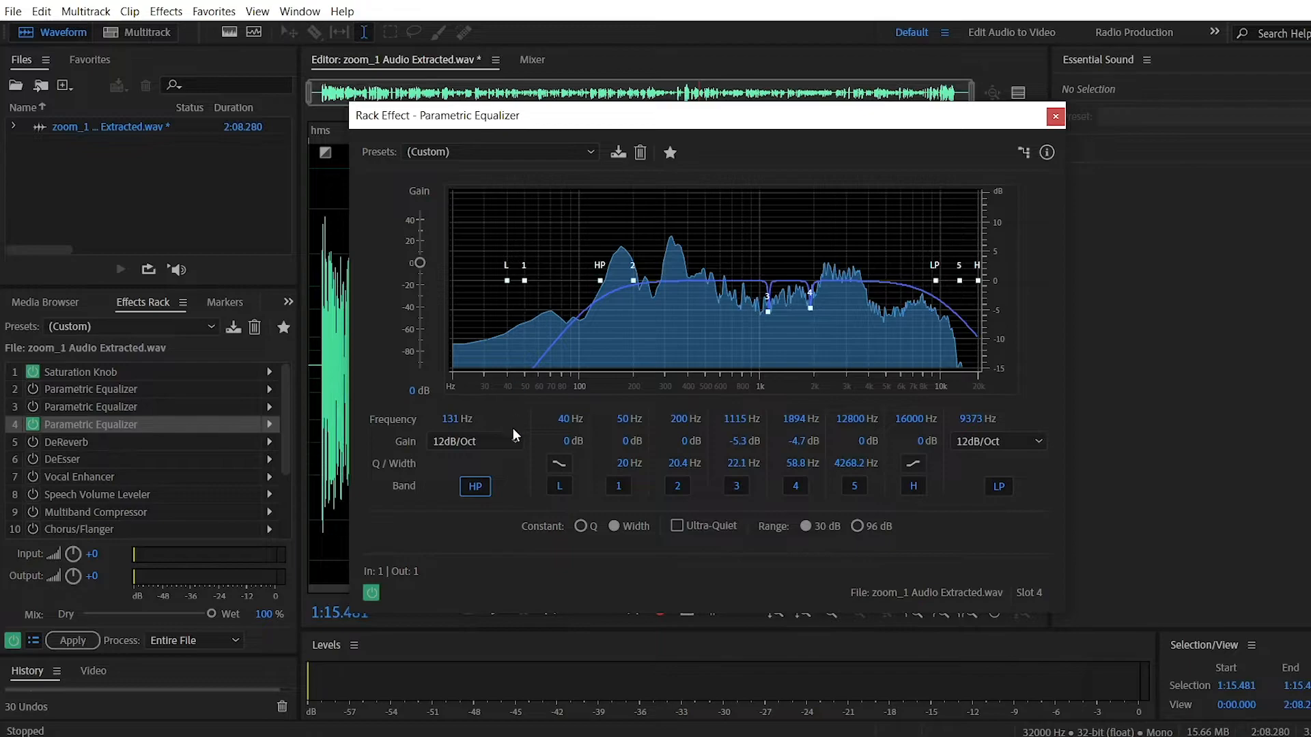
# Set the slot 4 high-pass filter to a 6 dB/Oct slope at 130 Hz and play a short passage to check it
pyautogui.click(494, 437)
pyautogui.click(489, 461)
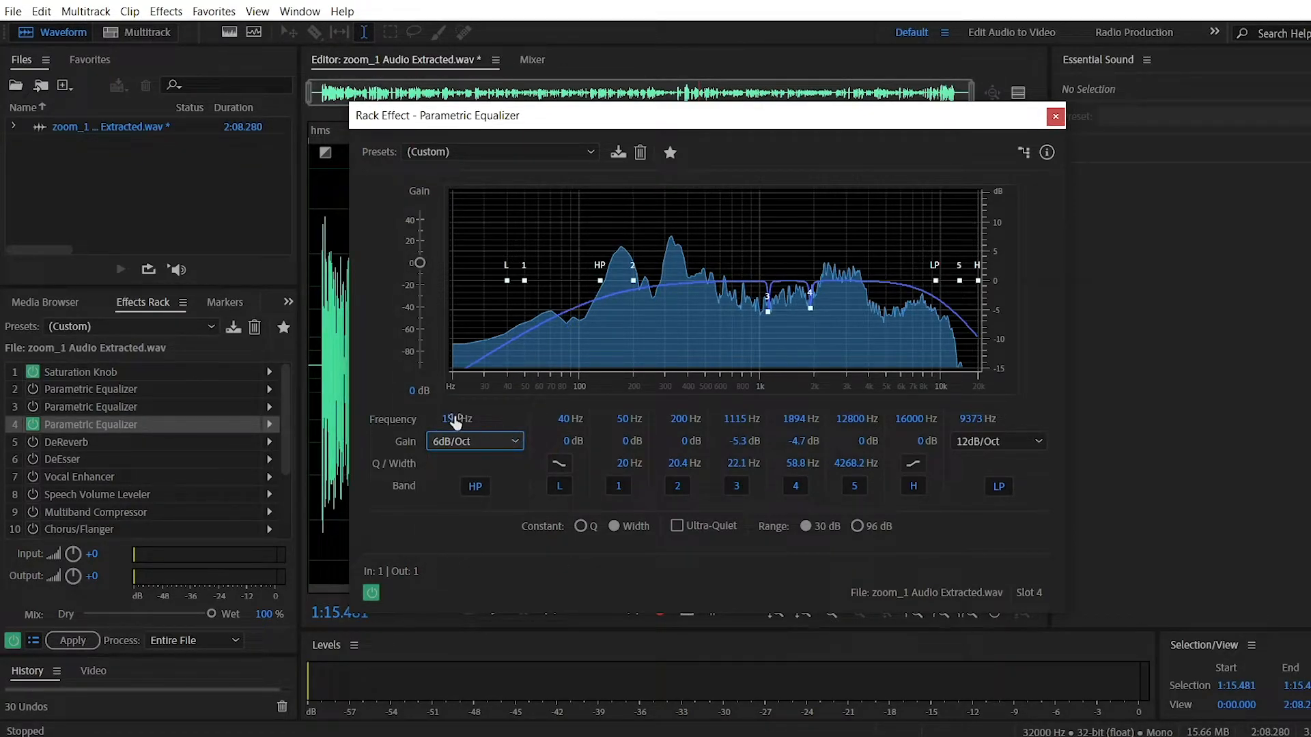
pyautogui.moveTo(453, 420); pyautogui.dragTo(459, 428)
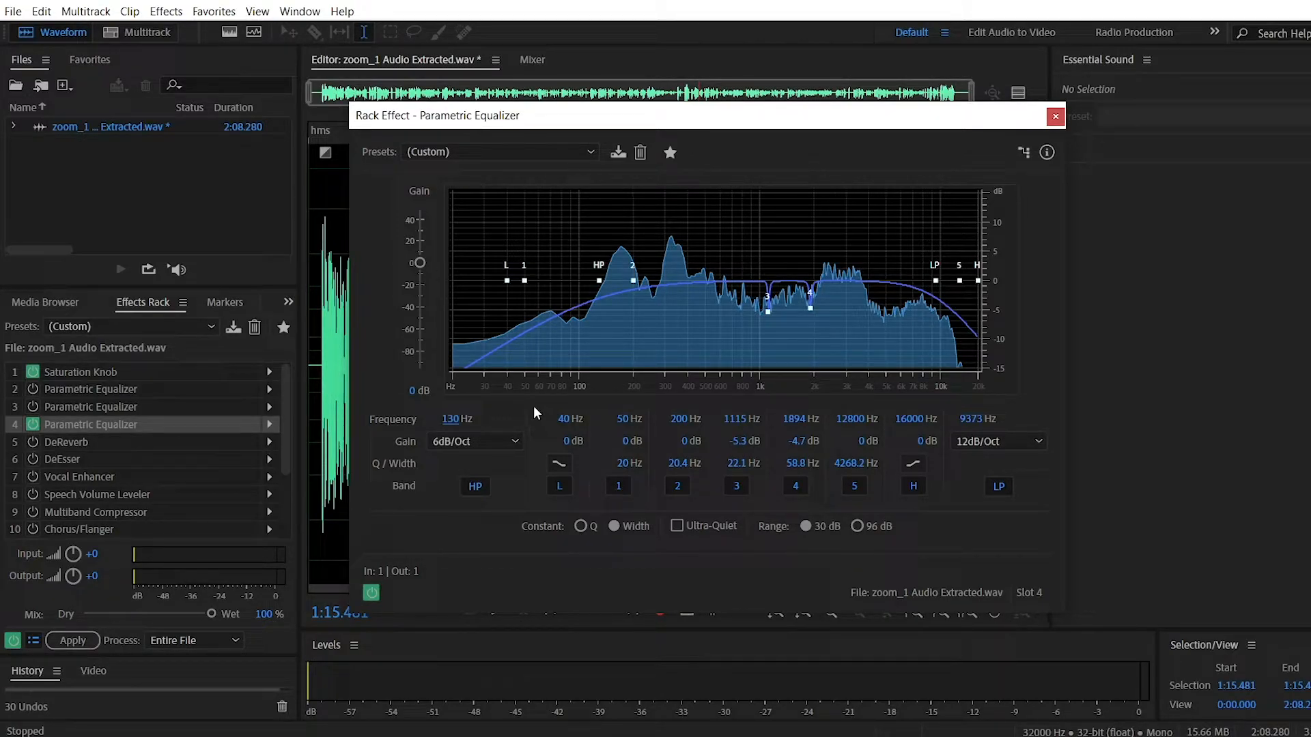
pyautogui.press('space')
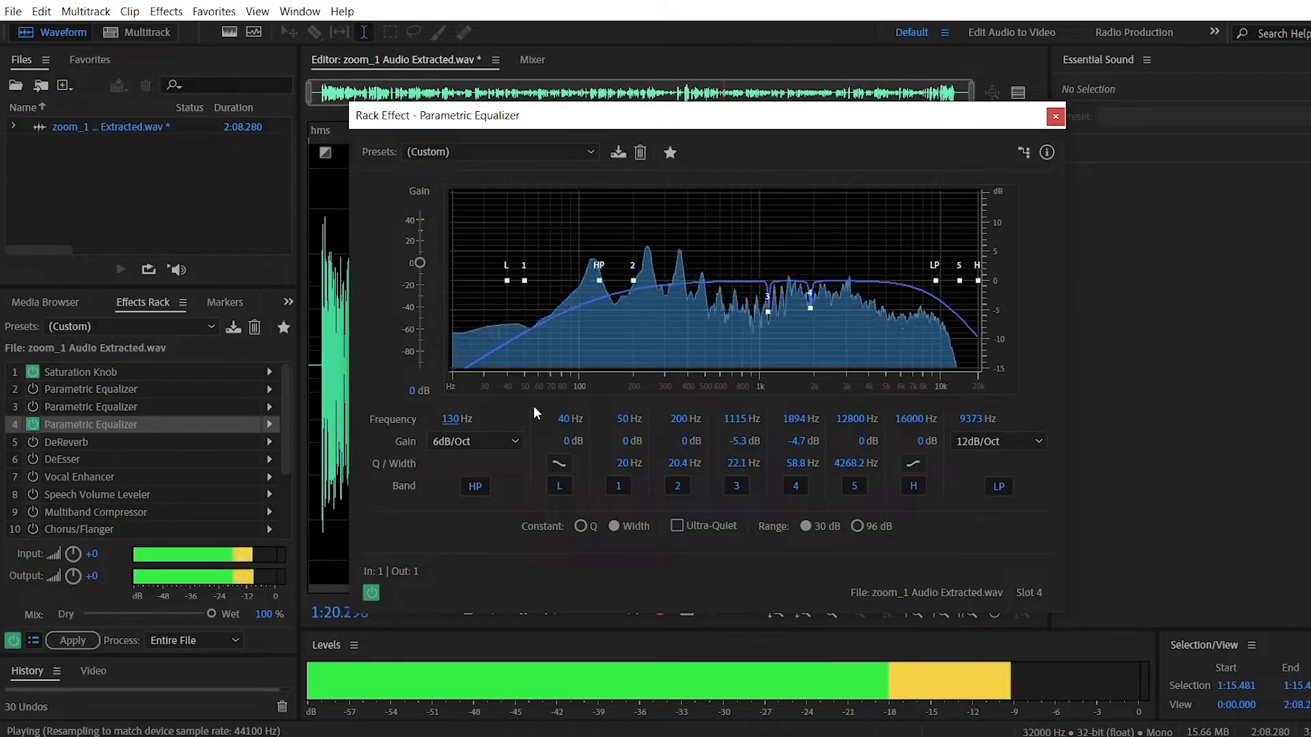
pyautogui.press('space')
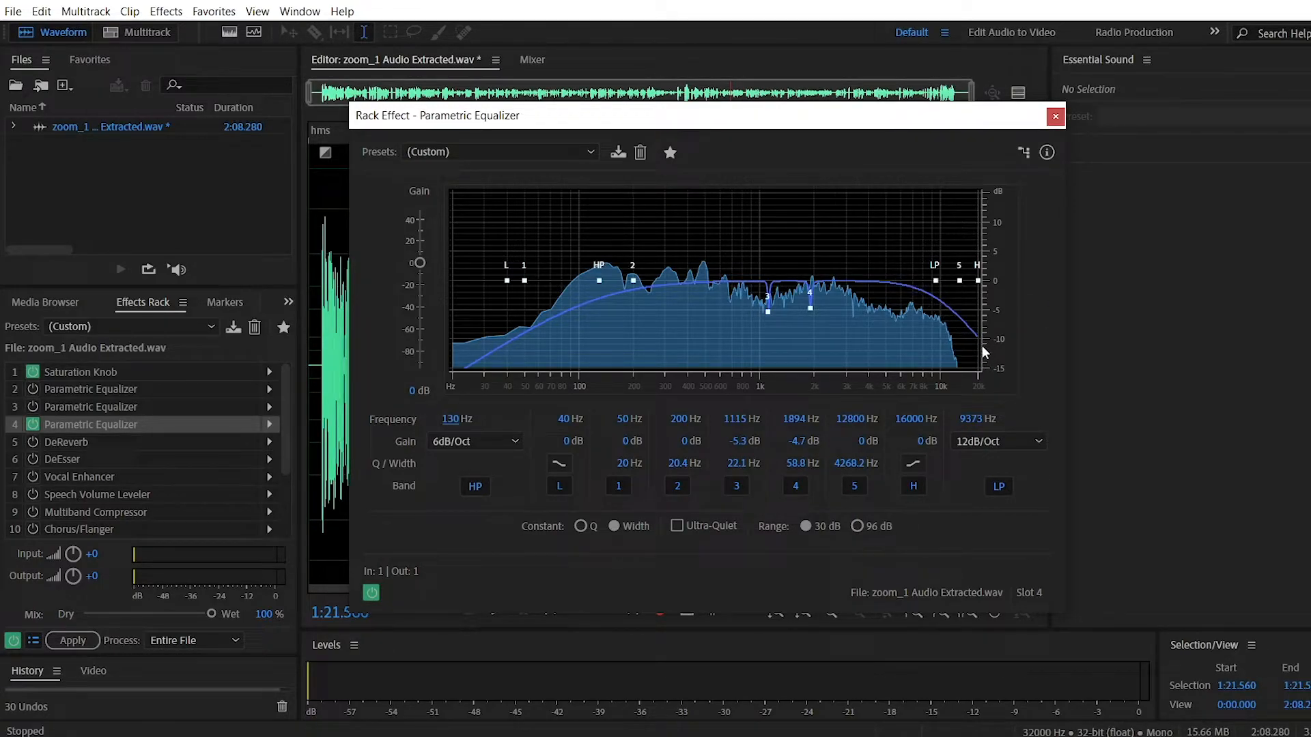
# Disable the slot 4 Parametric Equalizer, and enable and open the one in slot 3
pyautogui.click(1055, 116)
pyautogui.click(33, 426)
pyautogui.click(35, 408)
pyautogui.click(84, 407)
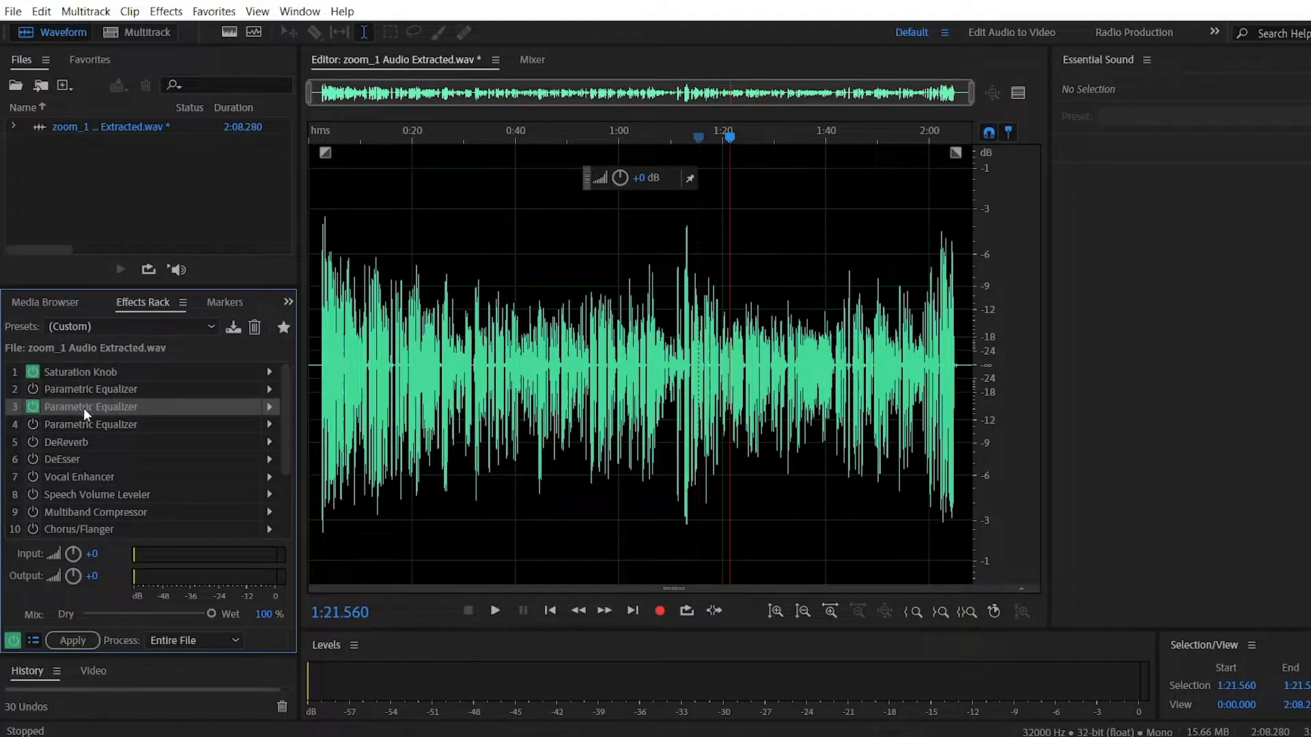
pyautogui.doubleClick(83, 407)
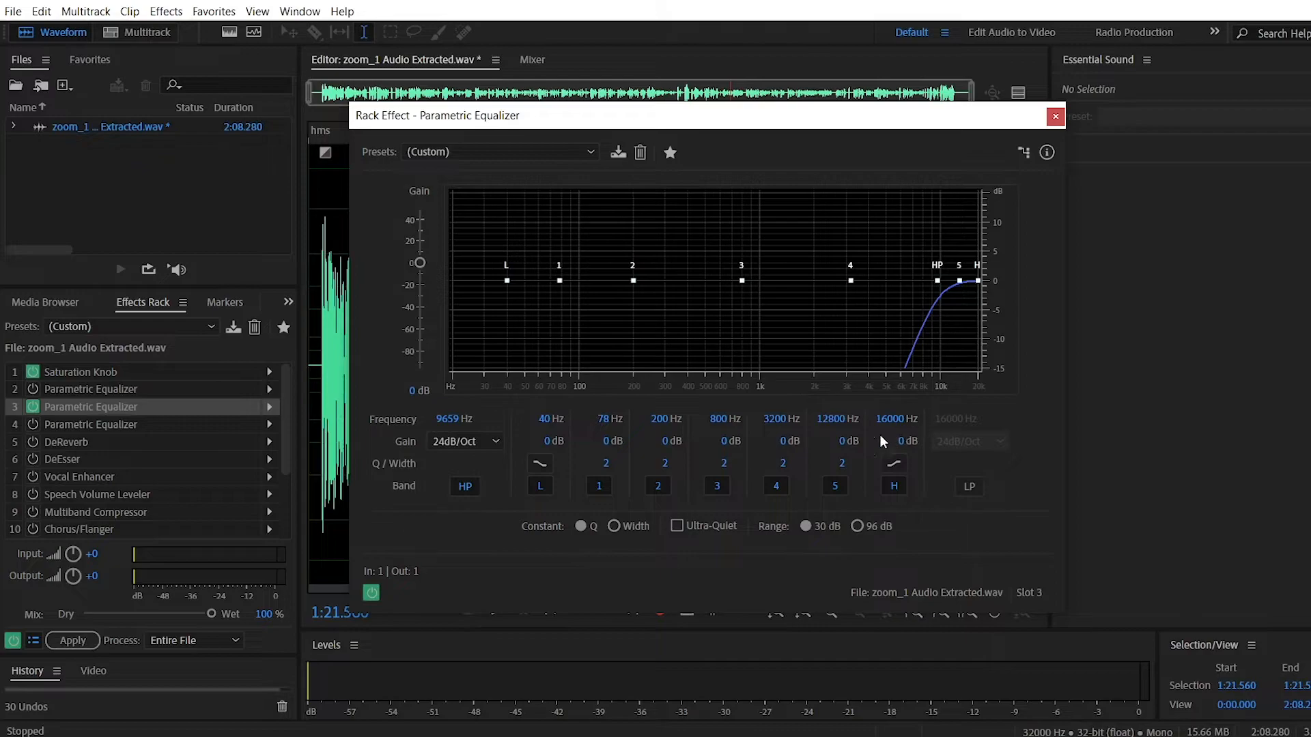
# Lower the slot 3 high-pass frequency to 2415 Hz and start playback to hear the effect
pyautogui.click(473, 487)
pyautogui.click(470, 489)
pyautogui.moveTo(442, 421); pyautogui.dragTo(387, 424)
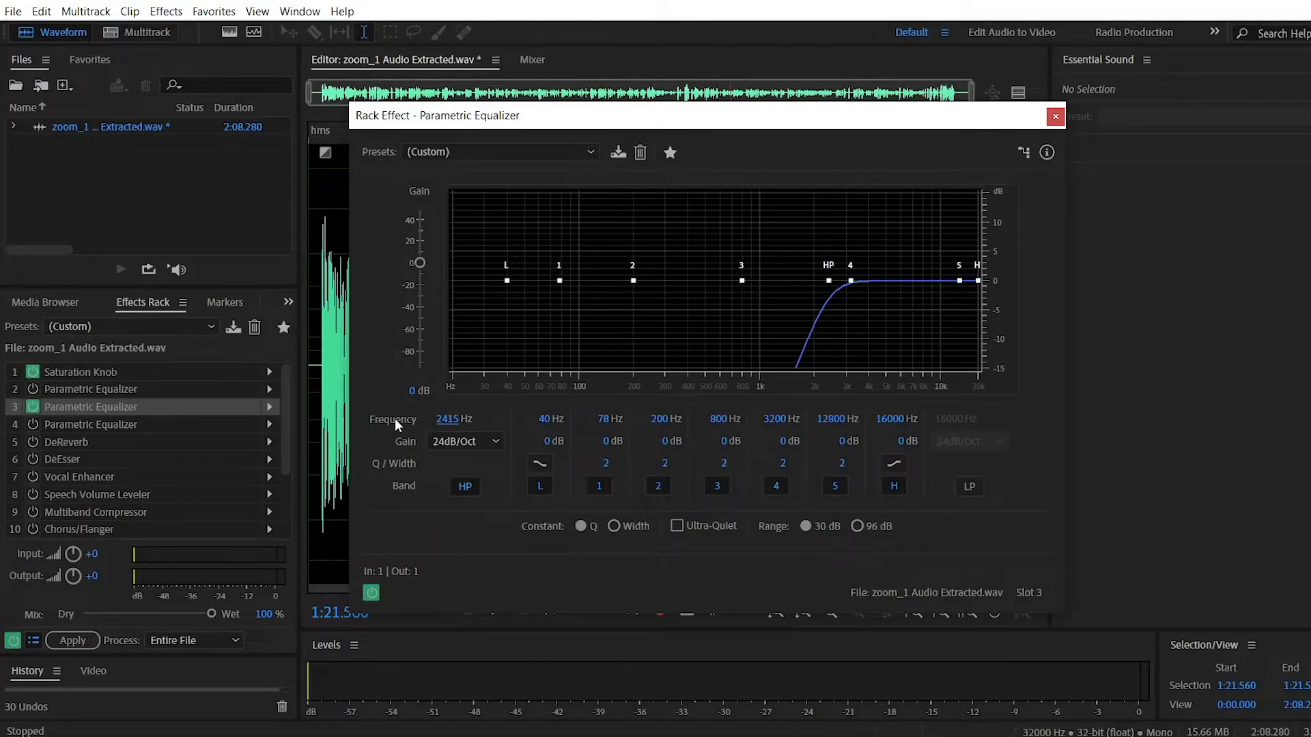
pyautogui.press('space')
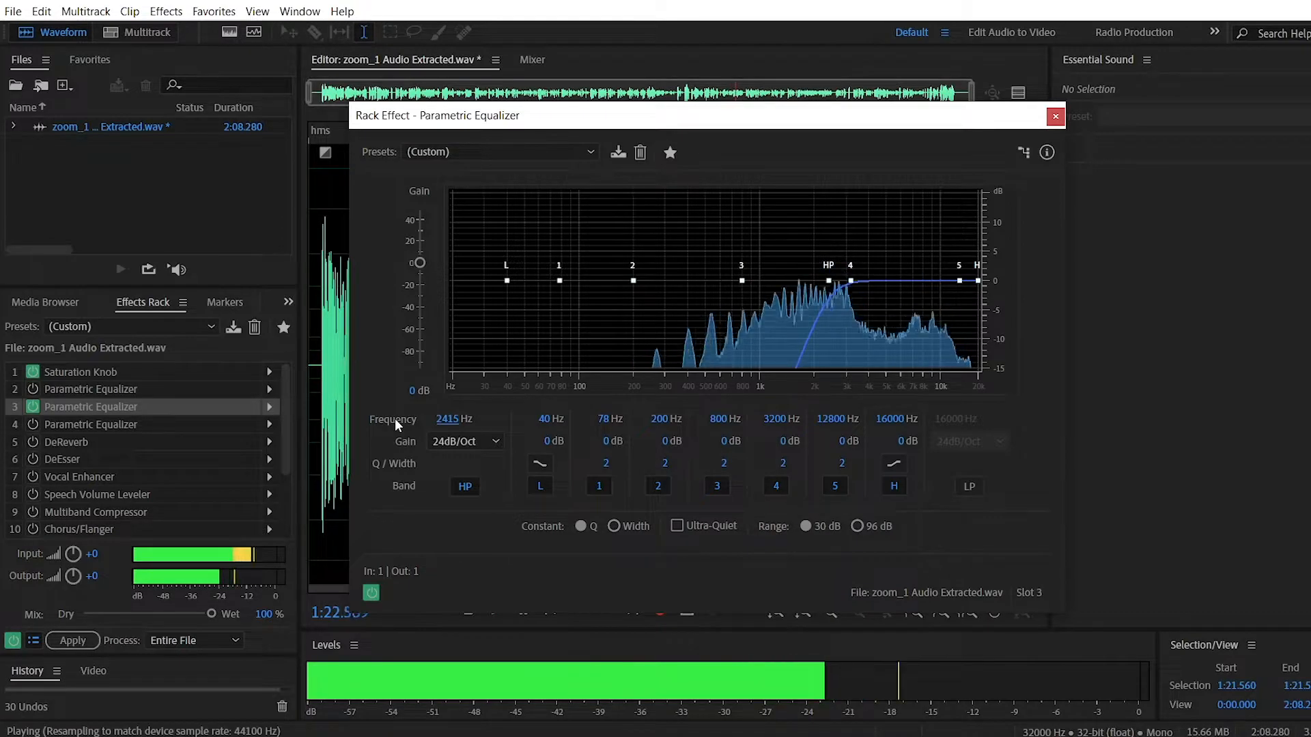
# Raise the slot 3 high-pass frequency to 9012 Hz while the recording plays, and stop playback
pyautogui.moveTo(440, 424); pyautogui.dragTo(558, 428)
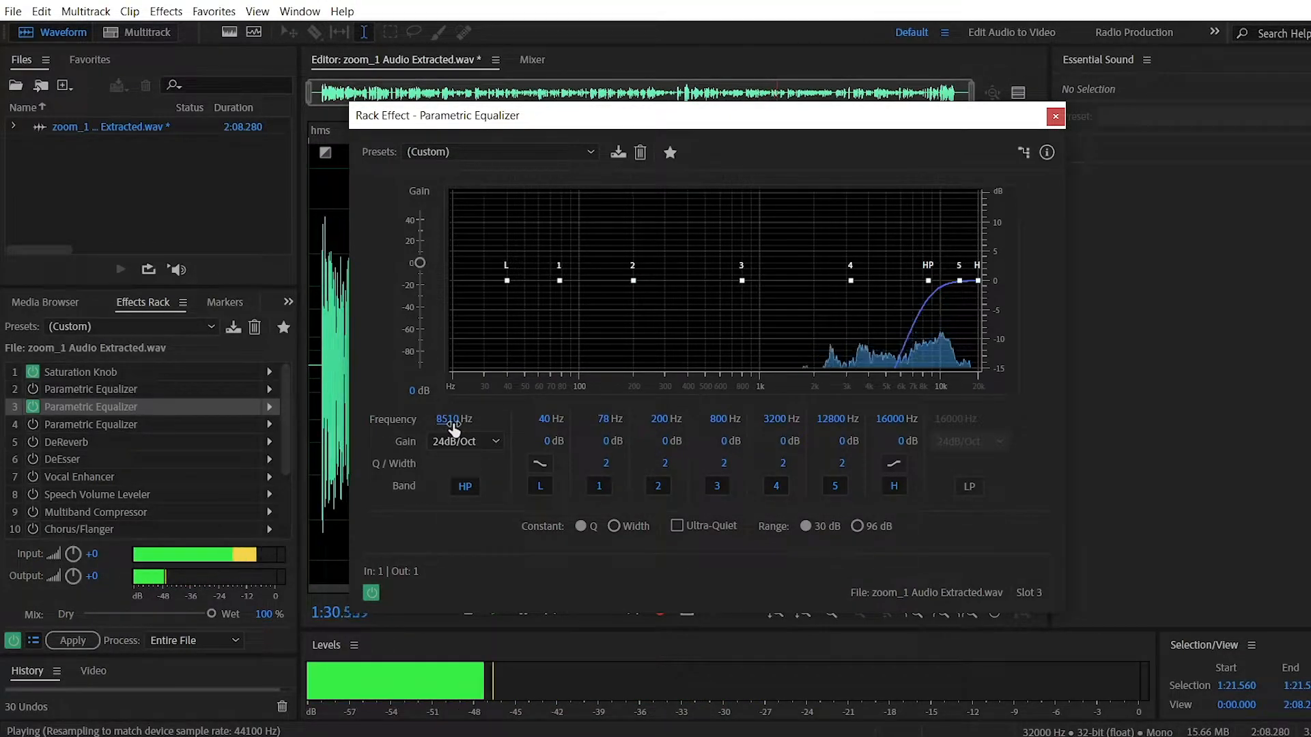
pyautogui.moveTo(453, 427); pyautogui.dragTo(456, 427)
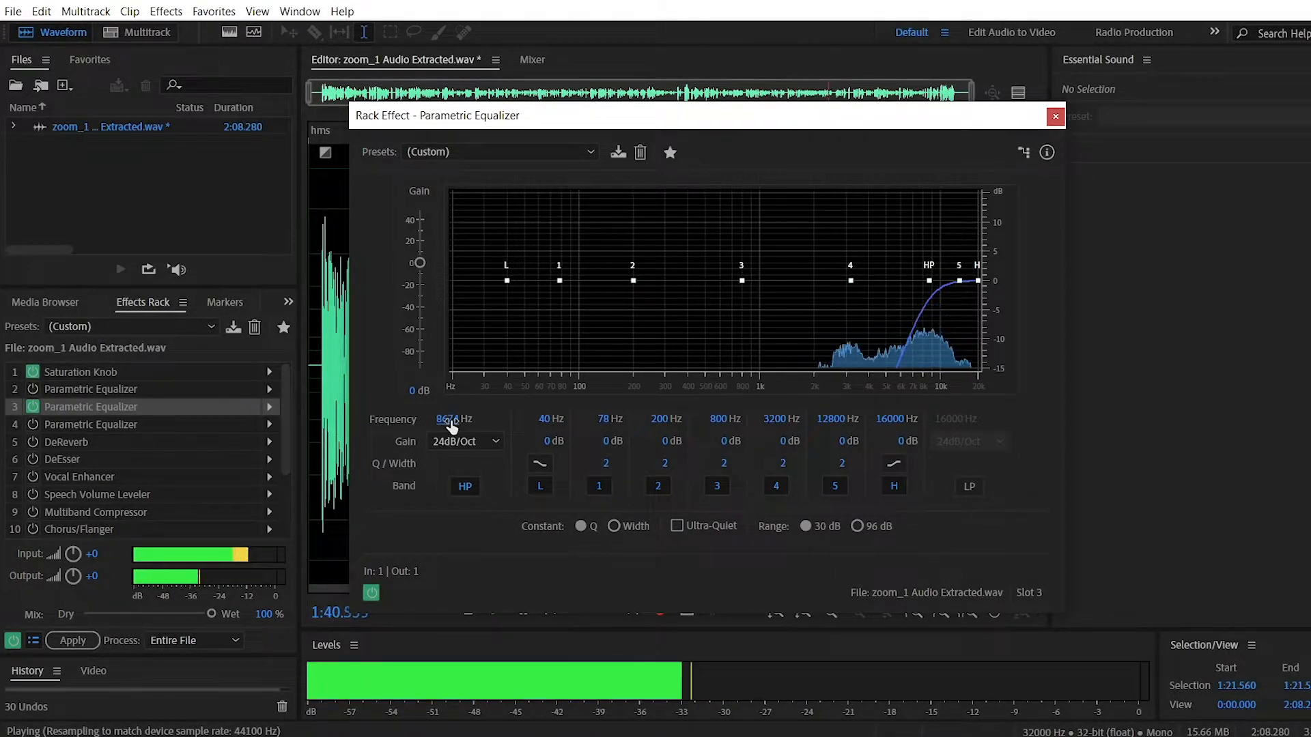
pyautogui.moveTo(451, 423); pyautogui.dragTo(456, 425)
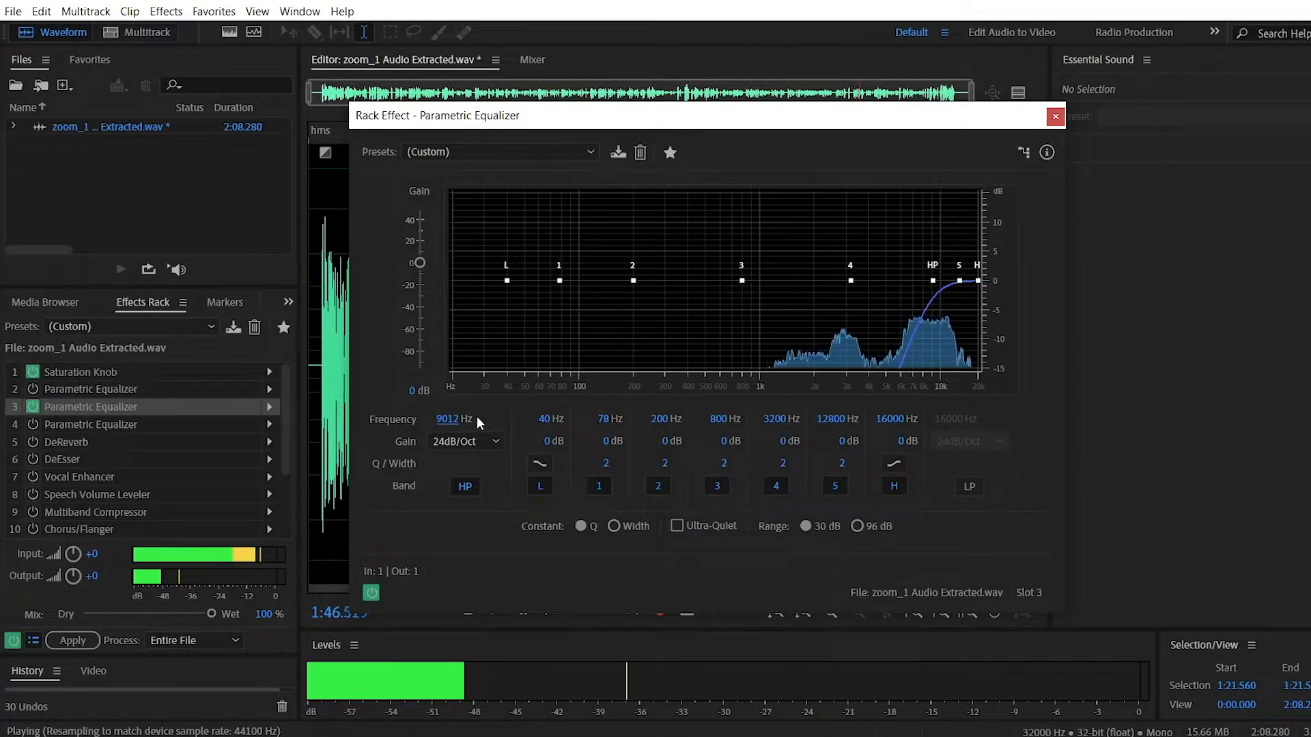
pyautogui.click(452, 424)
pyautogui.click(501, 424)
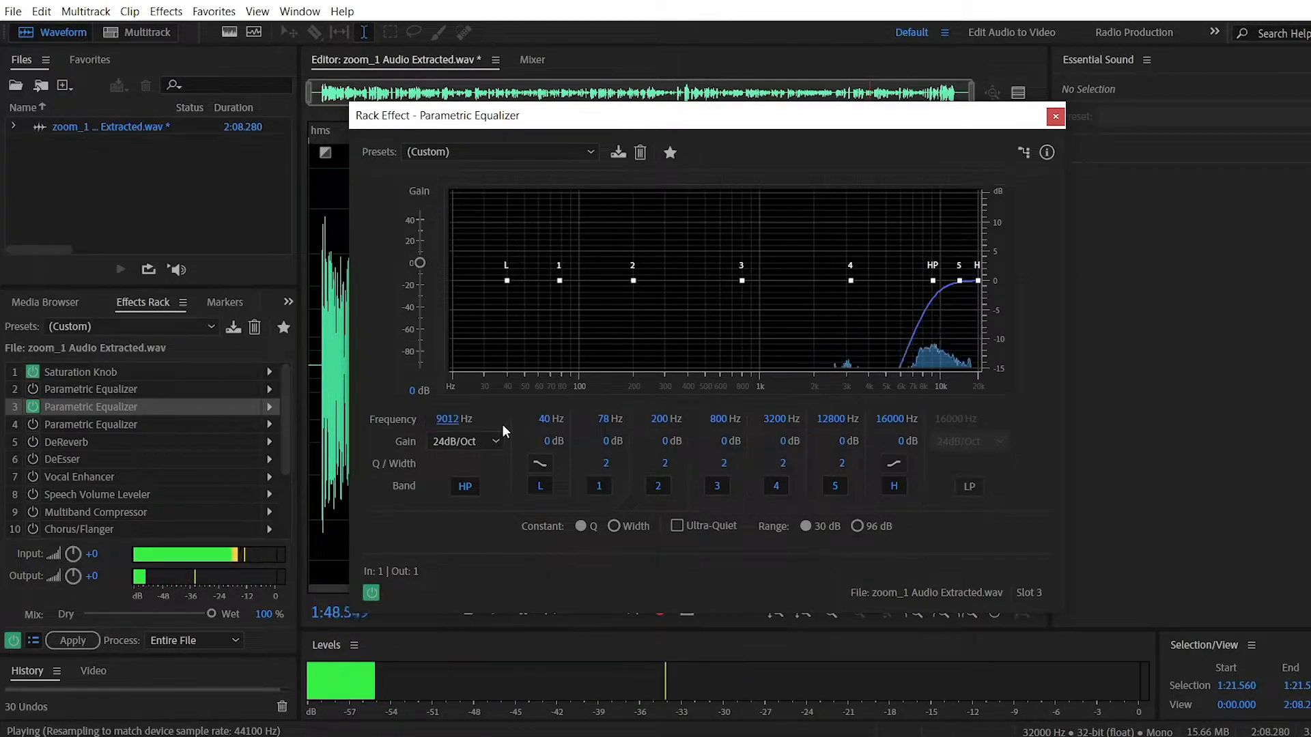
pyautogui.press('space')
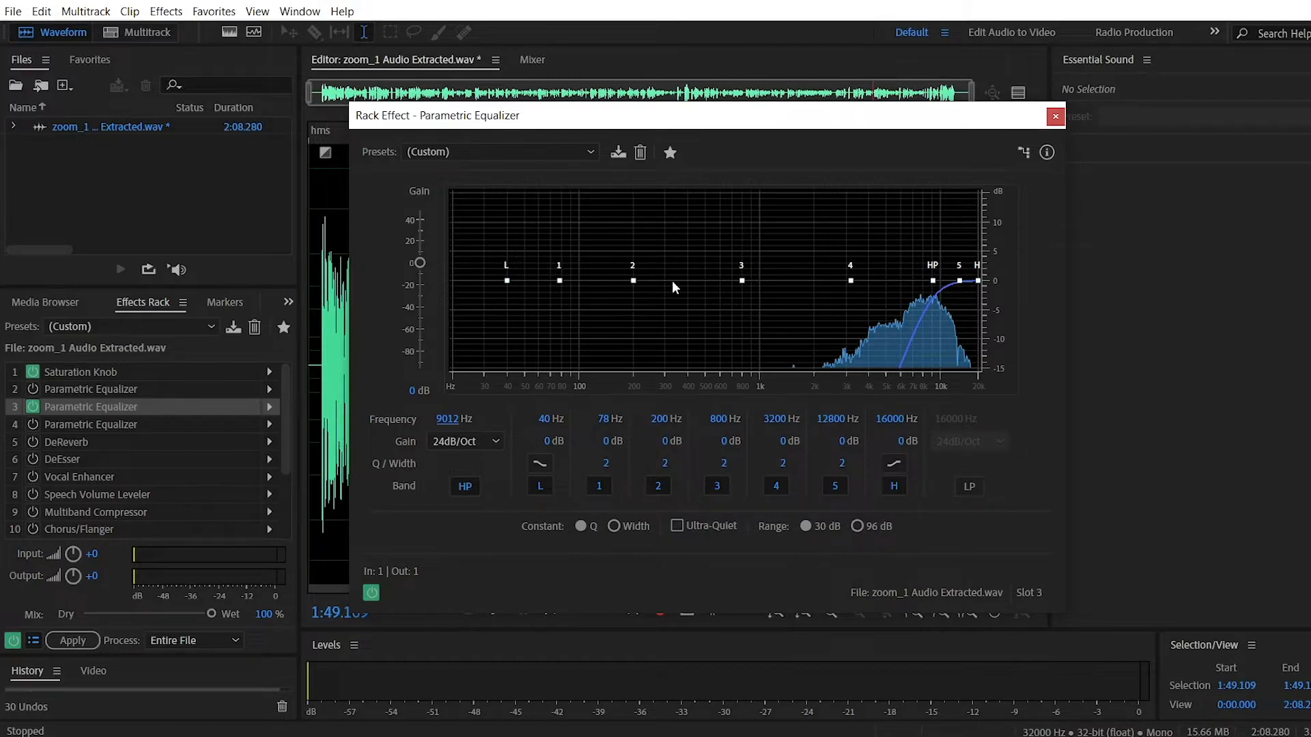
# Disable the slot 3 Parametric Equalizer and open the settings of the slot 4 equalizer
pyautogui.click(1054, 116)
pyautogui.click(32, 407)
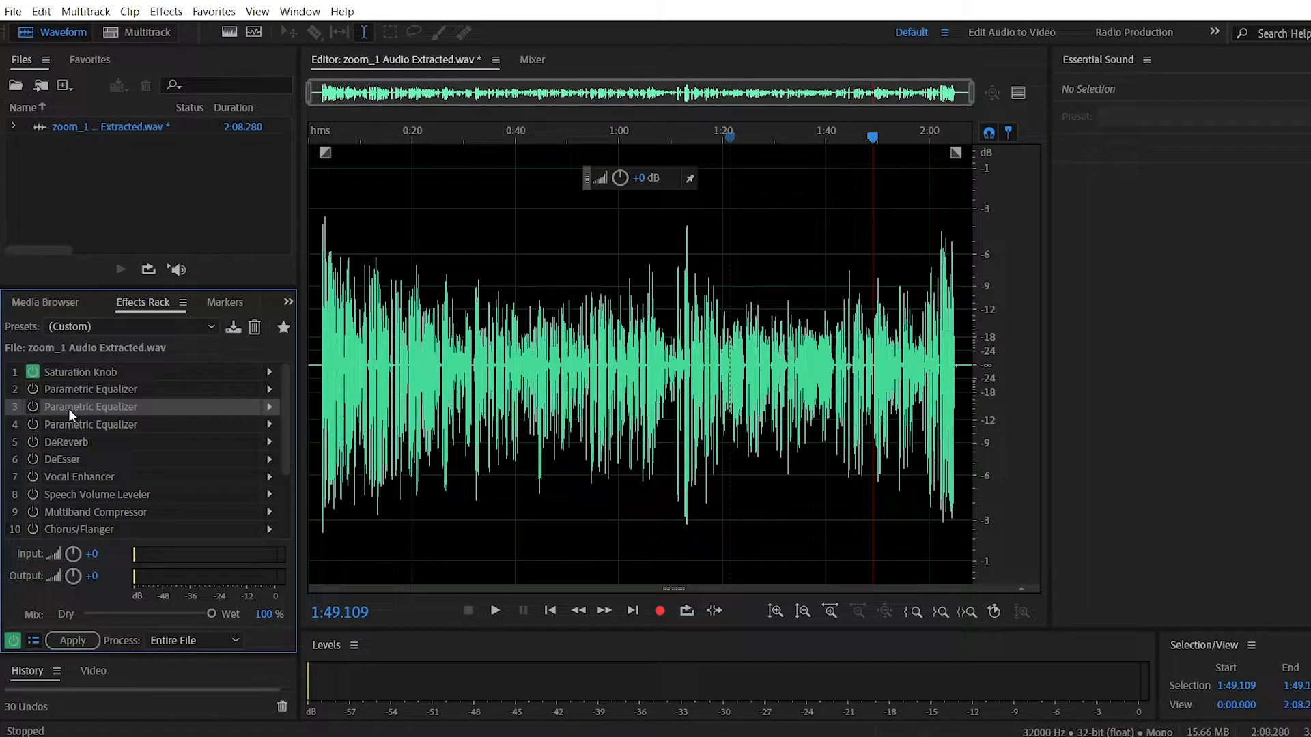
pyautogui.doubleClick(85, 408)
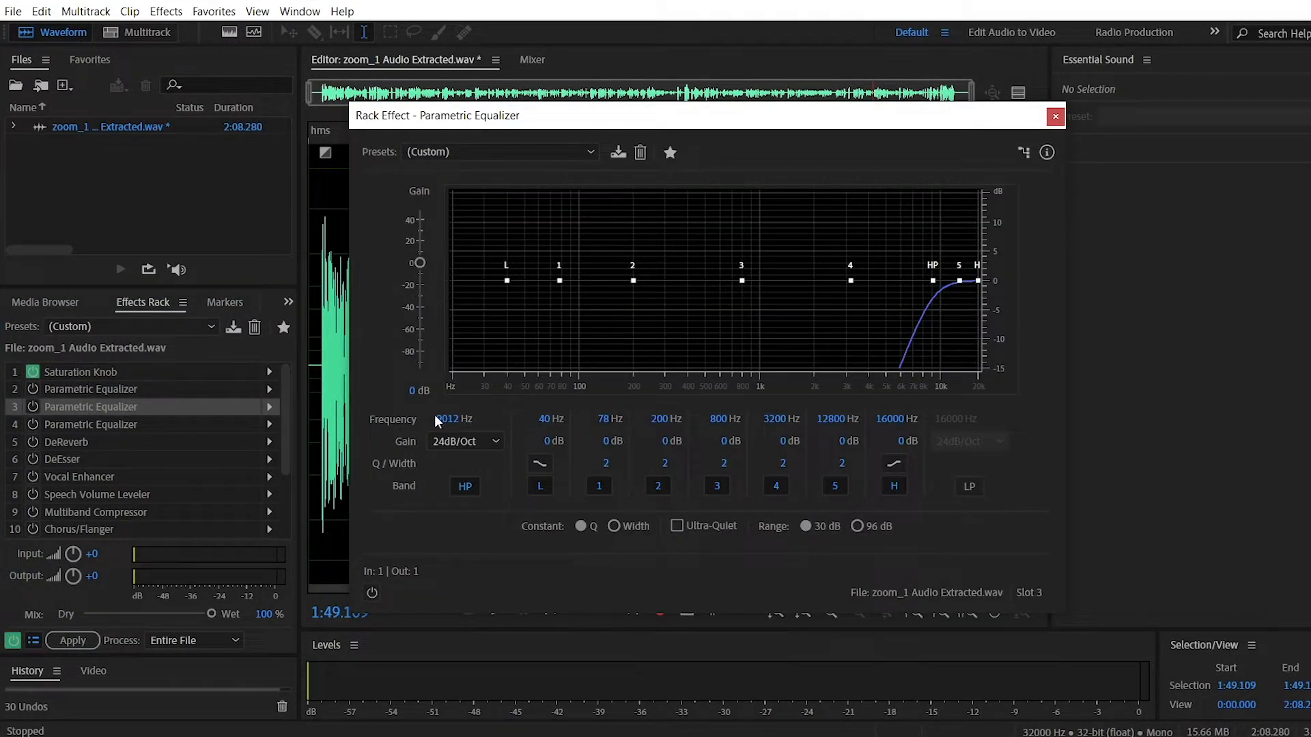
pyautogui.click(1054, 116)
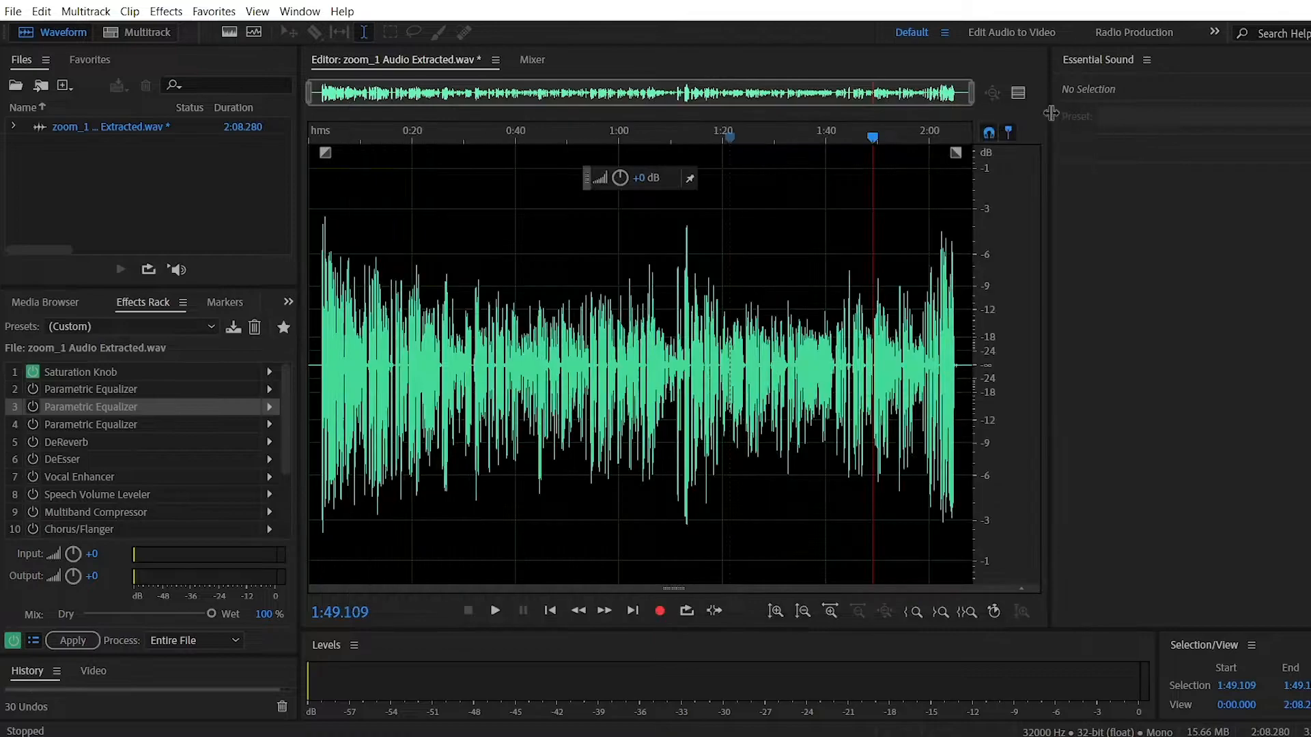
pyautogui.doubleClick(63, 424)
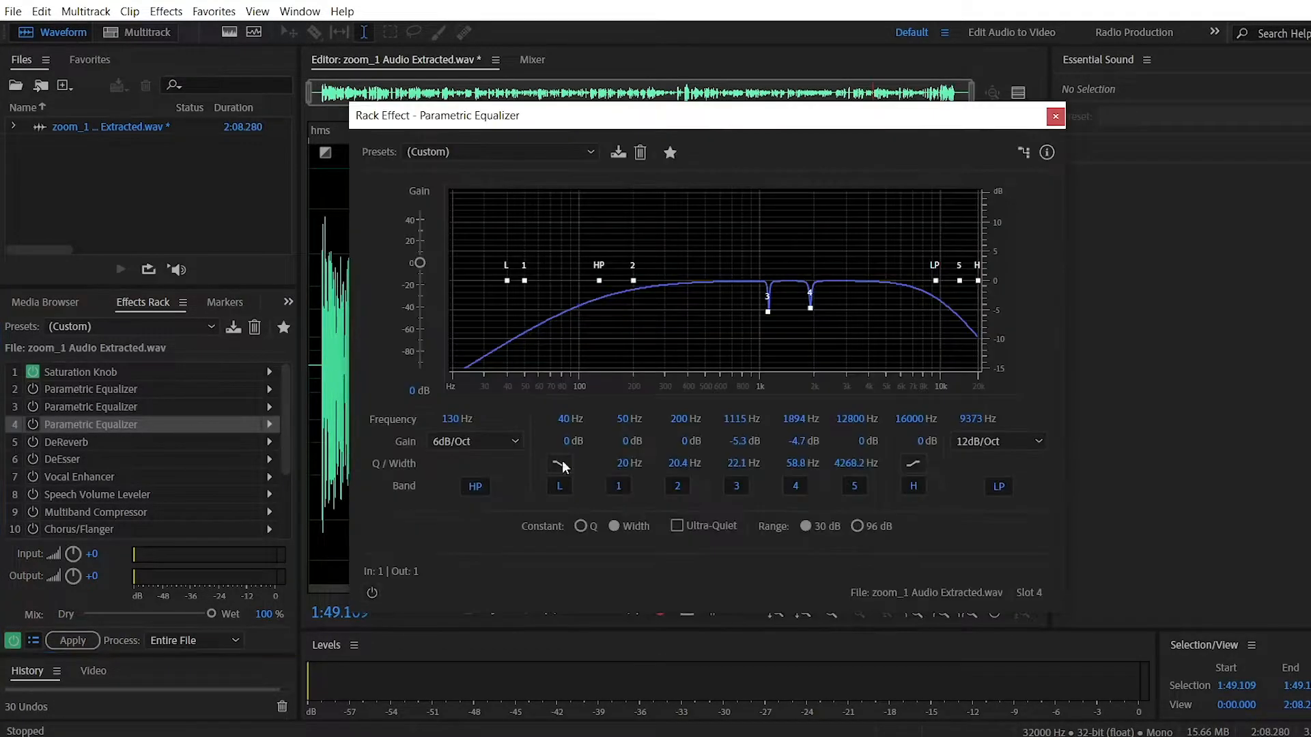
# Try a 4713 Hz low-pass frequency in slot 4, enable that equalizer during playback, and settle on 8846 Hz with playback stopped
pyautogui.moveTo(976, 423)
pyautogui.mouseDown()
pyautogui.moveTo(958, 420)
pyautogui.moveTo(982, 419)
pyautogui.mouseUp()
pyautogui.press('space')
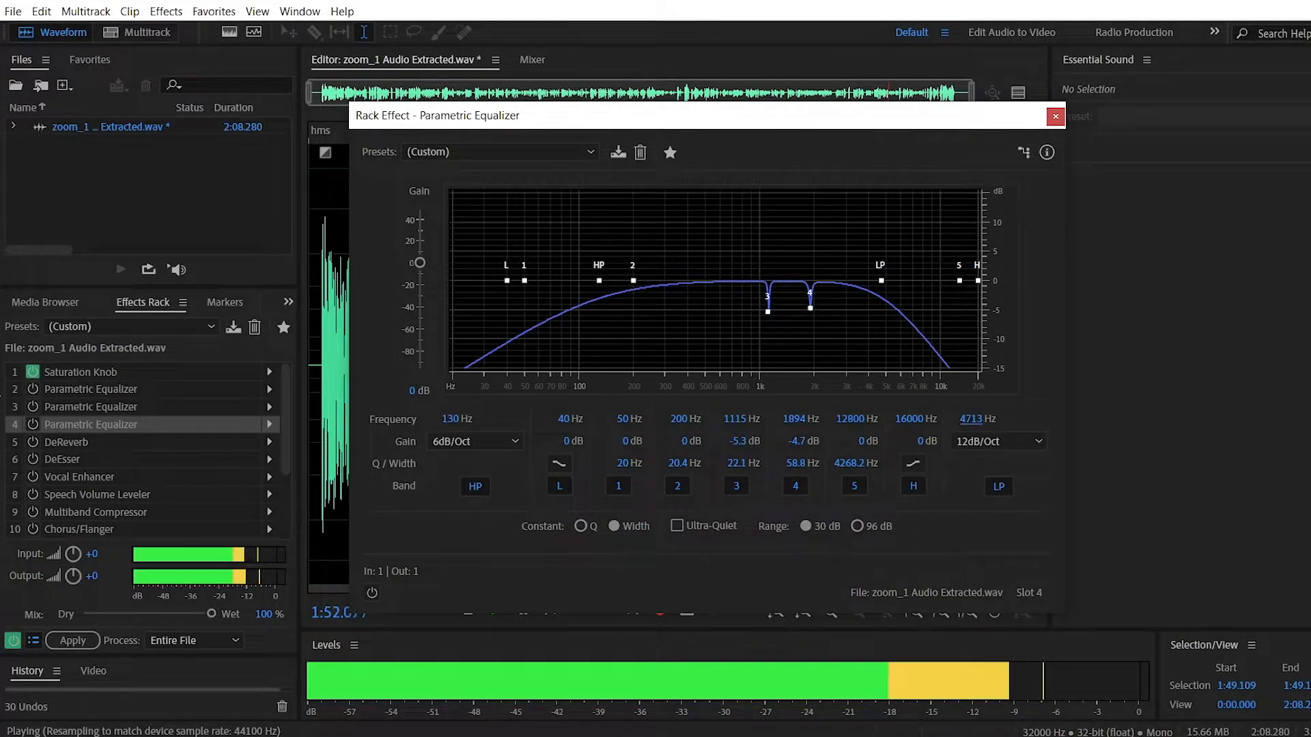
pyautogui.click(32, 424)
pyautogui.moveTo(973, 419); pyautogui.dragTo(1014, 422)
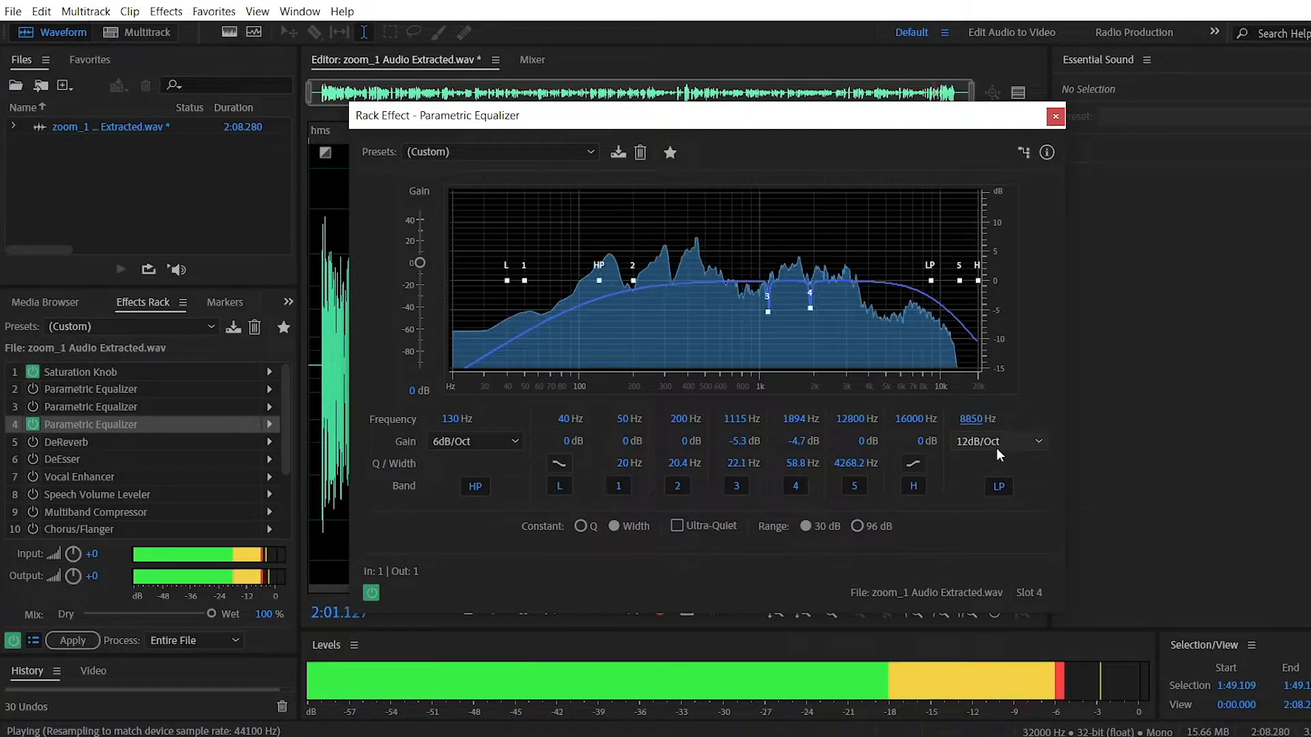
pyautogui.press('space')
pyautogui.moveTo(968, 425)
pyautogui.mouseDown()
pyautogui.moveTo(924, 415)
pyautogui.moveTo(954, 413)
pyautogui.mouseUp()
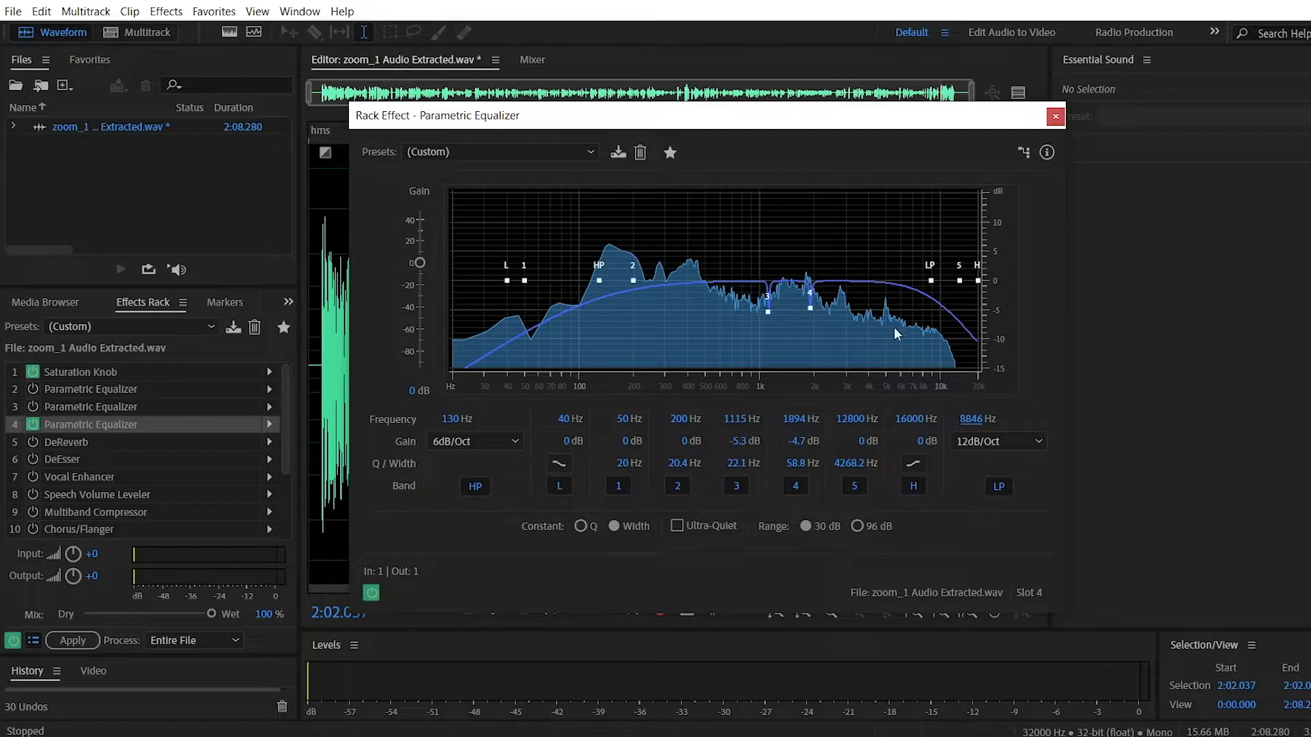
pyautogui.click(994, 441)
pyautogui.click(1037, 403)
# Set the high-pass slope of the slot 3 Parametric Equalizer to 48 dB/Oct and close its settings
pyautogui.click(1055, 117)
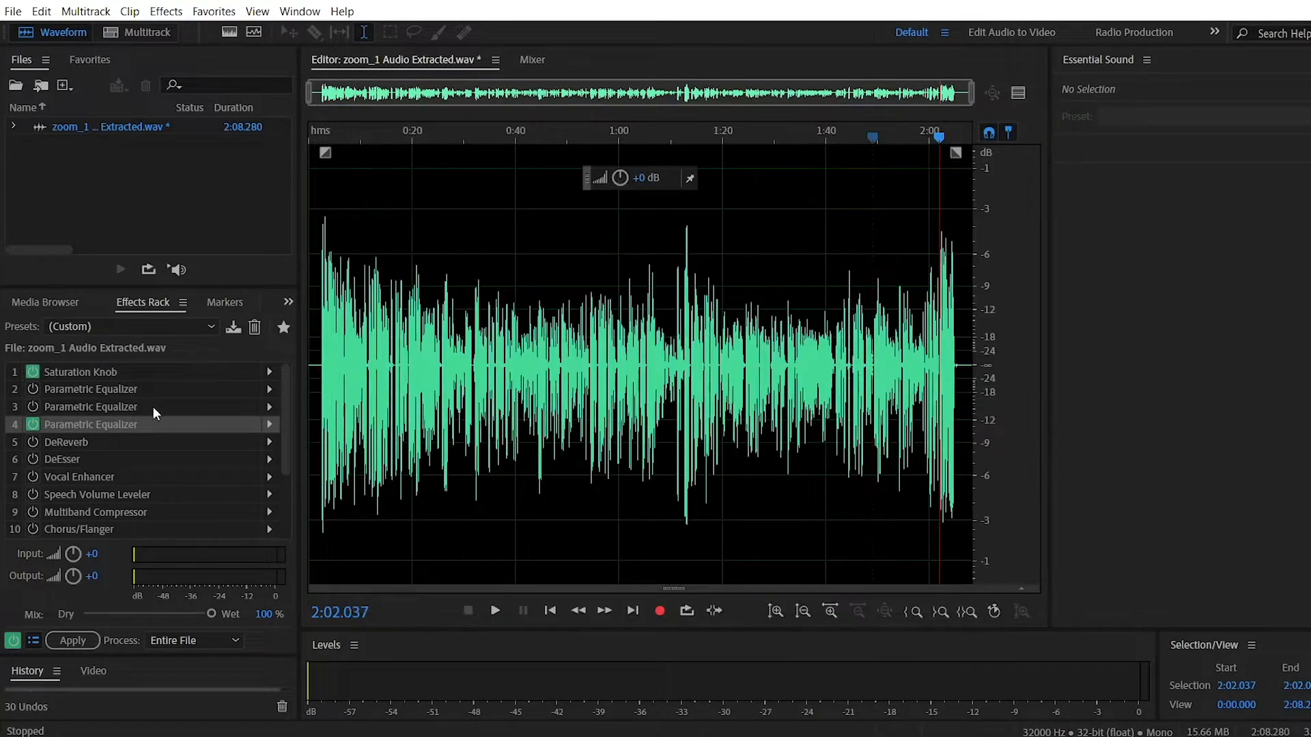
pyautogui.click(95, 406)
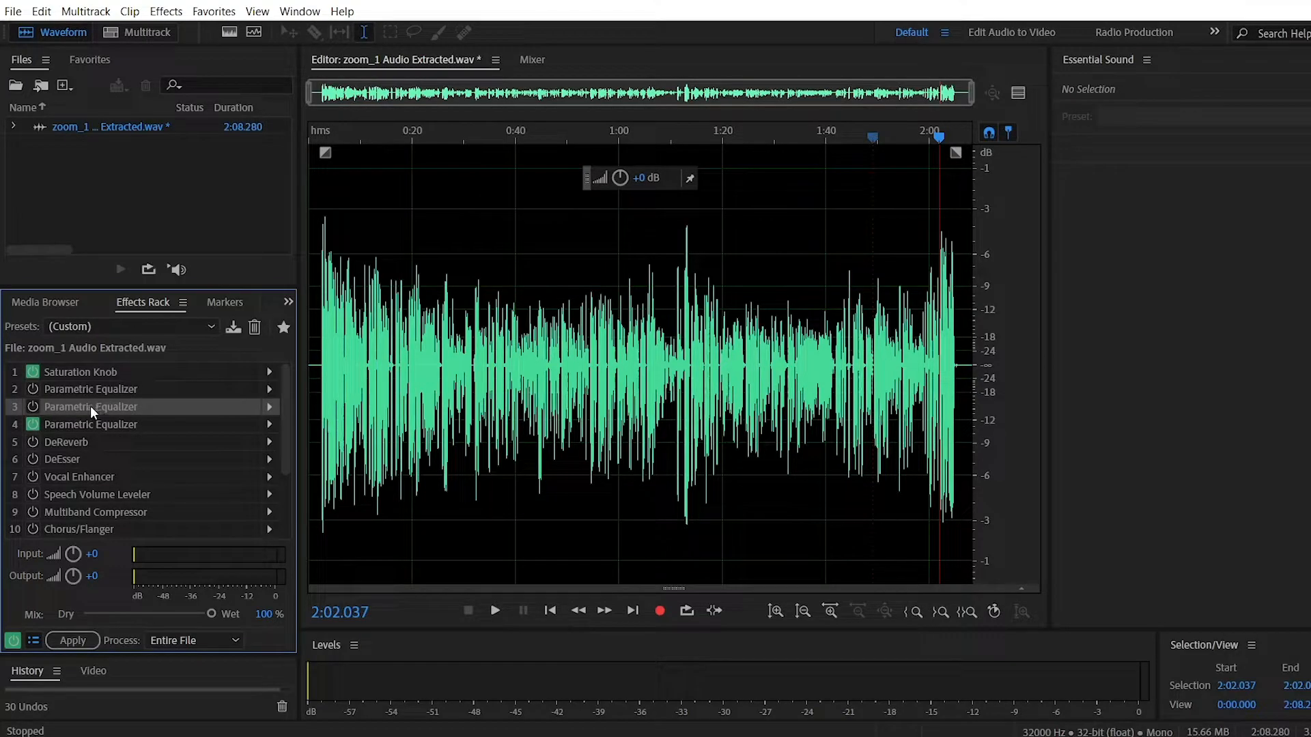
pyautogui.doubleClick(79, 407)
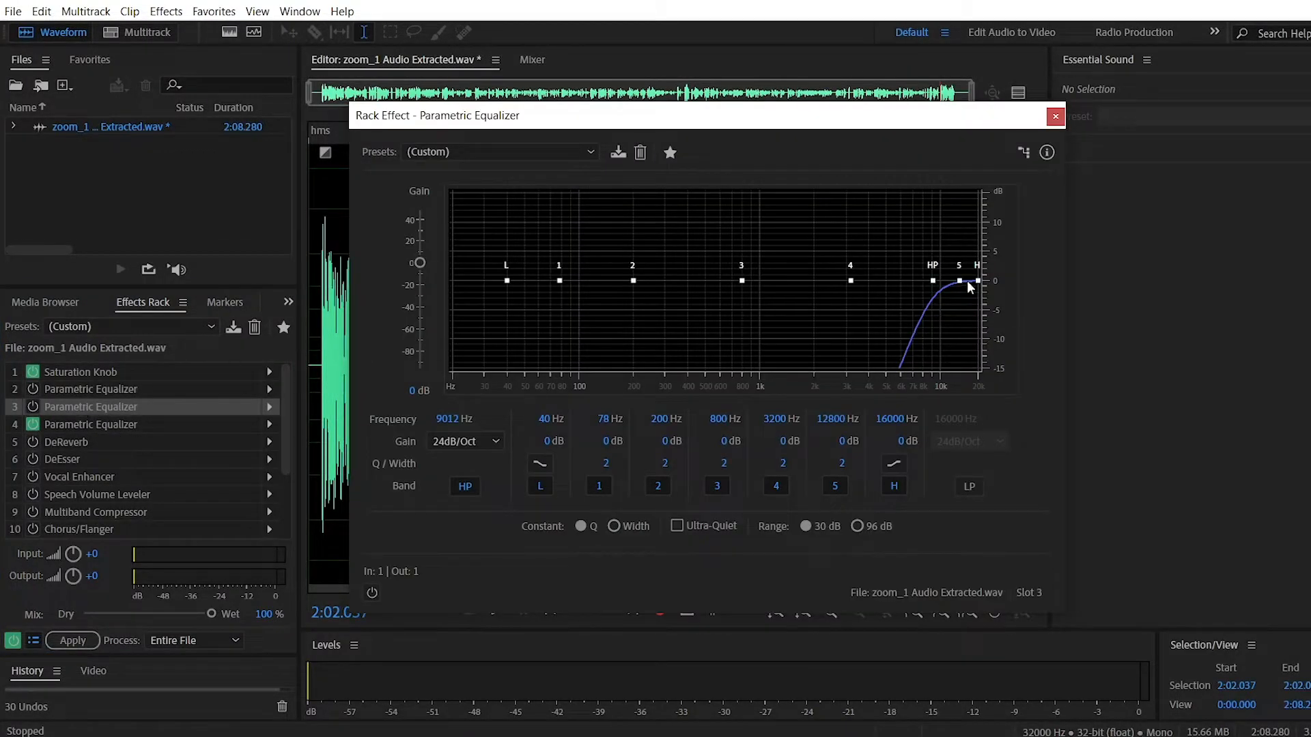
pyautogui.click(477, 444)
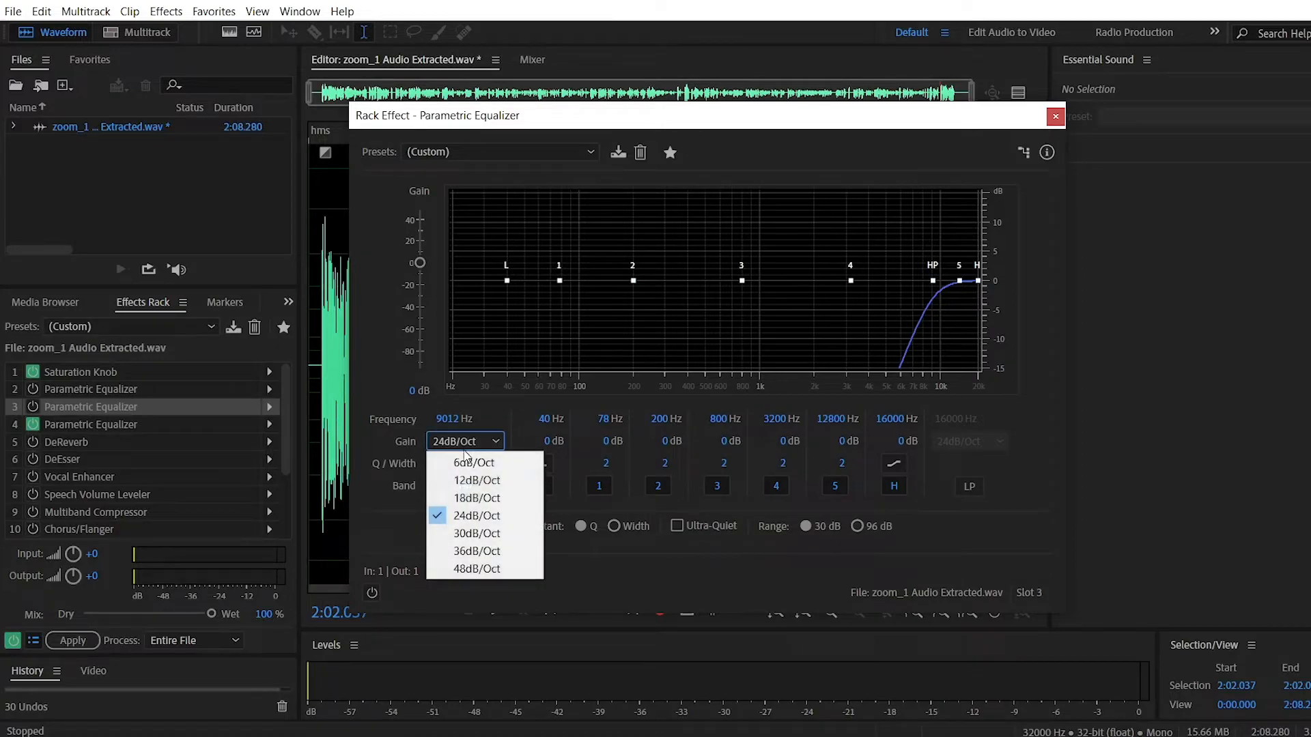
pyautogui.click(481, 569)
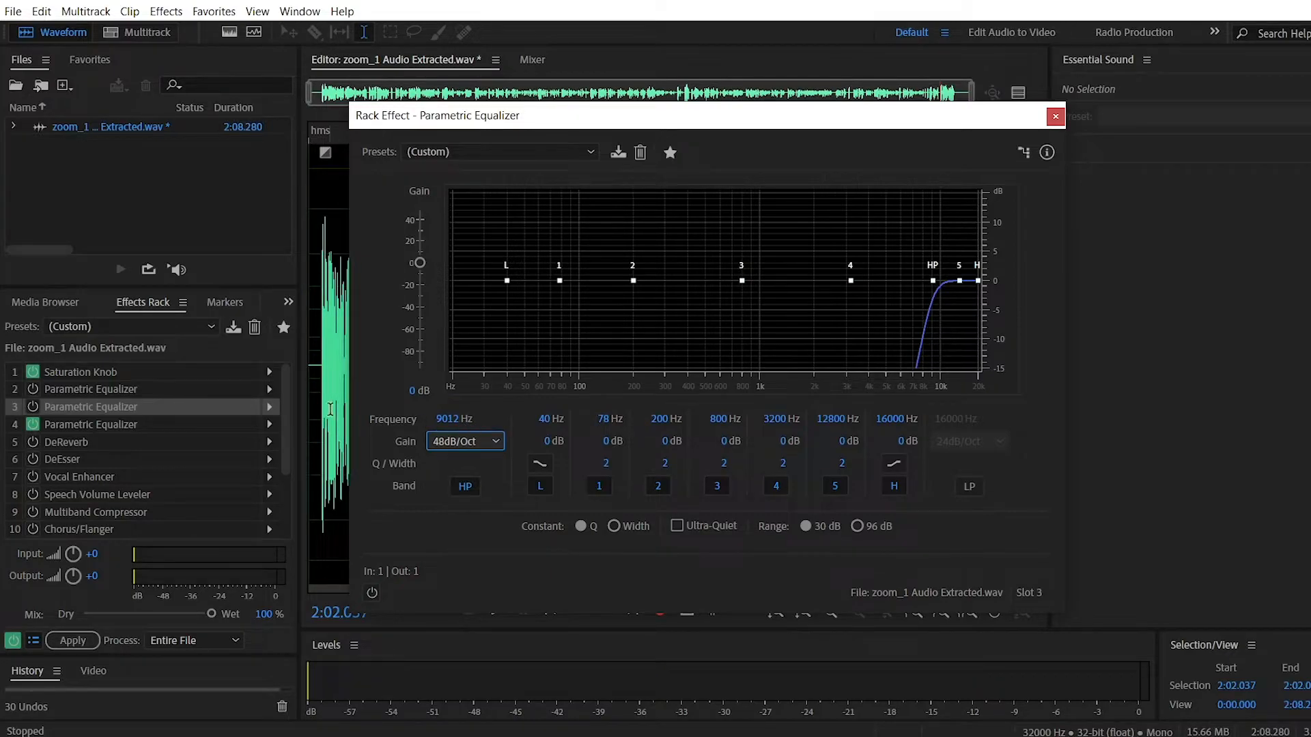
pyautogui.click(1055, 116)
# In the slot 4 Parametric Equalizer, raise band 3's gain to 17.2 dB and narrow its width to 11.6 Hz
pyautogui.doubleClick(108, 426)
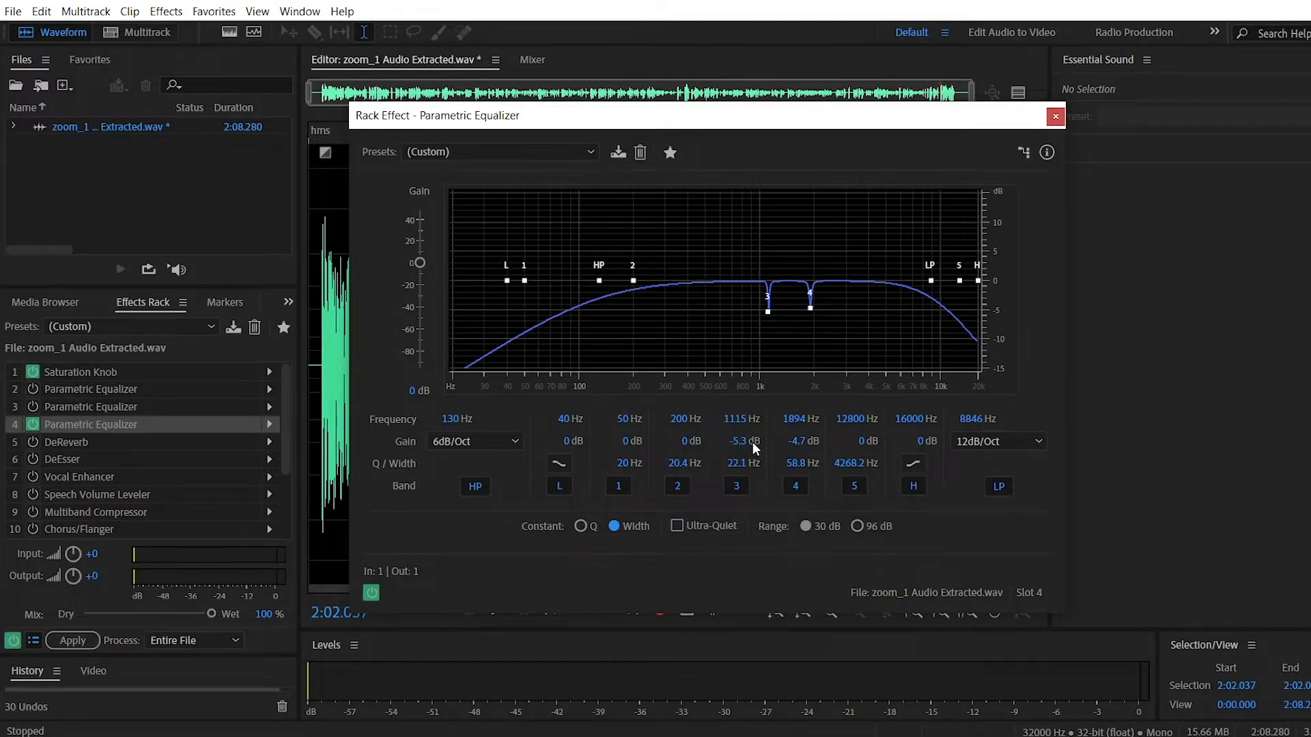
pyautogui.moveTo(744, 449); pyautogui.dragTo(927, 427)
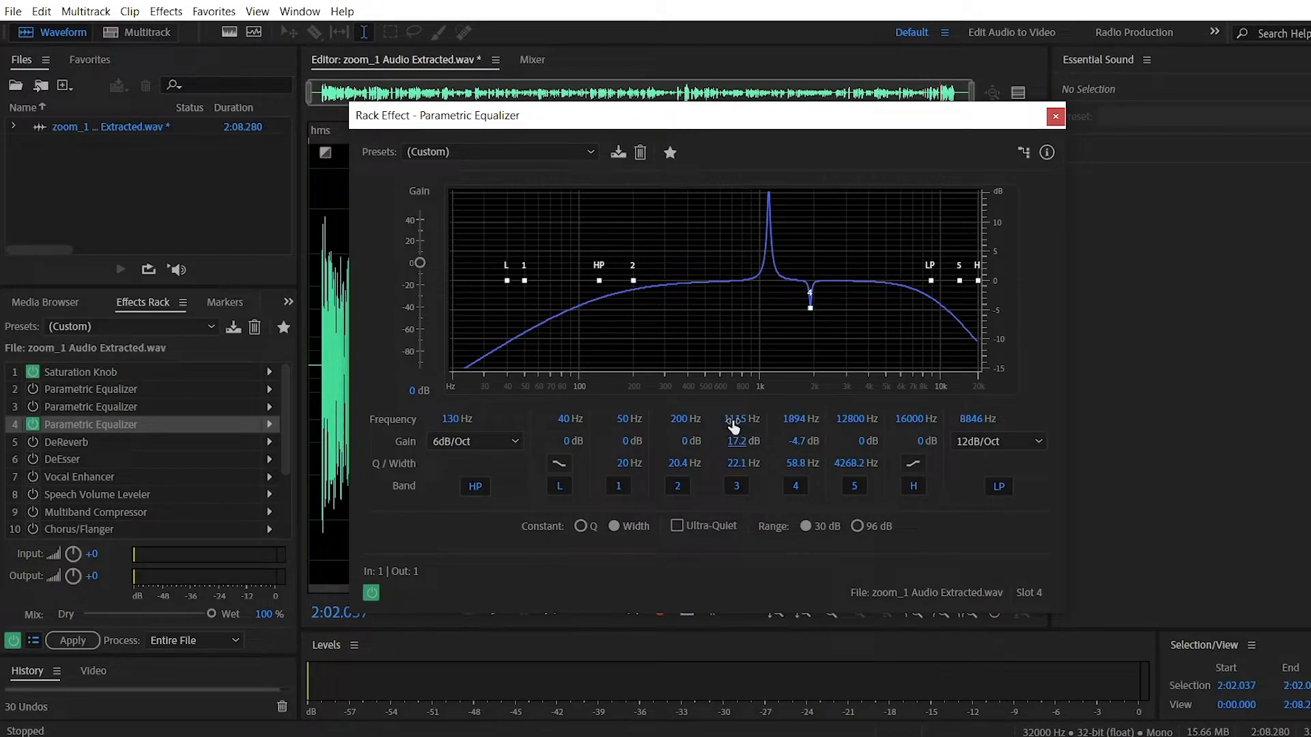
pyautogui.moveTo(732, 464)
pyautogui.mouseDown()
pyautogui.moveTo(716, 464)
pyautogui.moveTo(765, 461)
pyautogui.moveTo(711, 457)
pyautogui.mouseUp()
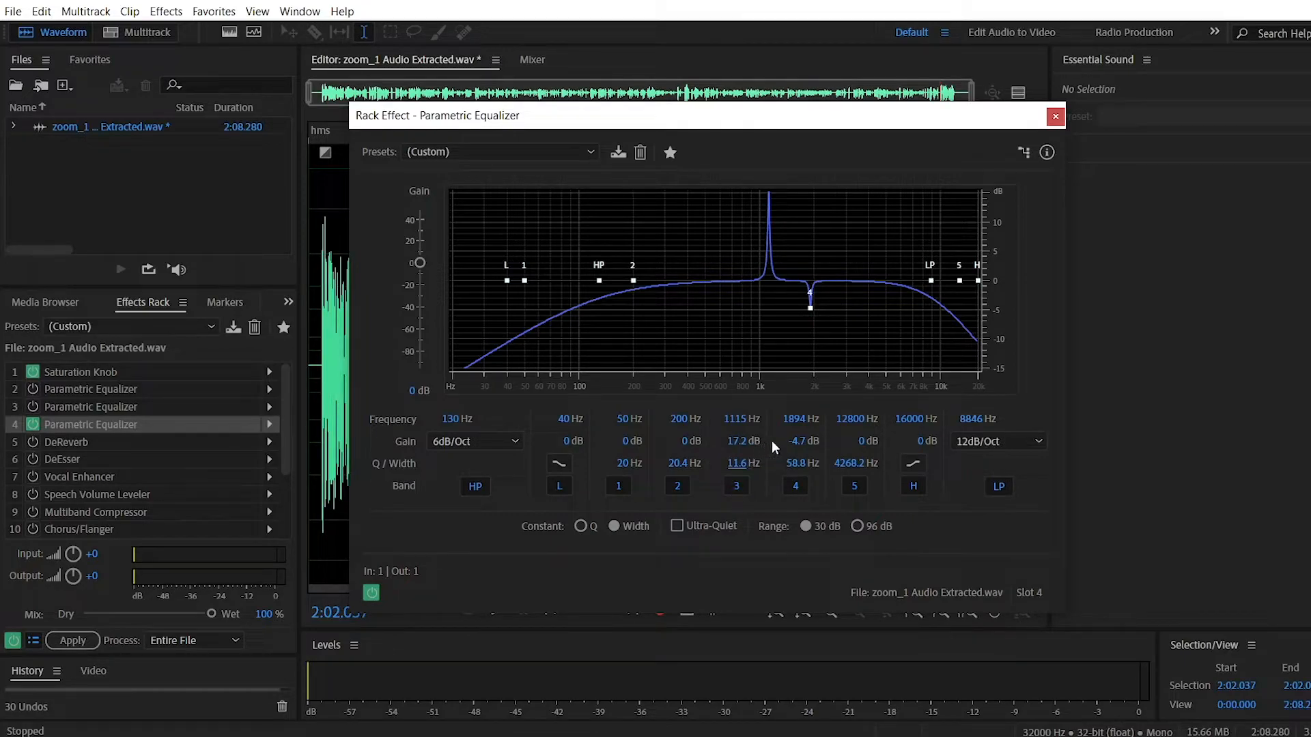
# Play the recording while sweeping band 3's narrow boost in the slot 4 equalizer, reaching 937 Hz with a 16.1 dB gain
pyautogui.click(743, 441)
pyautogui.write('21.7')
pyautogui.press('Return')
pyautogui.moveTo(782, 443); pyautogui.dragTo(750, 425)
pyautogui.press('space')
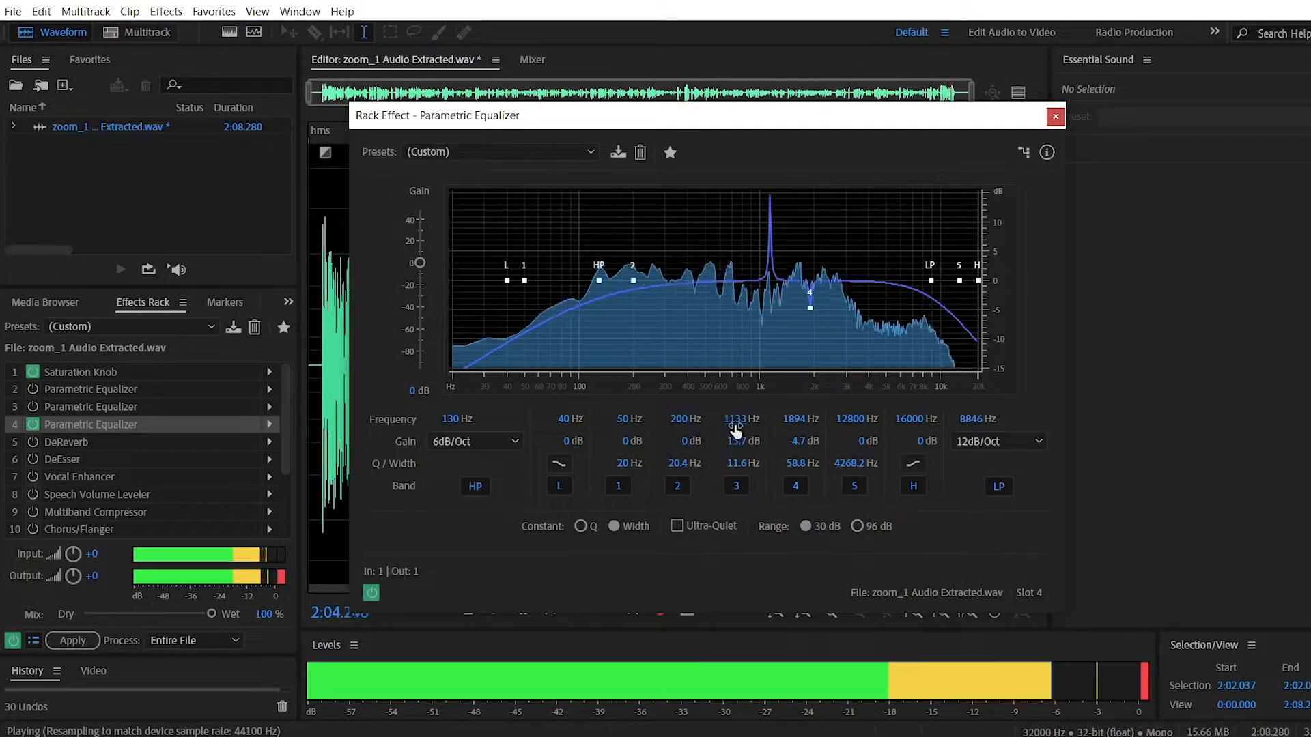
pyautogui.moveTo(737, 421); pyautogui.dragTo(725, 420)
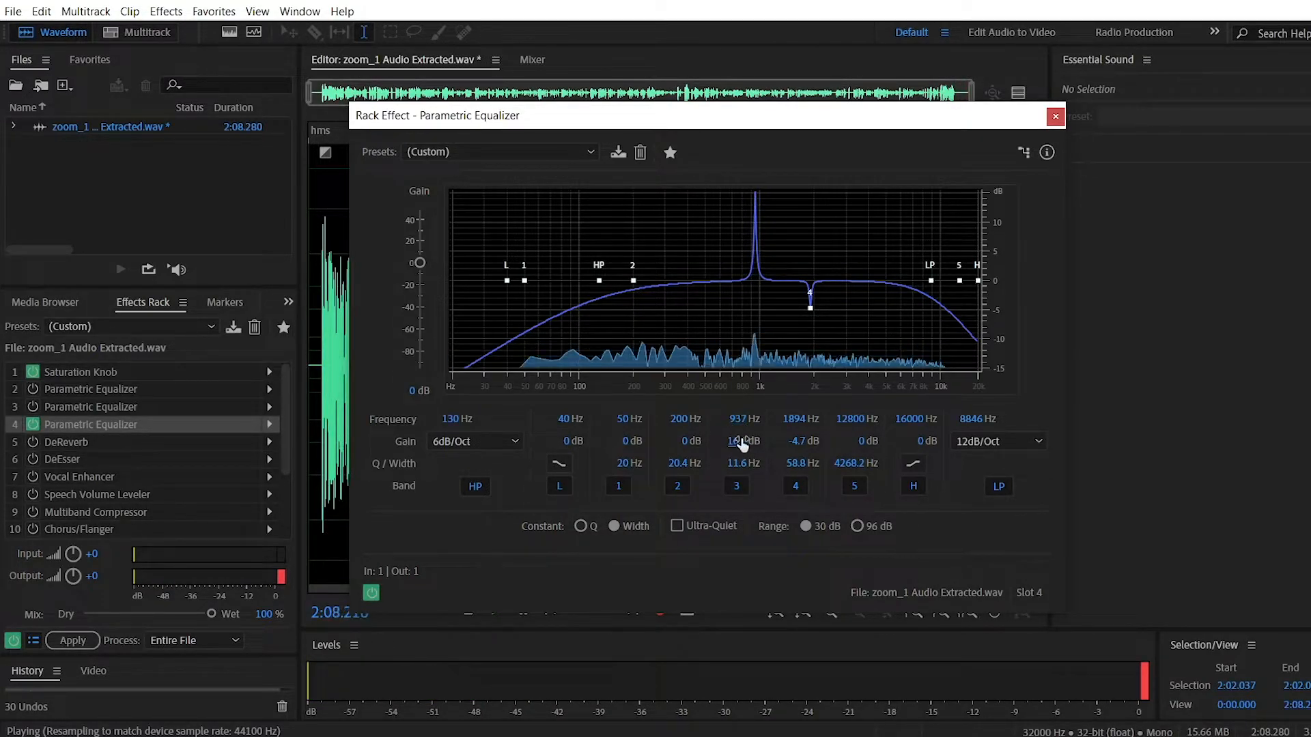
# Replay from the start, move band 3's boost to 1379 Hz, stop playback and cut the band's gain to -4.9 dB
pyautogui.click(306, 229)
pyautogui.click(309, 233)
pyautogui.press('space')
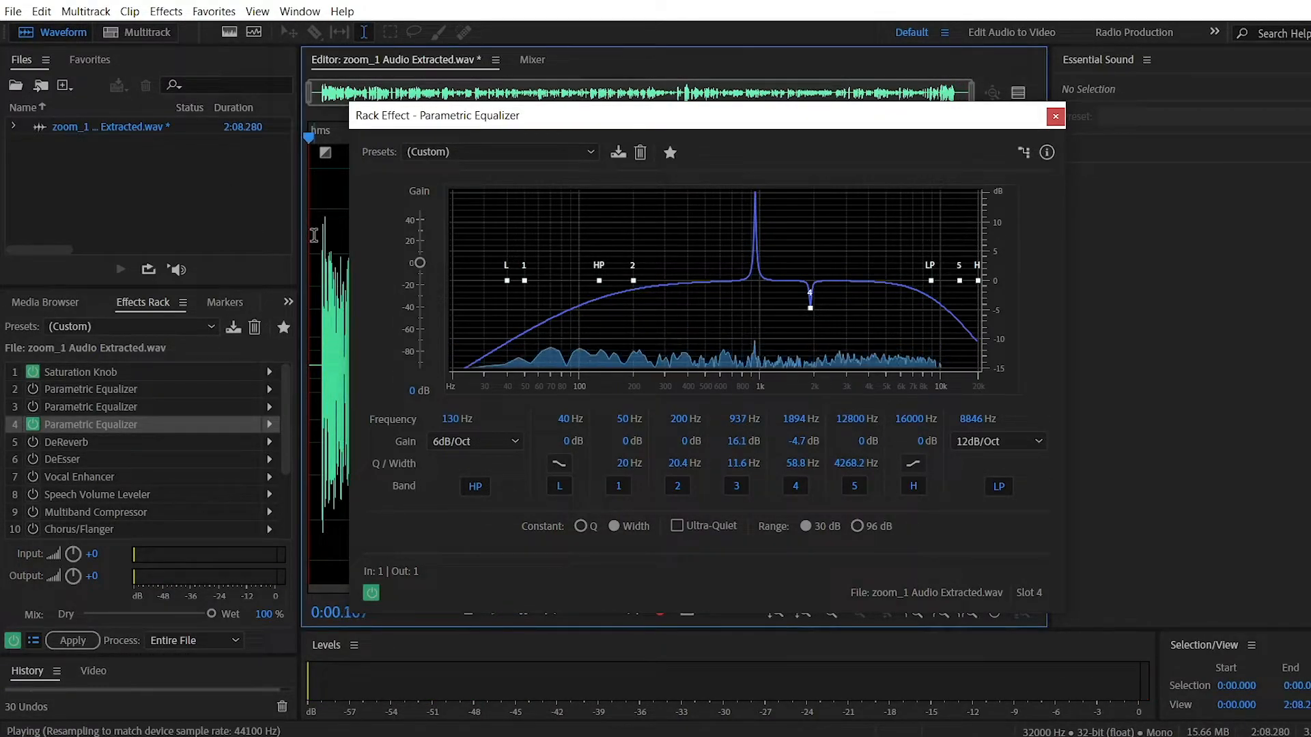
pyautogui.moveTo(742, 423)
pyautogui.mouseDown()
pyautogui.moveTo(704, 416)
pyautogui.moveTo(751, 415)
pyautogui.mouseUp()
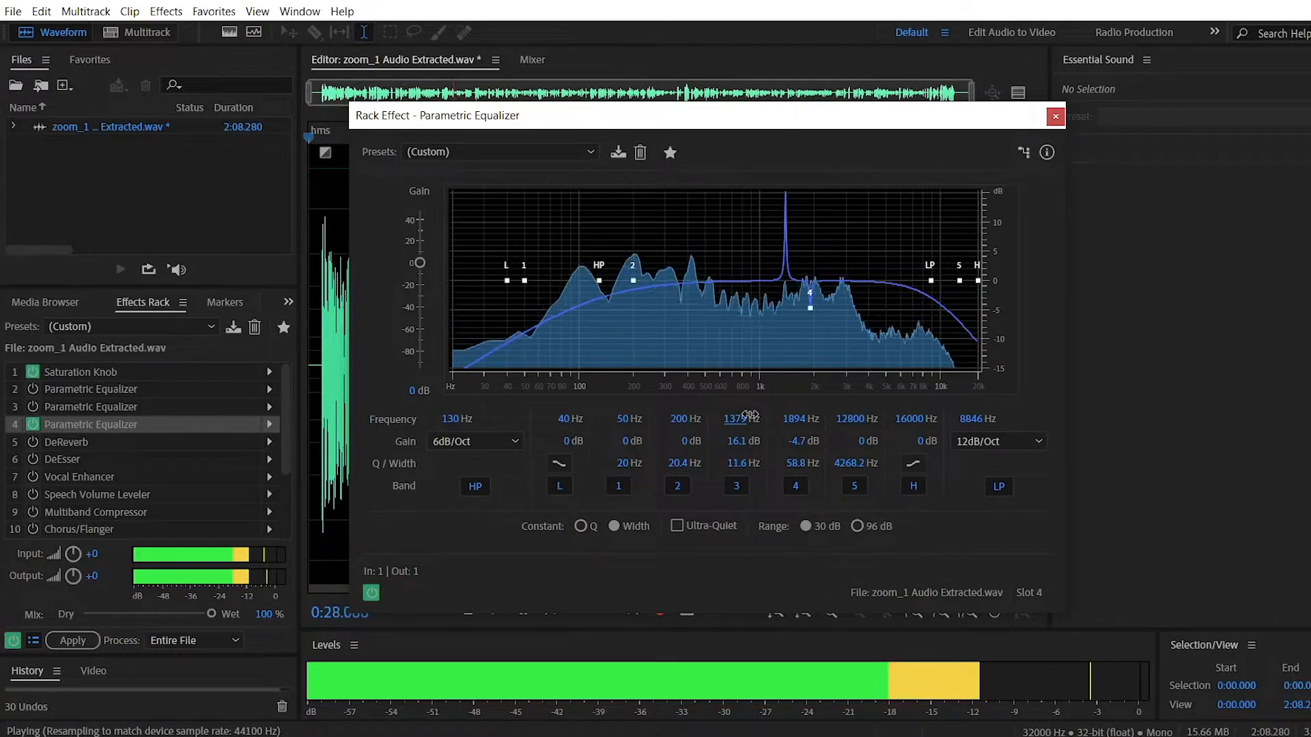
pyautogui.press('space')
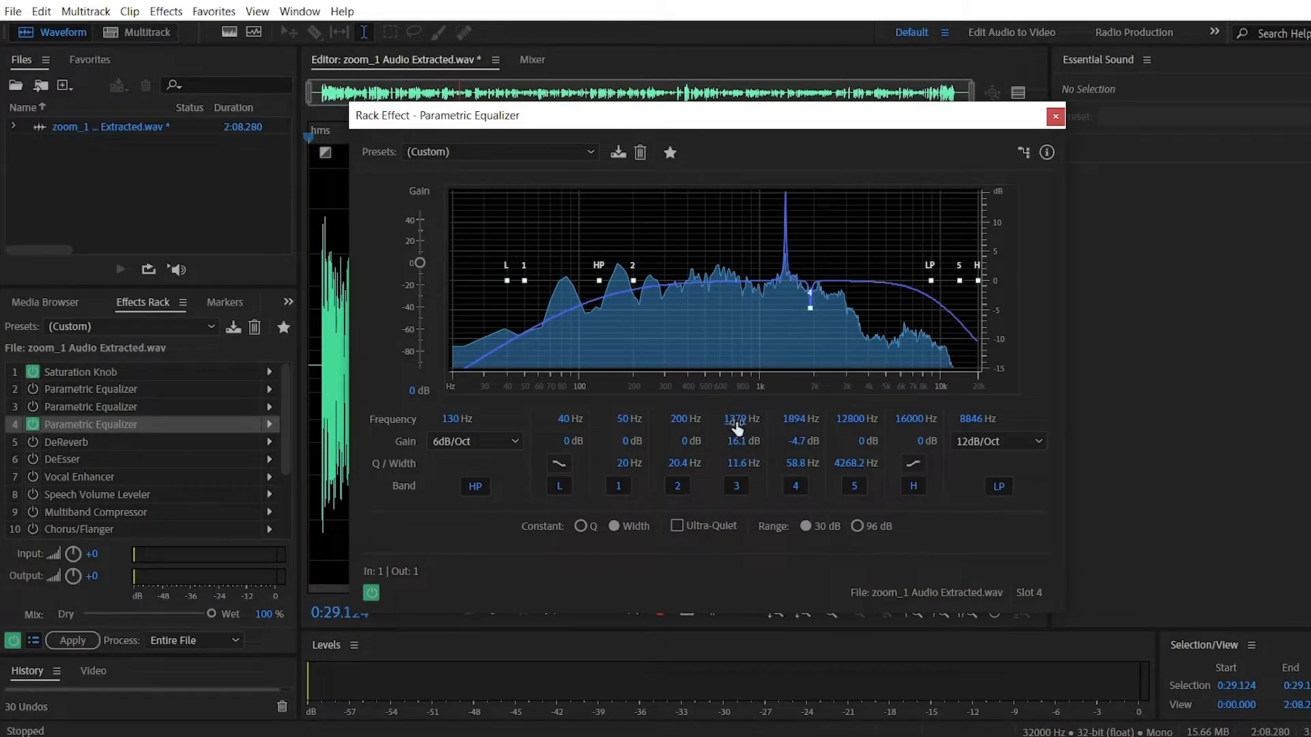
pyautogui.moveTo(736, 441); pyautogui.dragTo(547, 443)
# Audition band 4 at 1894 Hz with a 15.3 dB boost, cut its gain to -5.4 dB and close the equalizer settings
pyautogui.moveTo(813, 443); pyautogui.dragTo(968, 430)
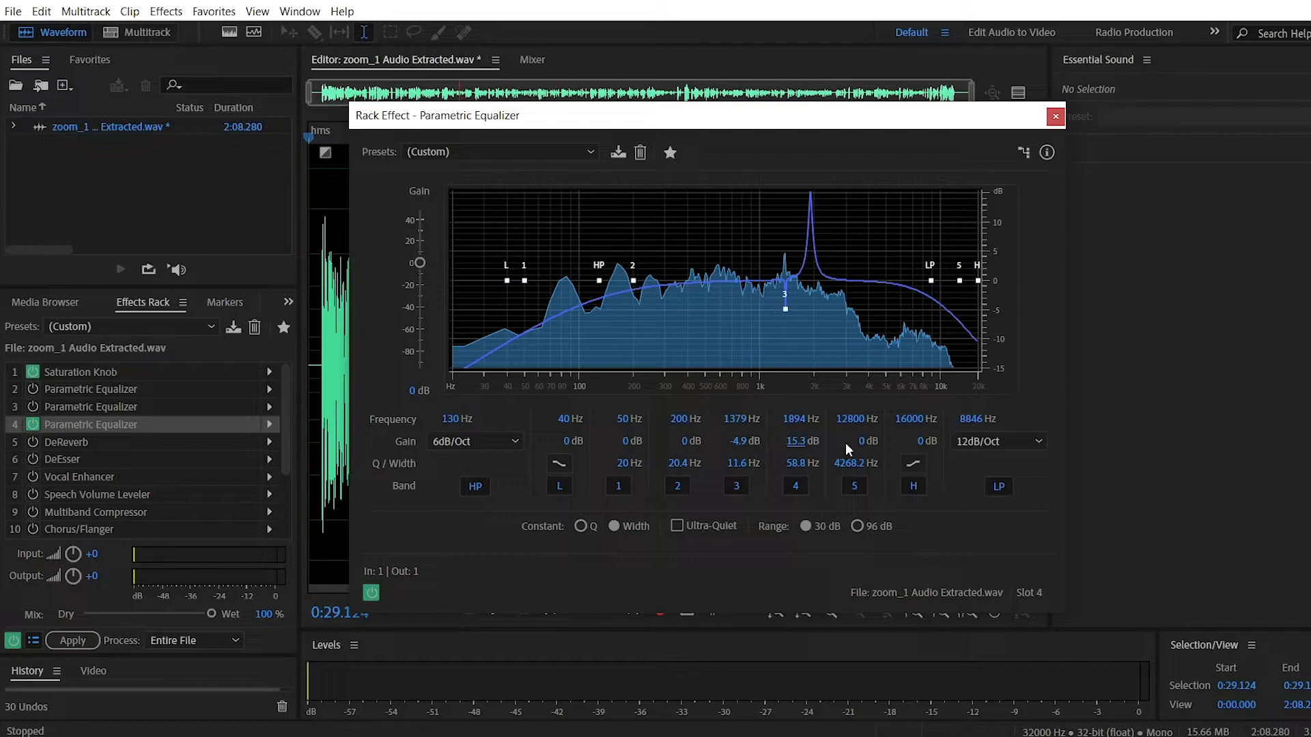
pyautogui.press('space')
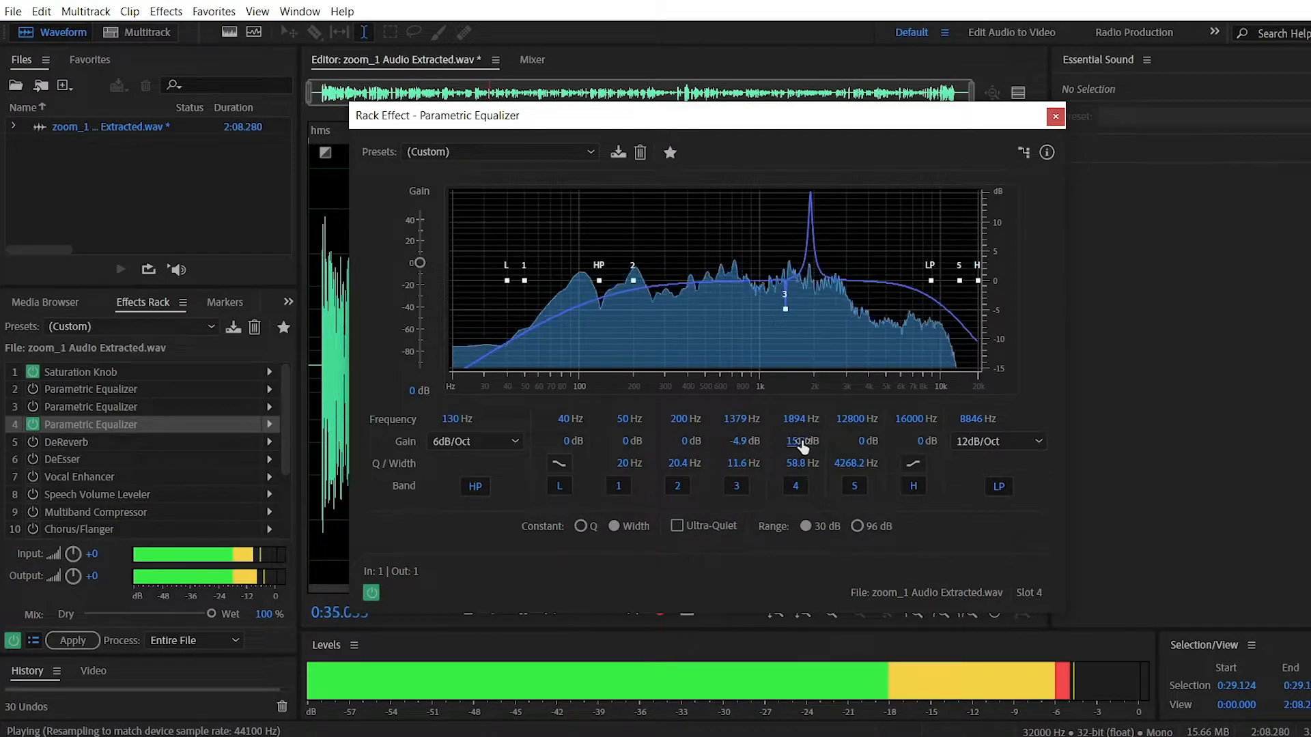
pyautogui.moveTo(802, 442); pyautogui.dragTo(609, 445)
pyautogui.press('space')
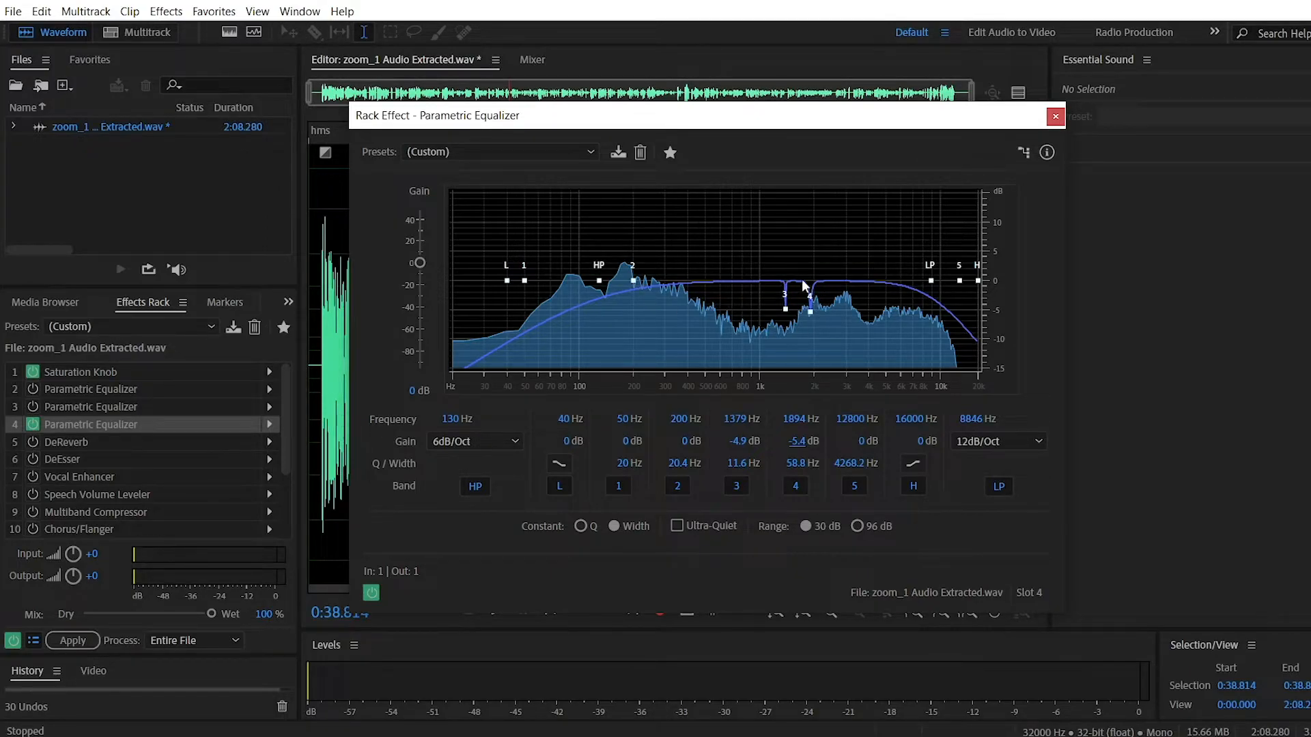
pyautogui.click(1054, 117)
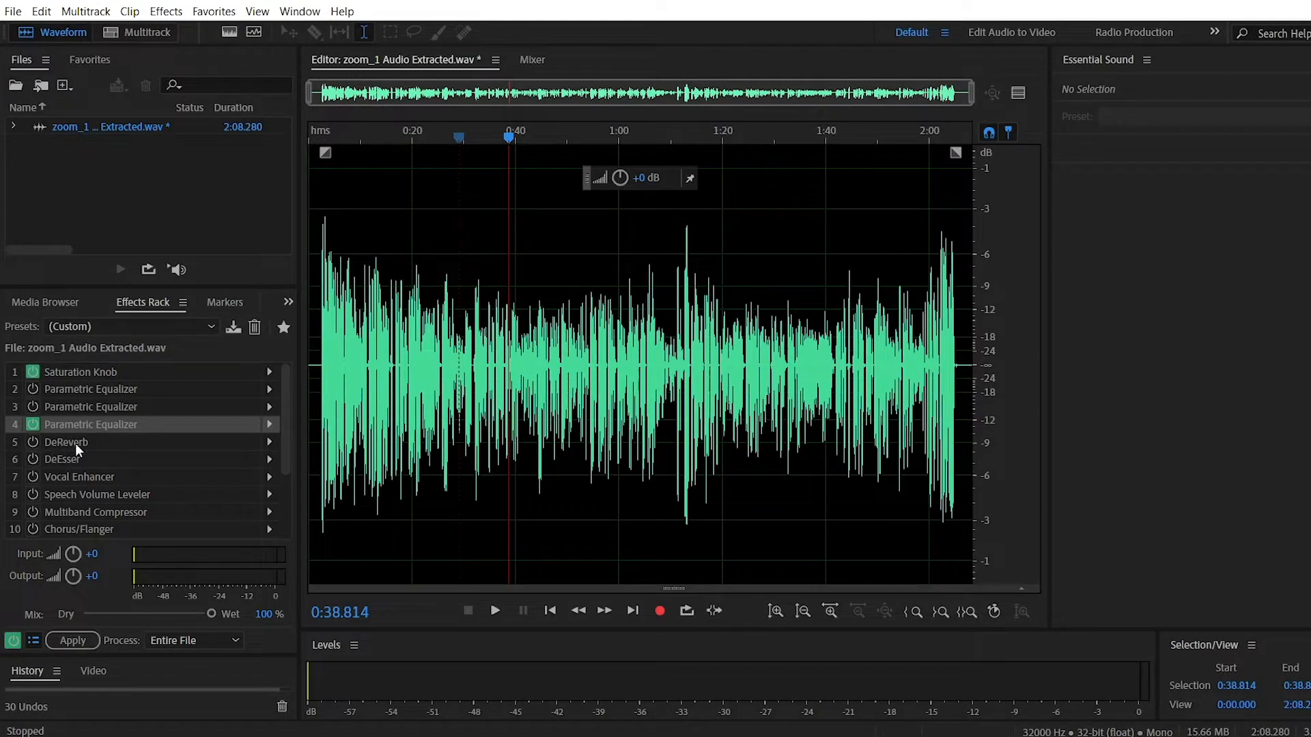
# Review the remaining rack slots and the Noise Reduction / Restoration effects available for slot 5, keeping DeReverb selected
pyautogui.scroll(-3, 77, 493)
pyautogui.scroll(3, 98, 478)
pyautogui.scroll(-3, 99, 480)
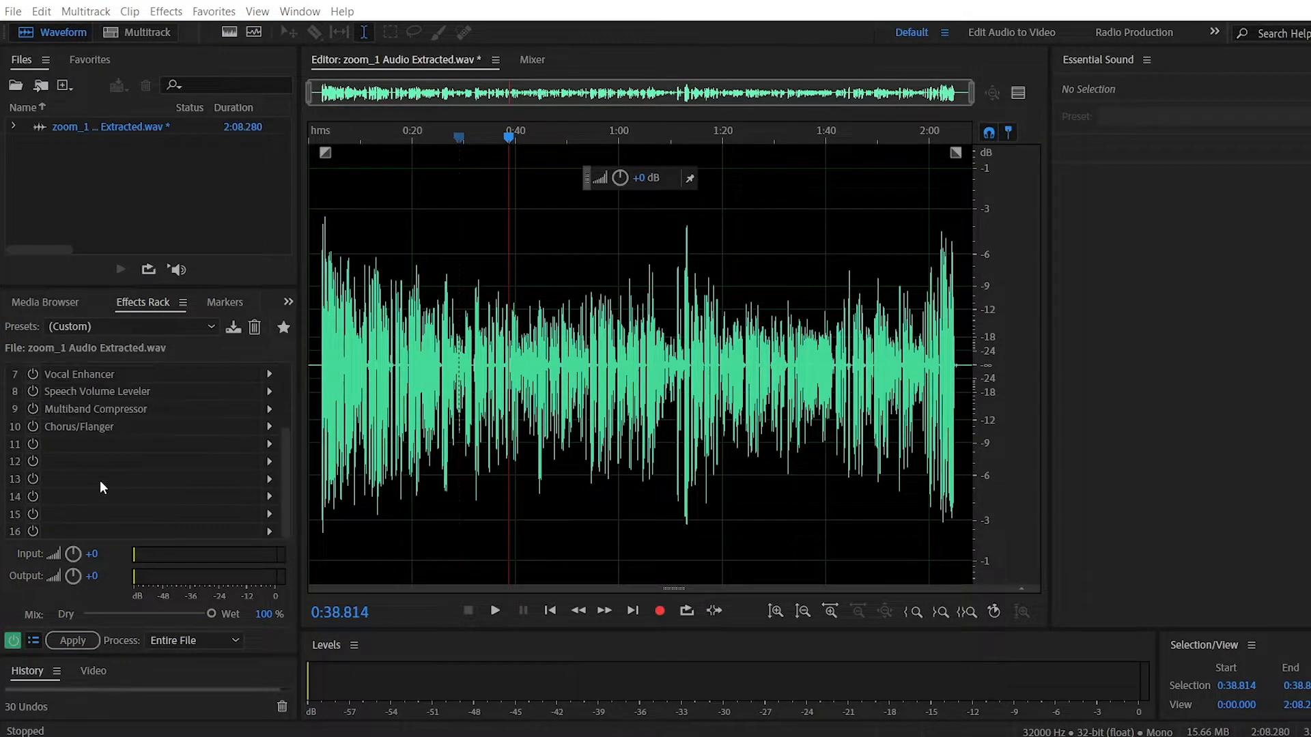
pyautogui.scroll(3, 100, 481)
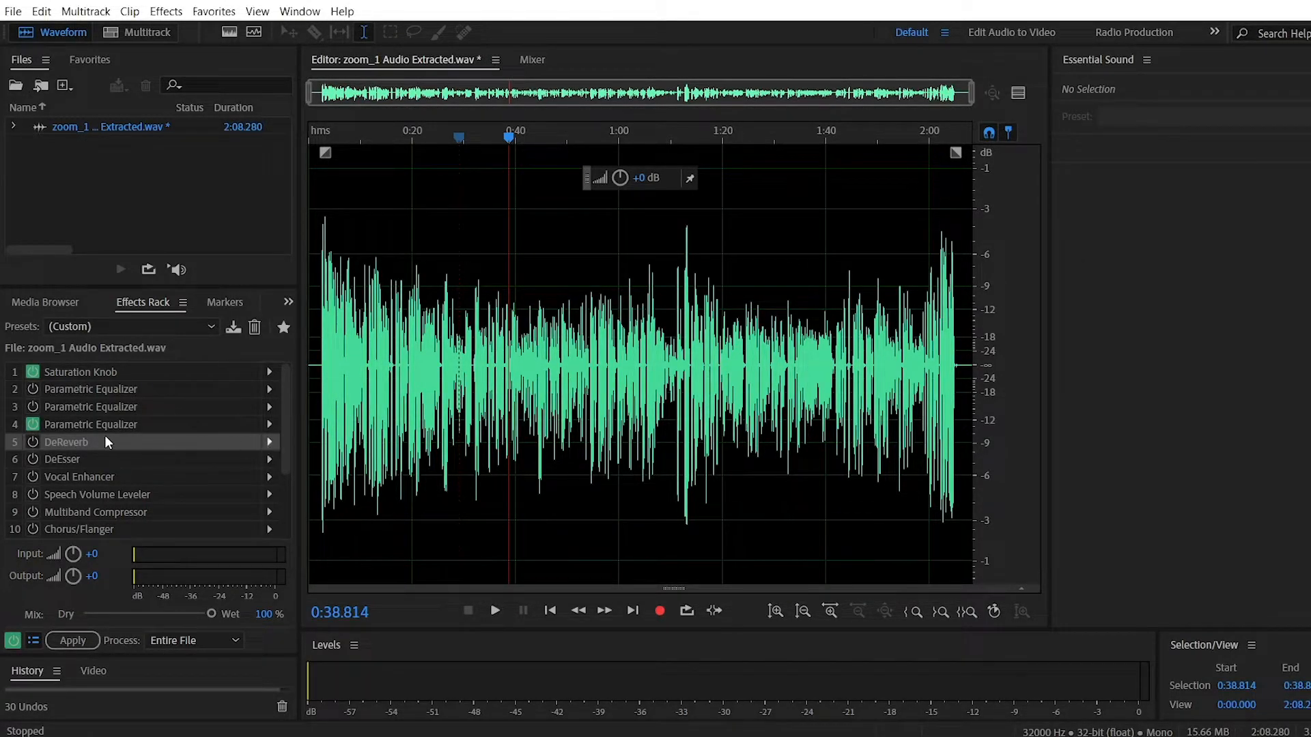
pyautogui.click(269, 442)
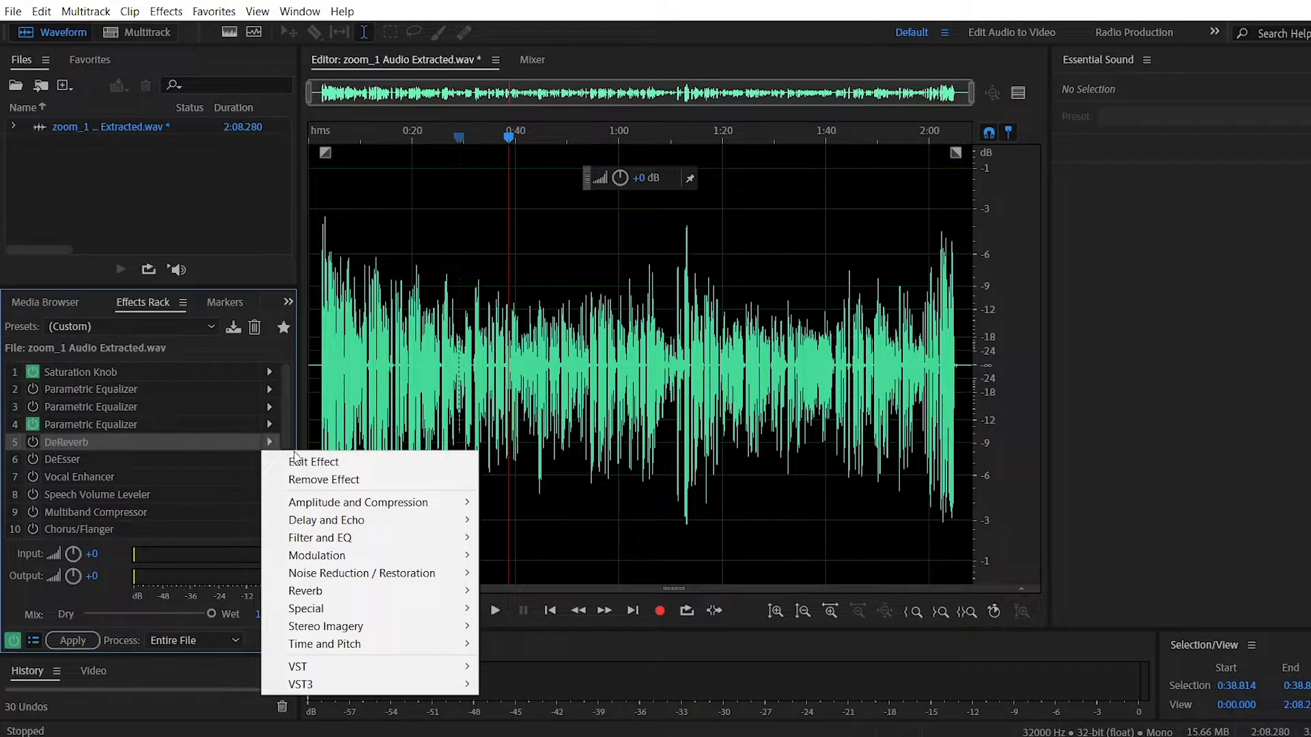
pyautogui.moveTo(340, 576)
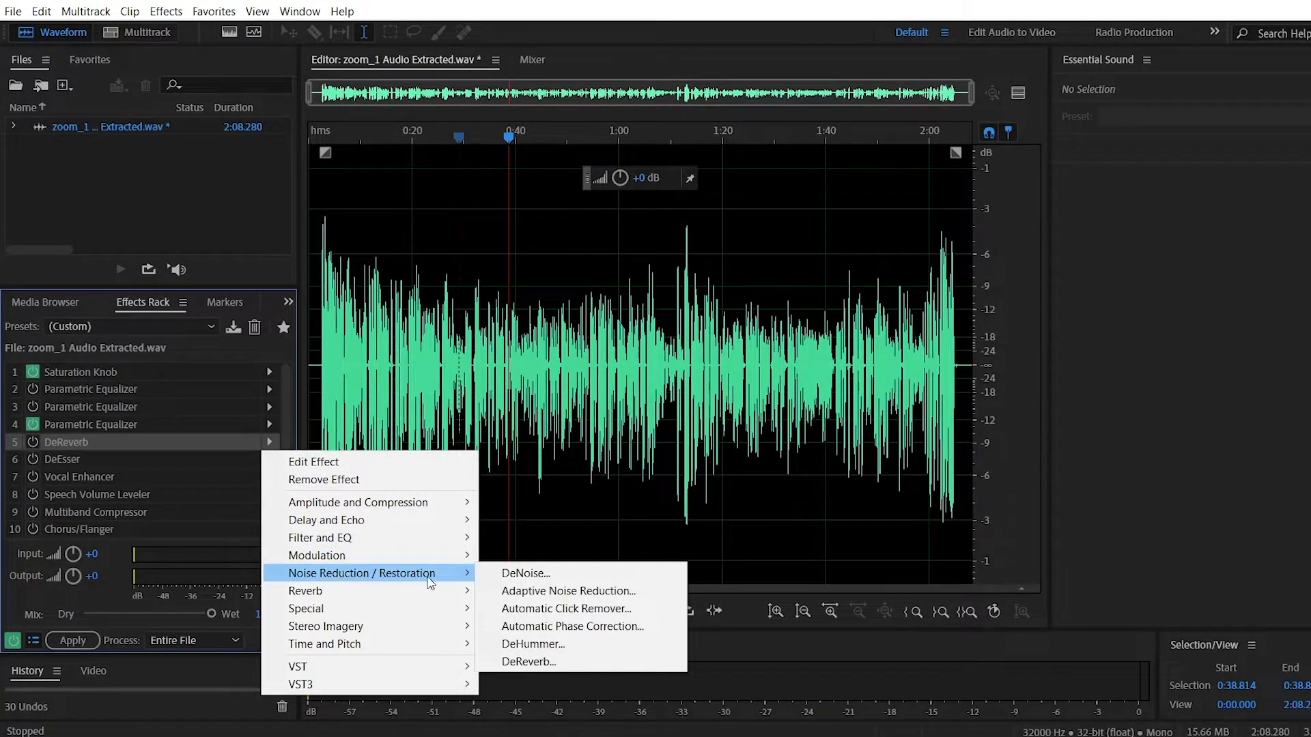
pyautogui.click(81, 443)
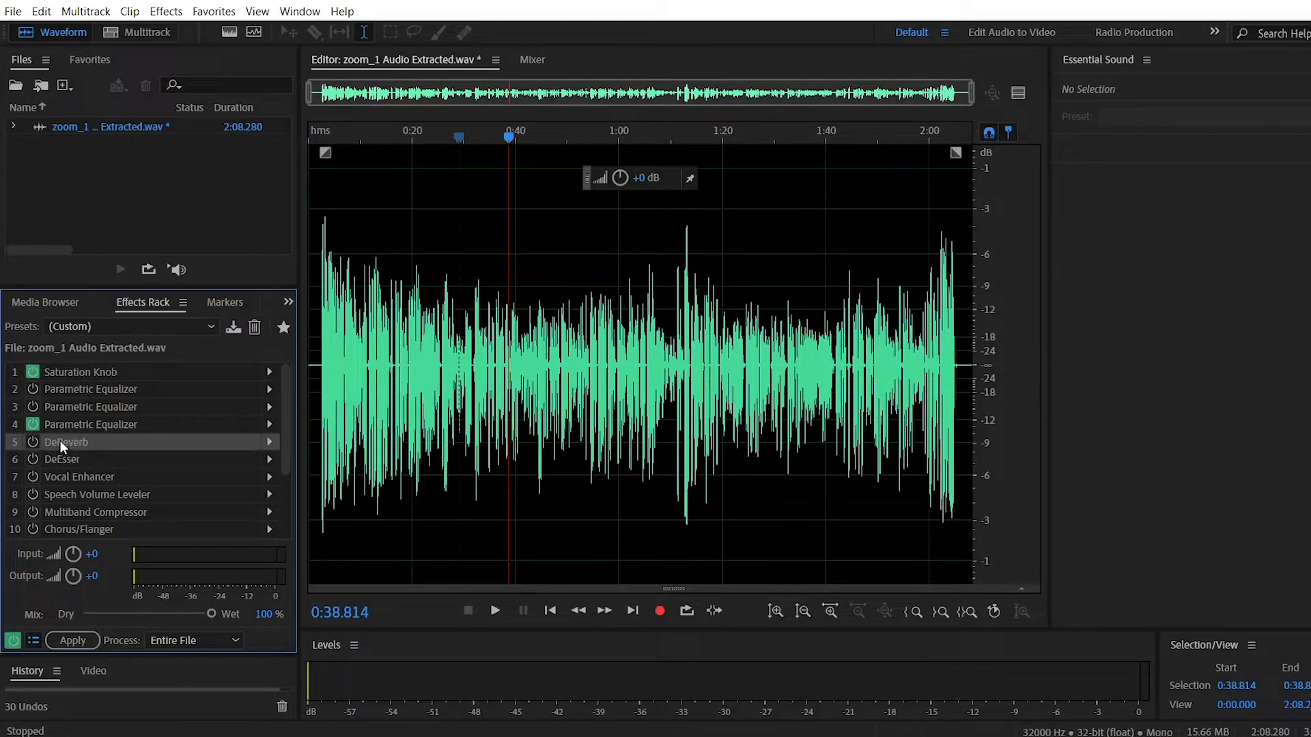
# Enable the slot 5 DeReverb, try a 100% amount during playback, settle on 27% and close its settings
pyautogui.doubleClick(60, 441)
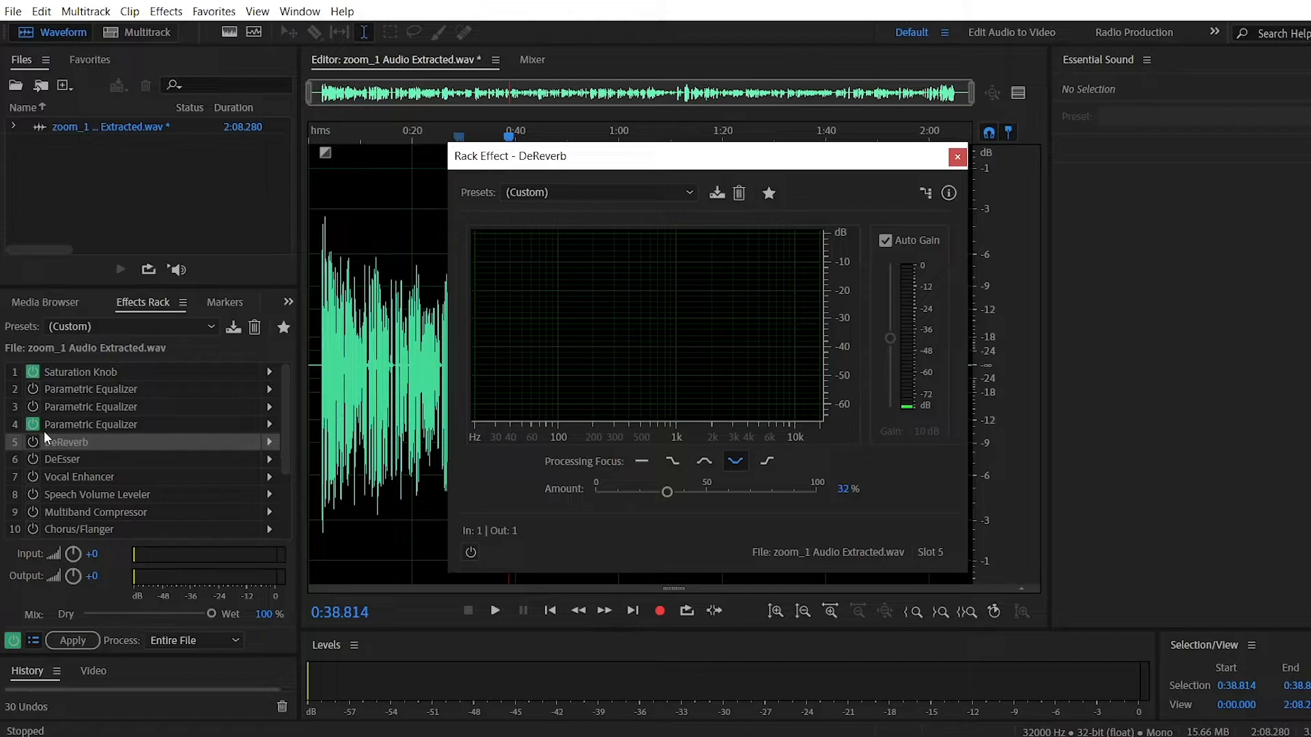
pyautogui.click(33, 442)
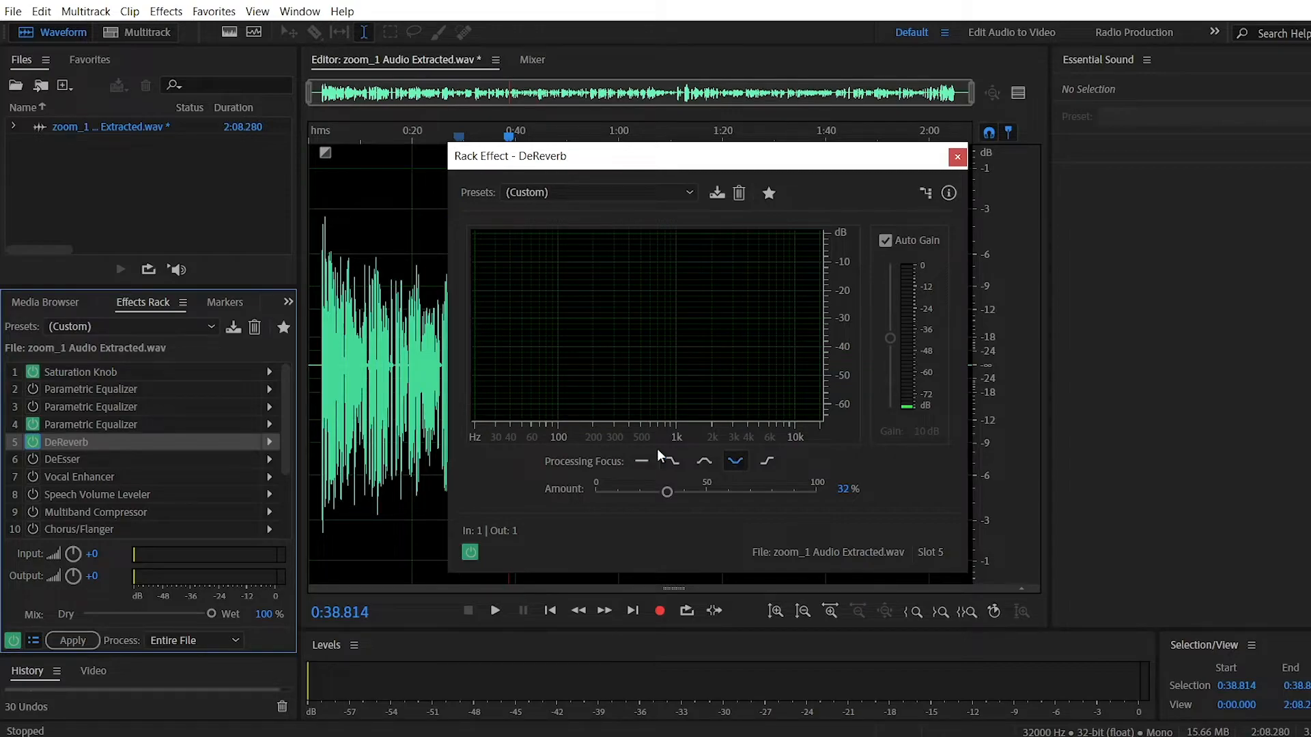
pyautogui.press('space')
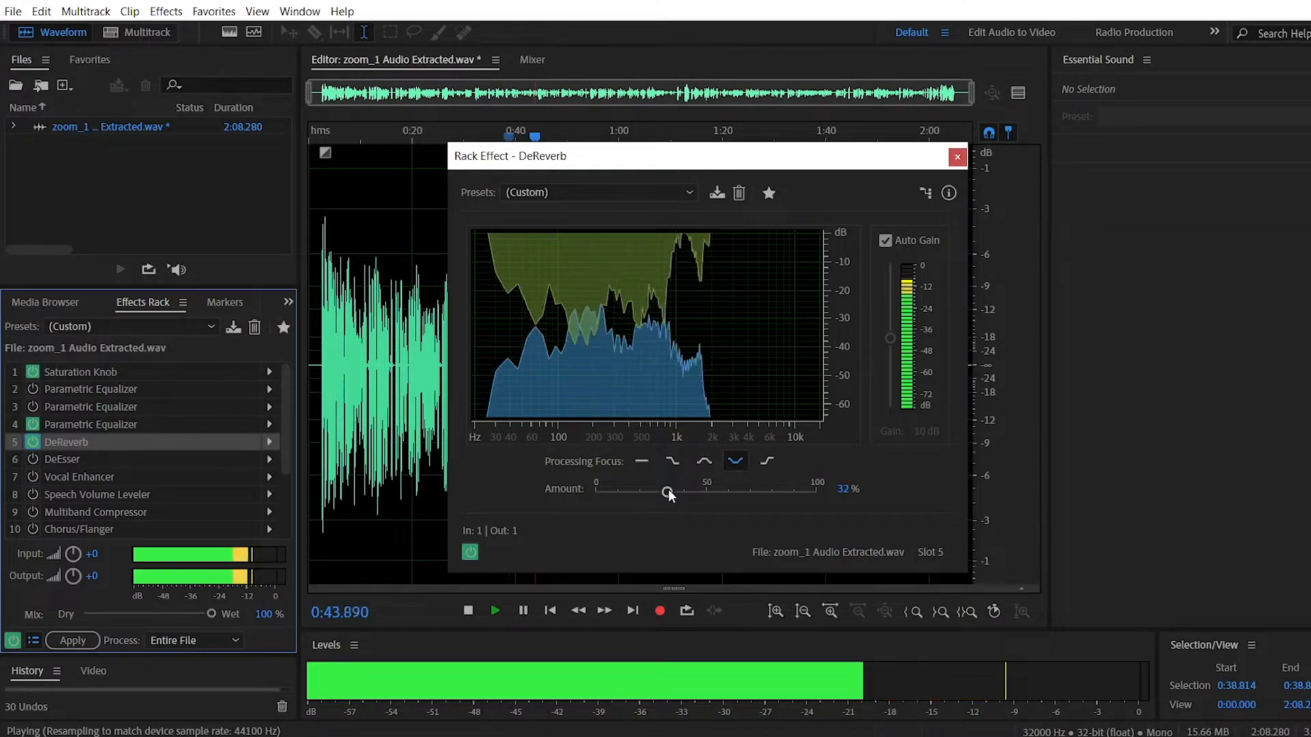
pyautogui.moveTo(668, 493); pyautogui.dragTo(813, 490)
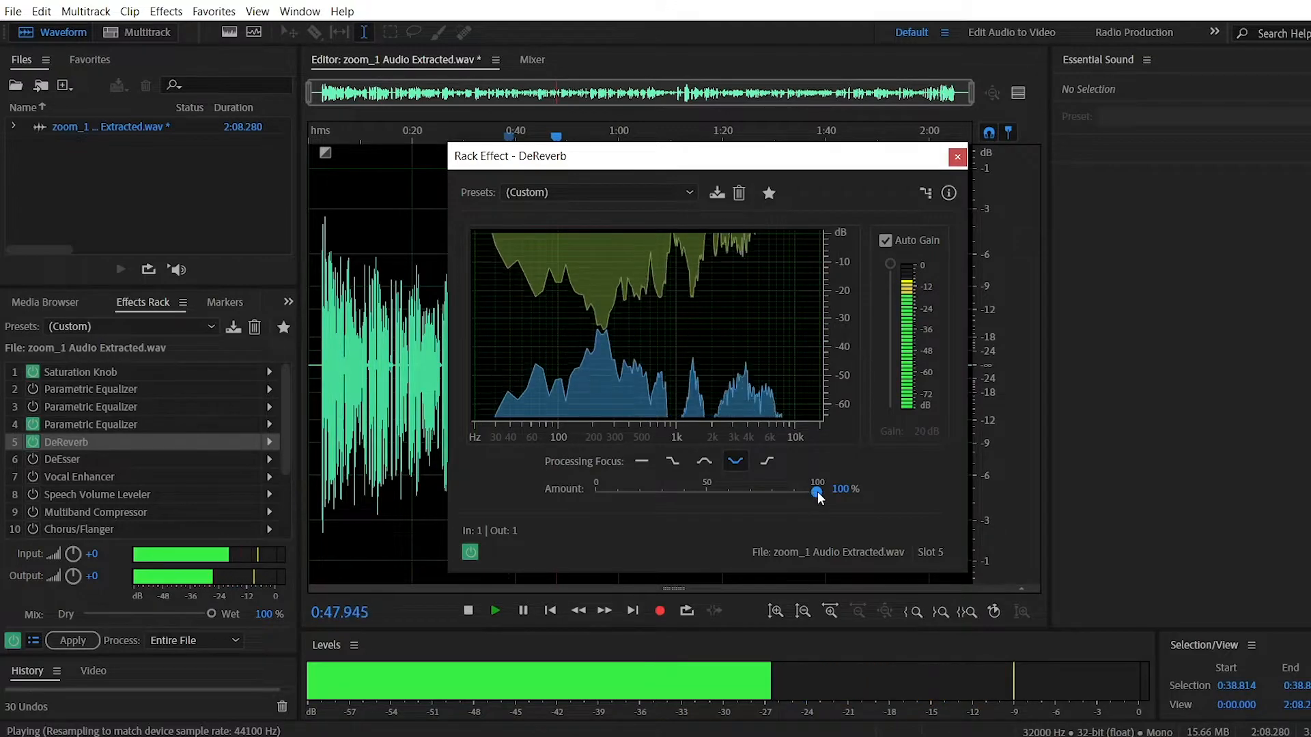
pyautogui.moveTo(816, 492); pyautogui.dragTo(656, 492)
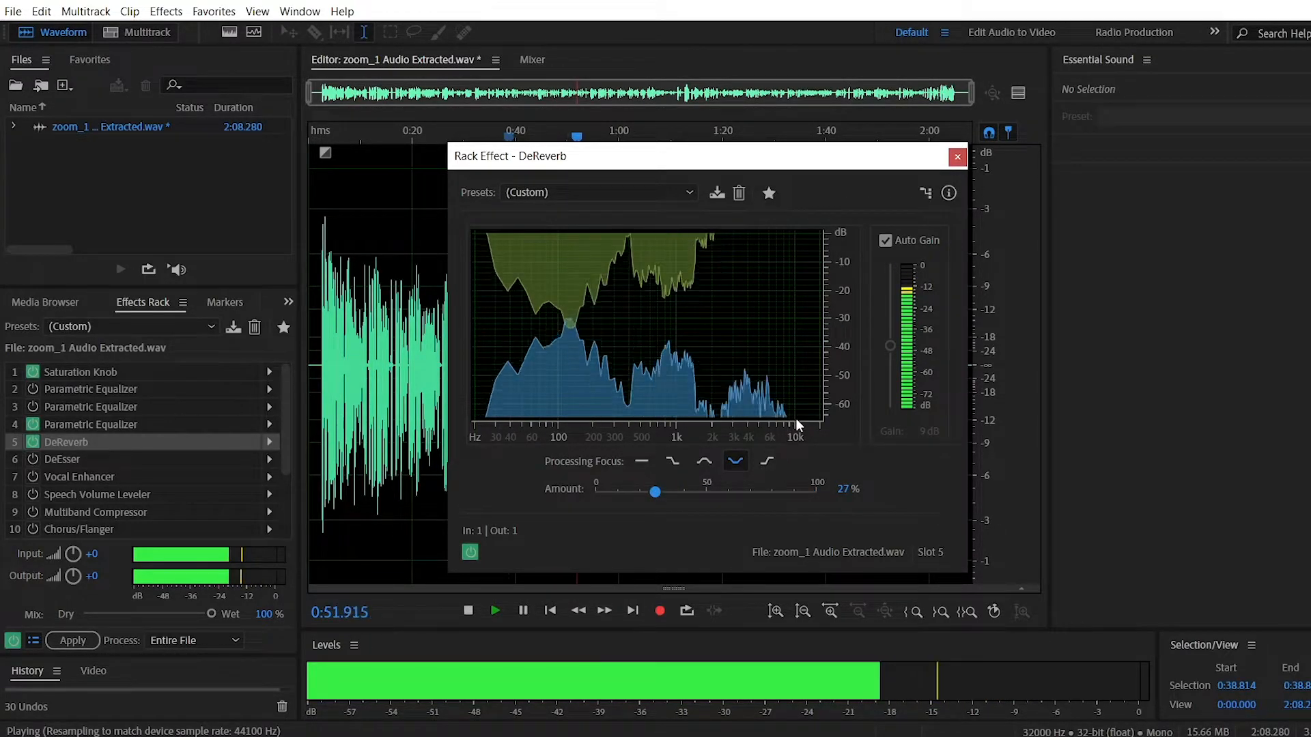
pyautogui.press('space')
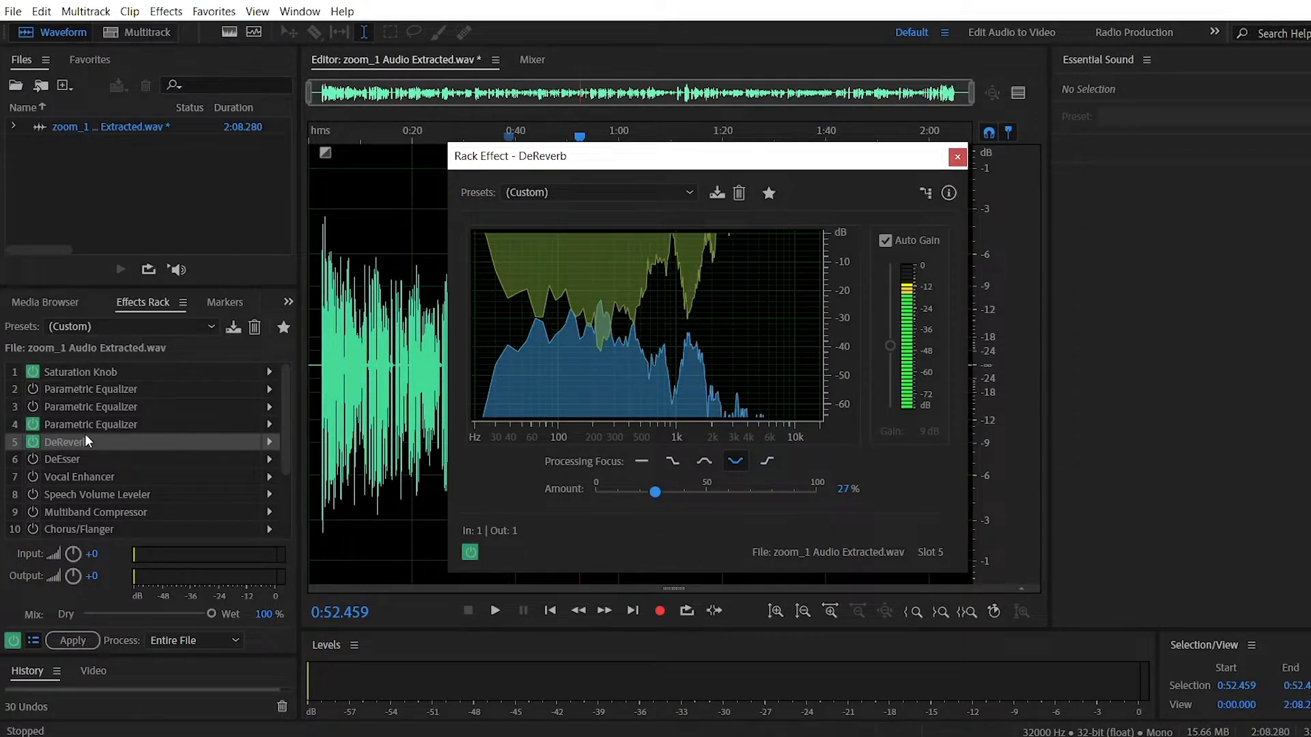
pyautogui.click(957, 157)
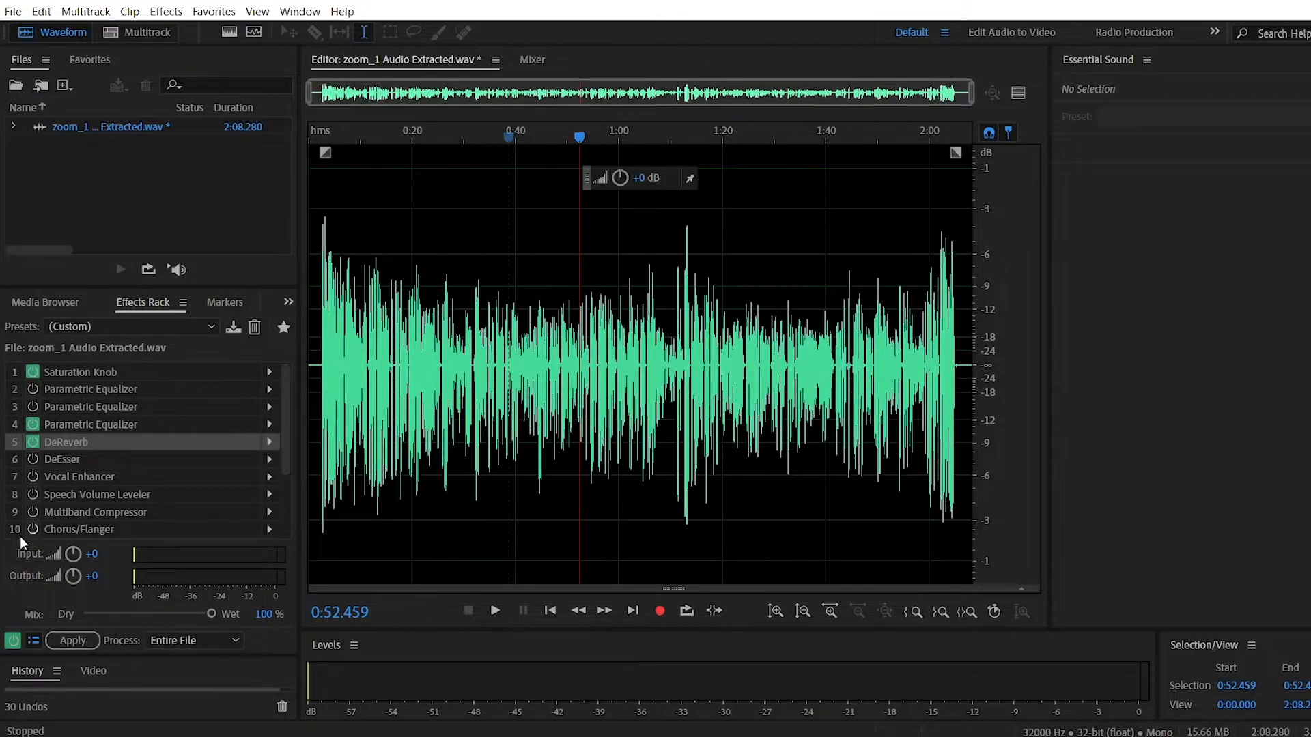
# Enable the slot 6 DeEsser with Output Sibilance Only and, during playback, widen its band to a 9350 Hz center and 7500 Hz bandwidth
pyautogui.doubleClick(73, 456)
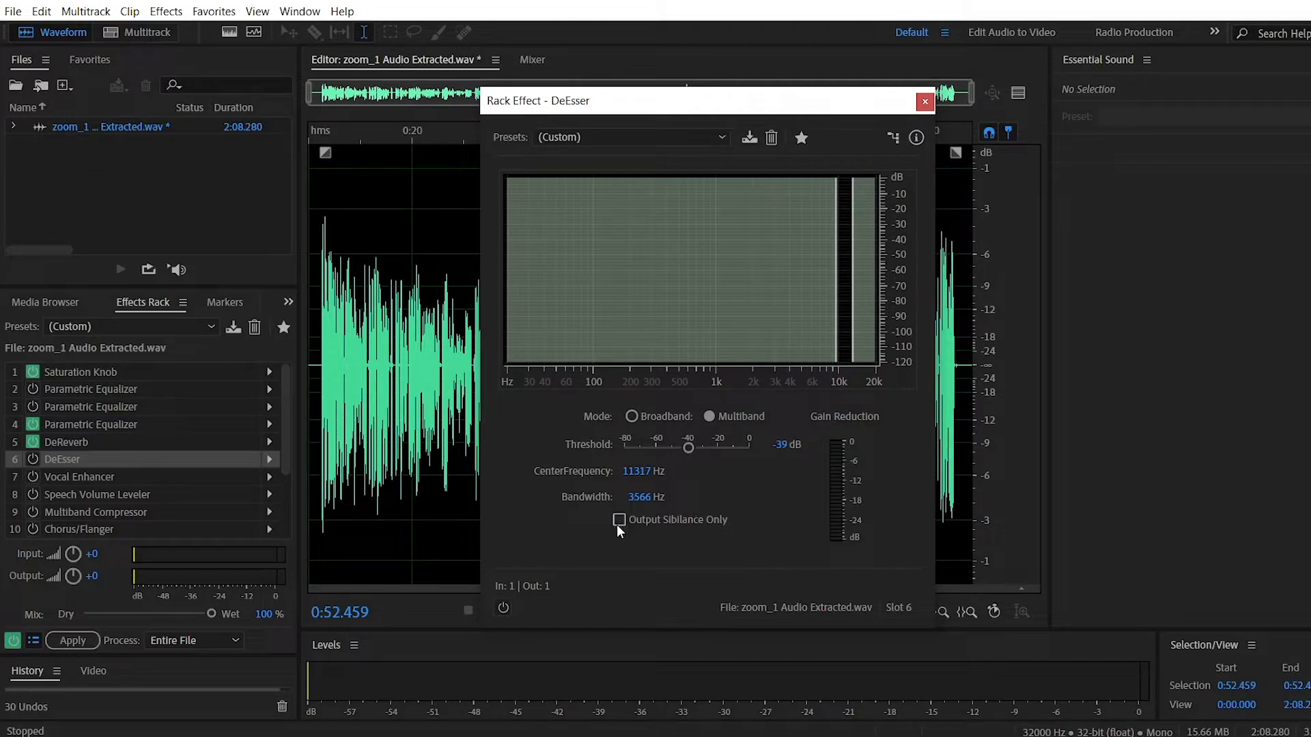
pyautogui.click(503, 607)
pyautogui.click(618, 520)
pyautogui.press('space')
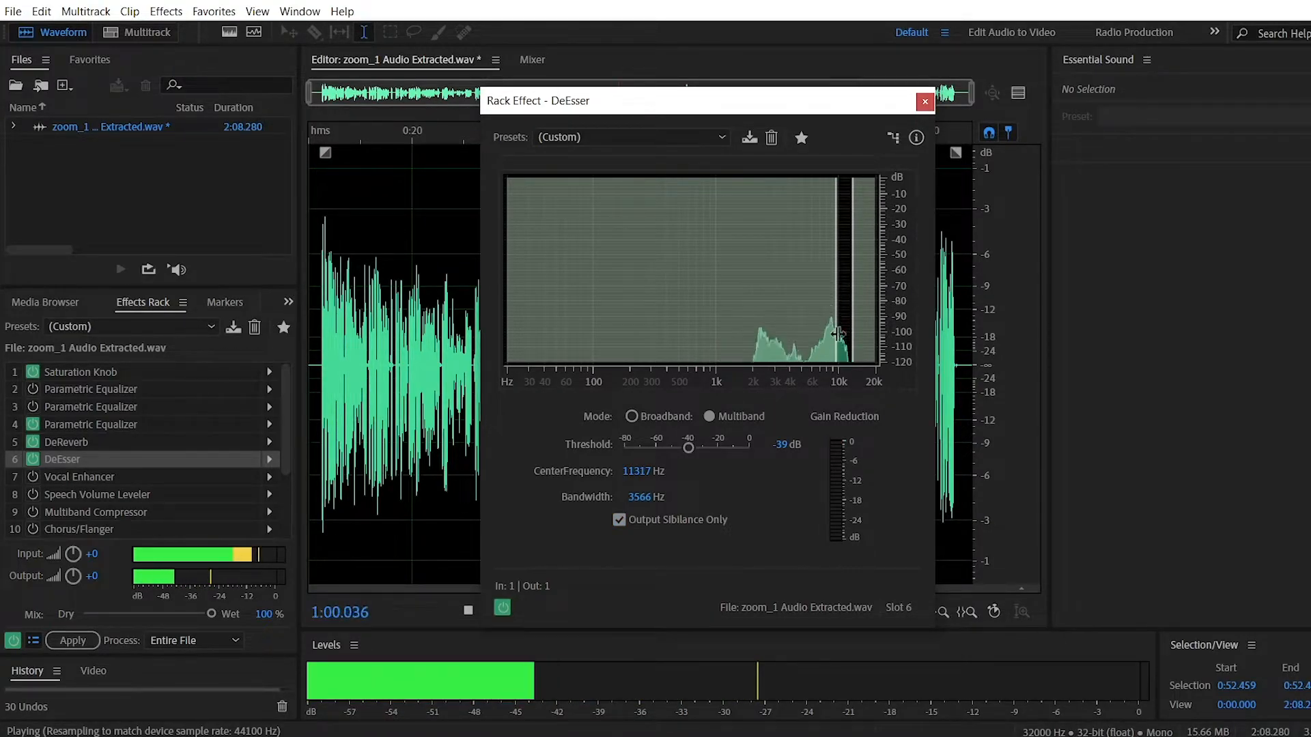
pyautogui.moveTo(837, 333); pyautogui.dragTo(808, 334)
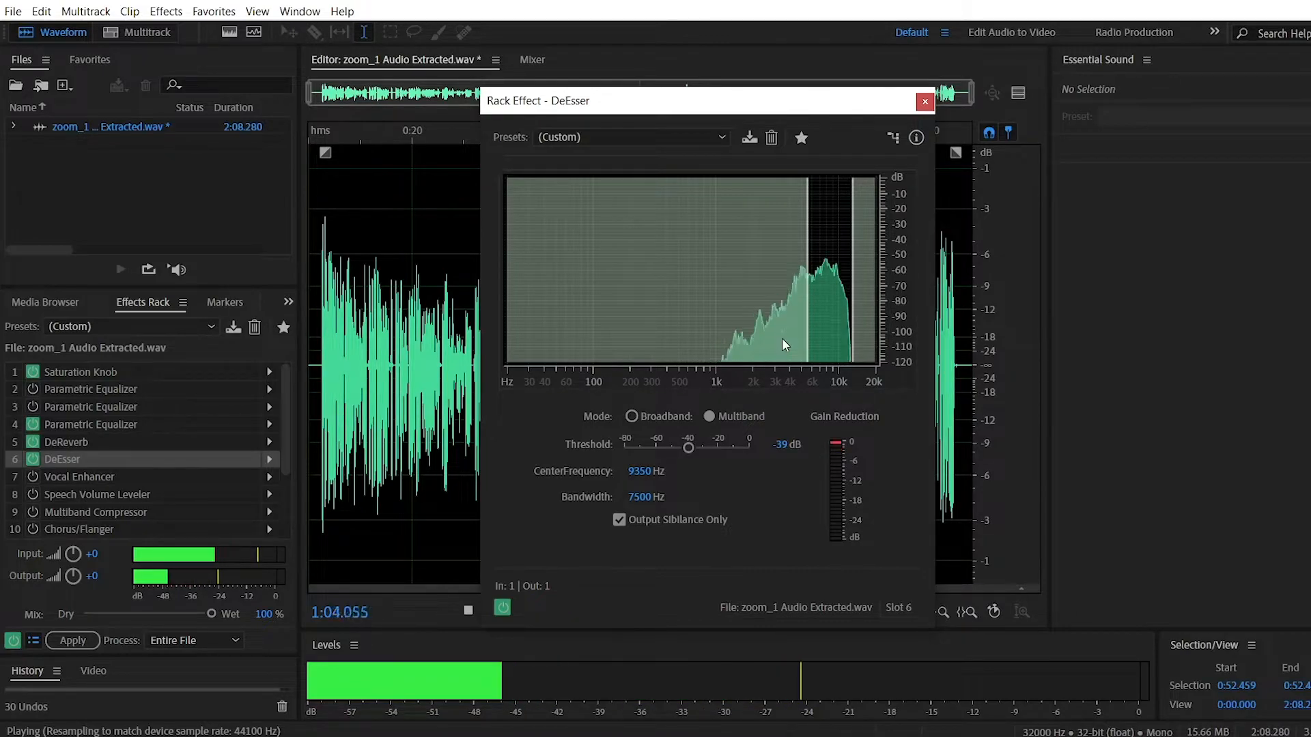
pyautogui.press('space')
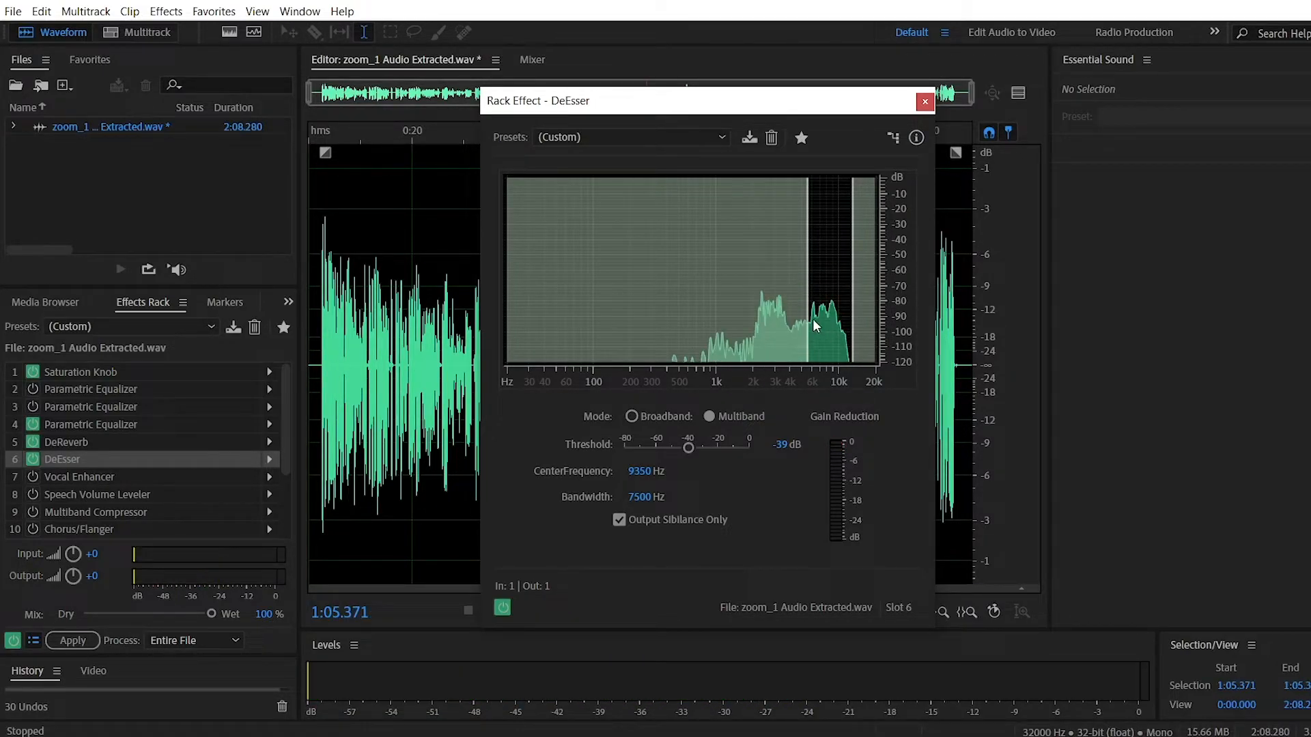
# Refine the DeEsser band to a 10793 Hz center frequency and 4979 Hz bandwidth, turn off Output Sibilance Only and stop playback
pyautogui.moveTo(807, 334); pyautogui.dragTo(830, 344)
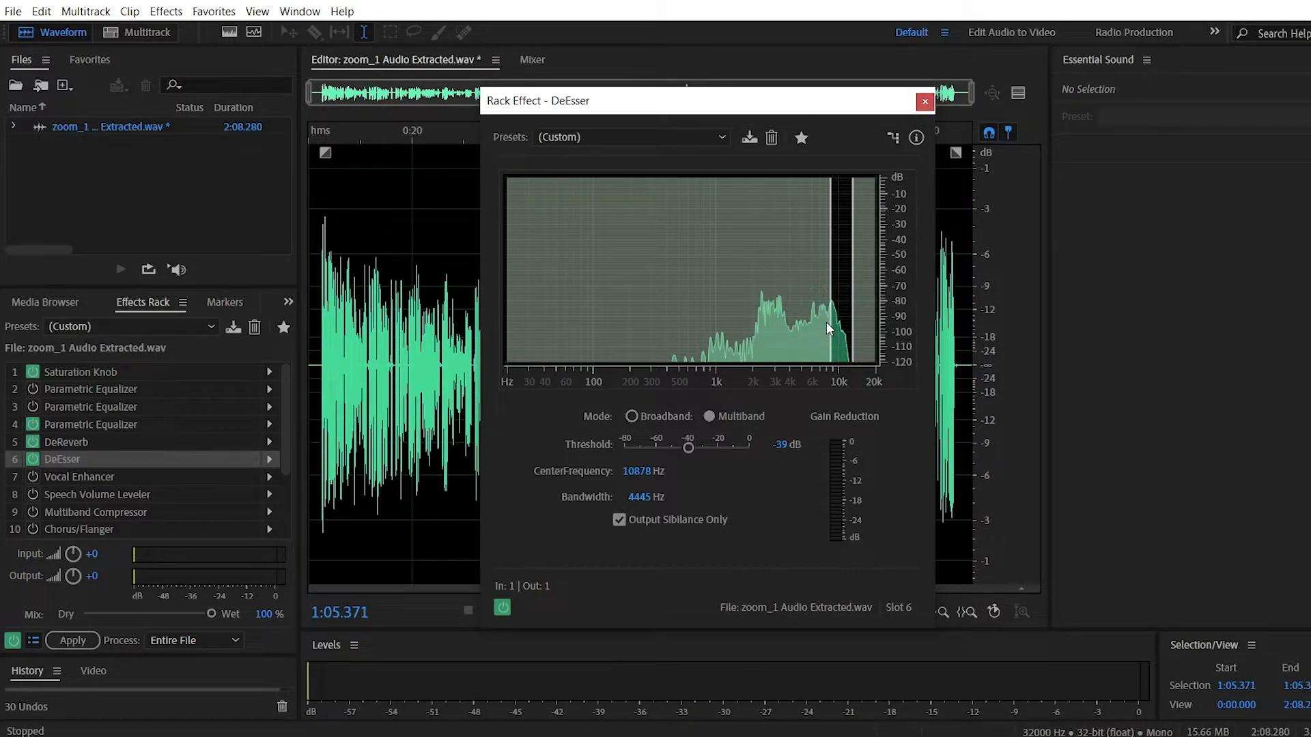
pyautogui.press('space')
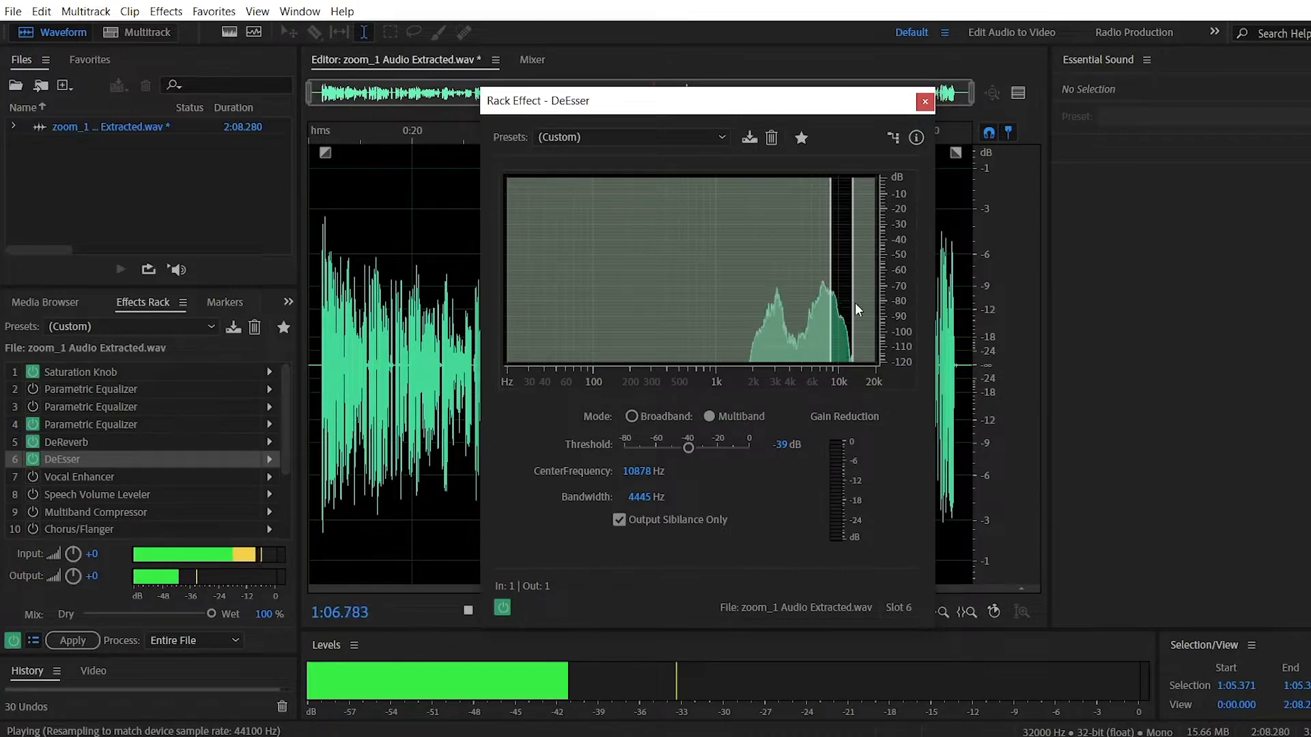
pyautogui.moveTo(852, 305); pyautogui.dragTo(828, 307)
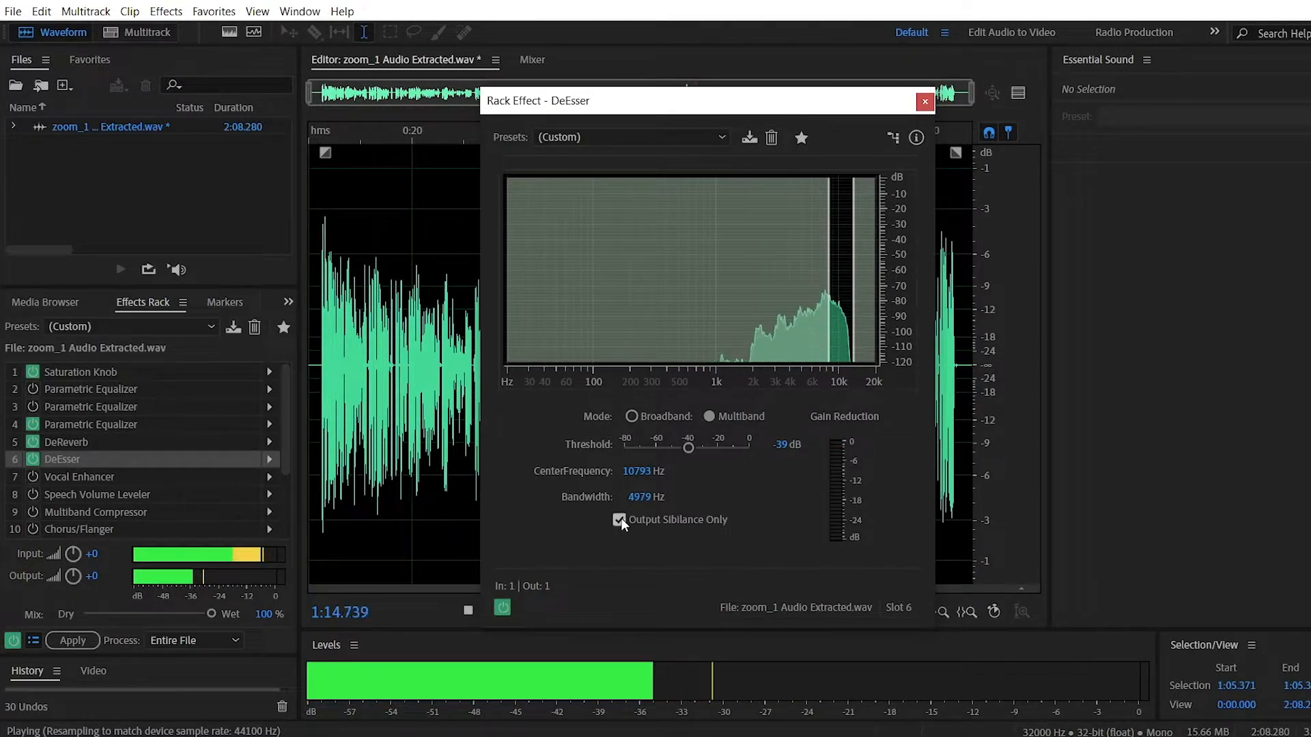
pyautogui.press('space')
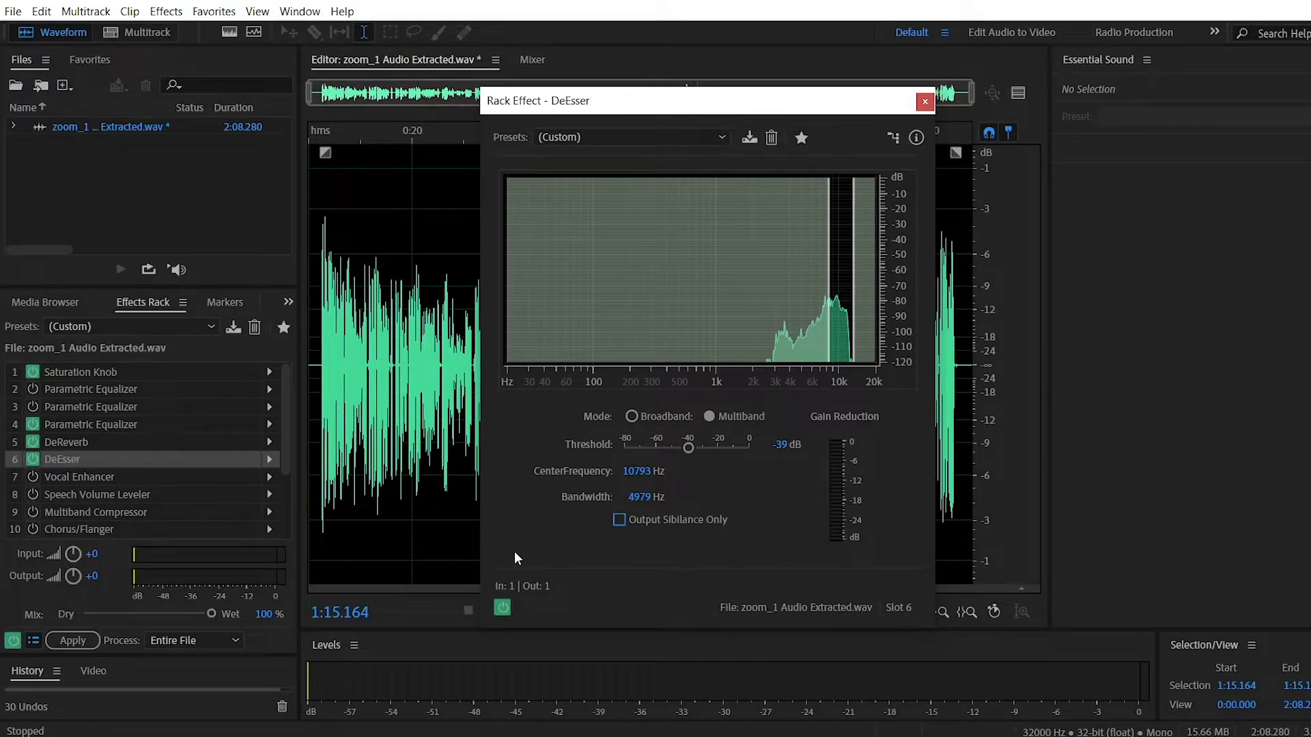
# Listen briefly to the full DeEsser output, stop playback and dismiss the low disk space notice
pyautogui.press('space')
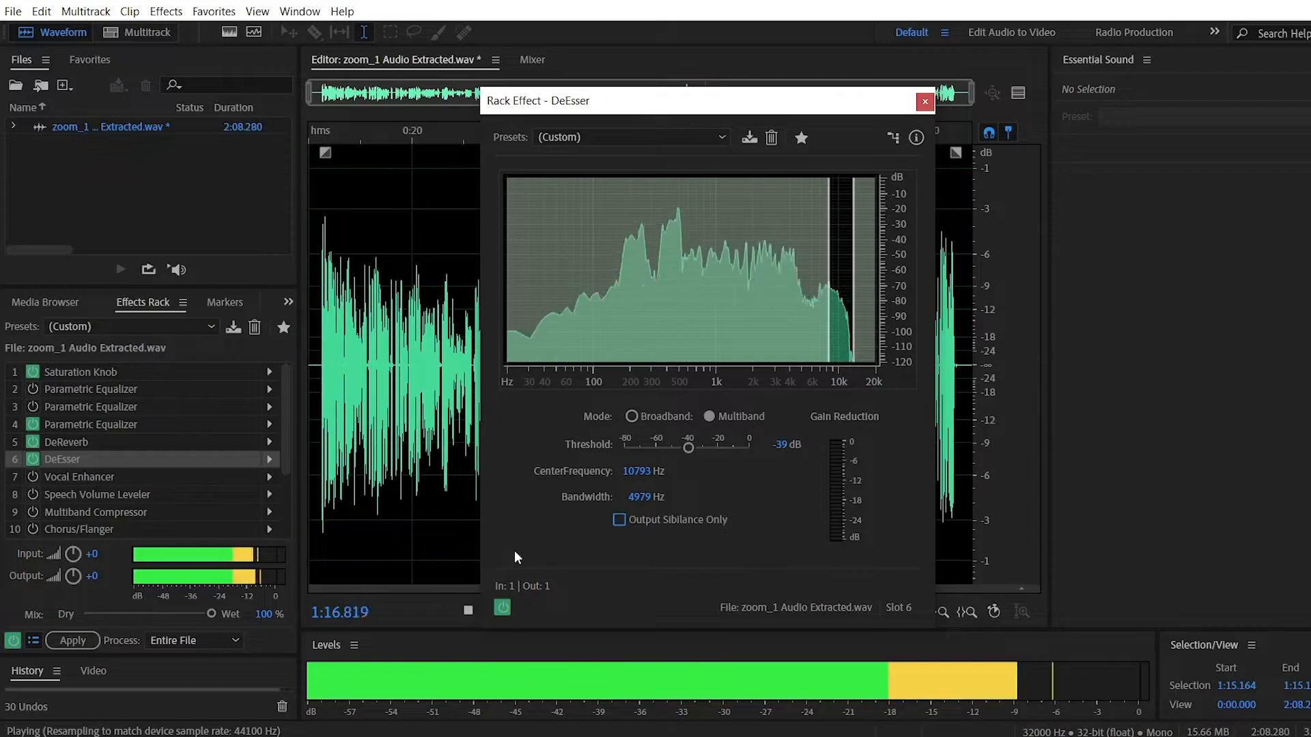
pyautogui.press('space')
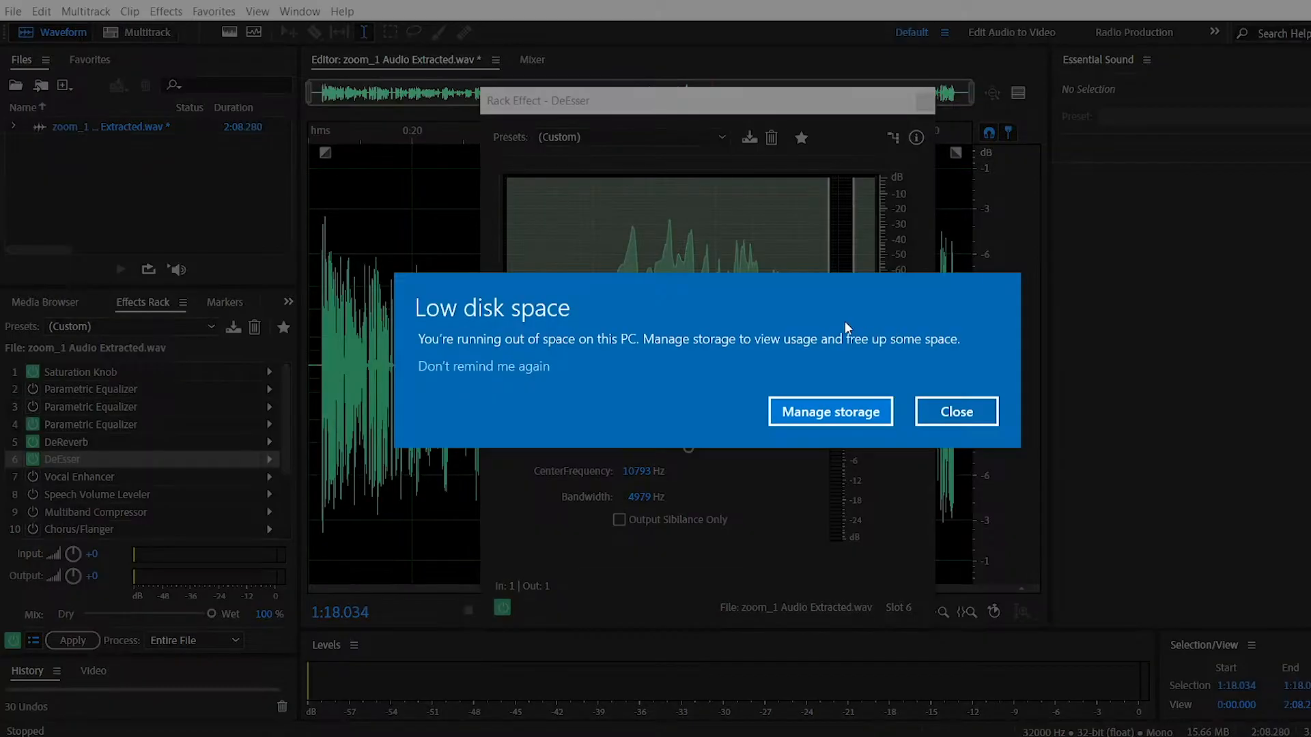
pyautogui.click(972, 418)
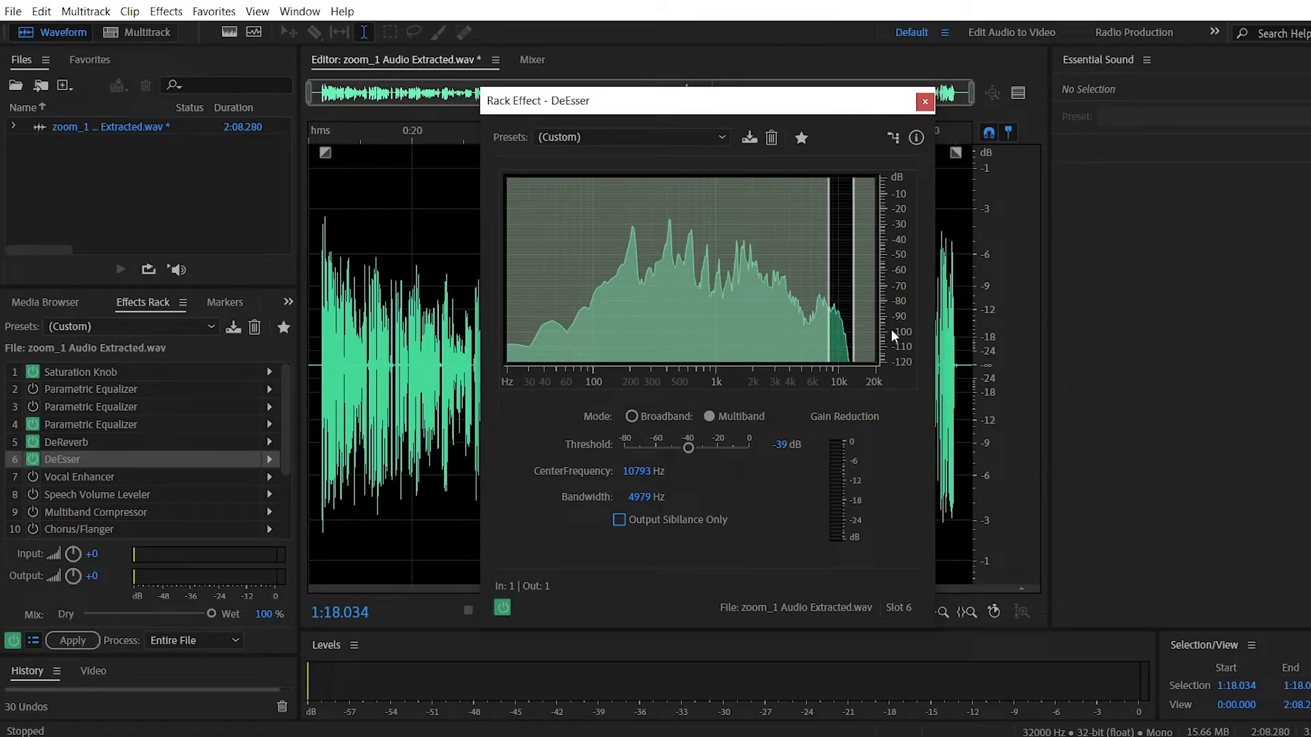
# Try a DeEsser threshold of -61.1 dB during playback, lower it to -71 dB and resume playback to compare
pyautogui.moveTo(689, 447); pyautogui.dragTo(656, 447)
pyautogui.press('space')
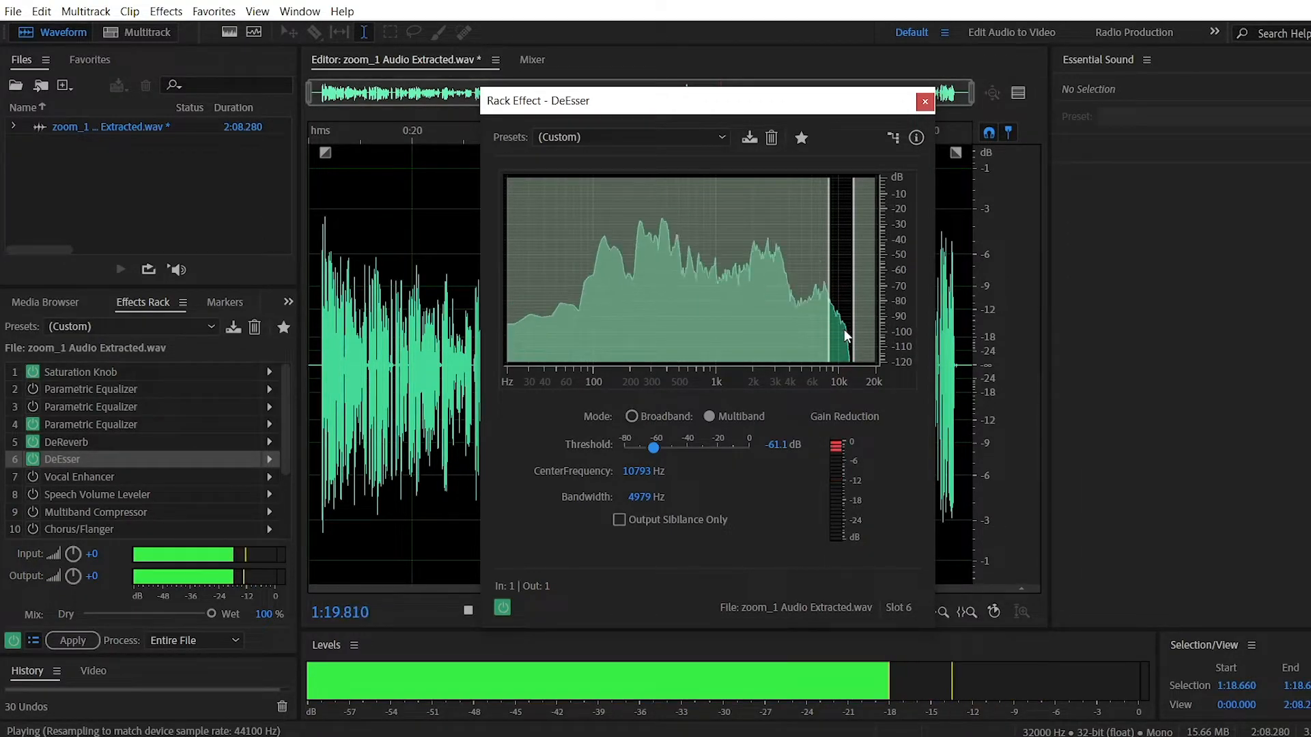
pyautogui.press('space')
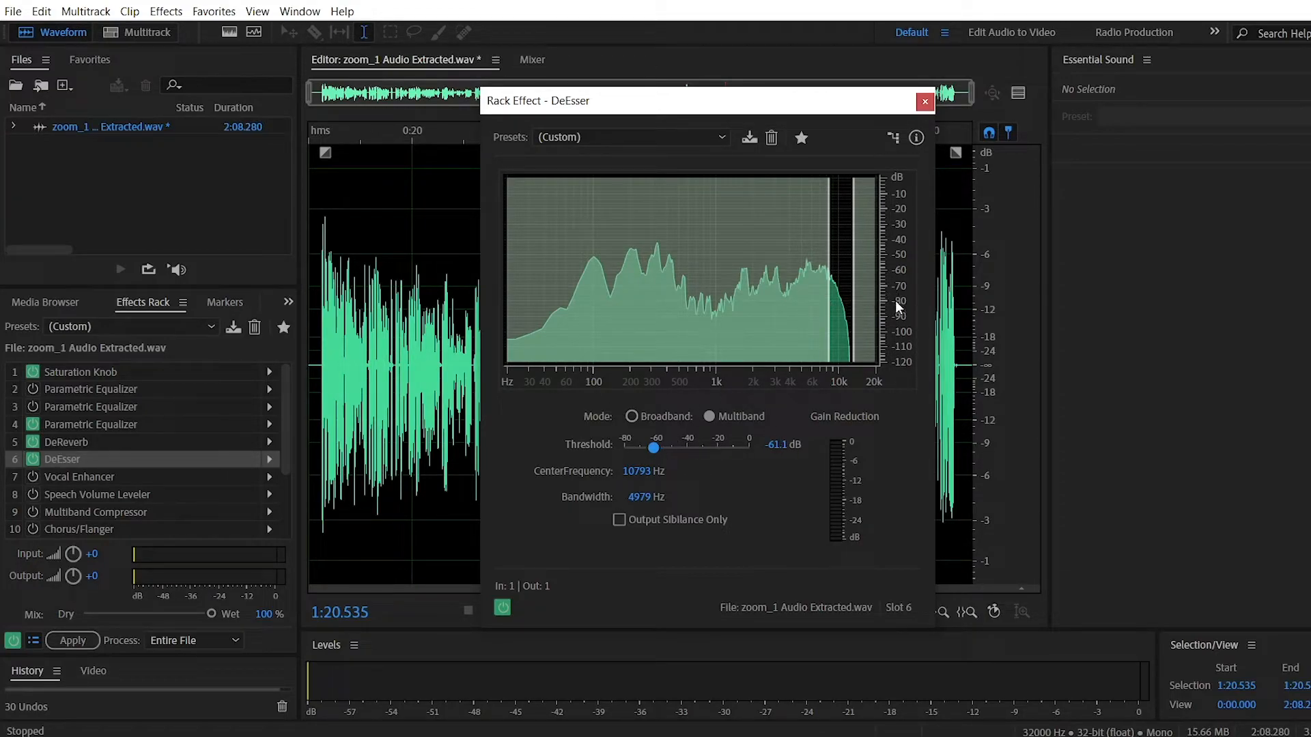
pyautogui.moveTo(649, 453); pyautogui.dragTo(638, 453)
pyautogui.press('space')
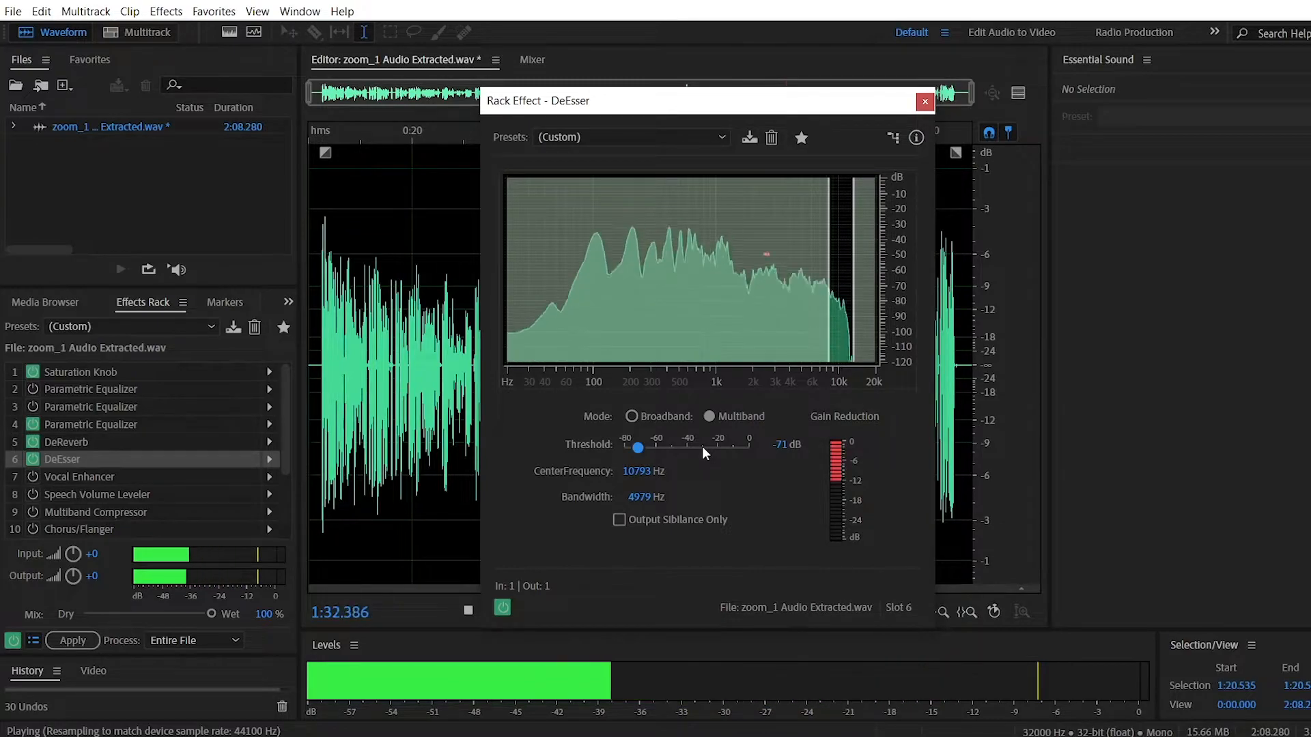
# Stop playback, narrow the DeEsser band to an 11152 Hz center frequency and 4261 Hz bandwidth, and close its settings
pyautogui.press('space')
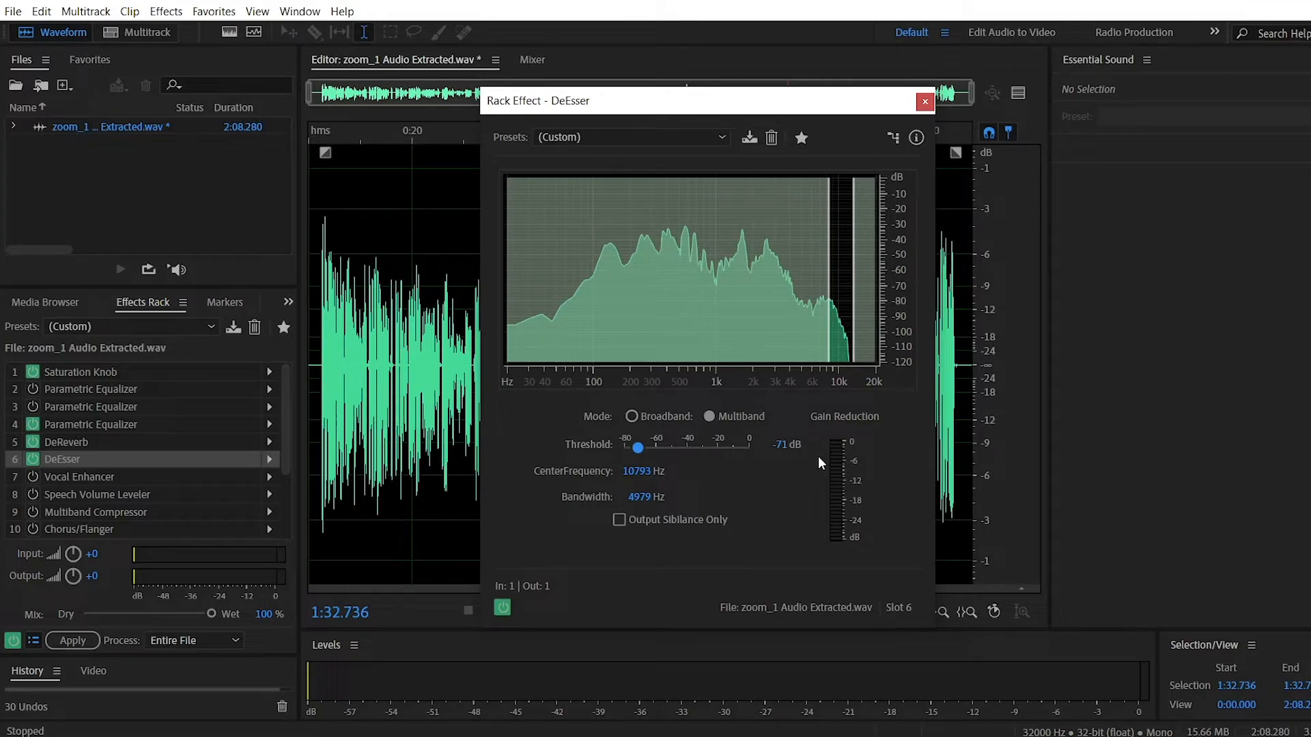
pyautogui.moveTo(828, 333); pyautogui.dragTo(833, 333)
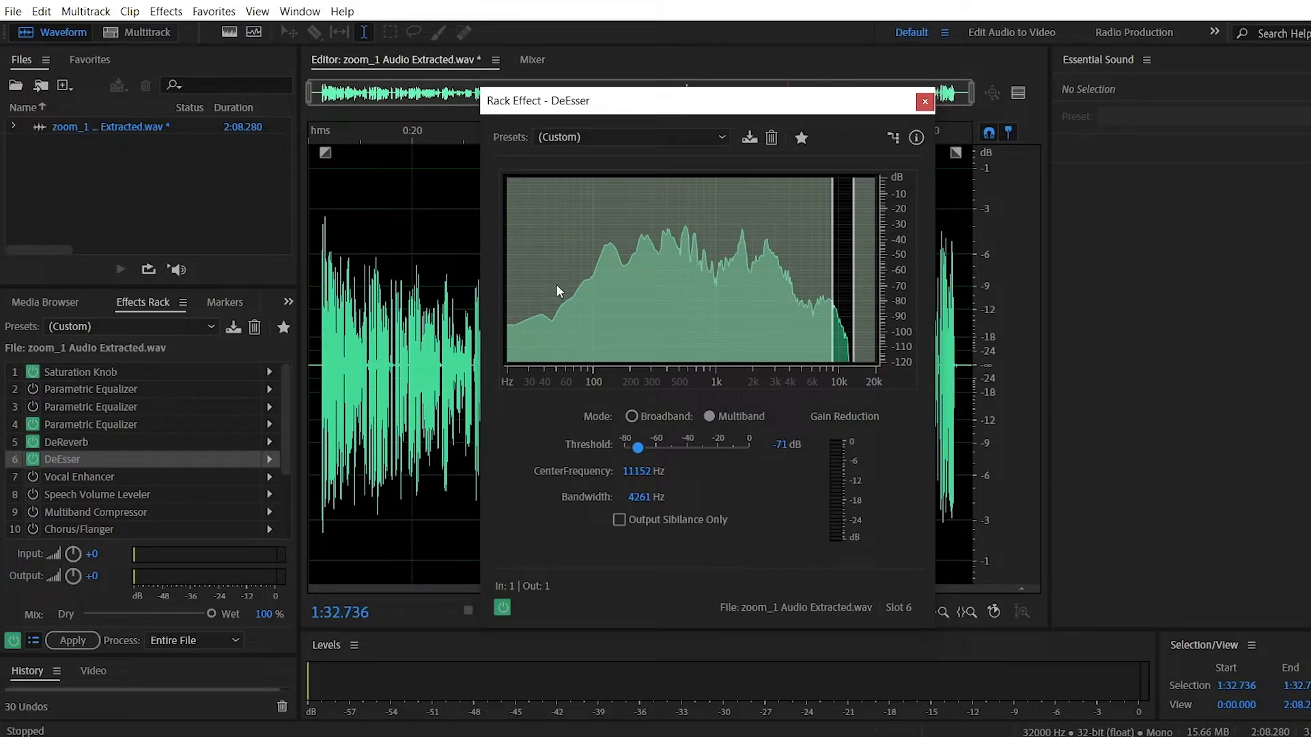
pyautogui.click(924, 102)
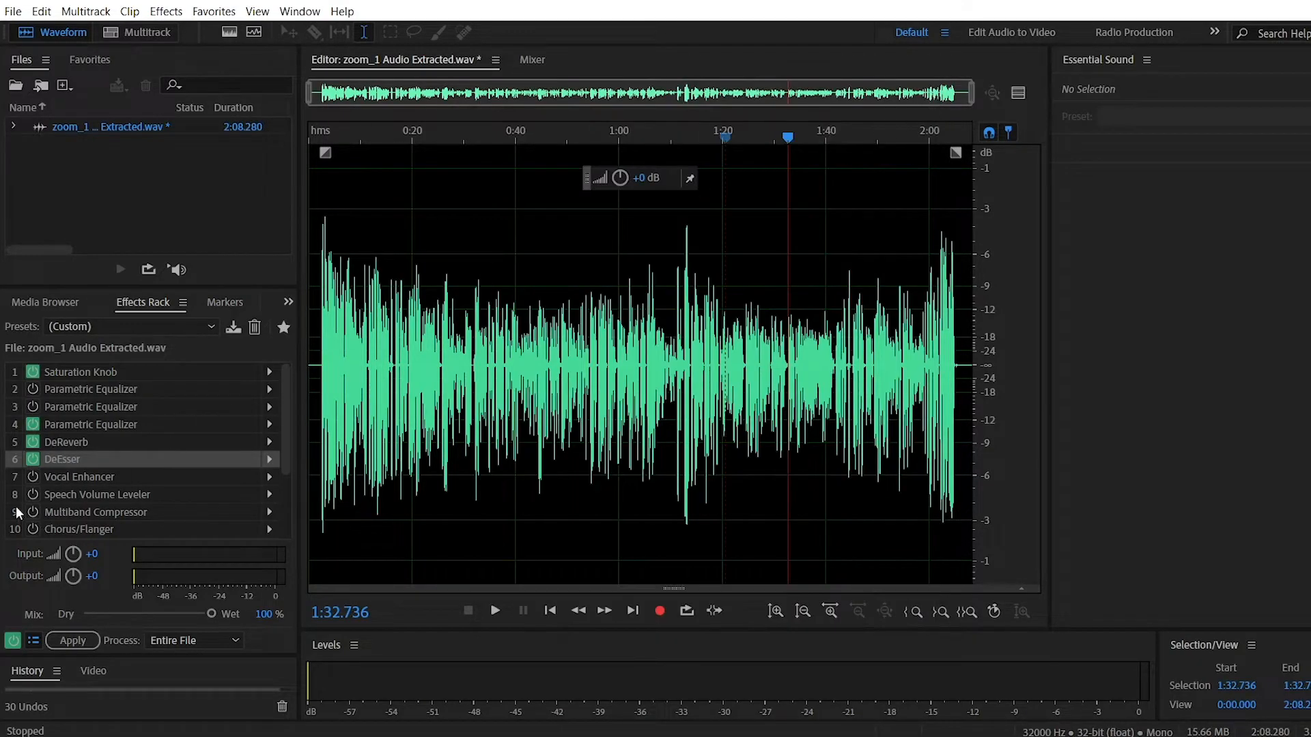
# Enable the slot 7 Vocal Enhancer and look through the available effect categories for where it is found
pyautogui.click(32, 477)
pyautogui.click(269, 477)
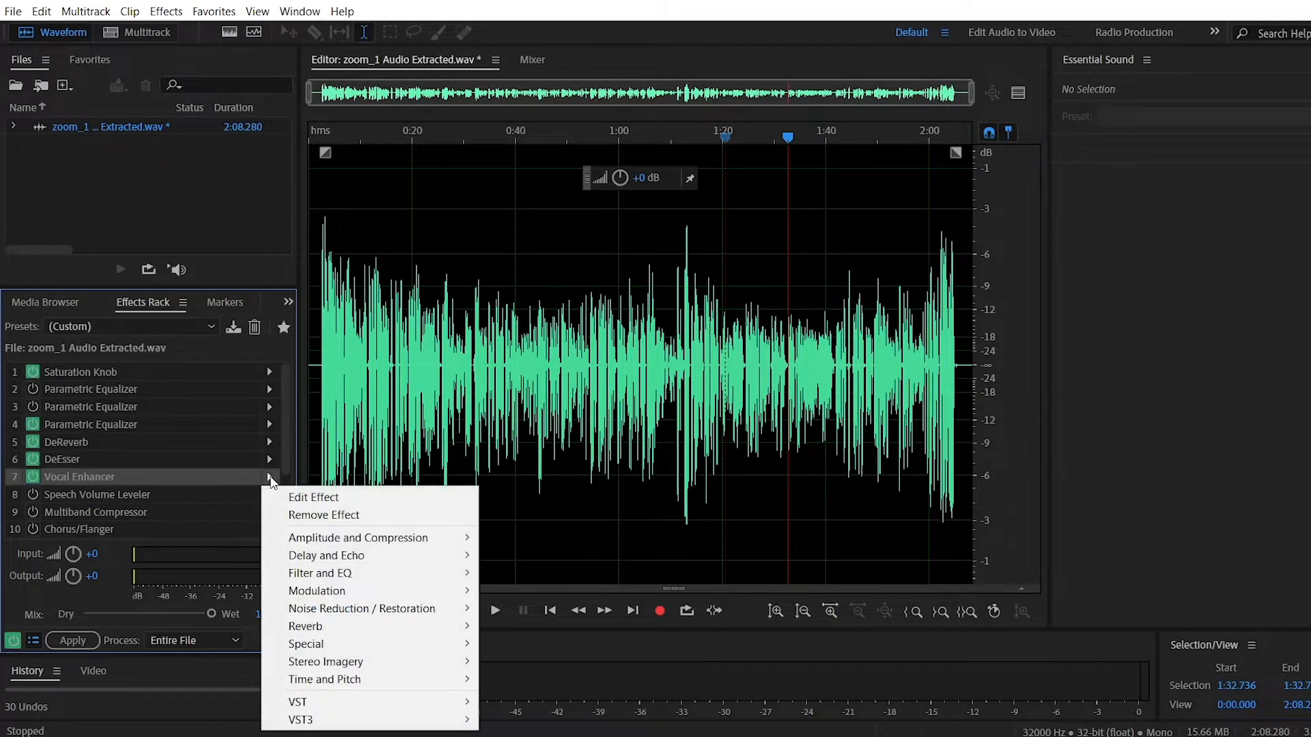
pyautogui.click(269, 454)
pyautogui.moveTo(352, 591)
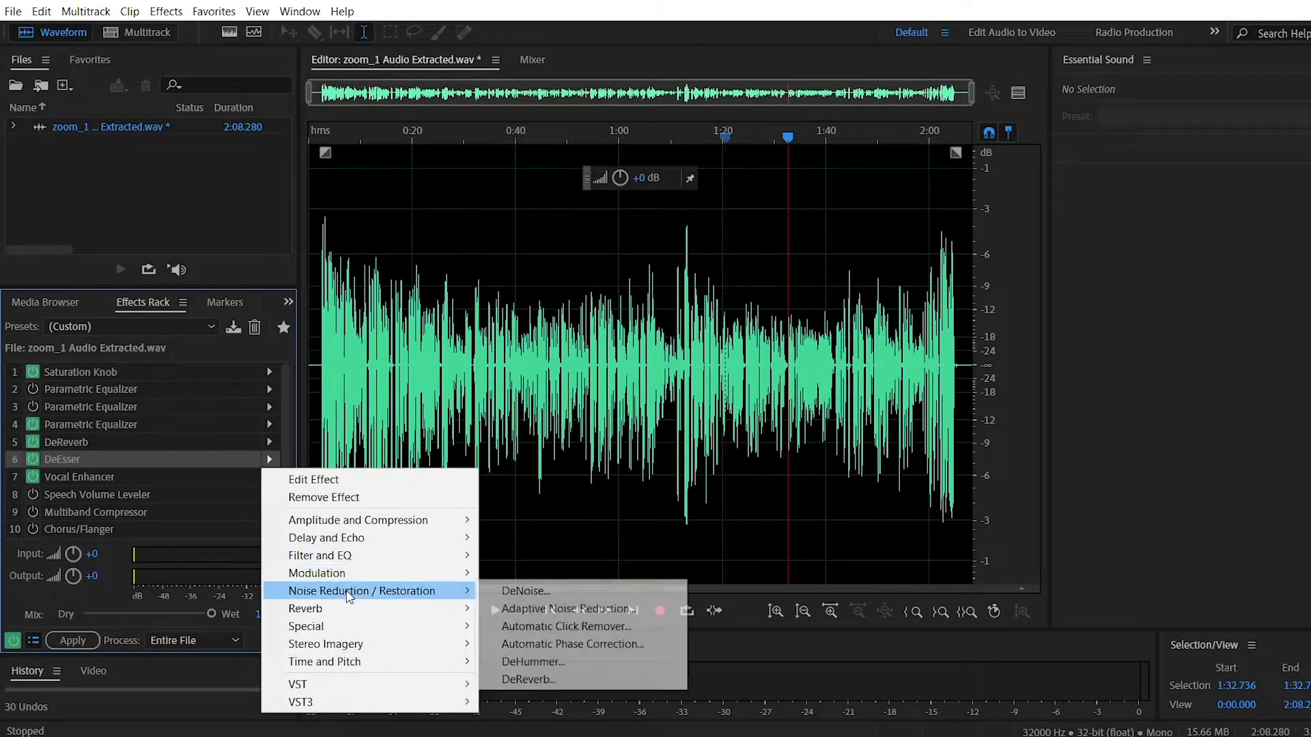
pyautogui.moveTo(376, 632)
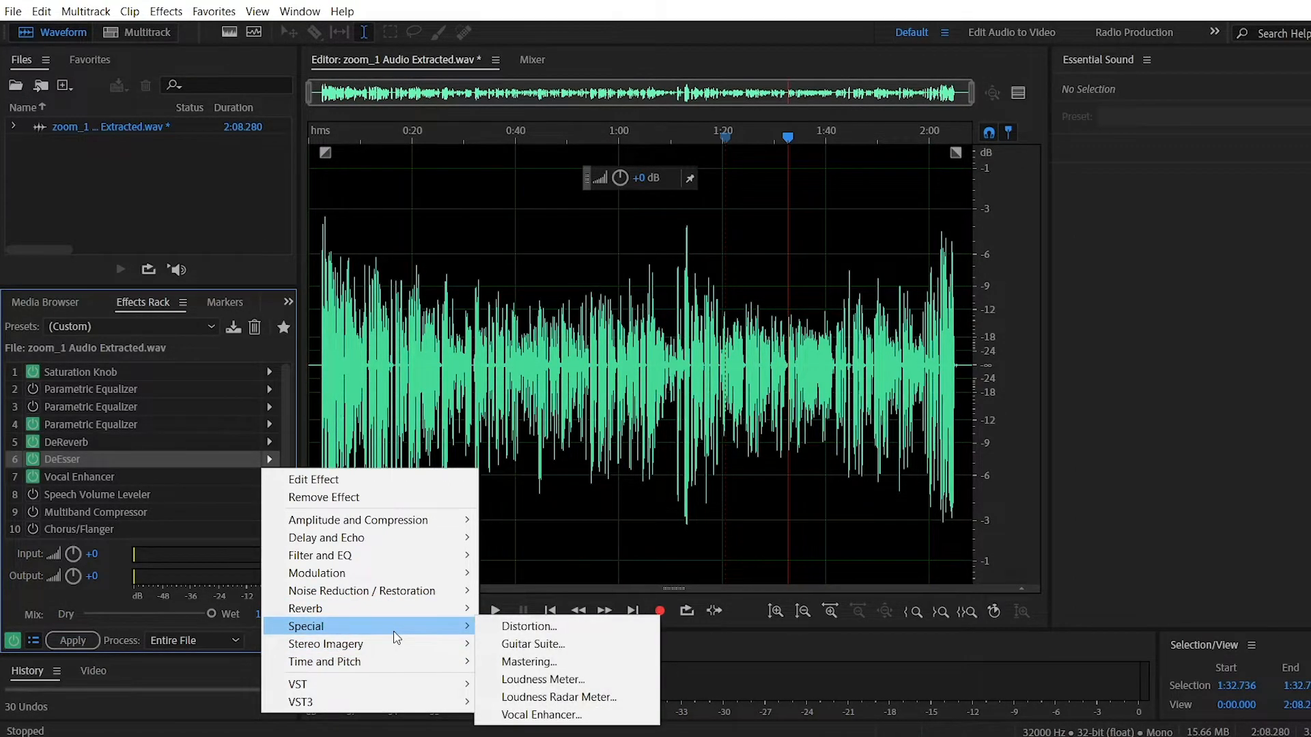
pyautogui.moveTo(400, 609)
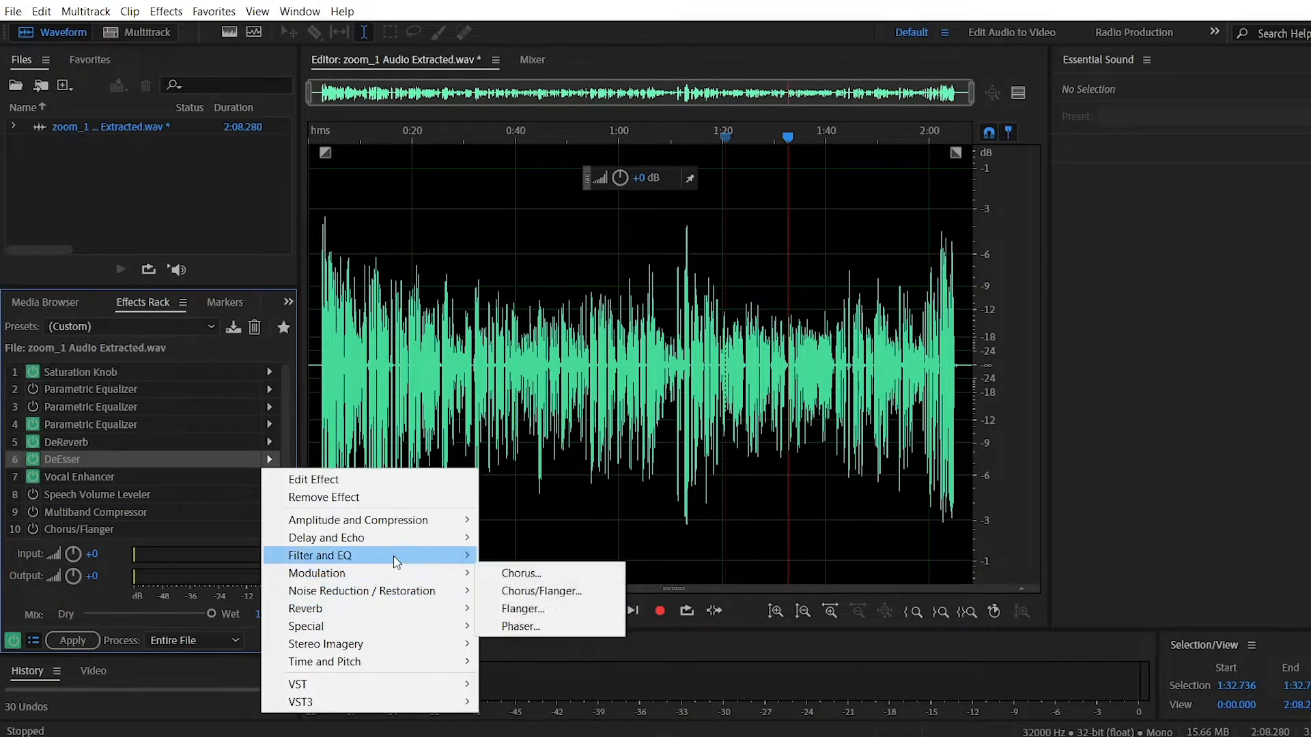
pyautogui.moveTo(393, 556)
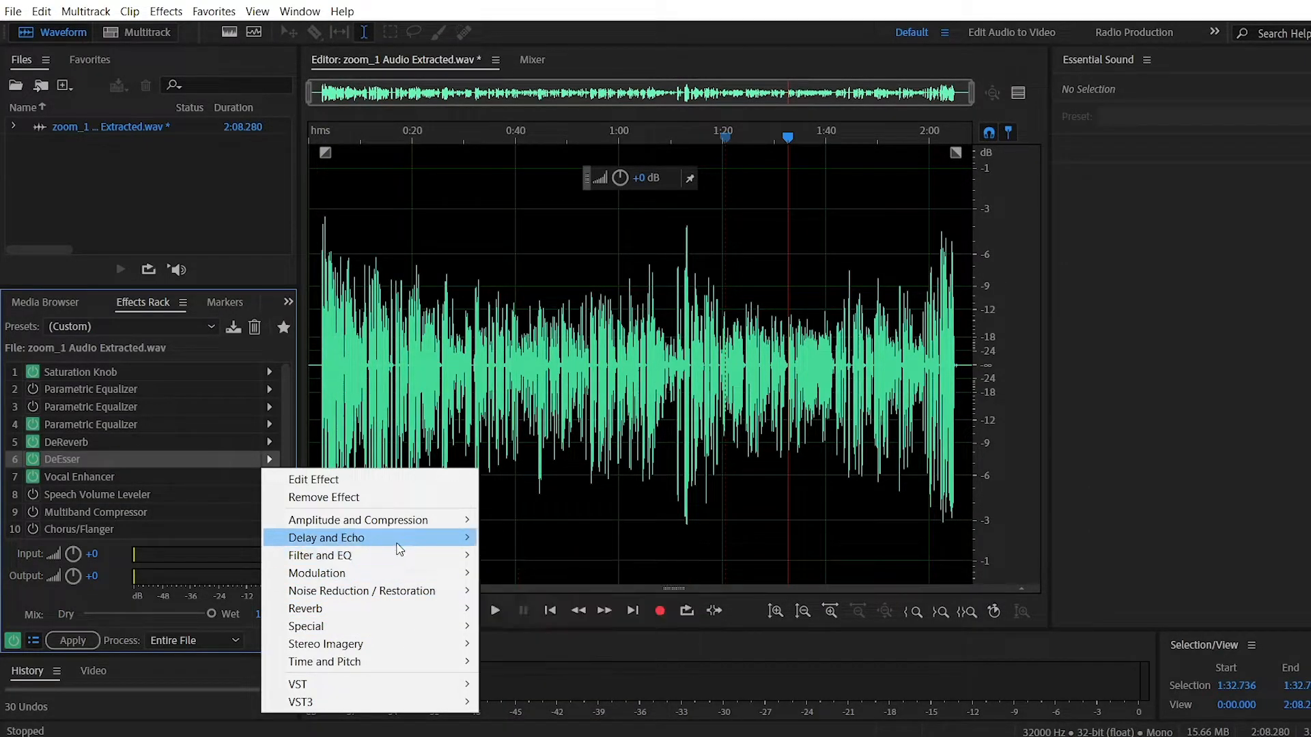
pyautogui.moveTo(418, 530)
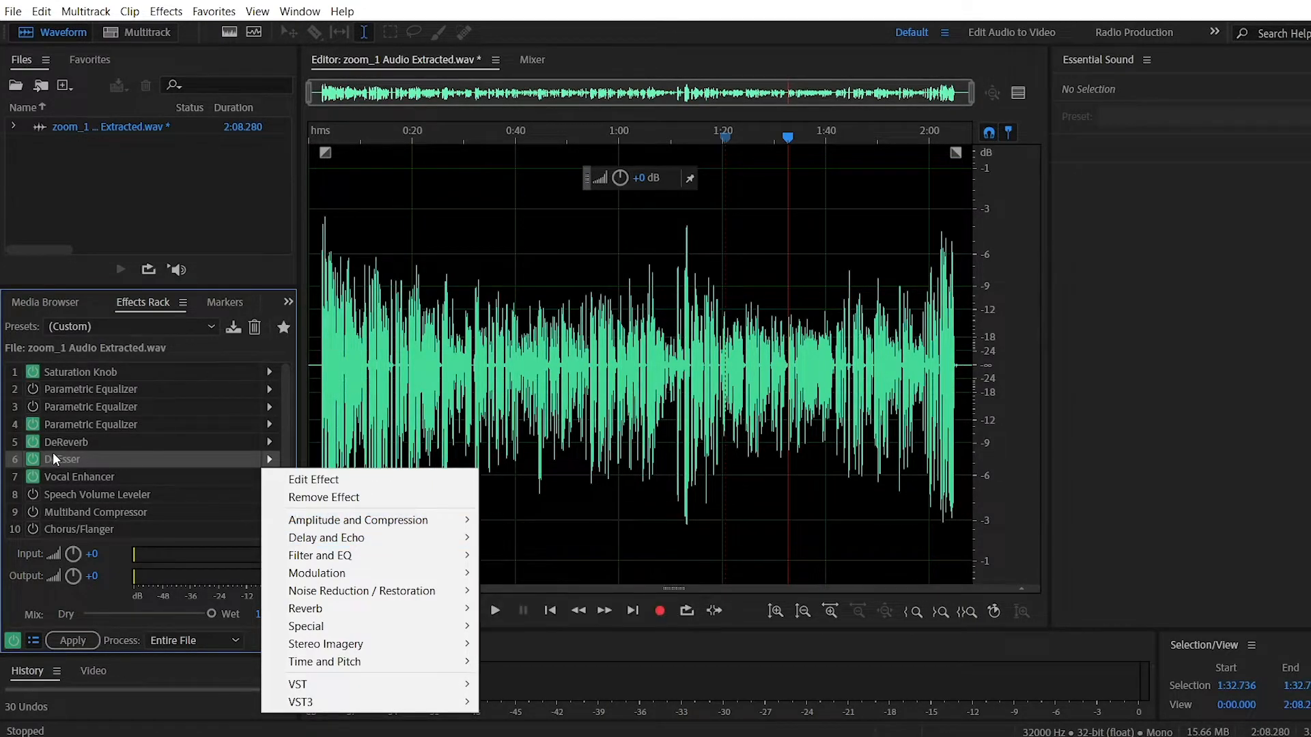
pyautogui.click(98, 461)
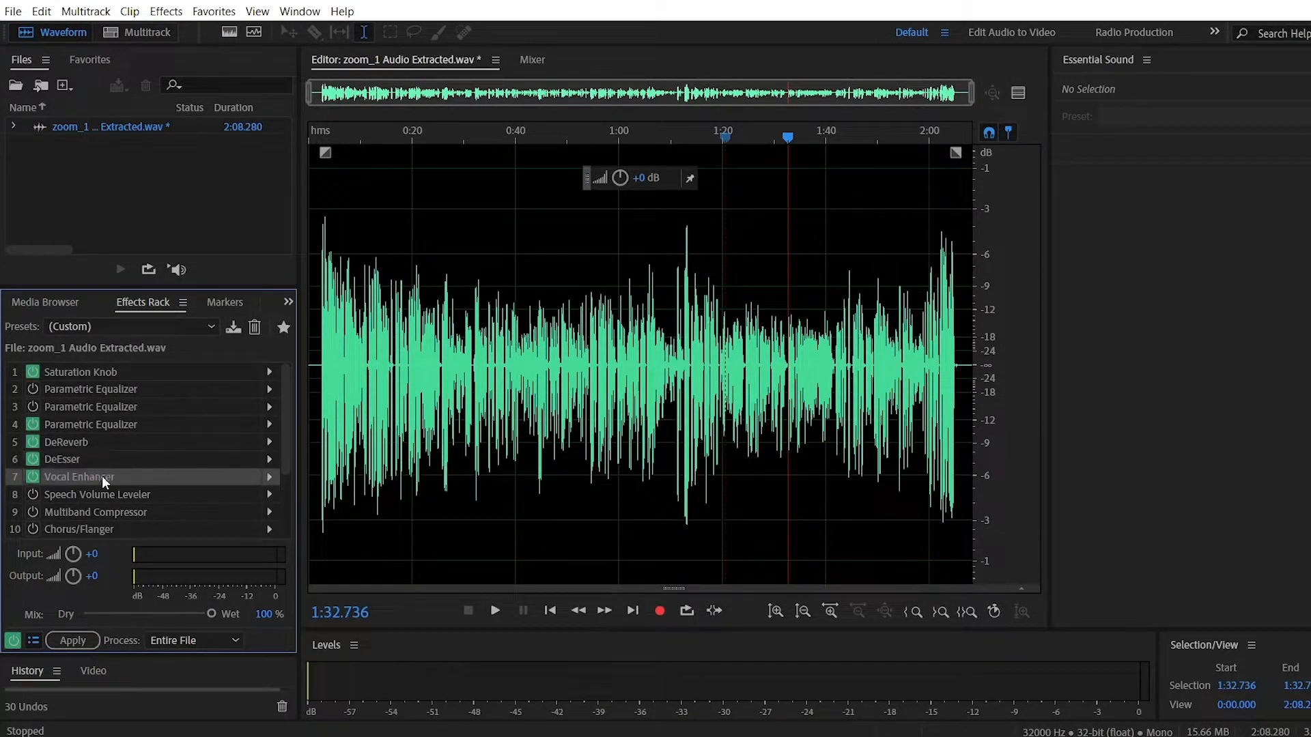
# Locate Vocal Enhancer among the Special effects, then inspect the tone modes in its slot 7 settings and close them
pyautogui.click(267, 476)
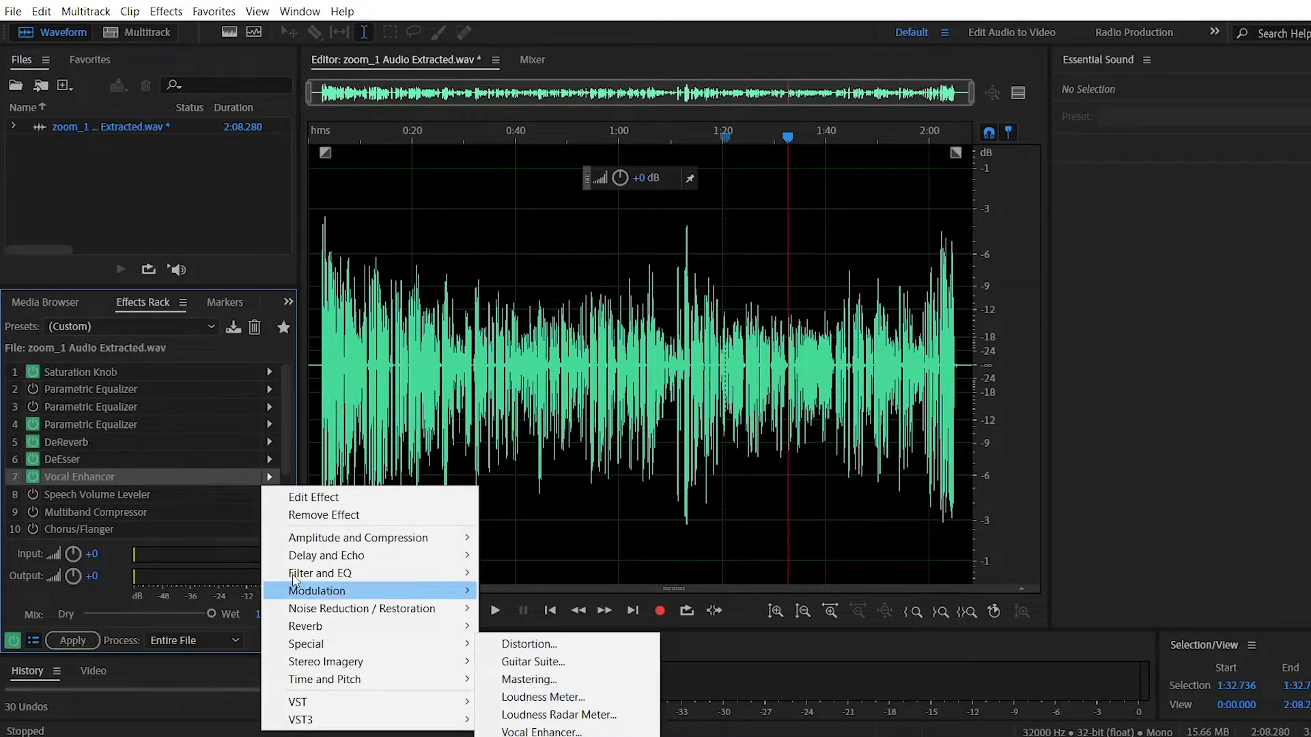
pyautogui.click(88, 473)
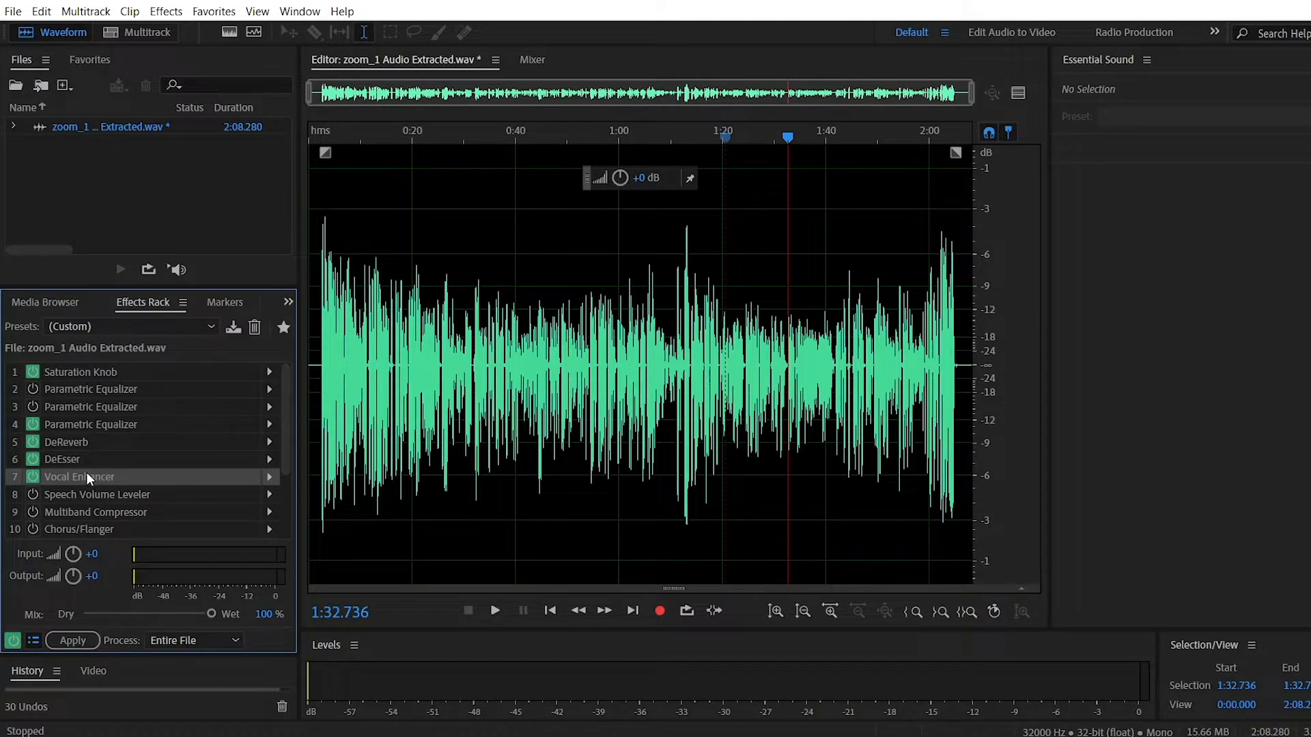
pyautogui.doubleClick(86, 476)
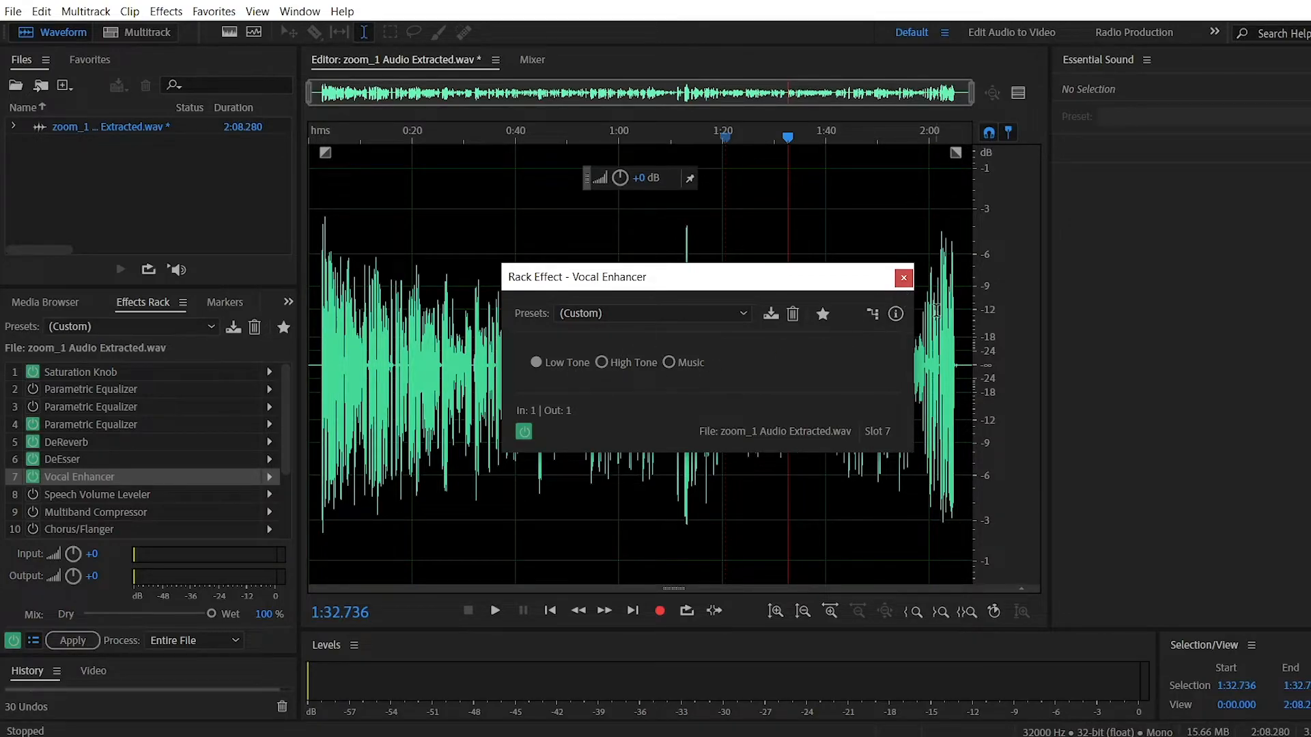
pyautogui.click(903, 279)
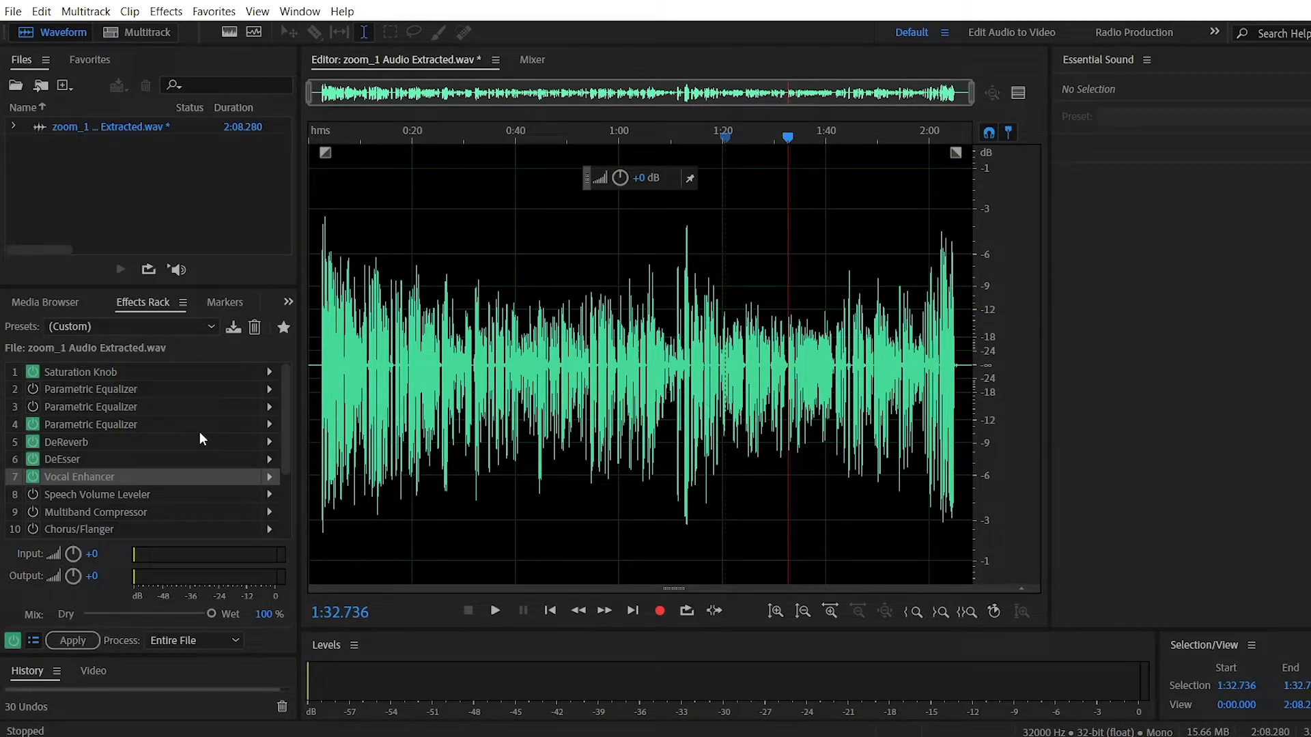
# Review the order of rack effects from the slot 4 Parametric Equalizer to Vocal Enhancer, and briefly recheck the Vocal Enhancer settings
pyautogui.click(88, 424)
pyautogui.click(84, 442)
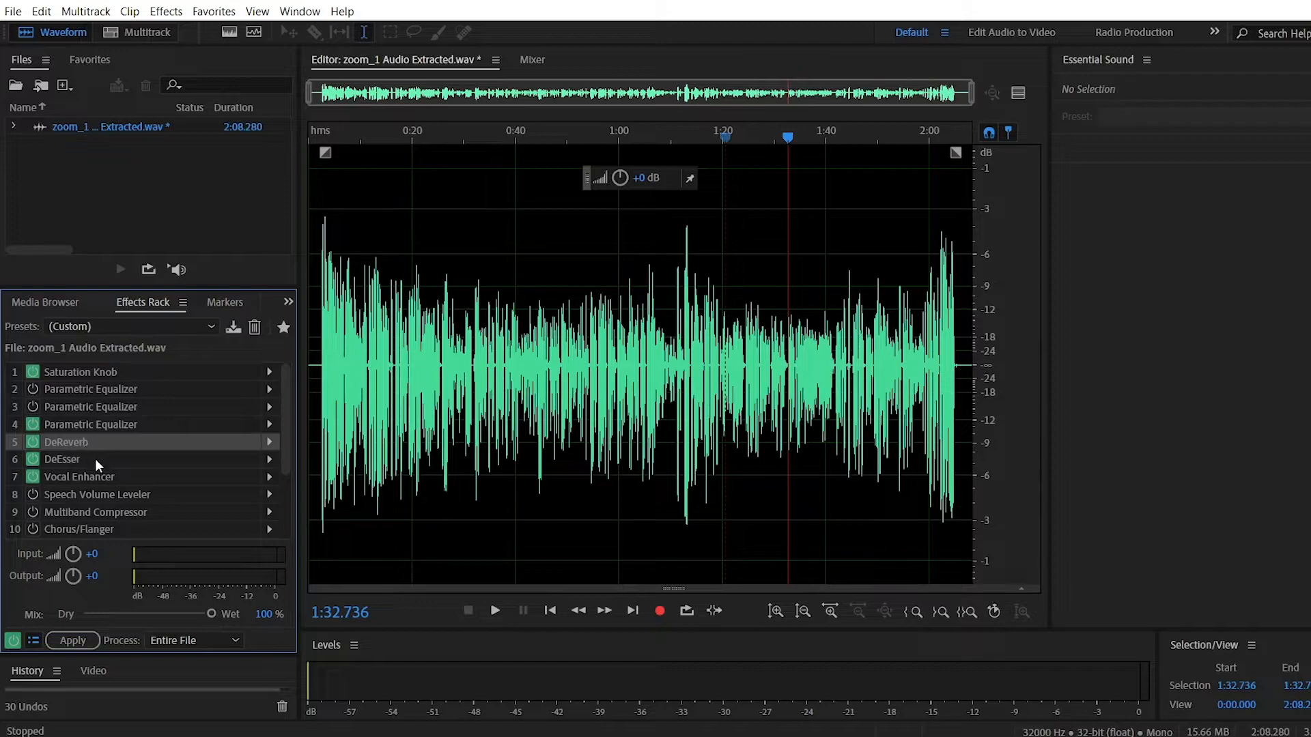
pyautogui.click(96, 459)
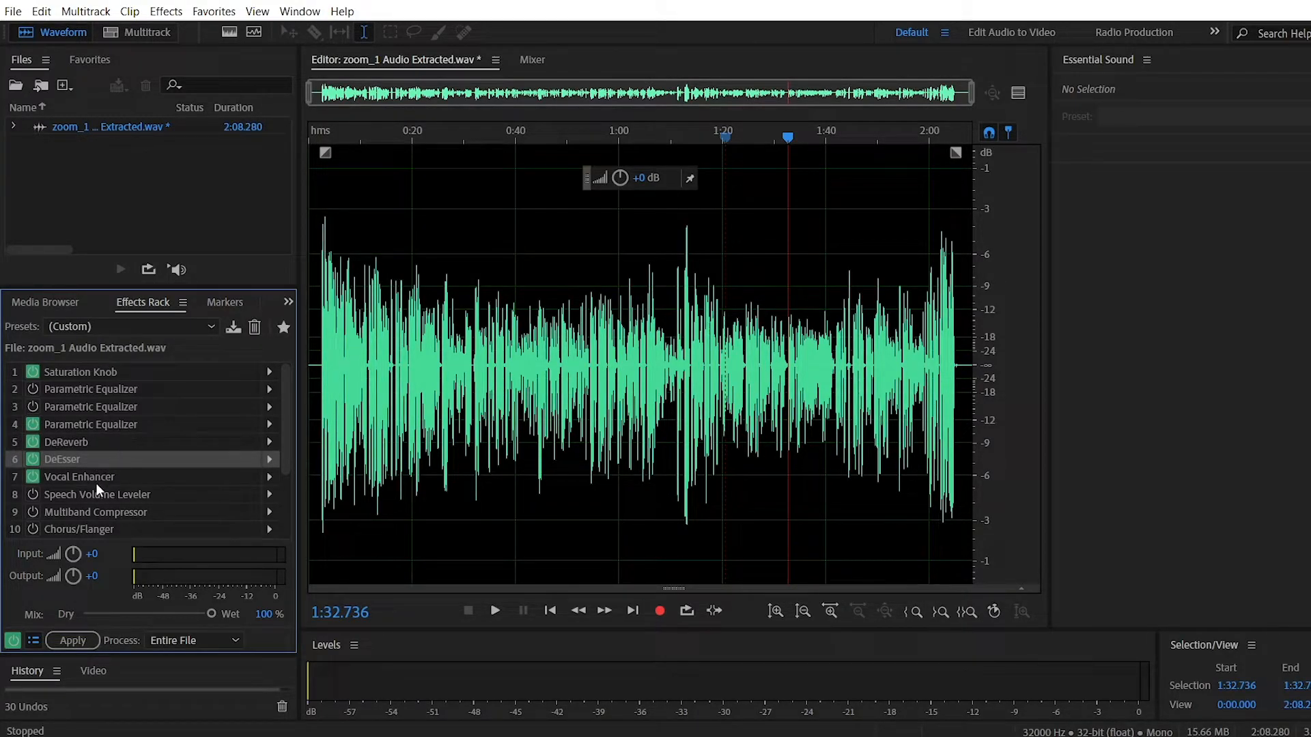
pyautogui.click(96, 481)
pyautogui.click(88, 460)
pyautogui.click(91, 443)
pyautogui.click(99, 428)
pyautogui.click(83, 459)
pyautogui.click(87, 479)
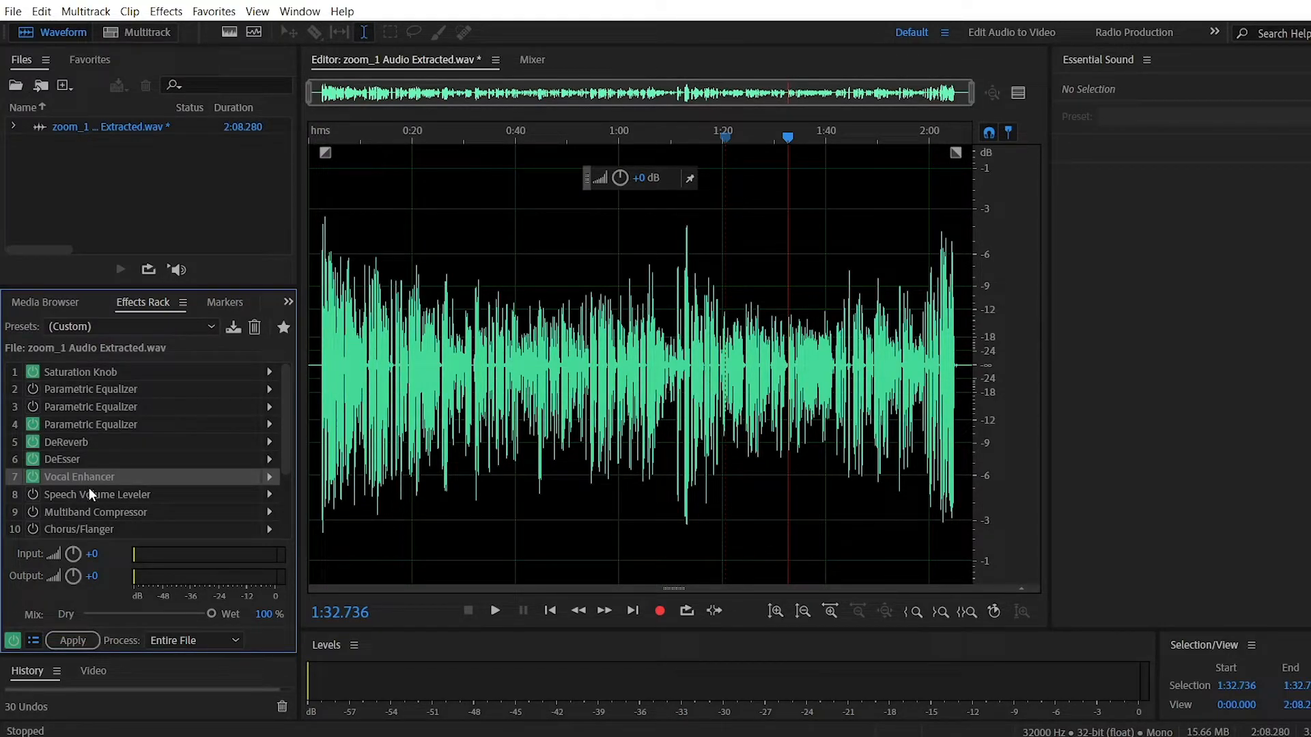
pyautogui.doubleClick(84, 478)
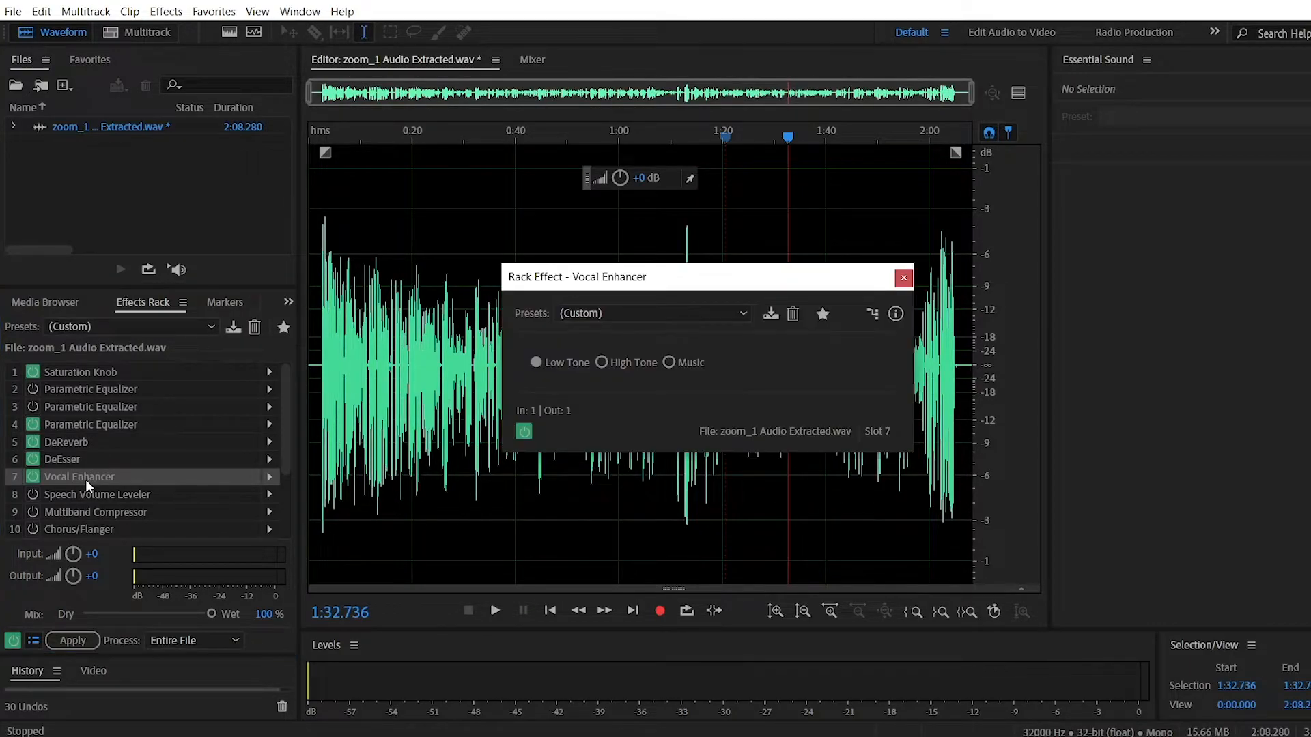
pyautogui.click(904, 277)
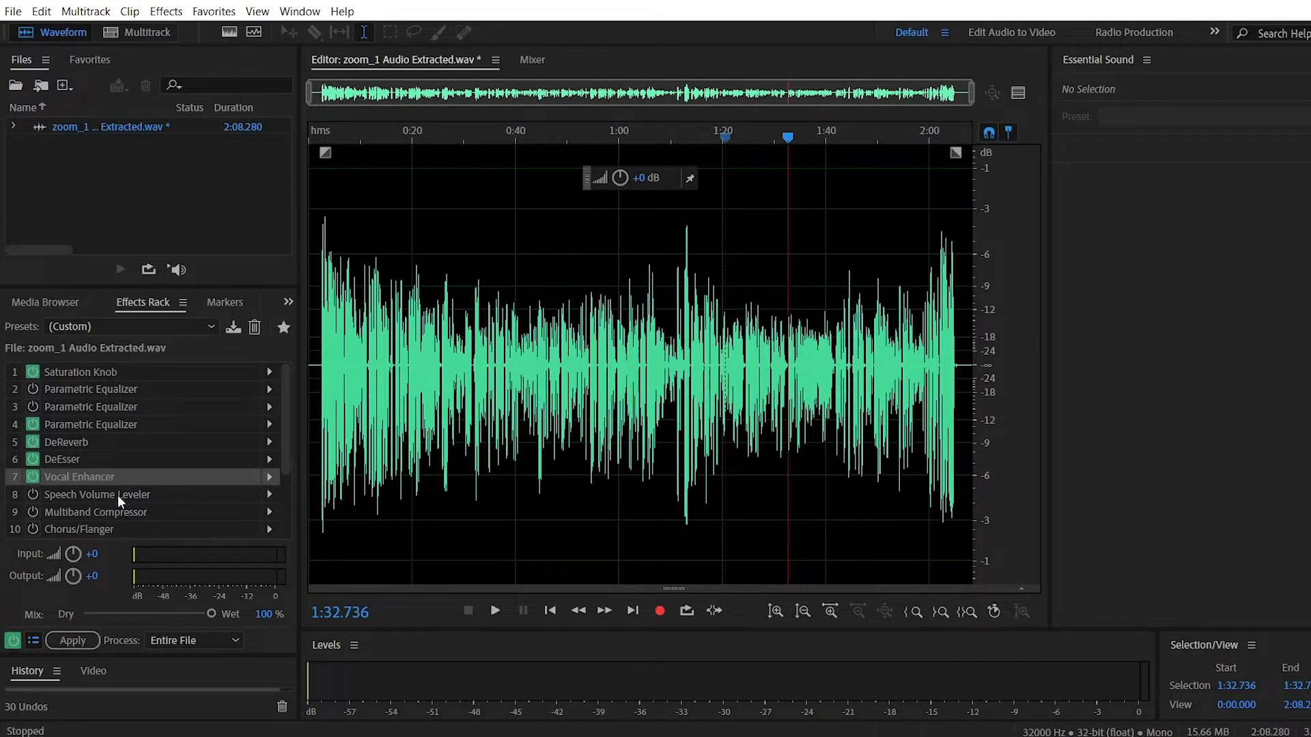
# Enable the slot 8 Speech Volume Leveler, keep its target volume level at the -20 dB minimum, and close its settings
pyautogui.click(31, 493)
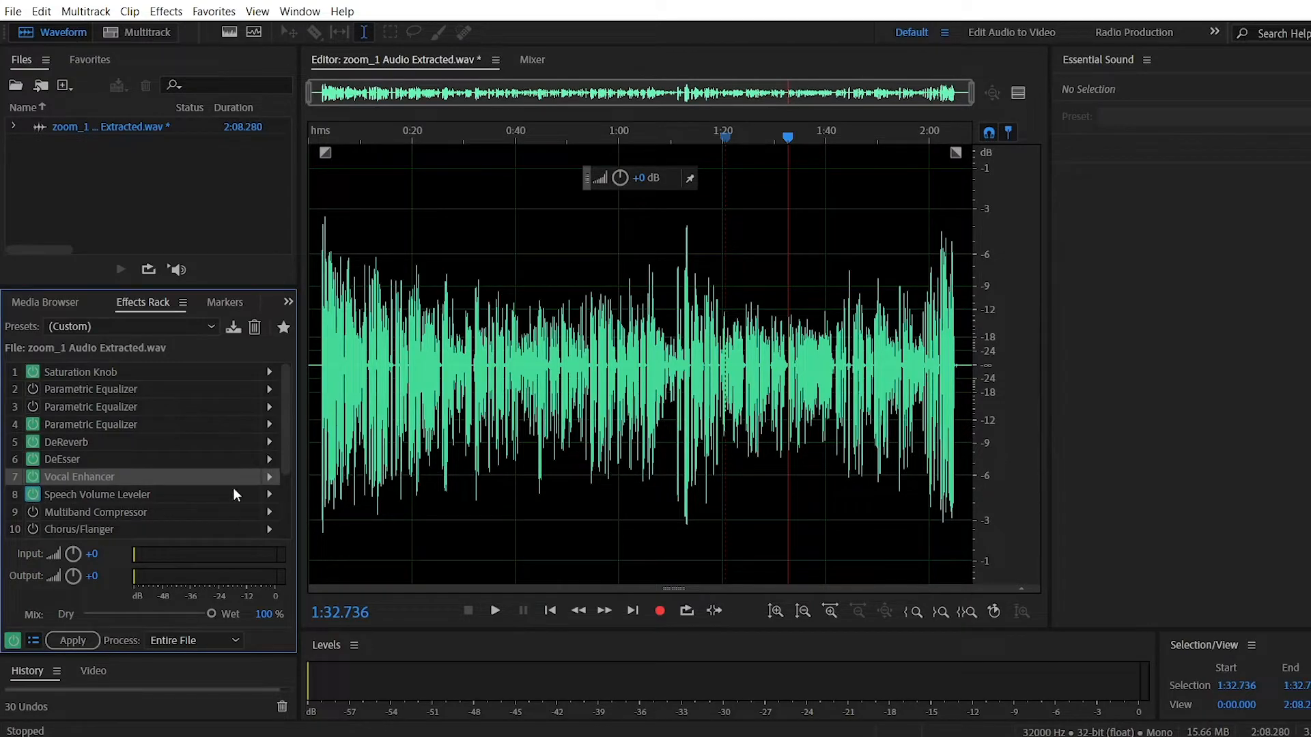
pyautogui.click(149, 494)
pyautogui.click(268, 494)
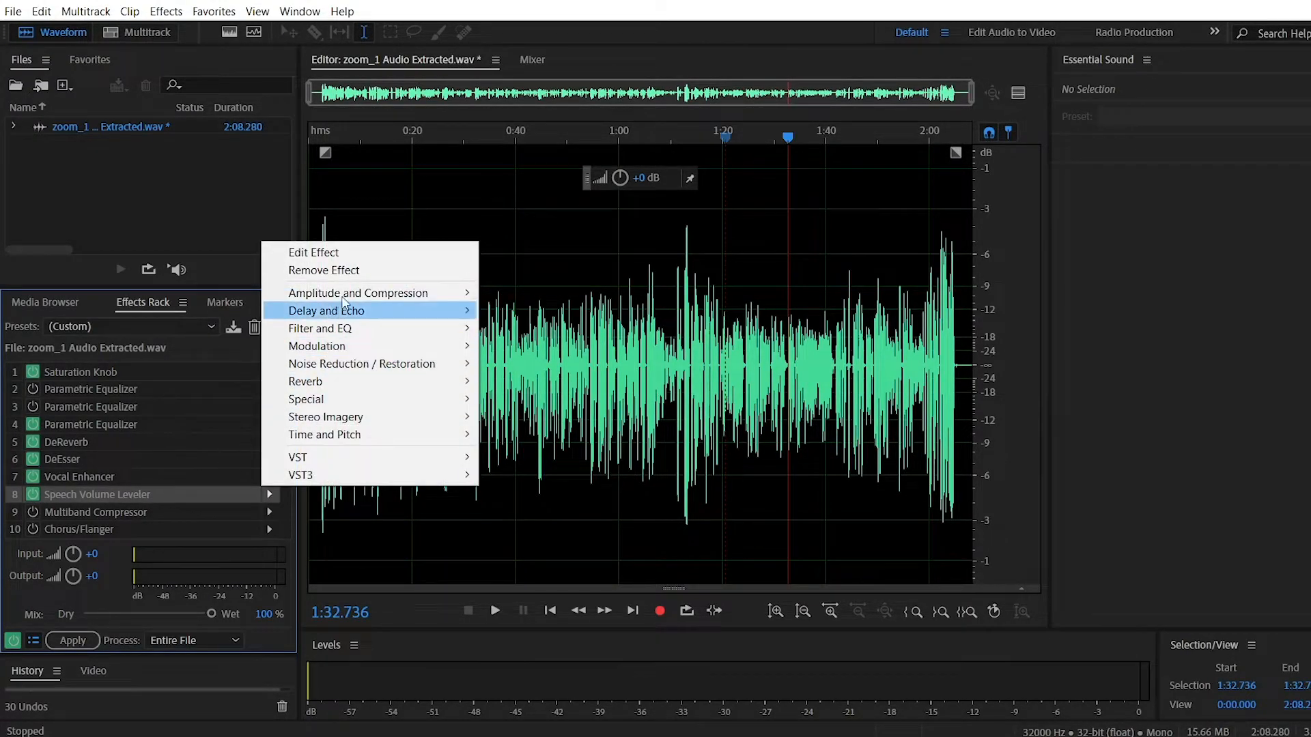
pyautogui.moveTo(355, 296)
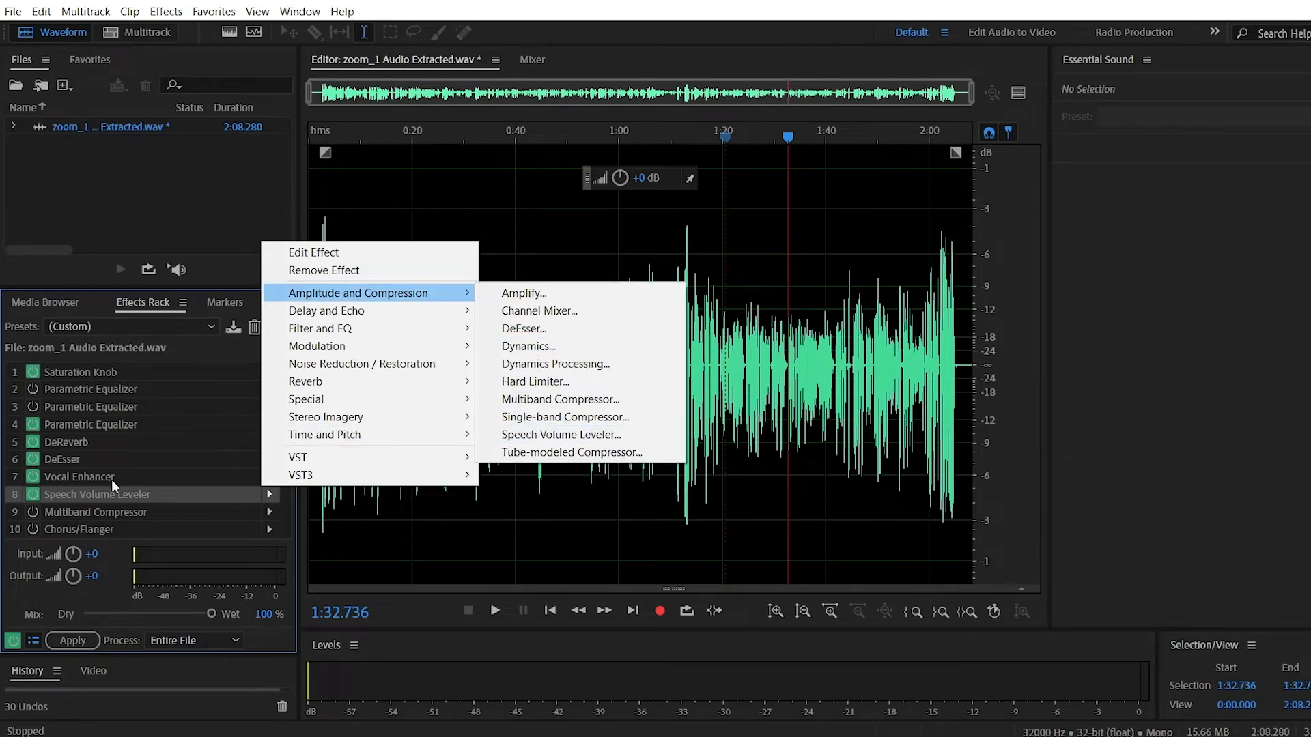
pyautogui.doubleClick(76, 494)
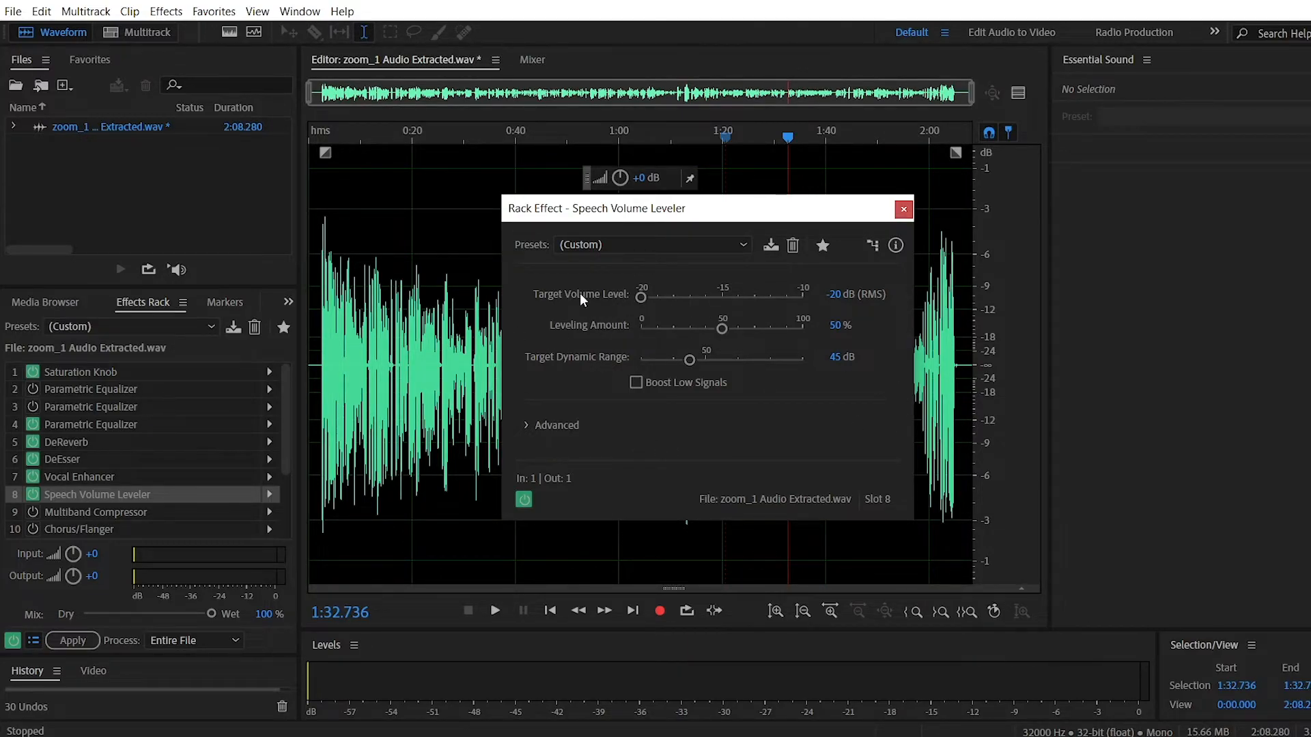
pyautogui.moveTo(638, 298); pyautogui.dragTo(597, 289)
pyautogui.click(903, 209)
# Enable the slot 9 Multiband Compressor, open its settings and look over the available presets
pyautogui.click(32, 513)
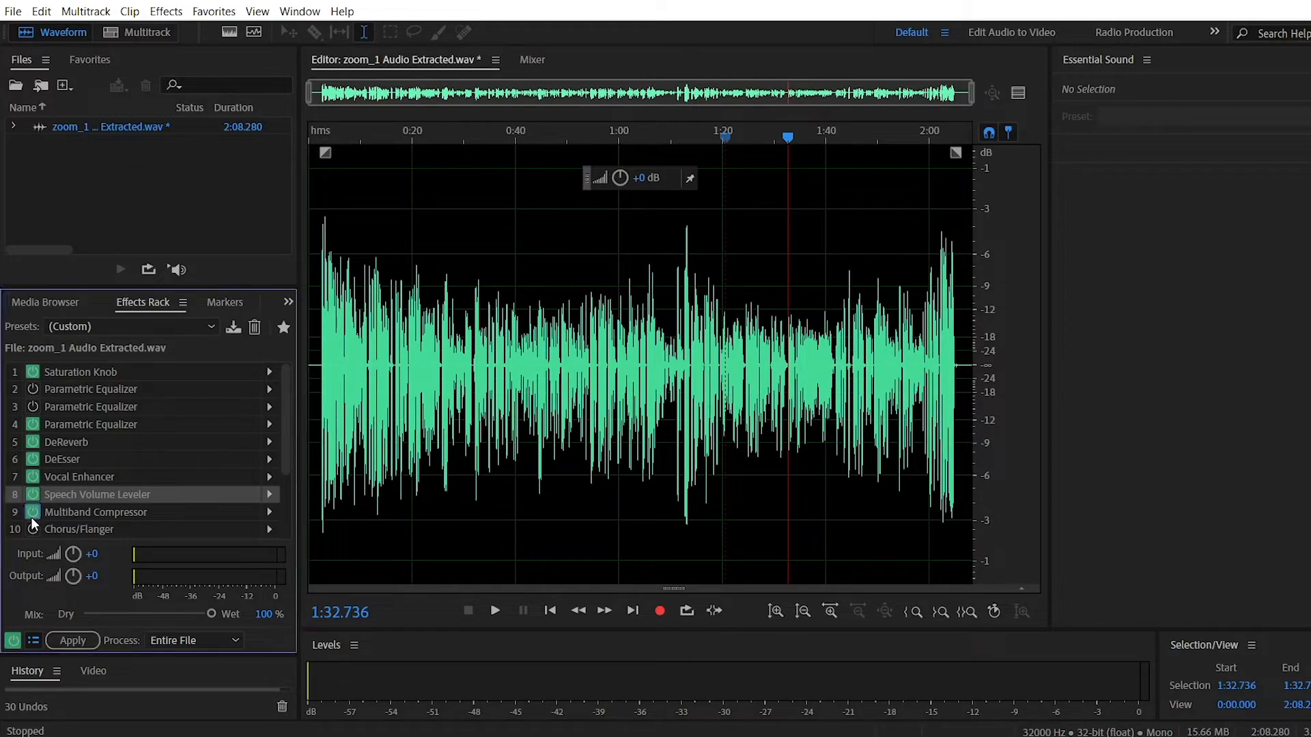
pyautogui.click(267, 513)
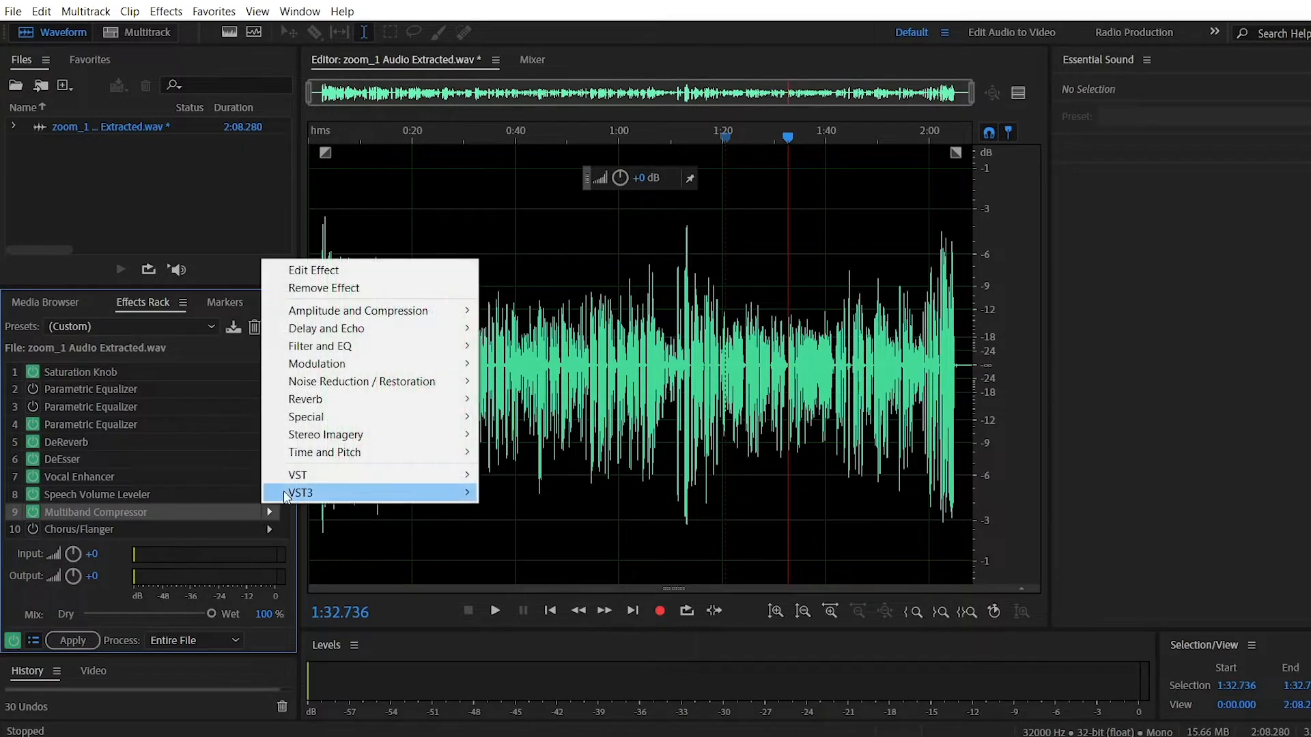
pyautogui.moveTo(419, 316)
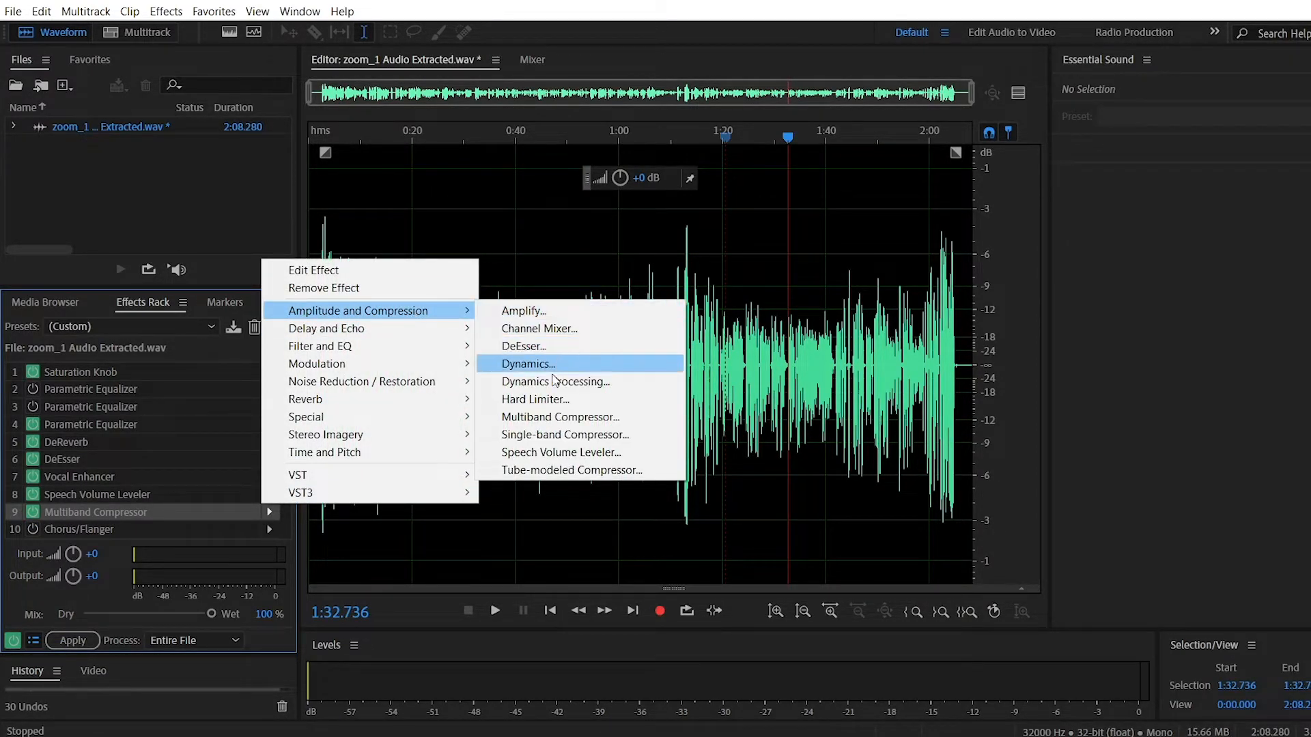
pyautogui.click(78, 515)
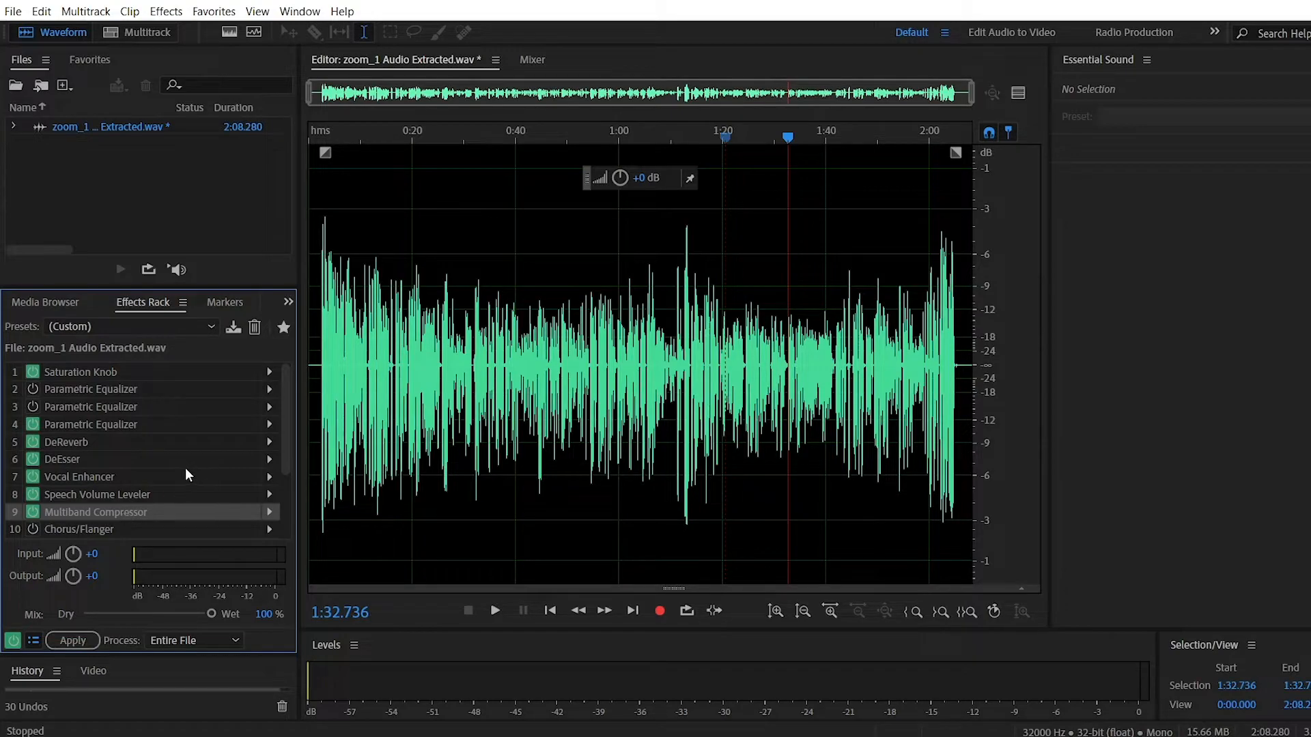
pyautogui.doubleClick(112, 513)
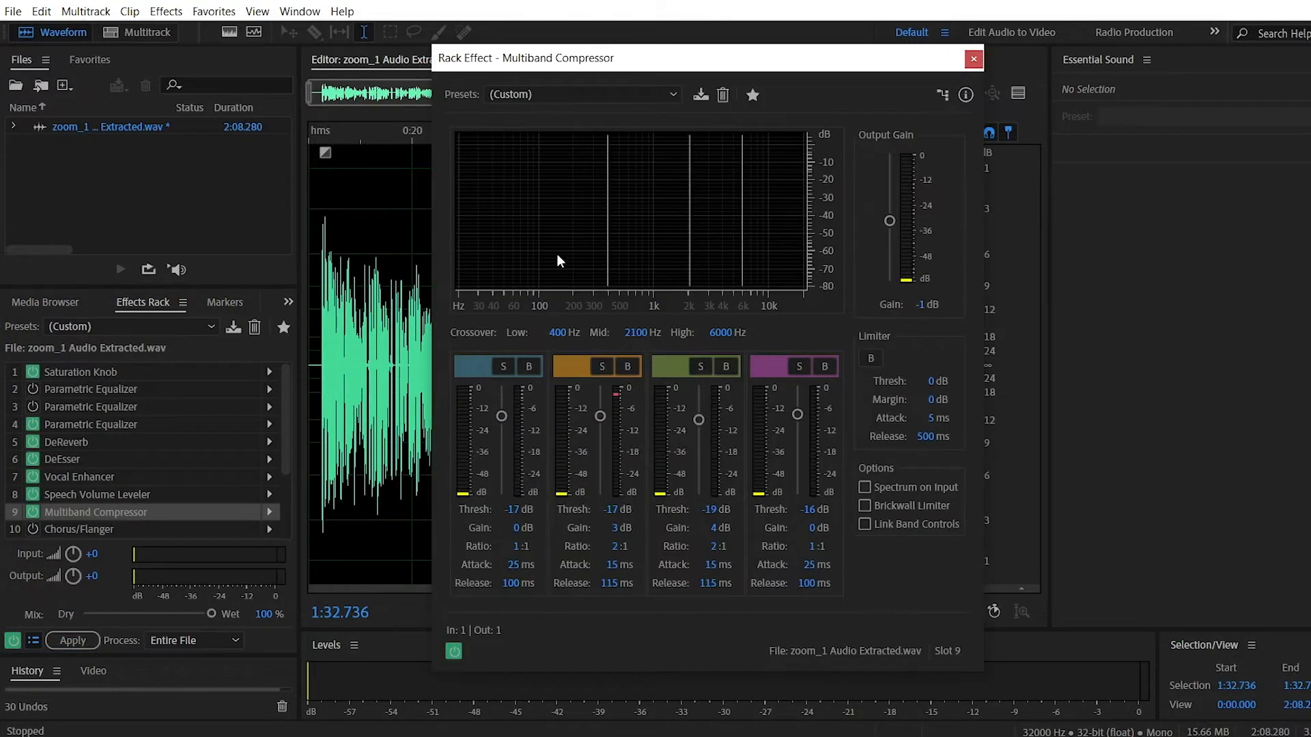
pyautogui.click(519, 91)
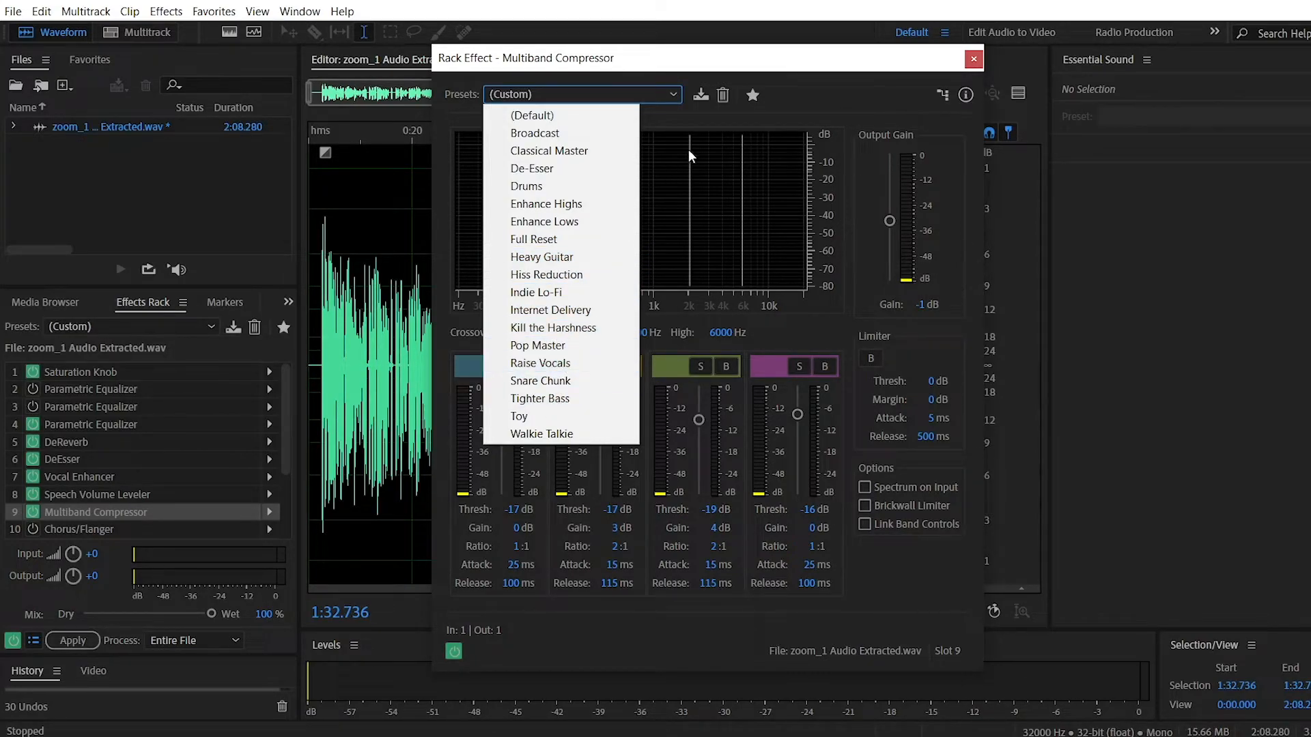
pyautogui.click(839, 104)
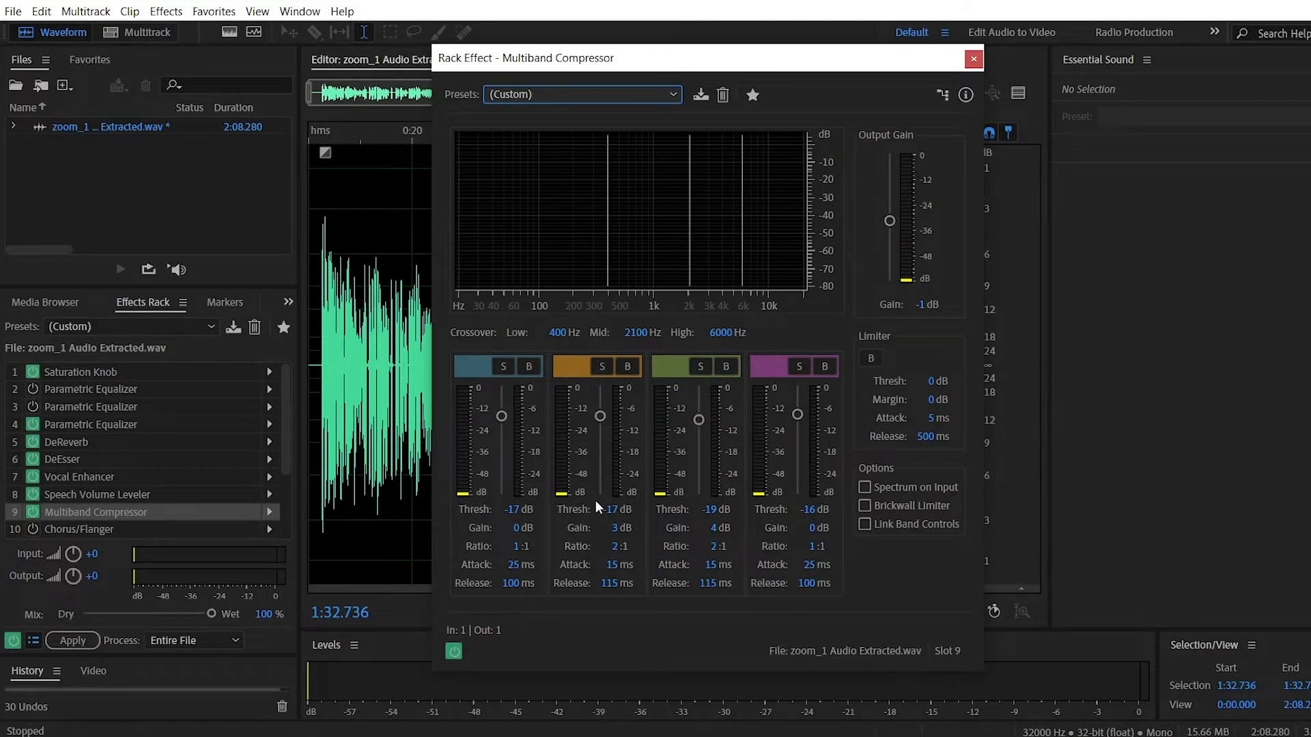
# Apply the Raise Vocals preset to the Multiband Compressor and set the second and third band ratios to 2:1
pyautogui.moveTo(616, 550); pyautogui.dragTo(609, 551)
pyautogui.click(653, 89)
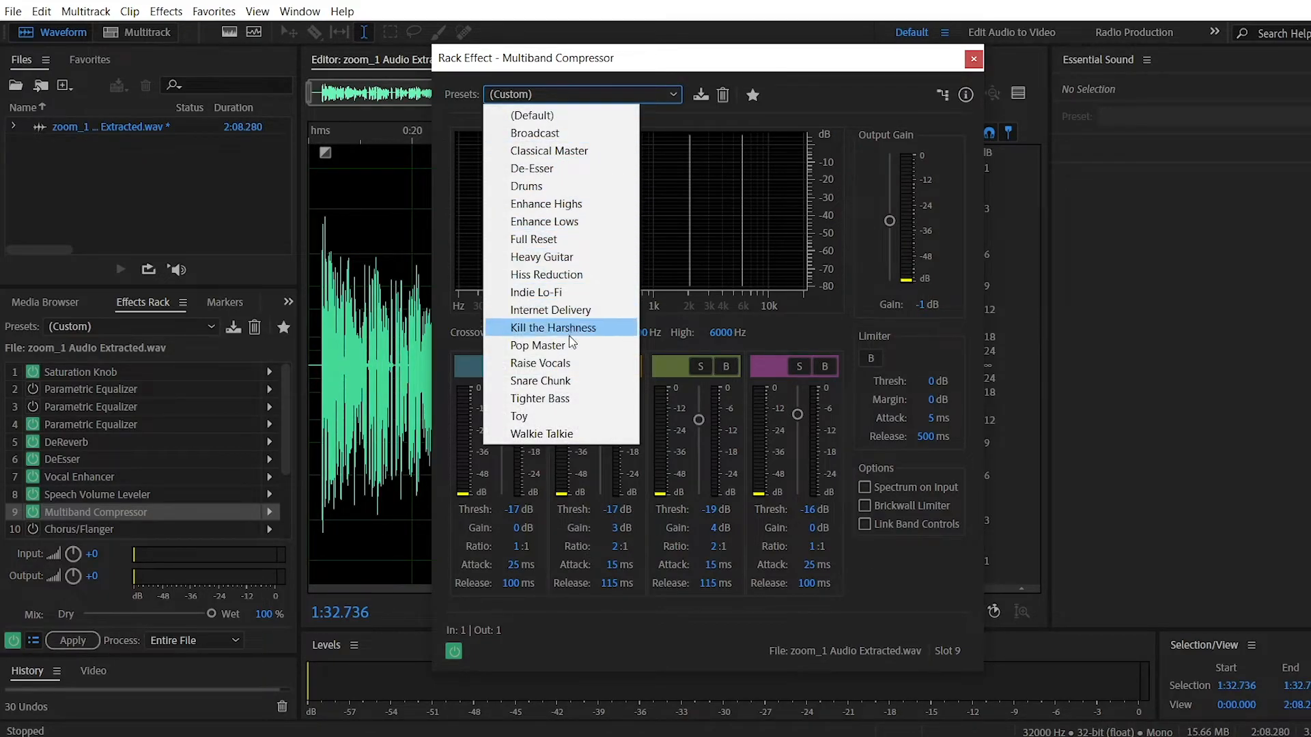
pyautogui.click(570, 363)
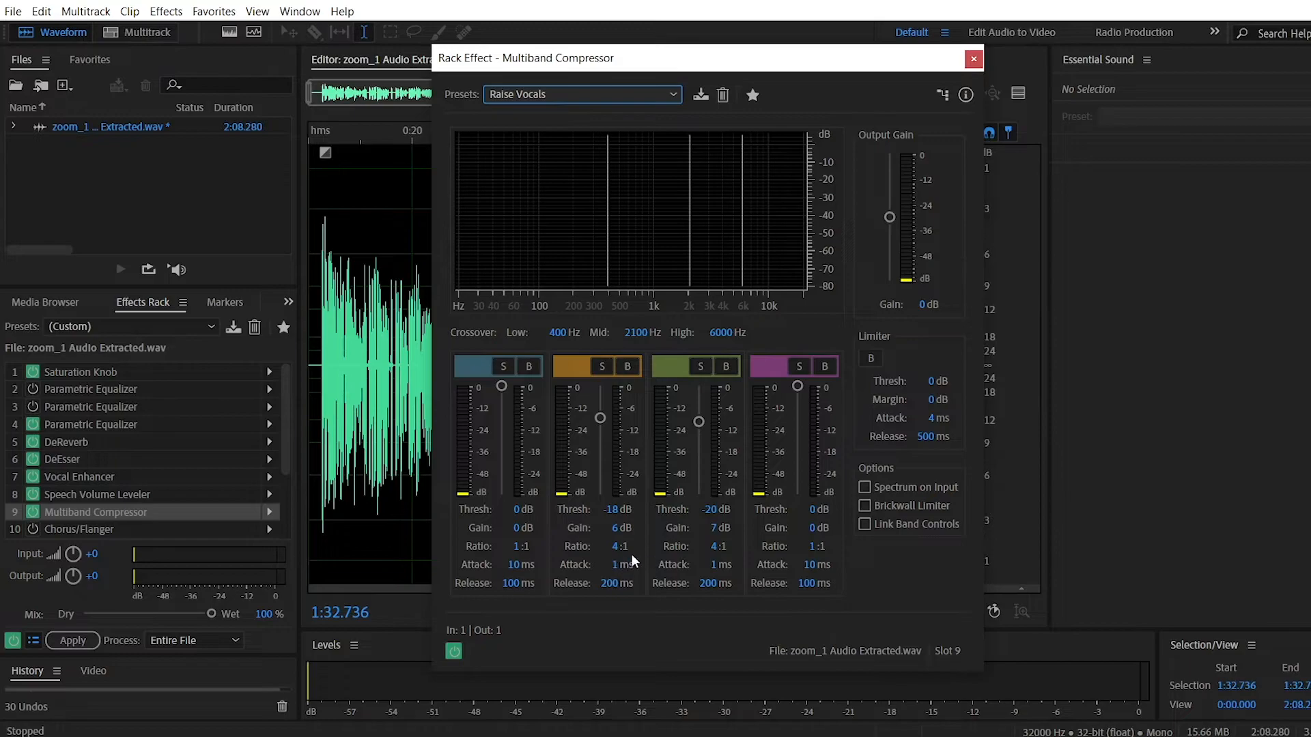
pyautogui.write('2')
pyautogui.press('Return')
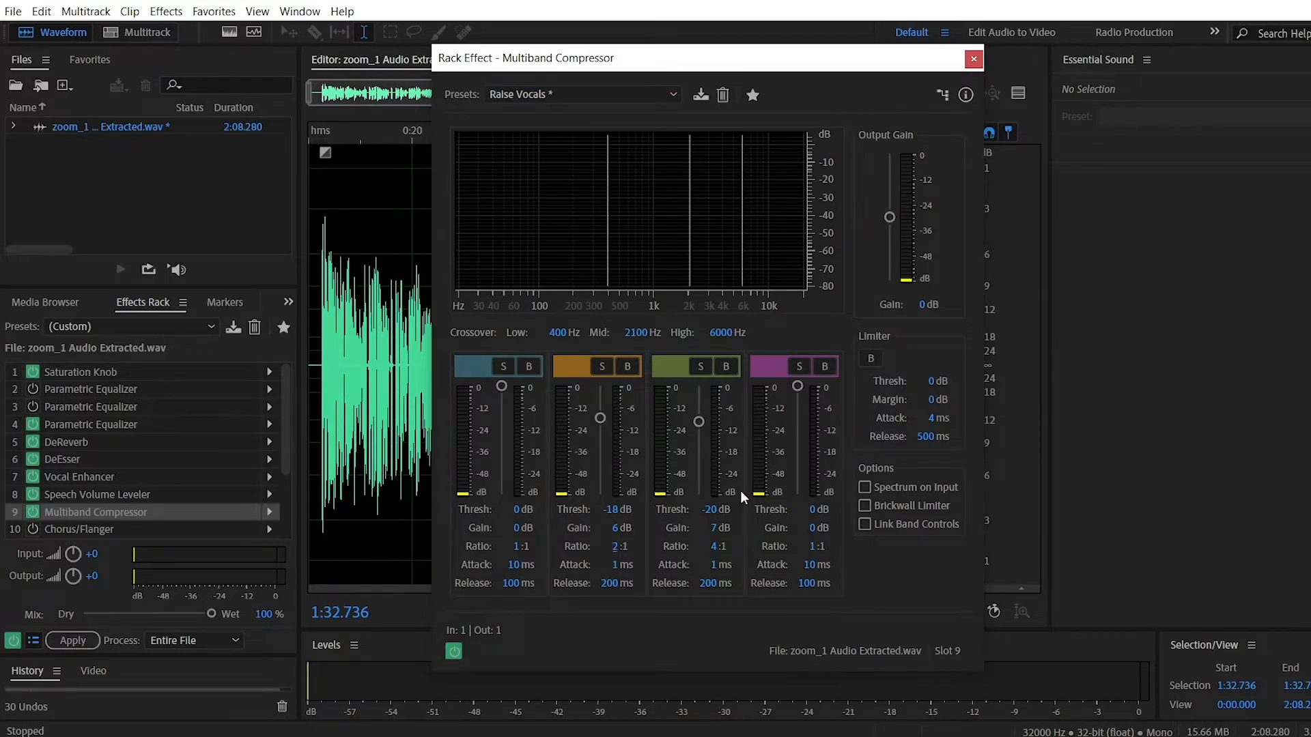
pyautogui.click(714, 546)
pyautogui.write('2')
# Set the first three band thresholds to -15, -16.8 and -18.1 dB, and lower the highest band's threshold below -11 dB
pyautogui.moveTo(616, 512)
pyautogui.mouseDown()
pyautogui.moveTo(605, 521)
pyautogui.moveTo(634, 523)
pyautogui.mouseUp()
pyautogui.moveTo(722, 516); pyautogui.dragTo(842, 538)
pyautogui.moveTo(798, 387); pyautogui.dragTo(807, 408)
pyautogui.moveTo(513, 509); pyautogui.dragTo(461, 516)
pyautogui.moveTo(497, 401); pyautogui.dragTo(502, 414)
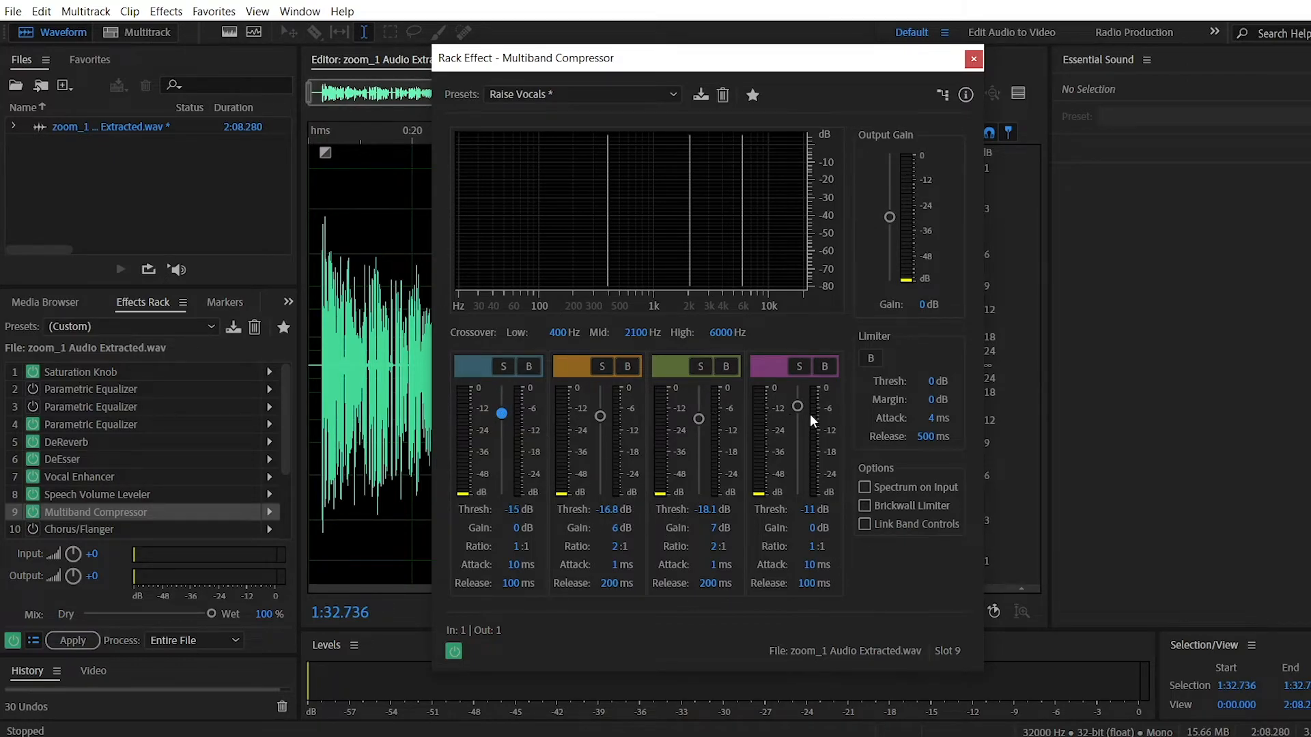
pyautogui.moveTo(799, 407); pyautogui.dragTo(798, 414)
# Adjust the Multiband Compressor band gains, entering 3 dB for the third band and 1 dB for the highest band
pyautogui.moveTo(616, 533); pyautogui.dragTo(608, 532)
pyautogui.click(716, 526)
pyautogui.write('3')
pyautogui.press('Return')
pyautogui.write('1')
pyautogui.press('Return')
pyautogui.click(810, 530)
pyautogui.write('1')
pyautogui.press('Return')
# Set the four Multiband Compressor attack times, from lowest to highest band, to 25, 15, 10 and 25 ms
pyautogui.click(520, 566)
pyautogui.write('25')
pyautogui.press('Return')
pyautogui.click(612, 564)
pyautogui.write('15')
pyautogui.press('Return')
pyautogui.click(712, 565)
pyautogui.write('10')
pyautogui.press('Return')
pyautogui.click(793, 564)
pyautogui.write('25')
pyautogui.press('Return')
# Set the release time of the second and third bands to 115 ms and close the Multiband Compressor settings
pyautogui.click(710, 586)
pyautogui.write('115')
pyautogui.press('Return')
pyautogui.click(610, 585)
pyautogui.write('115')
pyautogui.press('Return')
pyautogui.click(972, 58)
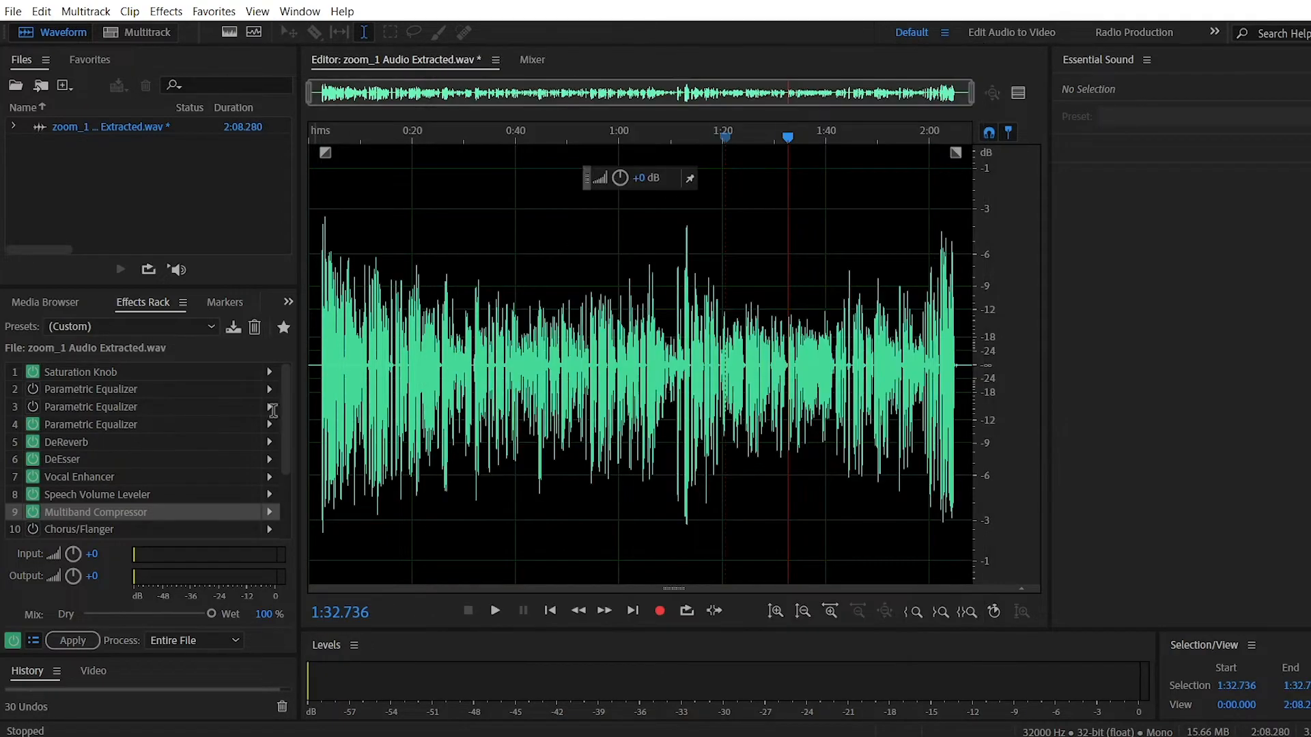
# Open the Chorus/Flanger effect in rack slot 10 and load its Vocal Thickening preset
pyautogui.scroll(-2, 96, 509)
pyautogui.scroll(3, 99, 500)
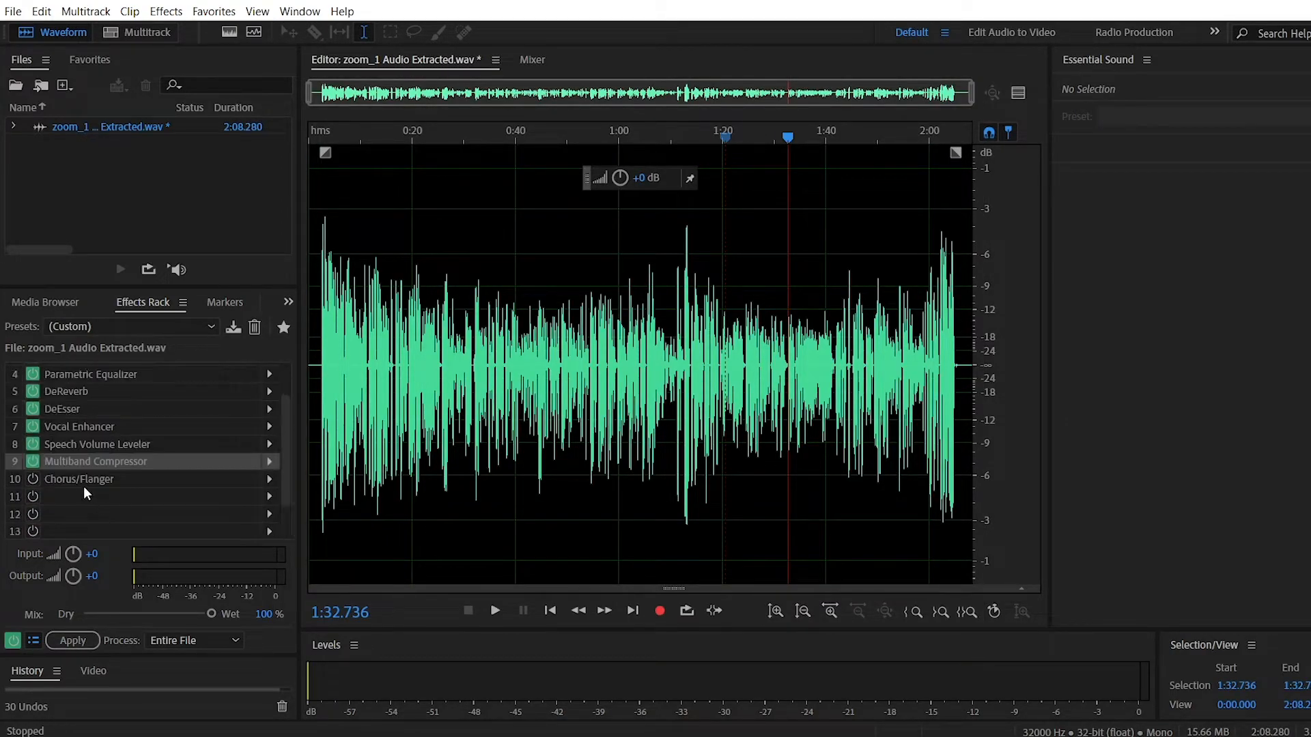
pyautogui.click(269, 530)
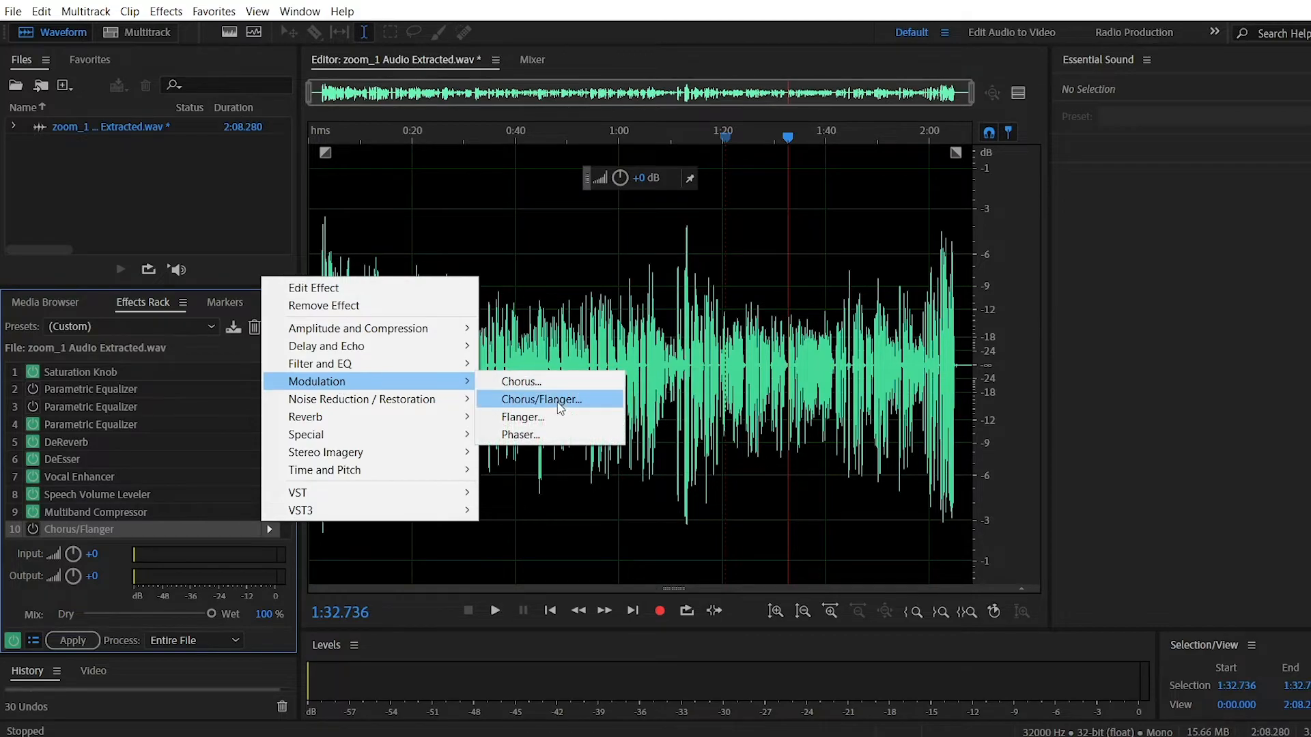
pyautogui.doubleClick(83, 533)
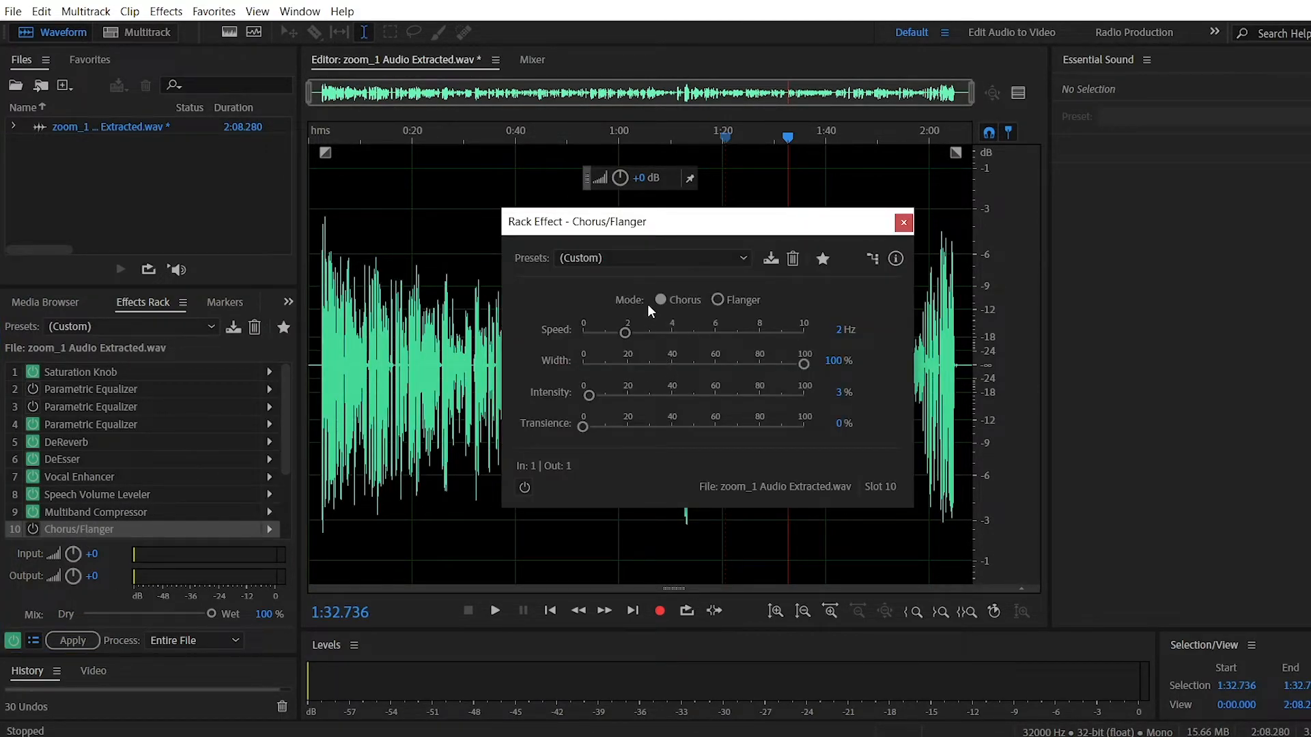
pyautogui.click(642, 259)
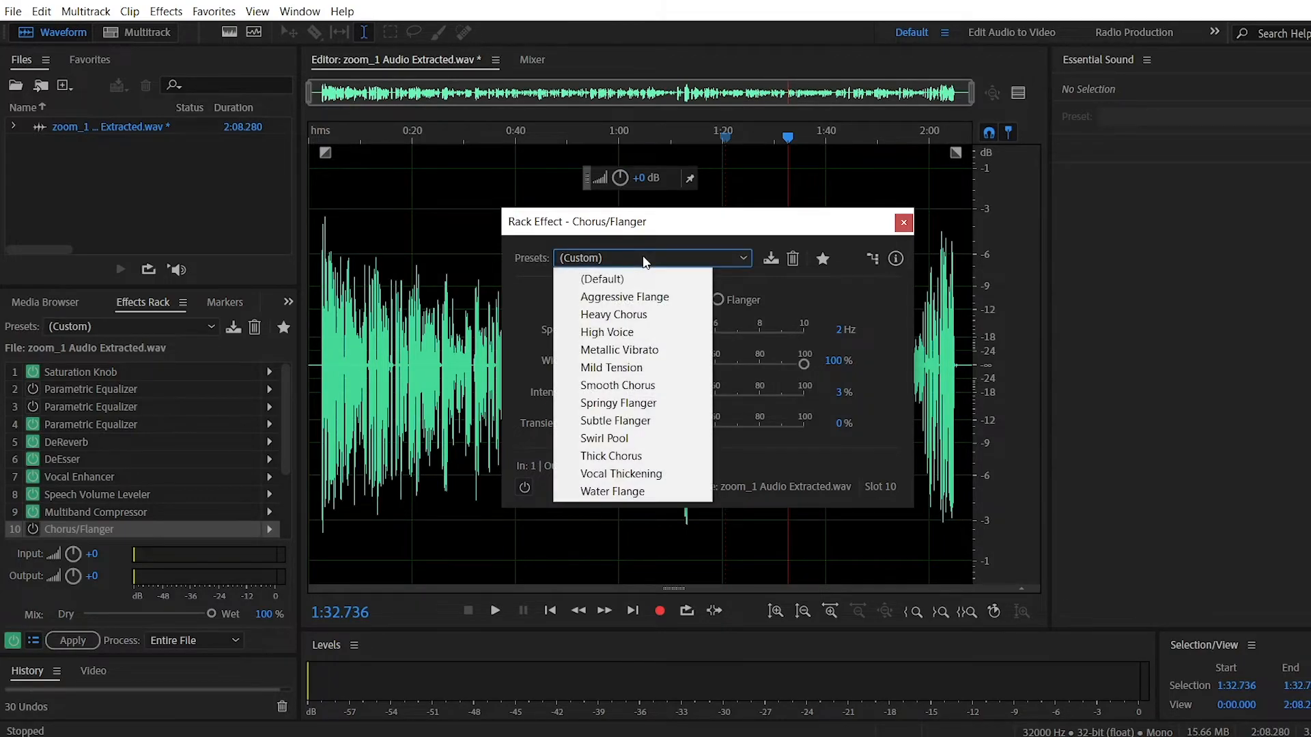
pyautogui.click(655, 476)
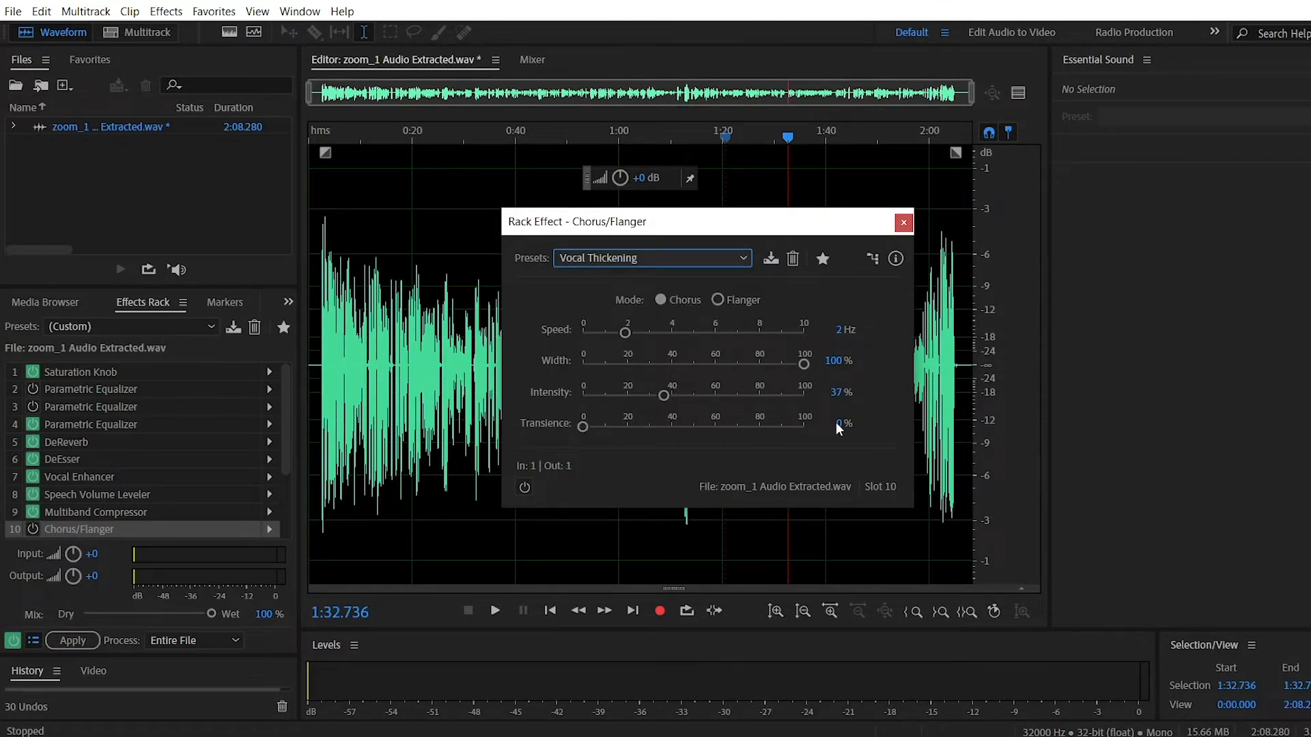
# Reduce the Chorus/Flanger intensity to 2%, place the playhead at the start of the speech, and enable the effect
pyautogui.moveTo(665, 396); pyautogui.dragTo(583, 400)
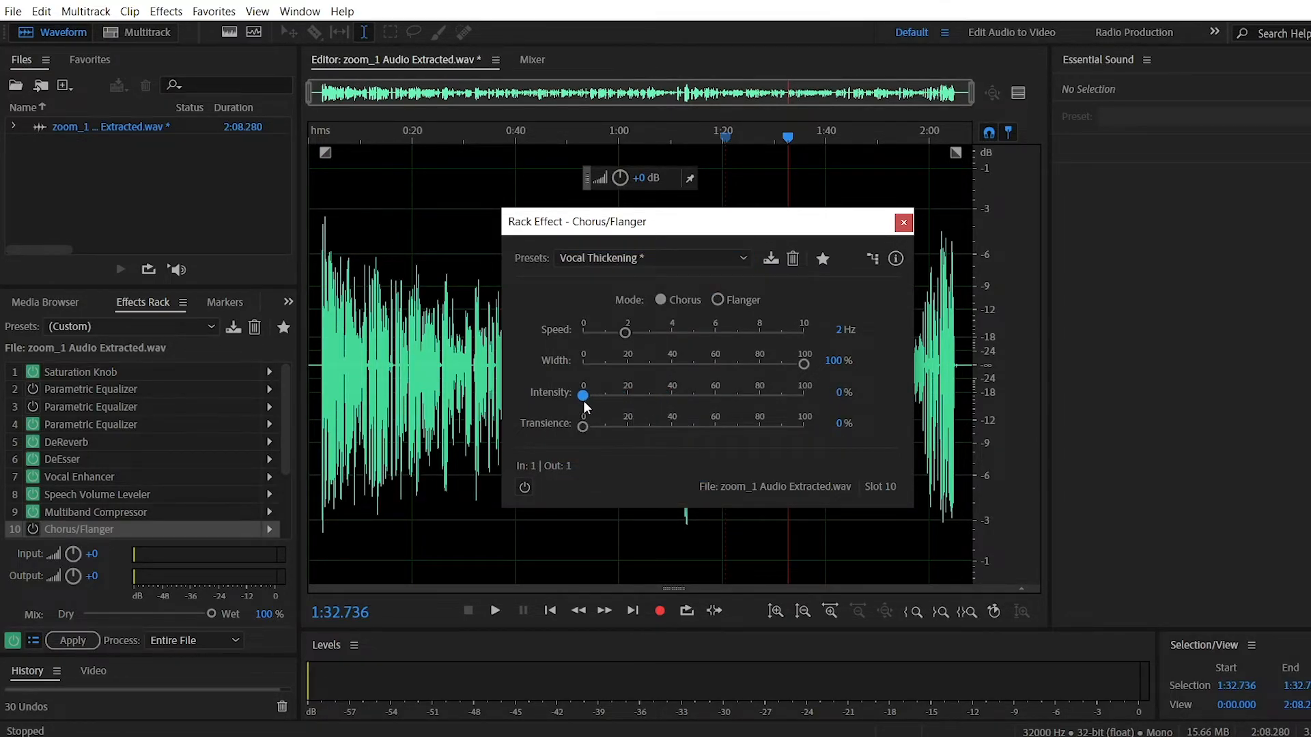
pyautogui.moveTo(839, 401); pyautogui.dragTo(843, 403)
pyautogui.click(319, 375)
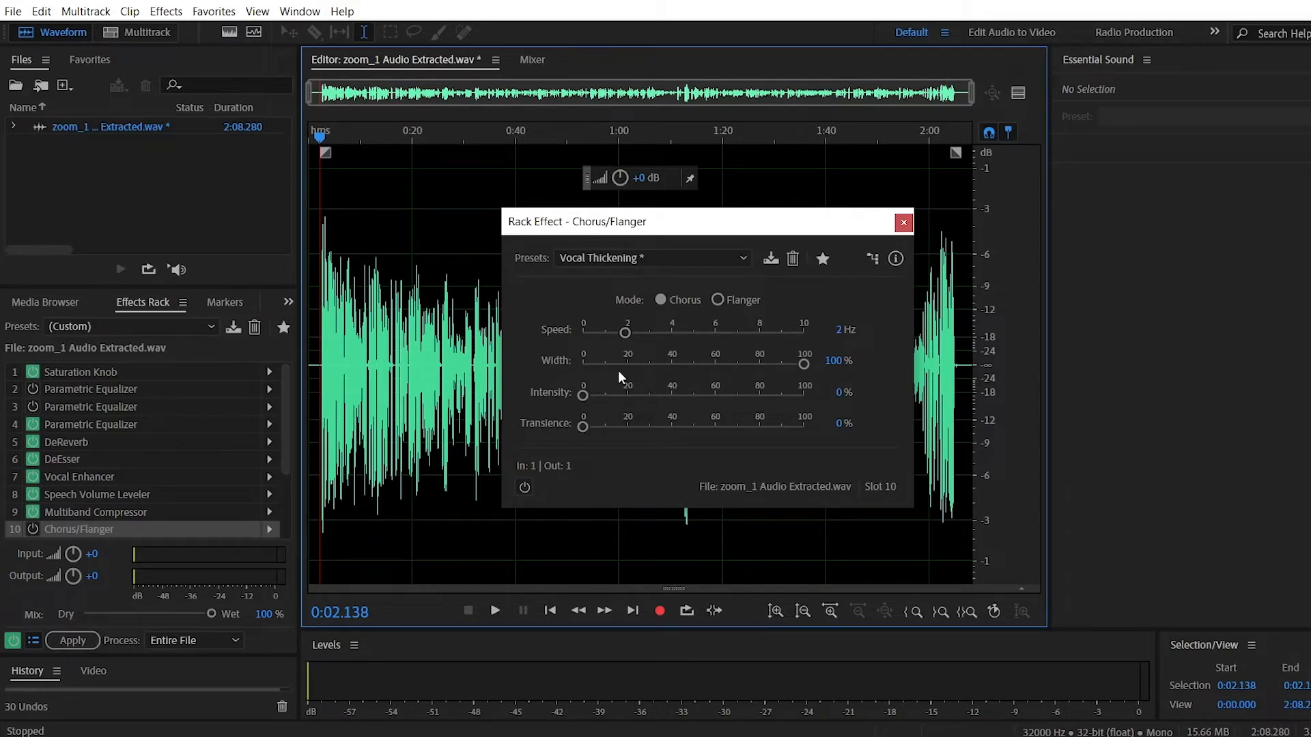
pyautogui.moveTo(584, 394); pyautogui.dragTo(490, 424)
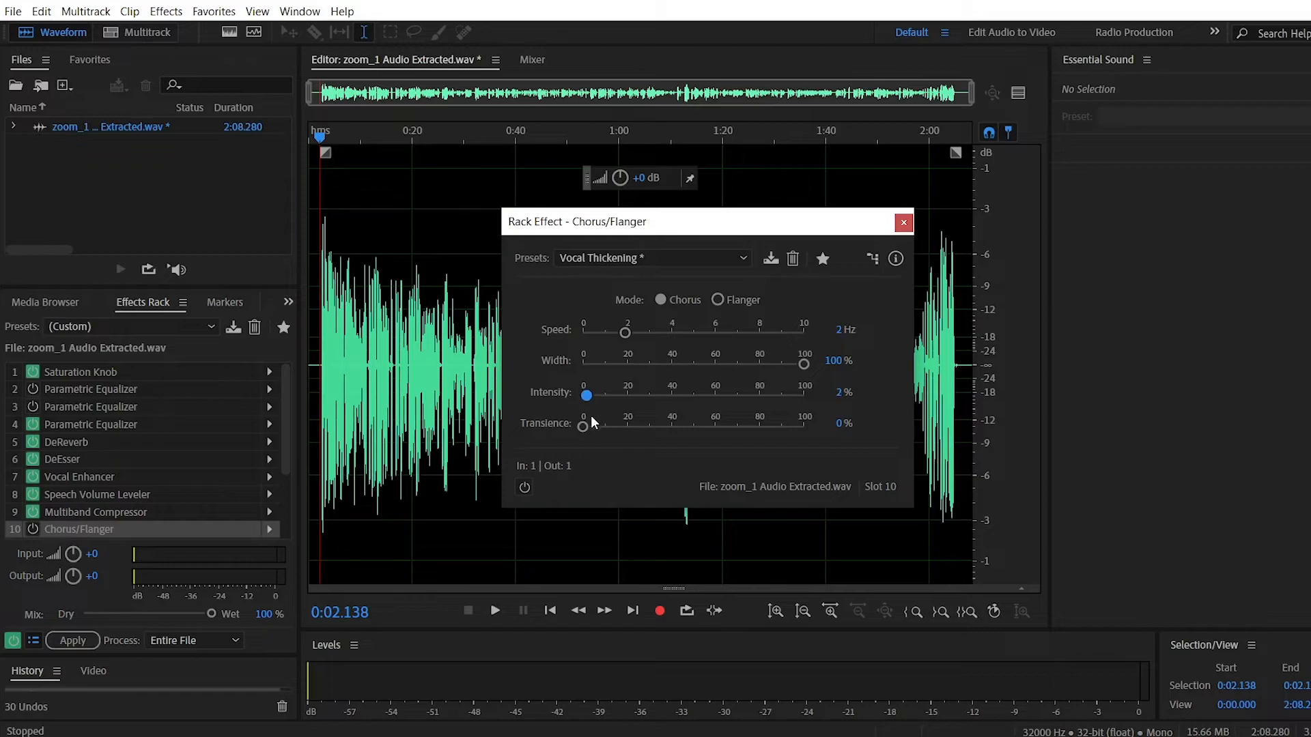
pyautogui.click(38, 528)
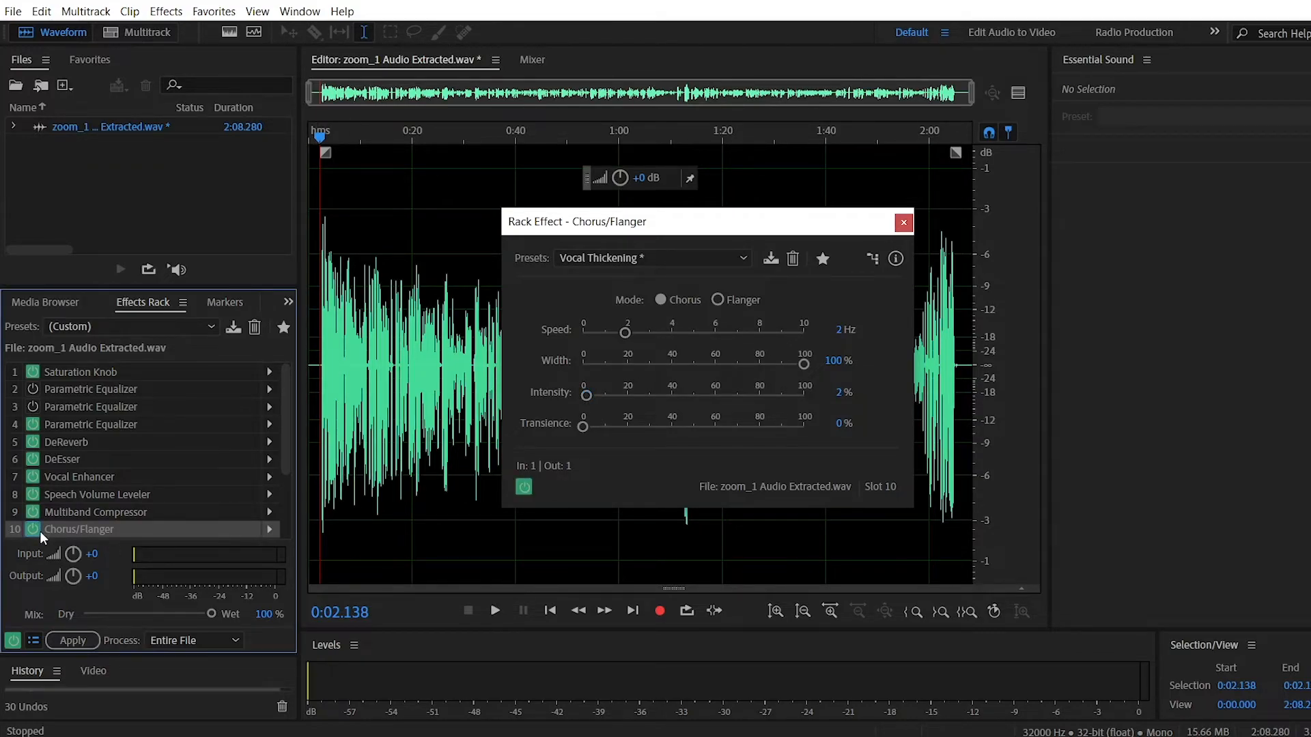
# Play the recording while switching Chorus/Flanger off and on to compare the voice, leaving the effect enabled, and stop playback
pyautogui.press('space')
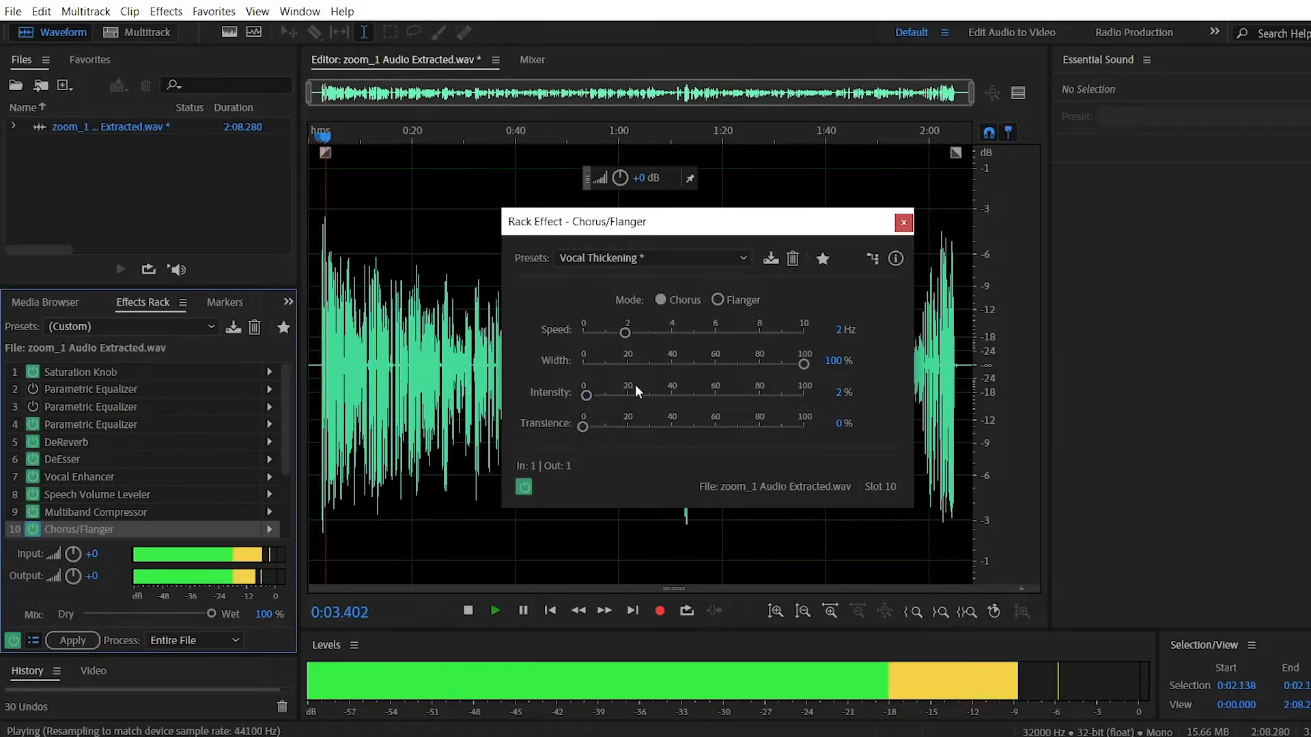
pyautogui.moveTo(587, 396); pyautogui.dragTo(588, 426)
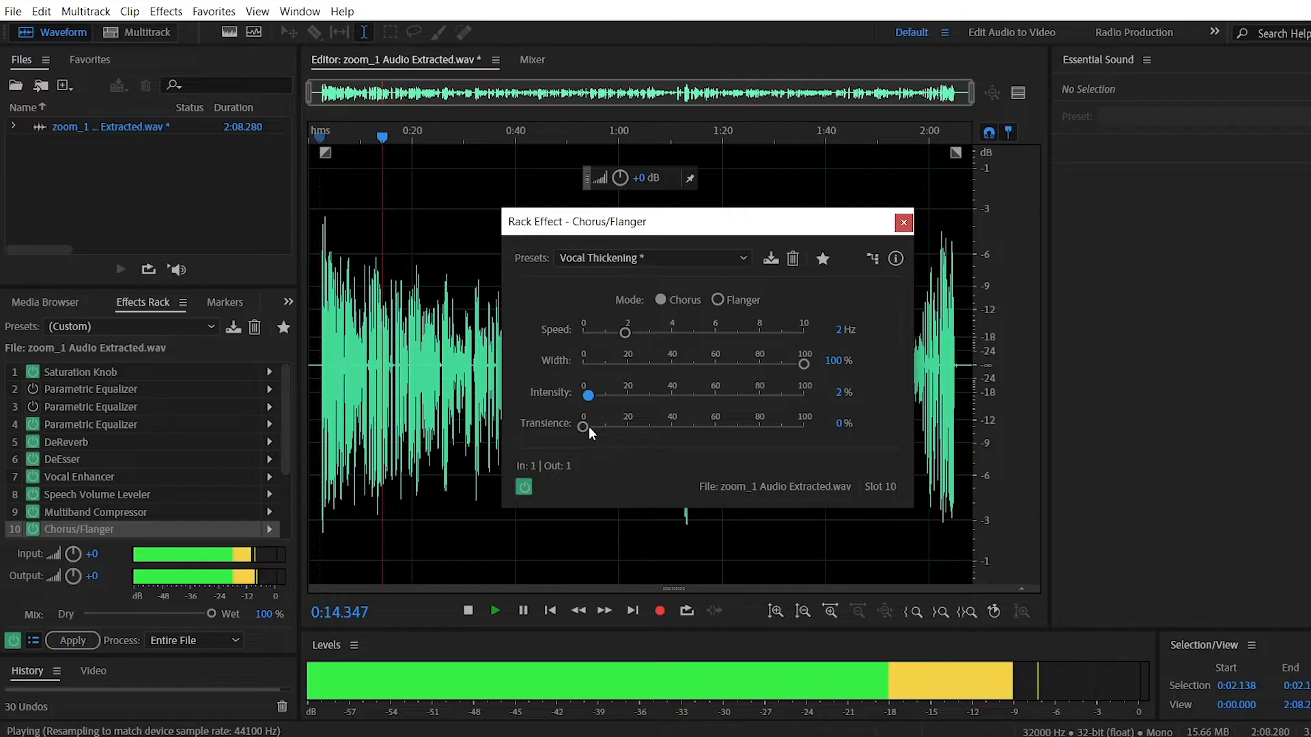
pyautogui.click(524, 487)
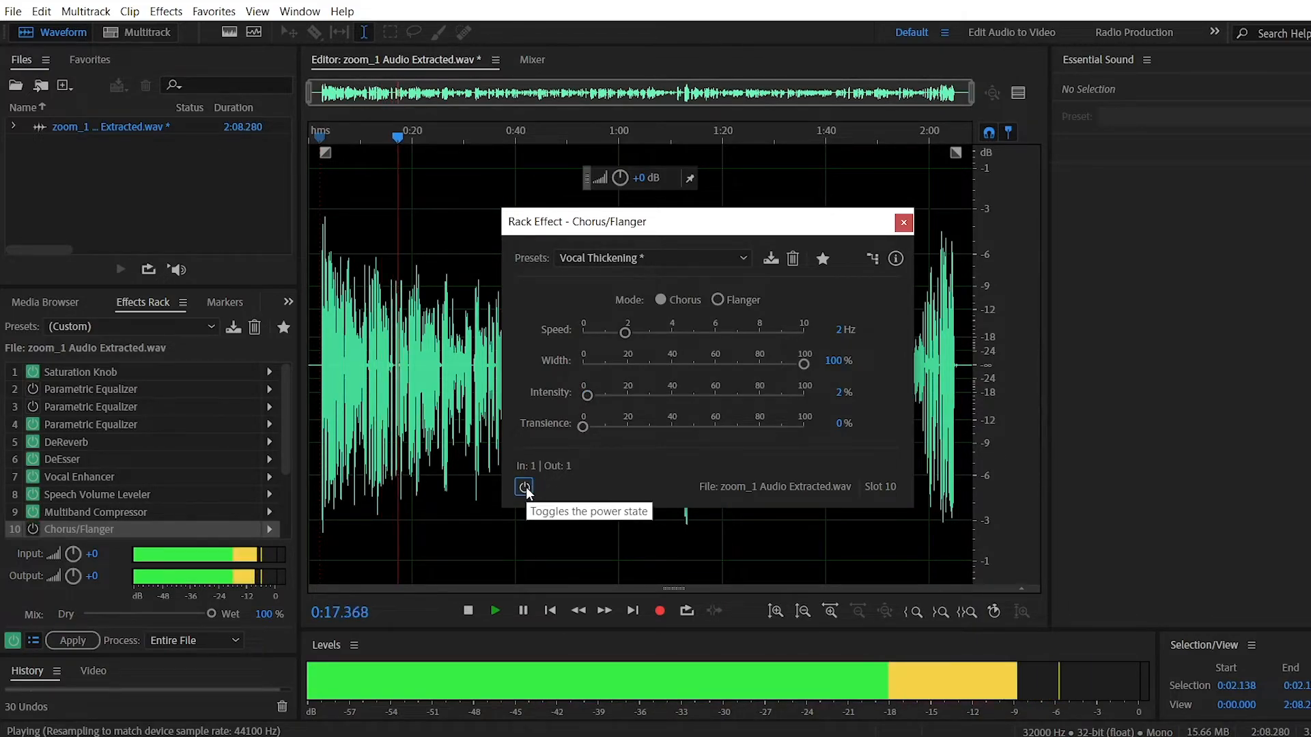
pyautogui.click(523, 486)
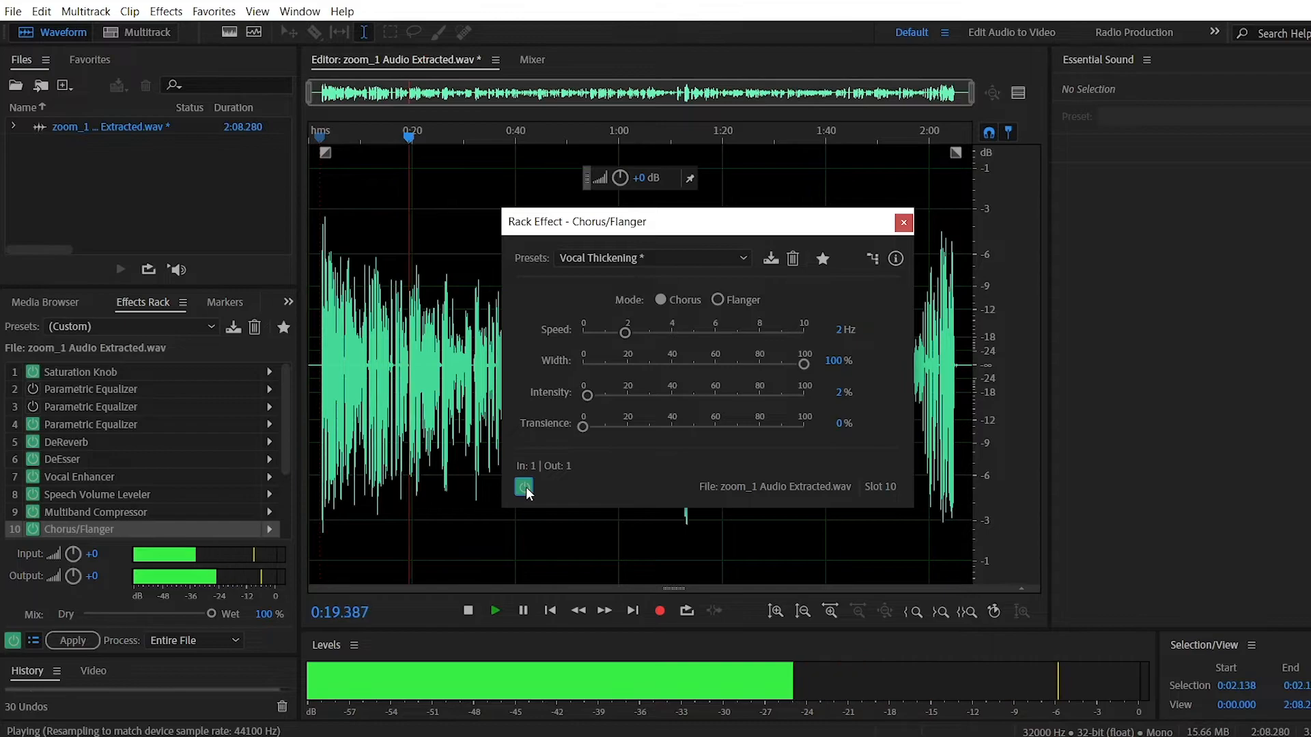
pyautogui.click(523, 487)
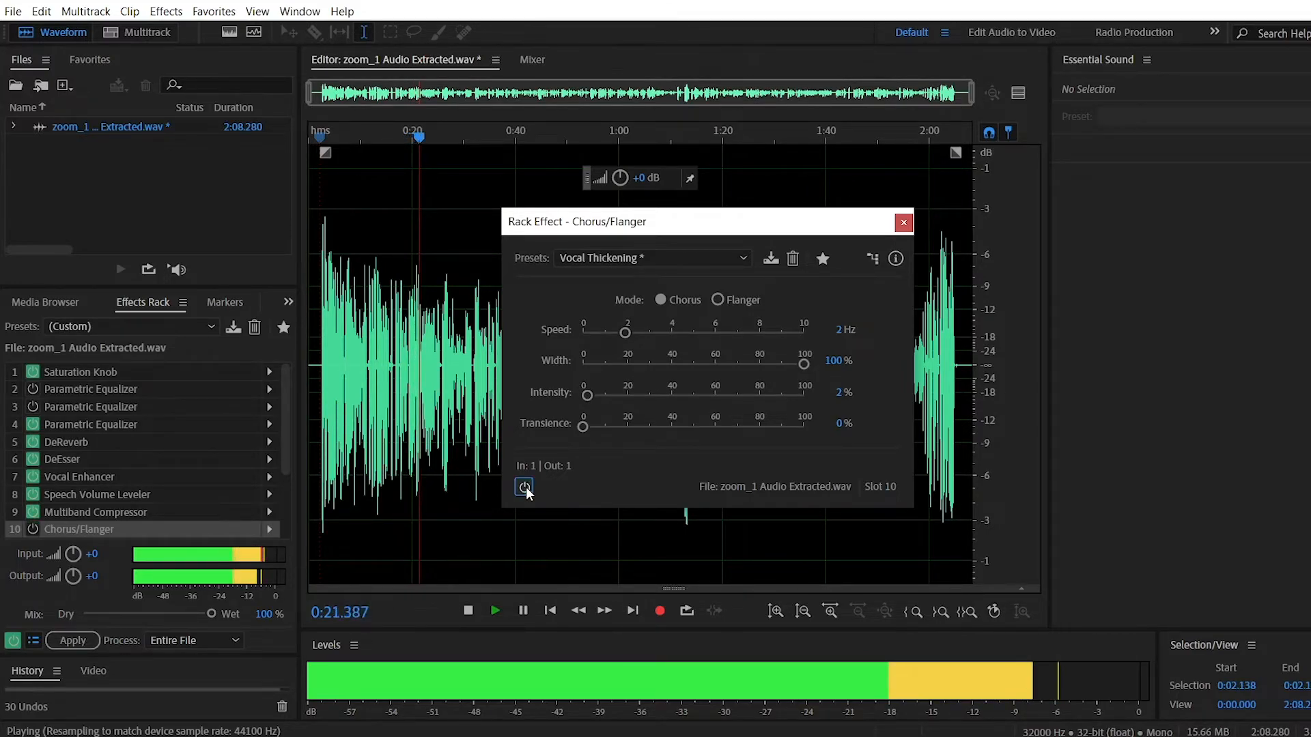
pyautogui.click(523, 487)
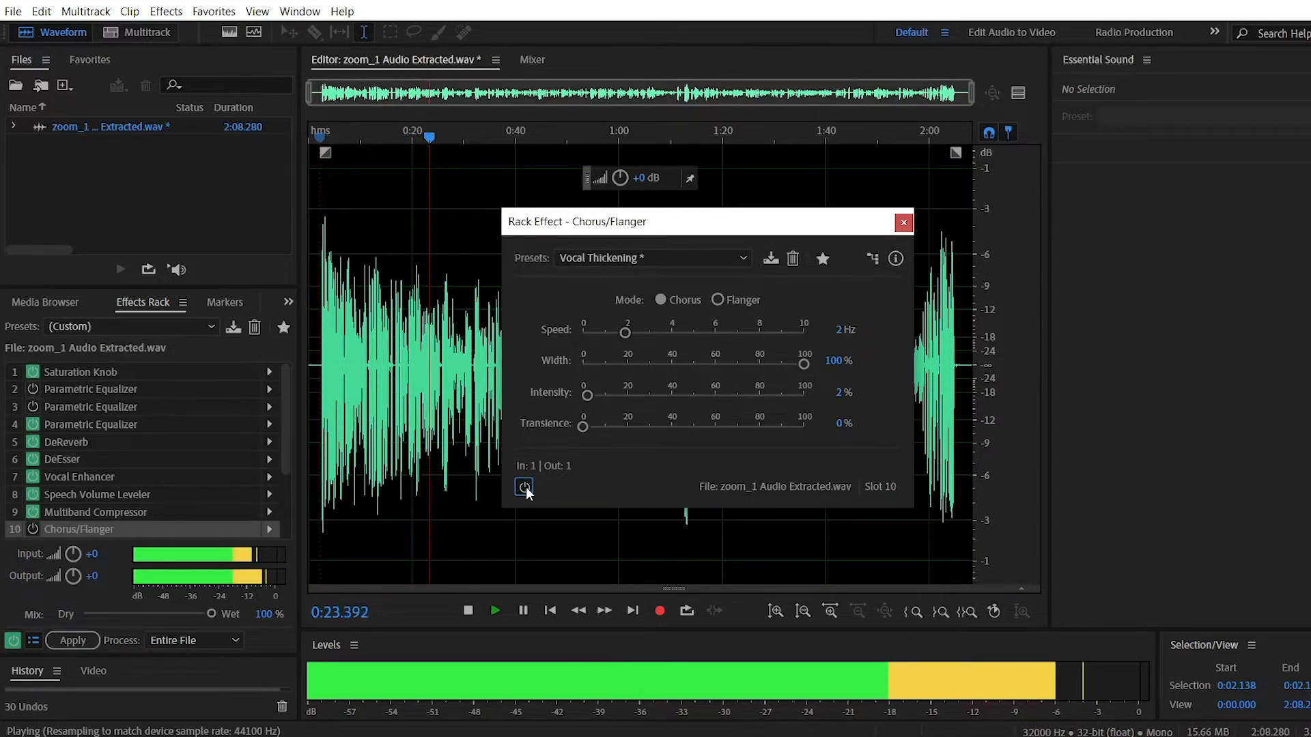
pyautogui.press('space')
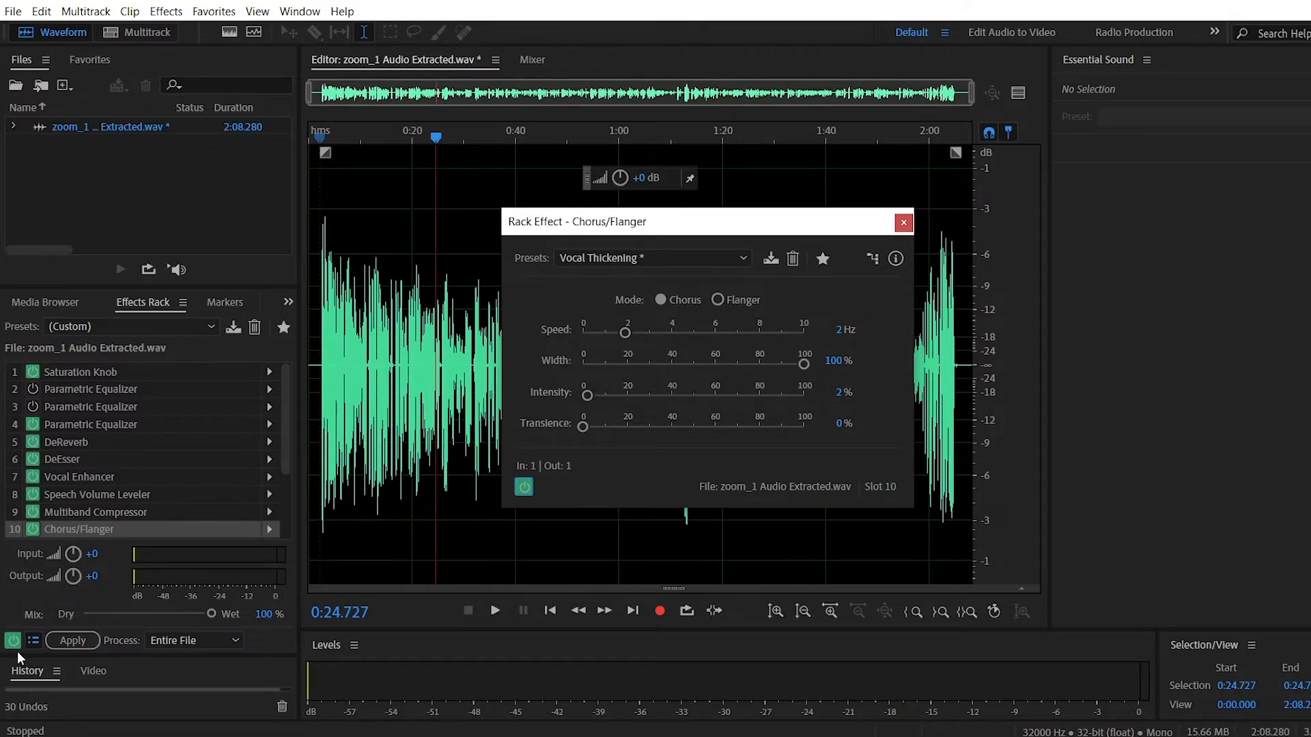
# Play from about 0:05, bypass and re-enable the whole effects rack for comparison, and close the Chorus/Flanger settings
pyautogui.click(333, 495)
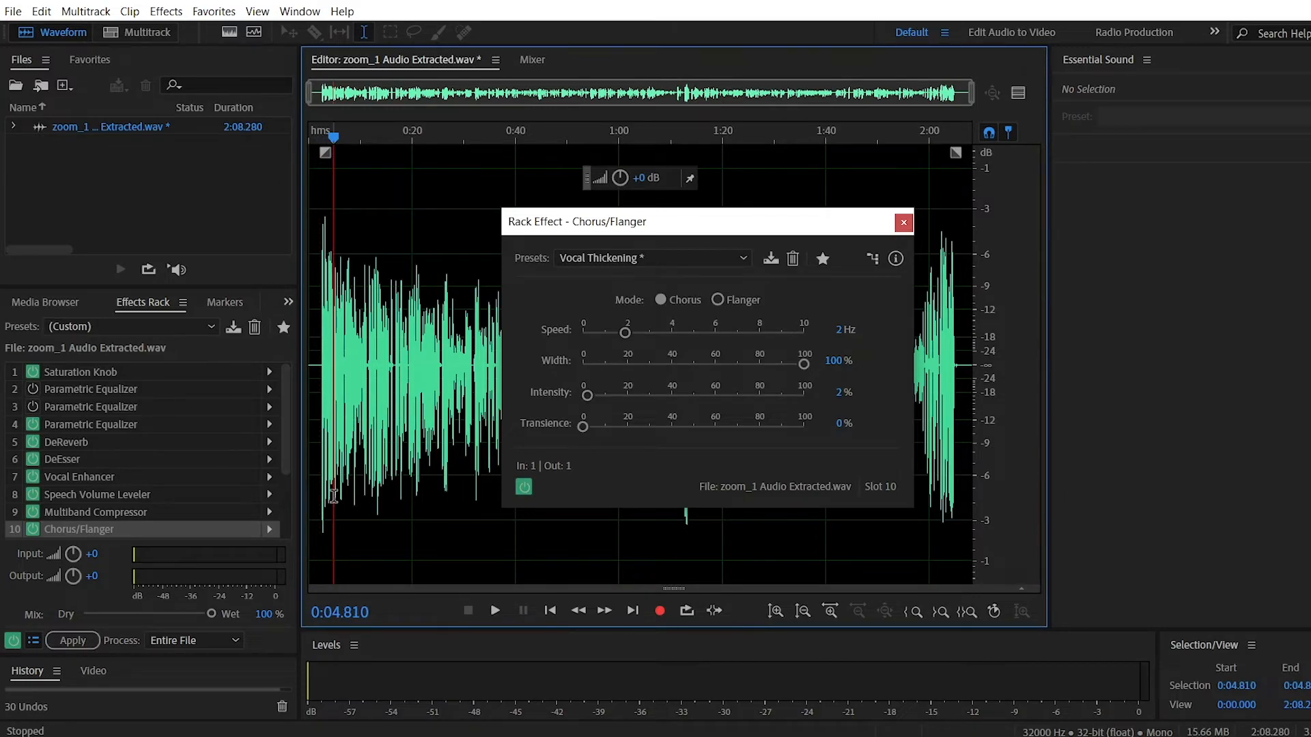
pyautogui.press('space')
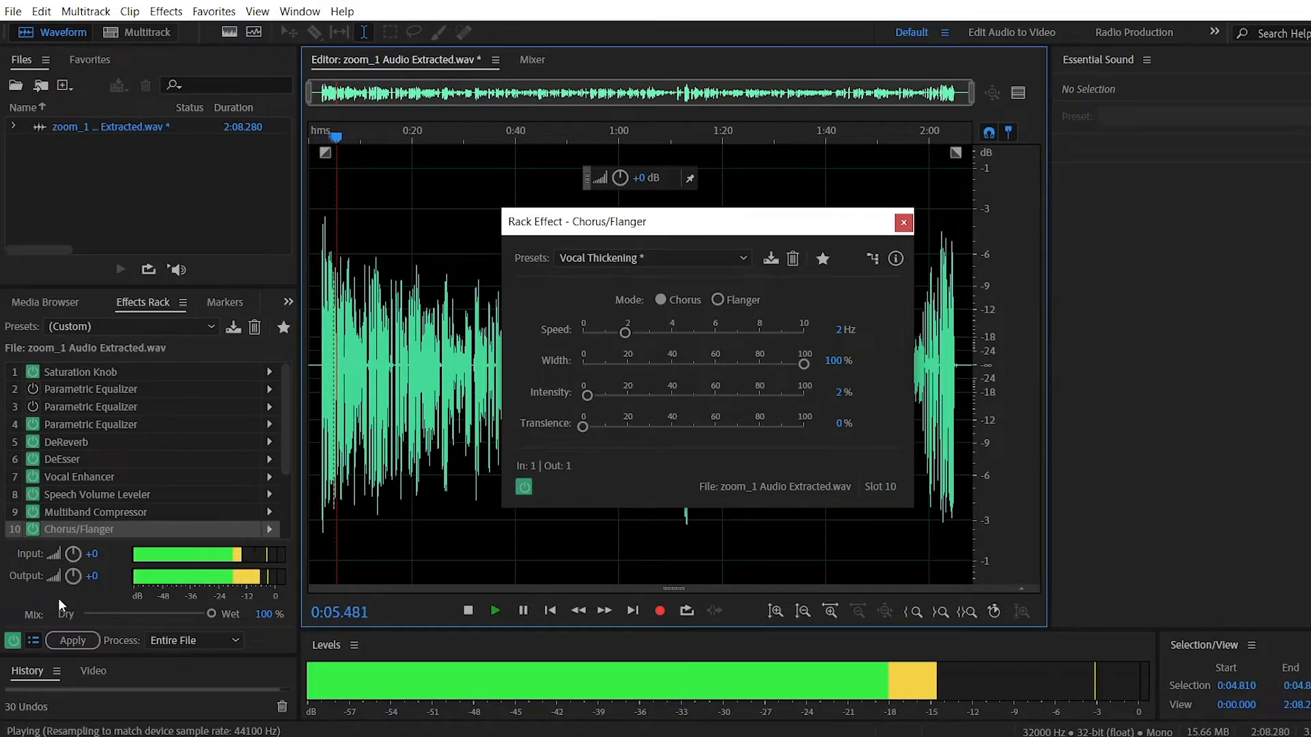
pyautogui.click(13, 641)
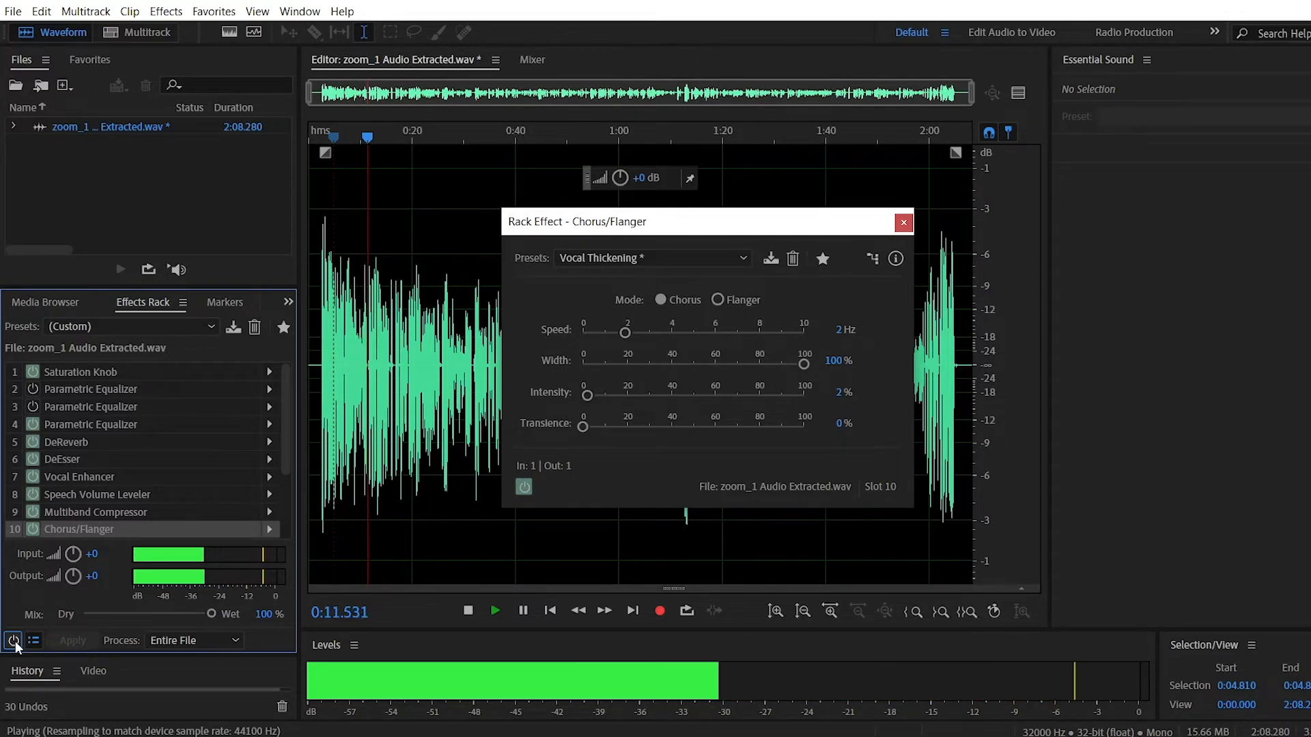
pyautogui.click(12, 640)
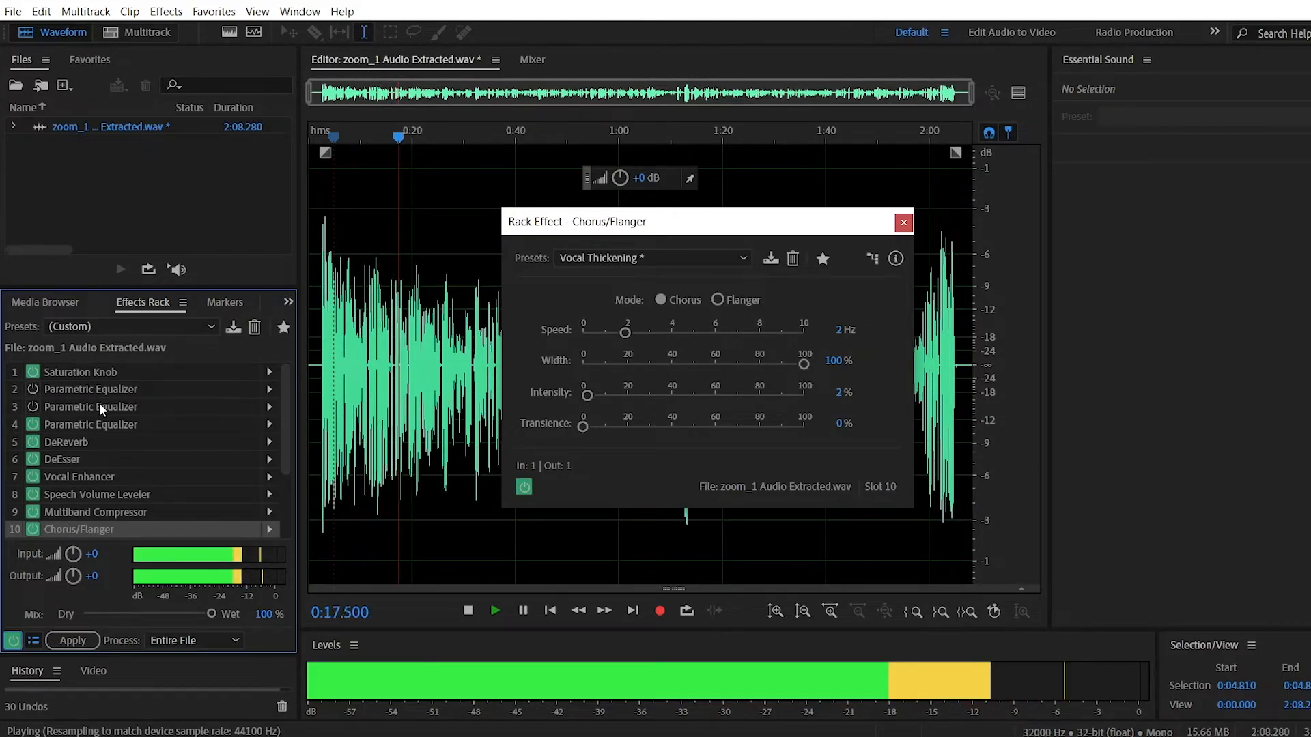
pyautogui.click(902, 223)
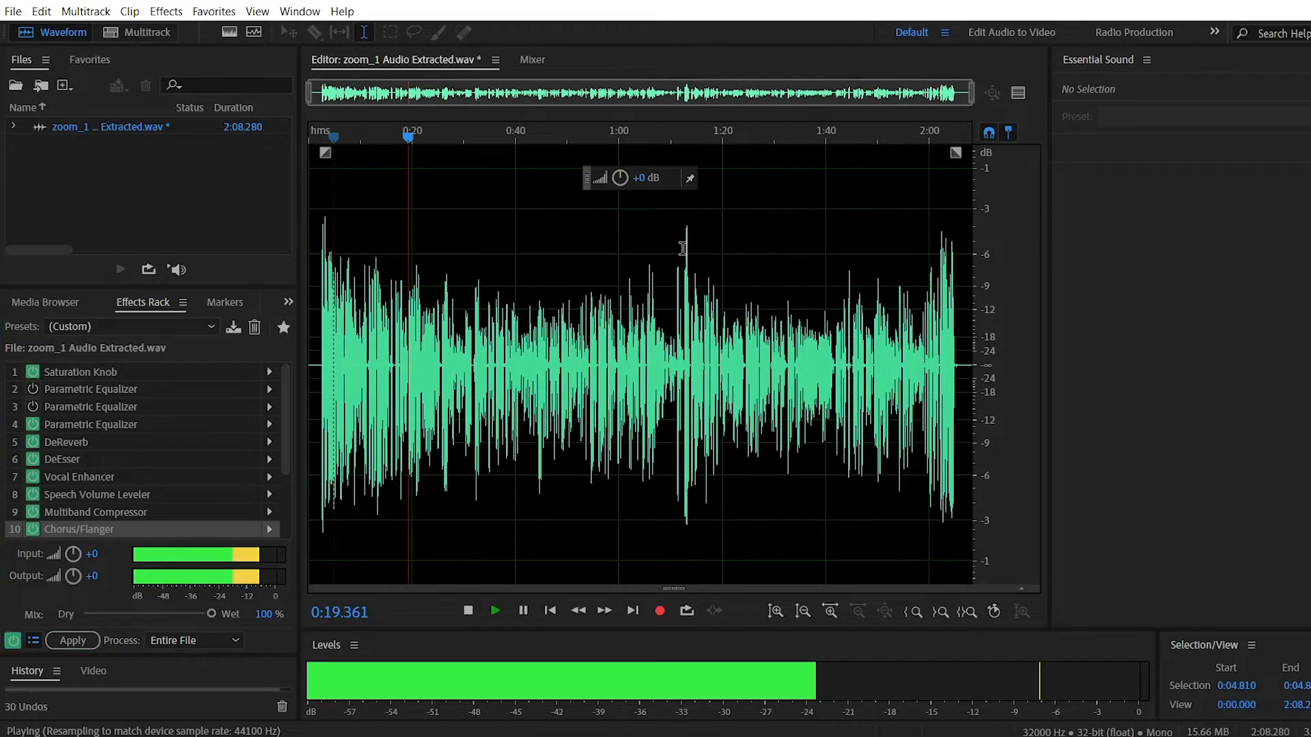
# Open the Saturation Knob settings, dismissing the authorization requests, then close them and stop playback
pyautogui.click(72, 370)
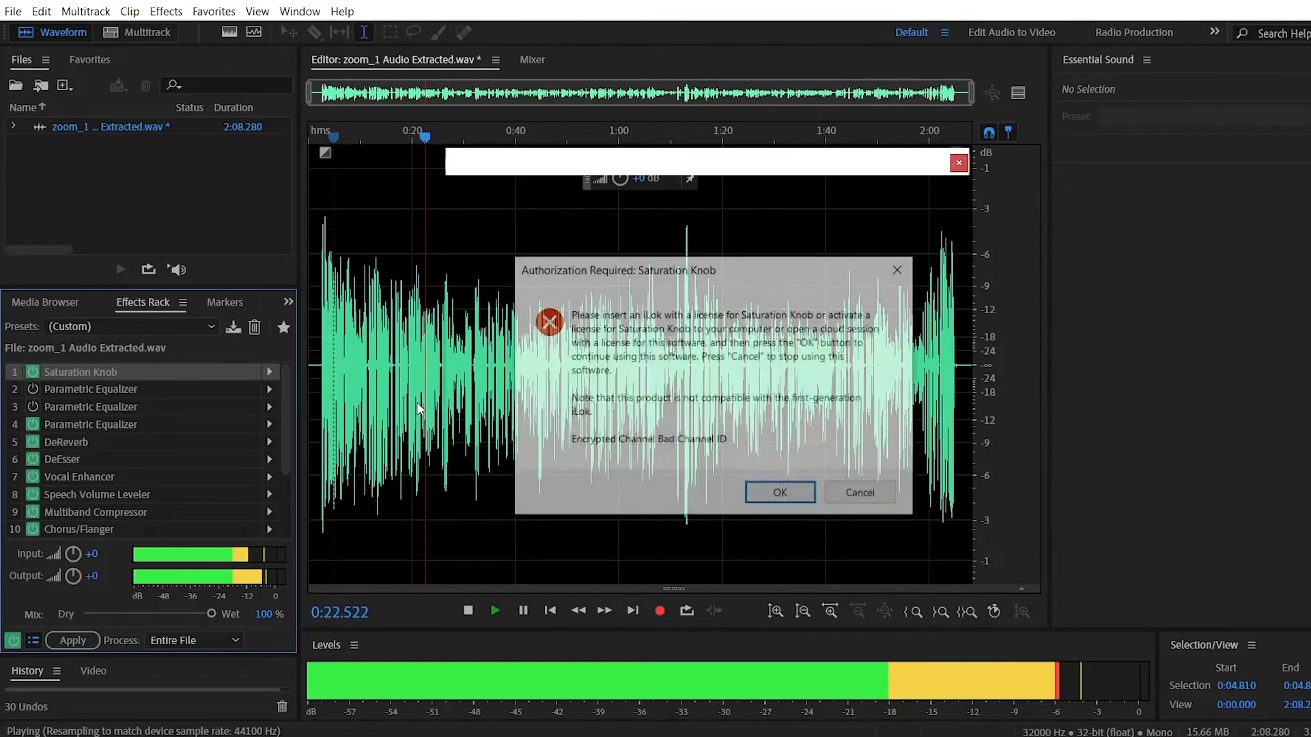
pyautogui.click(791, 498)
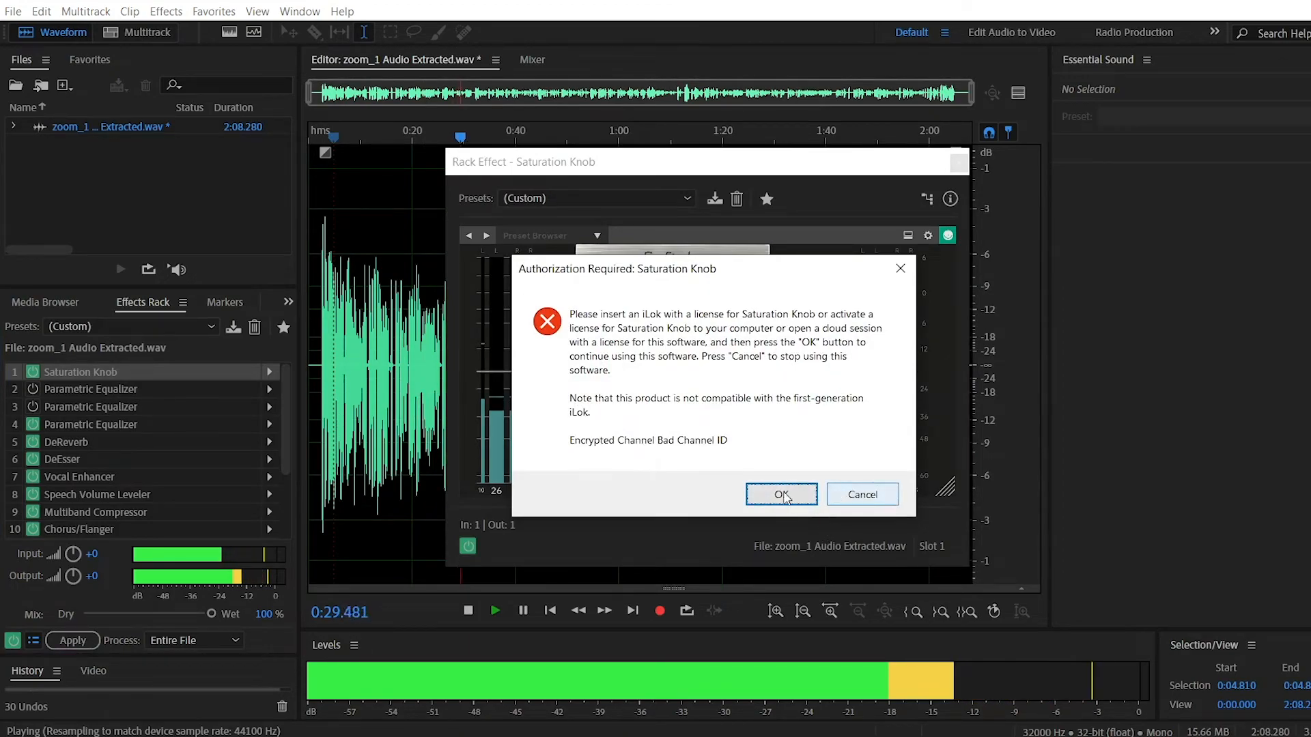
pyautogui.click(783, 494)
pyautogui.click(785, 492)
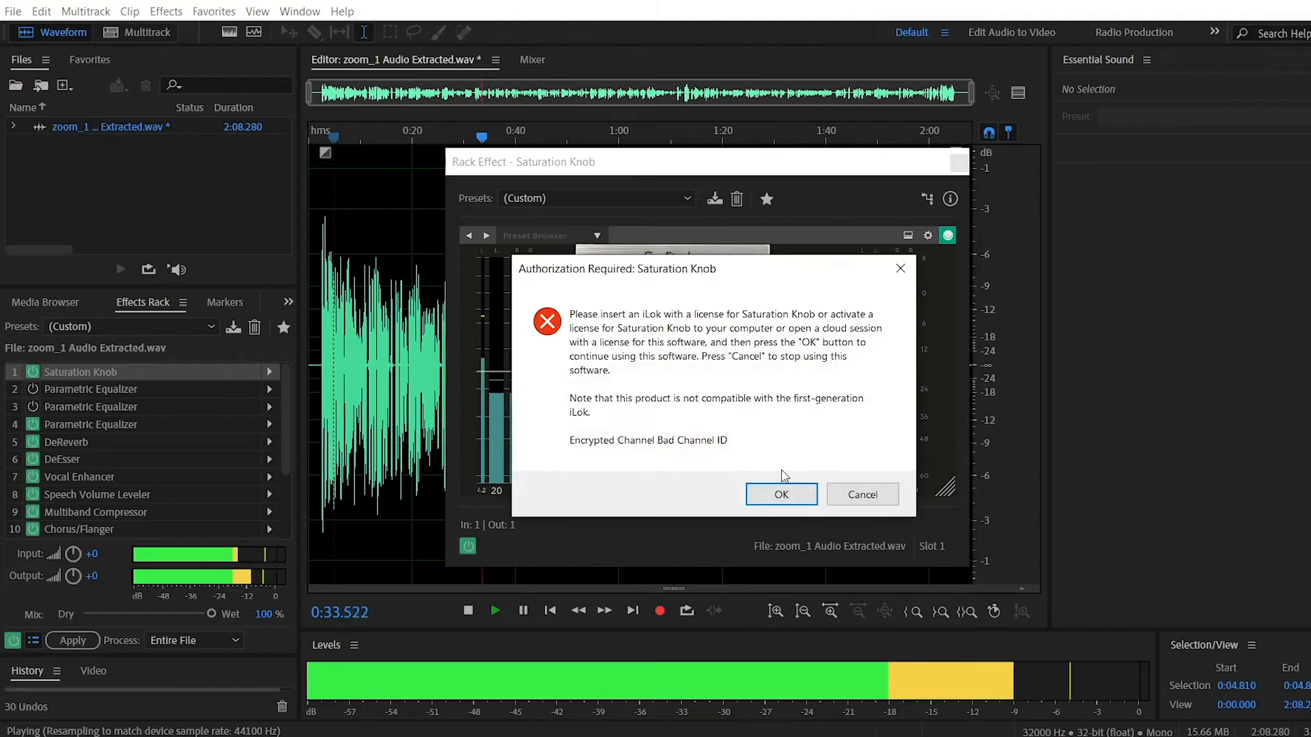
pyautogui.click(781, 493)
pyautogui.click(785, 491)
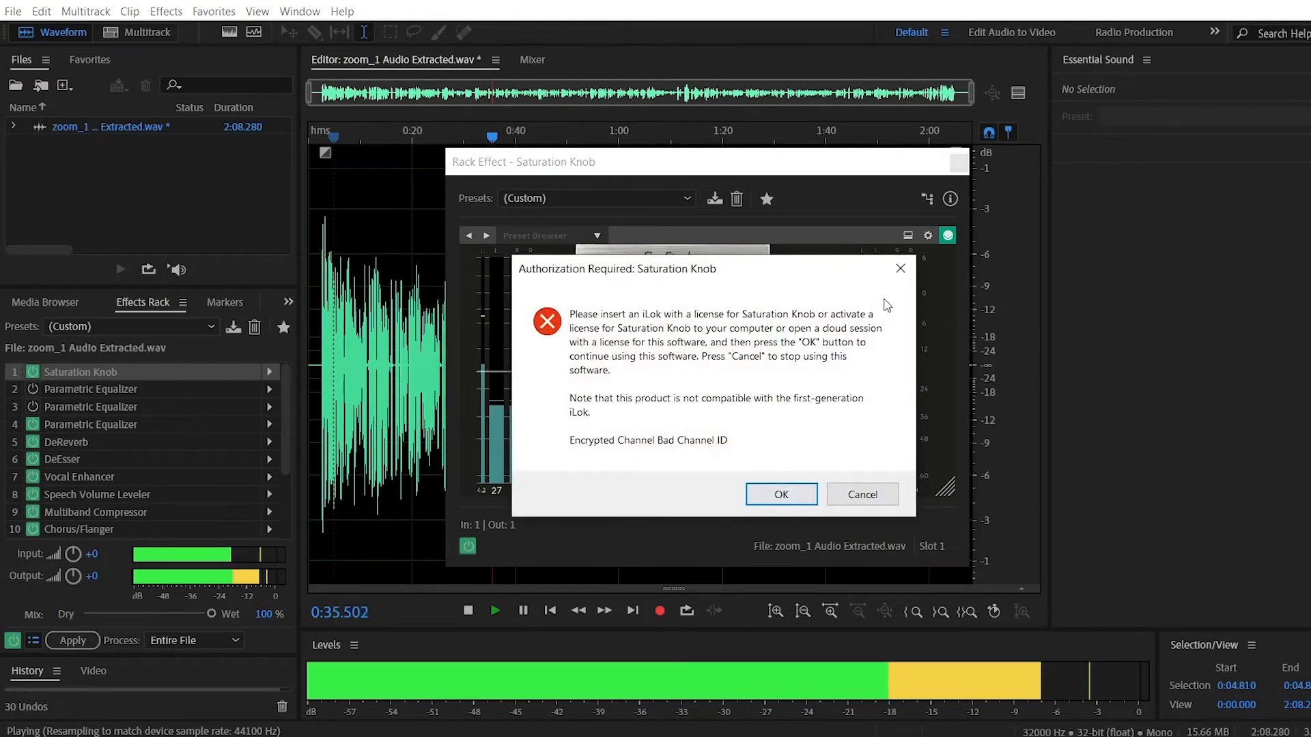
pyautogui.click(785, 492)
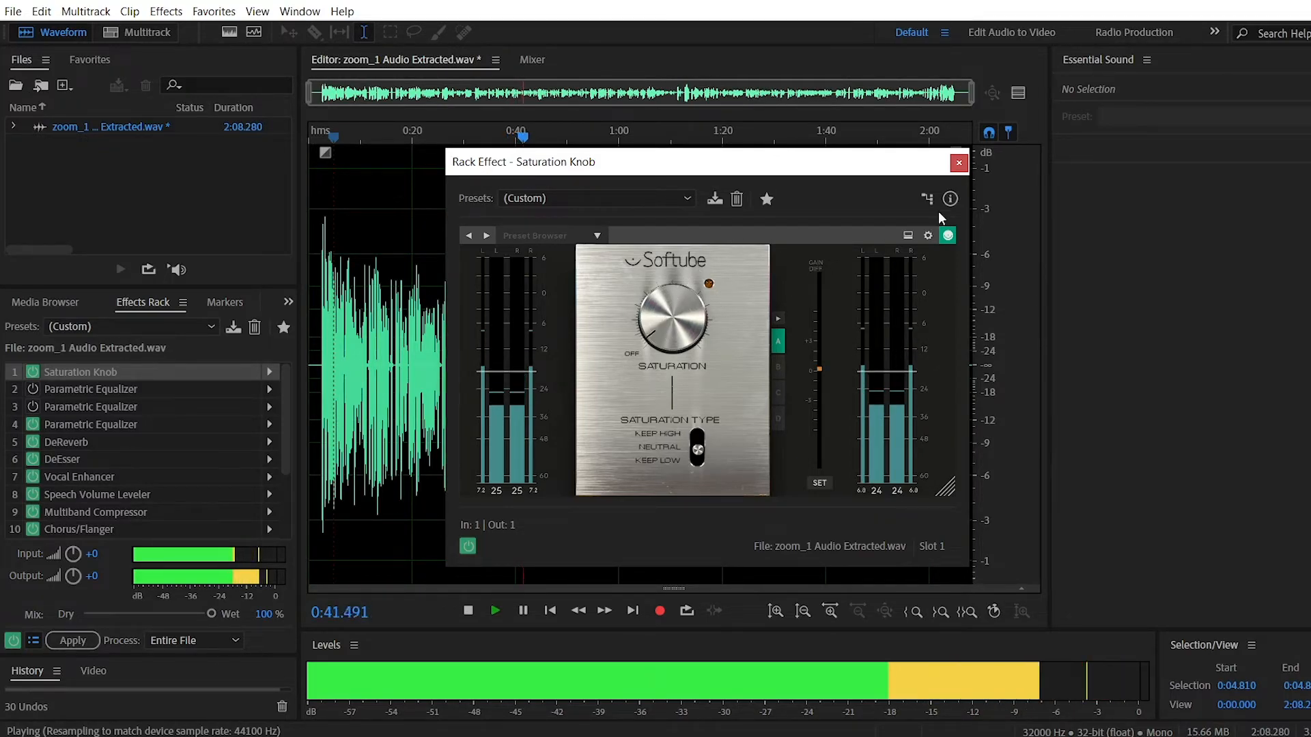
pyautogui.click(958, 161)
pyautogui.press('space')
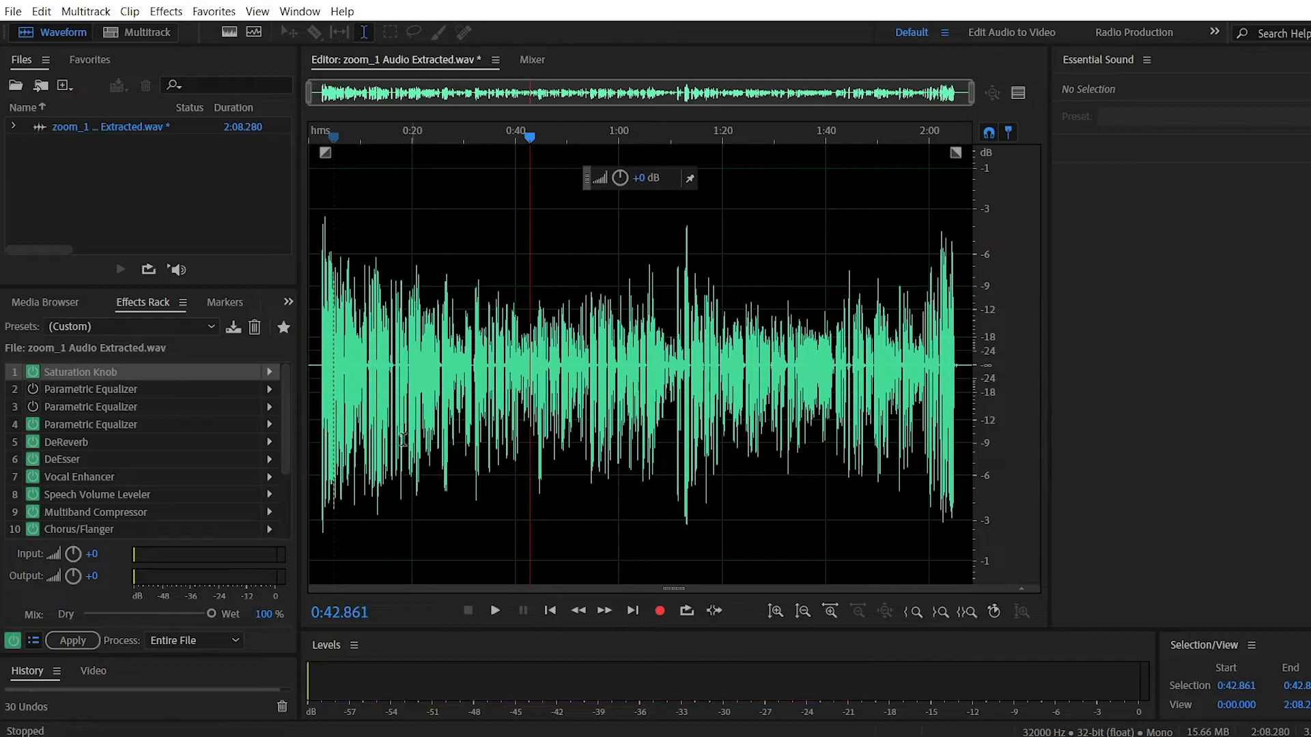
# Reopen the Chorus/Flanger settings, set the intensity to 1%, and close them
pyautogui.click(92, 530)
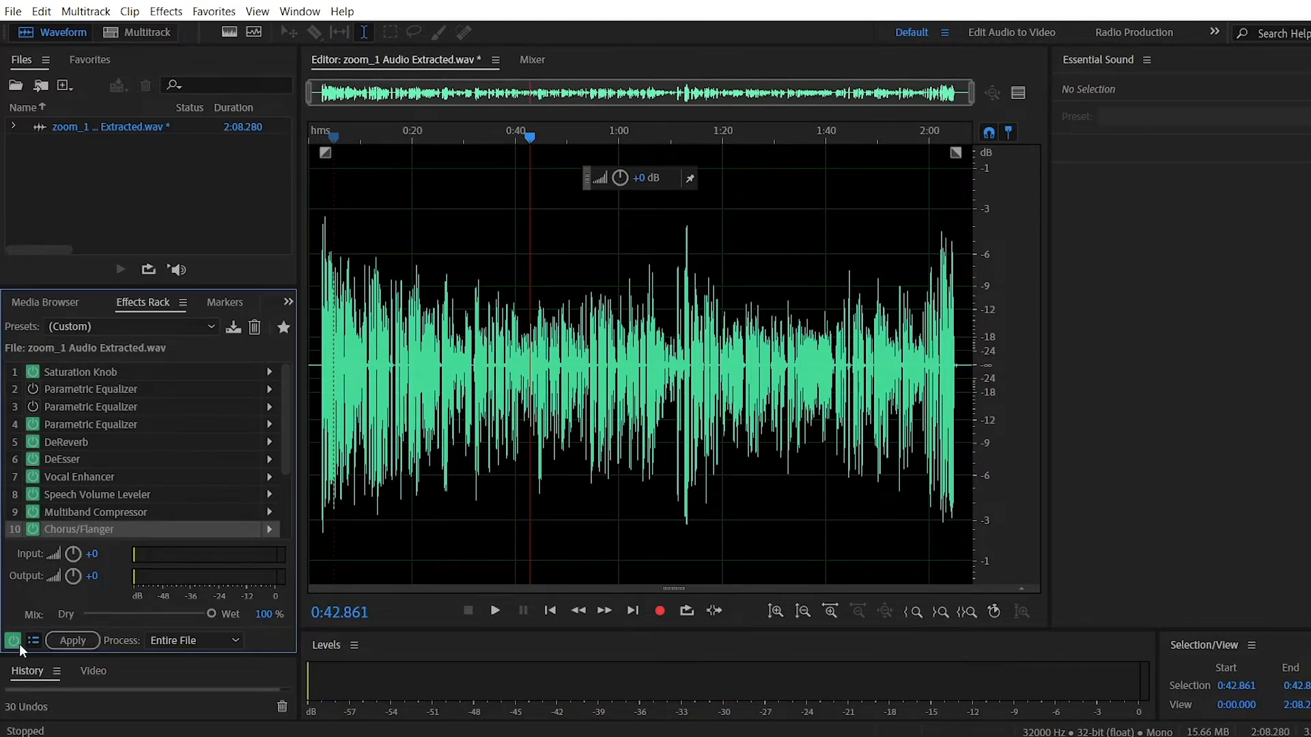
pyautogui.doubleClick(97, 531)
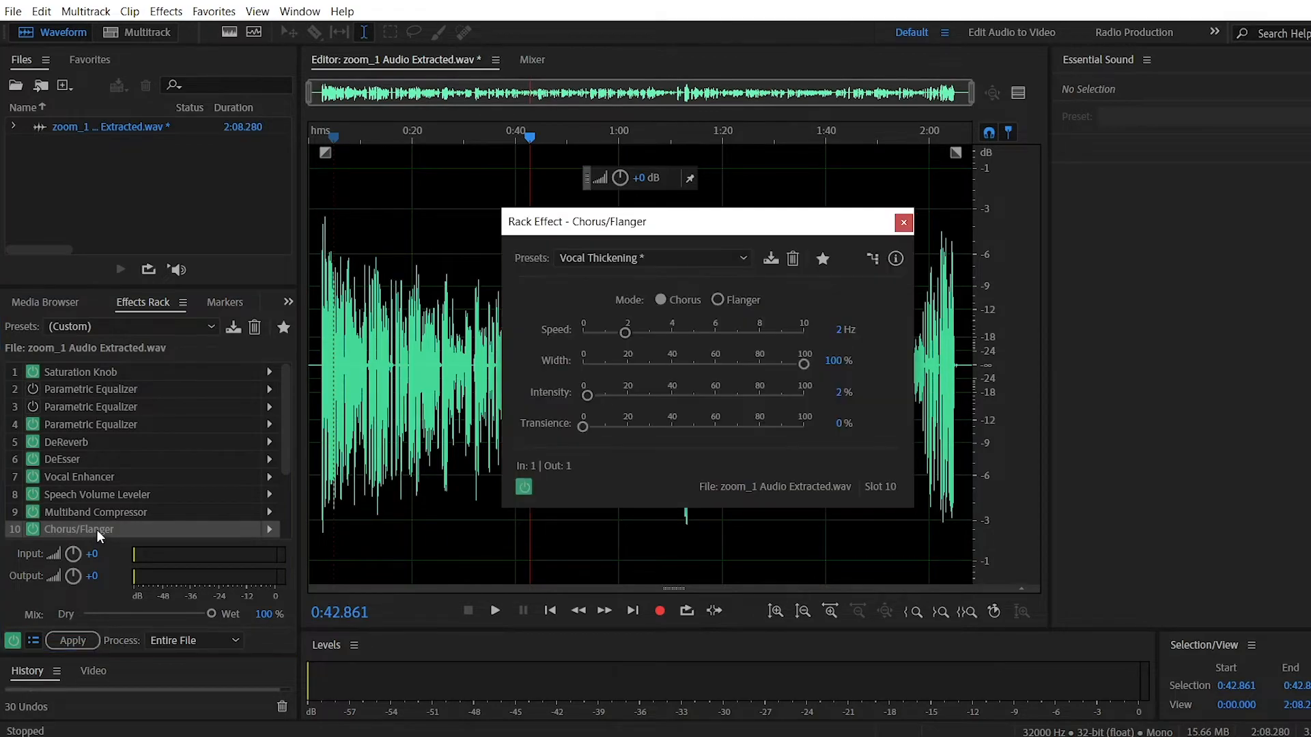
pyautogui.click(842, 394)
pyautogui.write('1')
pyautogui.press('Return')
pyautogui.click(903, 223)
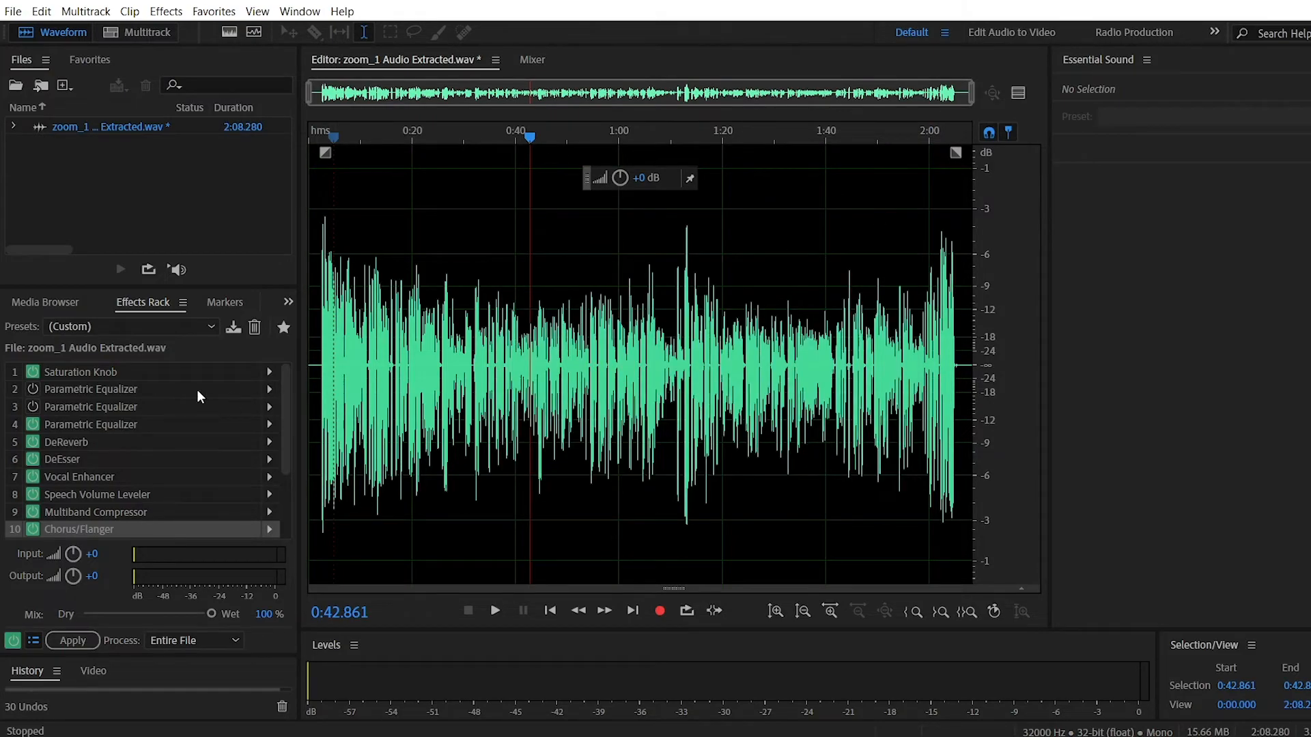
# Reopen the Multiband Compressor, adjust the thresholds of all four bands, and close its settings
pyautogui.click(95, 514)
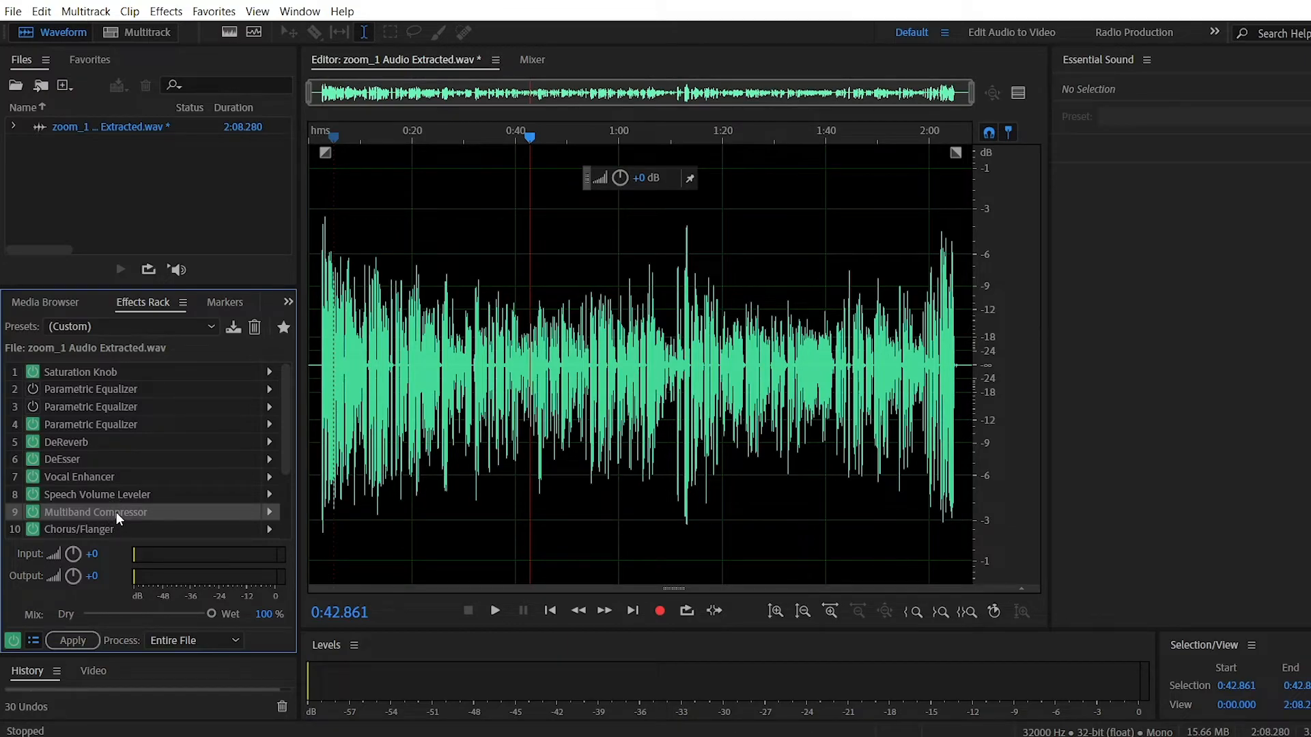
pyautogui.doubleClick(116, 513)
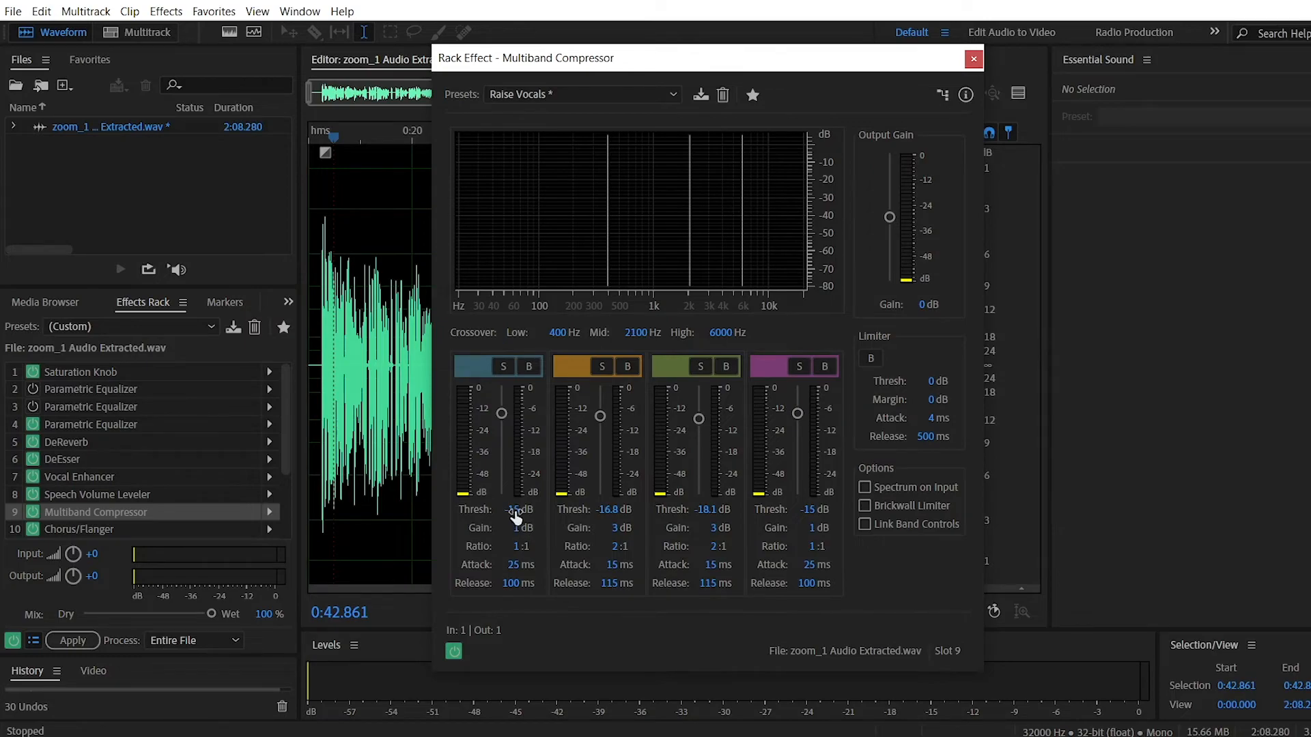
pyautogui.moveTo(513, 509); pyautogui.dragTo(533, 513)
pyautogui.moveTo(620, 512); pyautogui.dragTo(623, 512)
pyautogui.moveTo(702, 510); pyautogui.dragTo(722, 512)
pyautogui.moveTo(807, 510); pyautogui.dragTo(821, 514)
pyautogui.click(971, 60)
# Play the recording from about 0:13, bypass and re-enable the whole effects rack for comparison, and stop playback
pyautogui.click(377, 372)
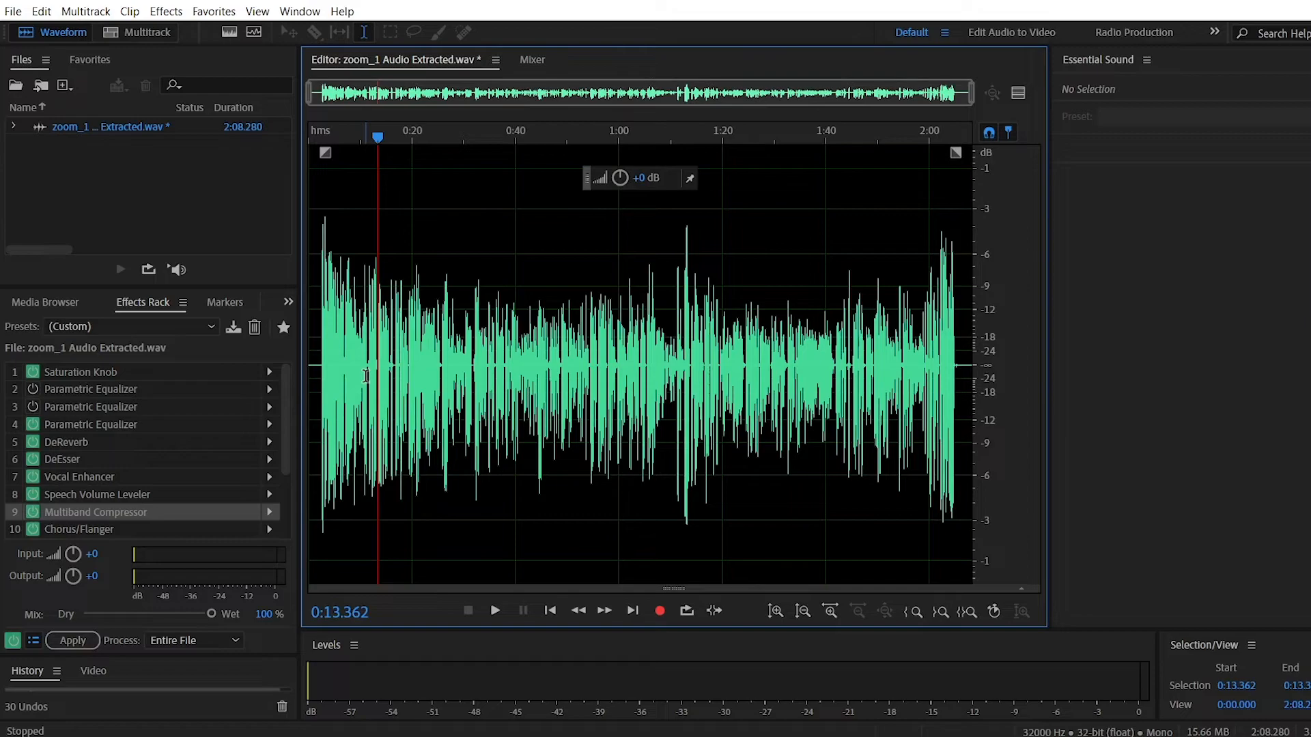
pyautogui.press('space')
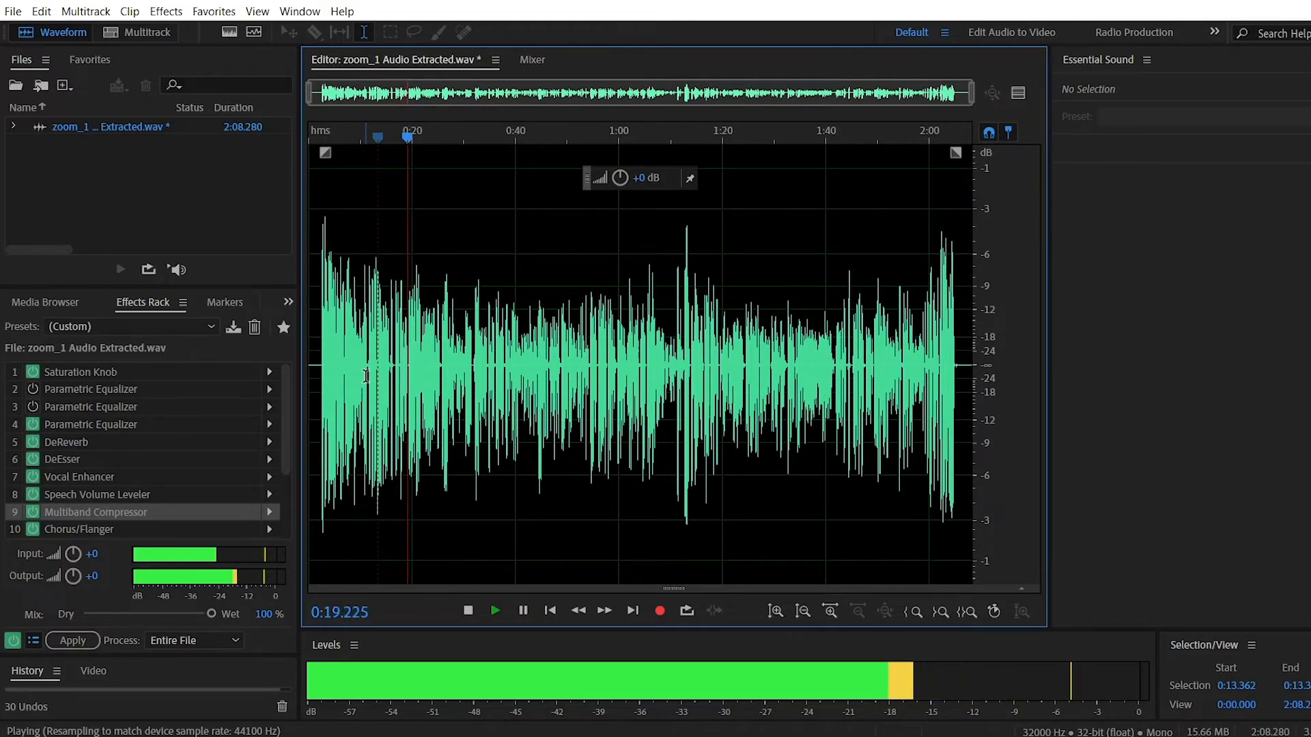
pyautogui.click(13, 640)
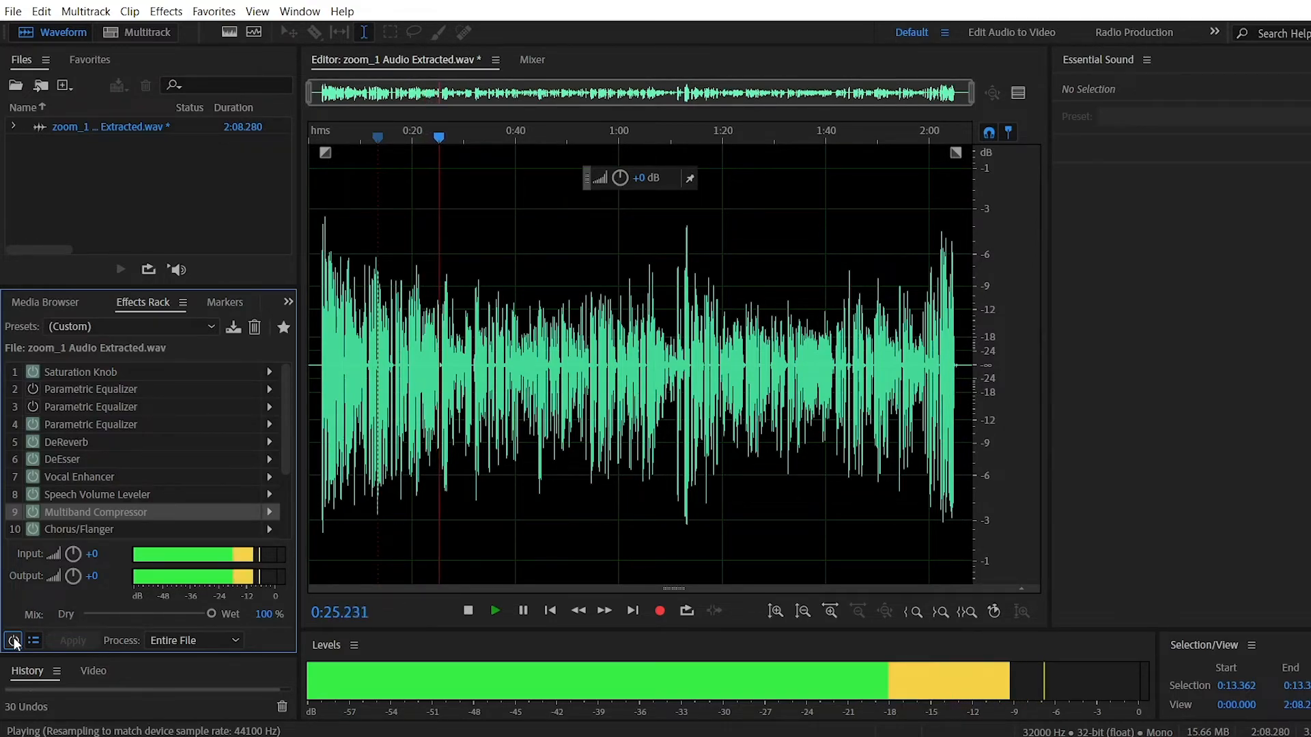
pyautogui.click(13, 641)
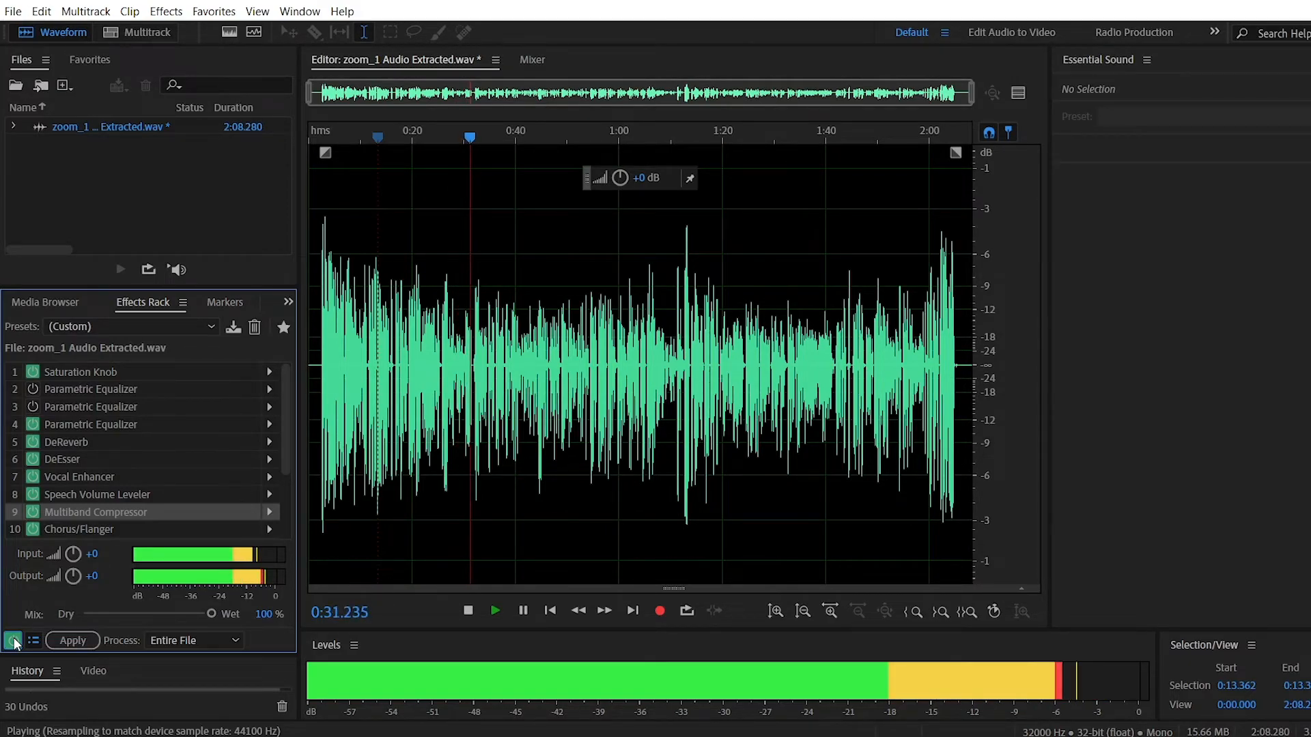
pyautogui.press('space')
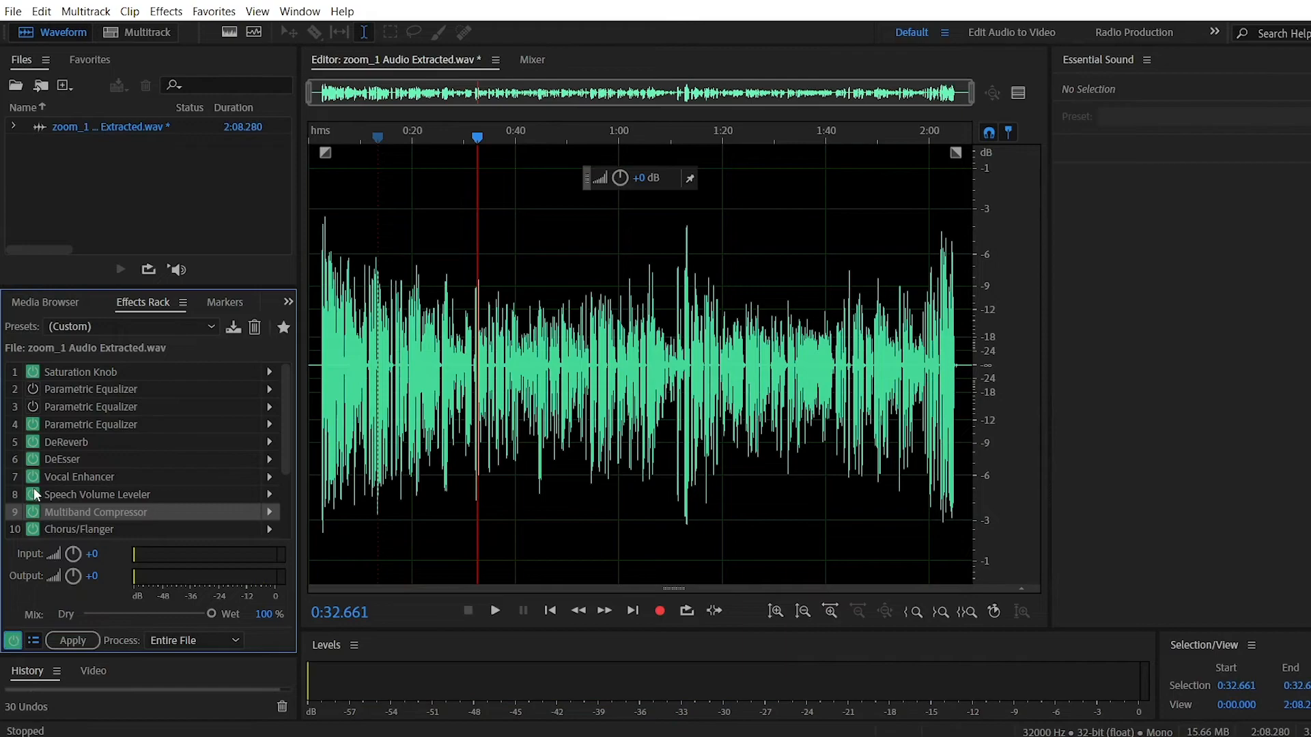
# Reduce the Speech Volume Leveler's leveling amount to about 37.7% and close its settings
pyautogui.doubleClick(83, 490)
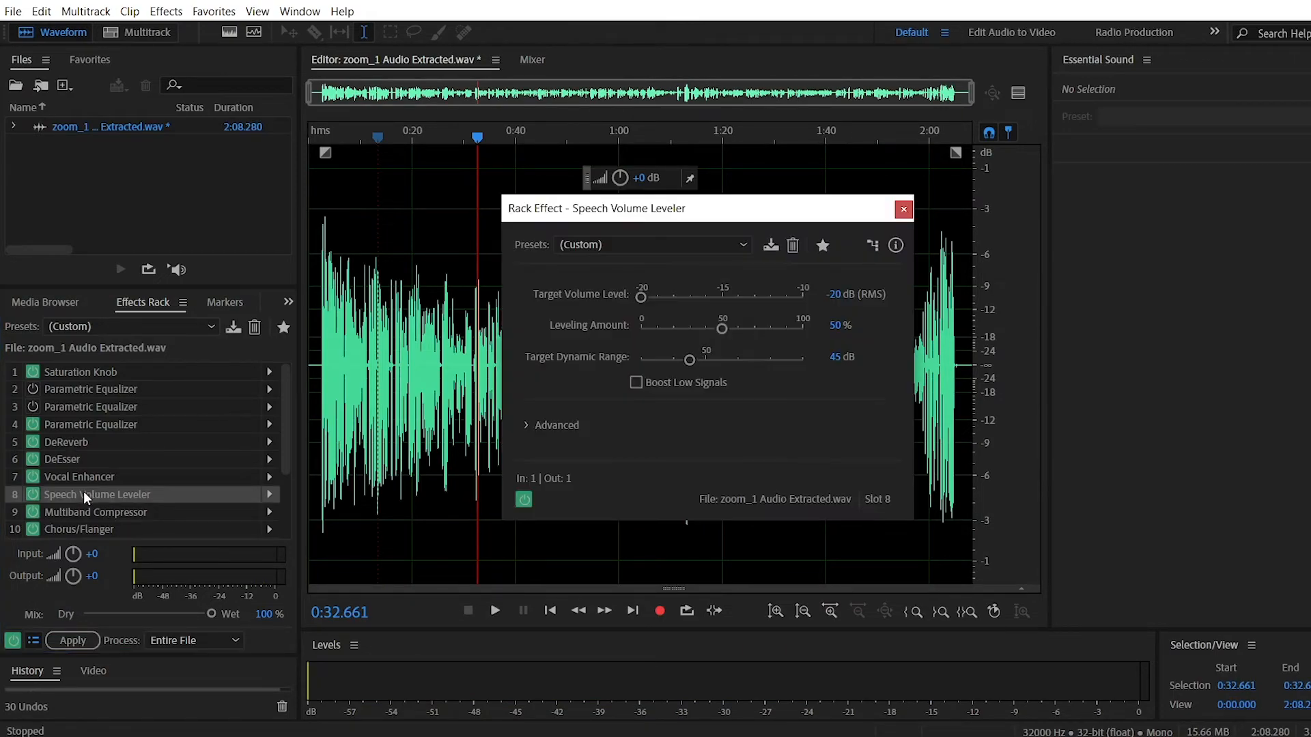
pyautogui.moveTo(723, 333); pyautogui.dragTo(703, 329)
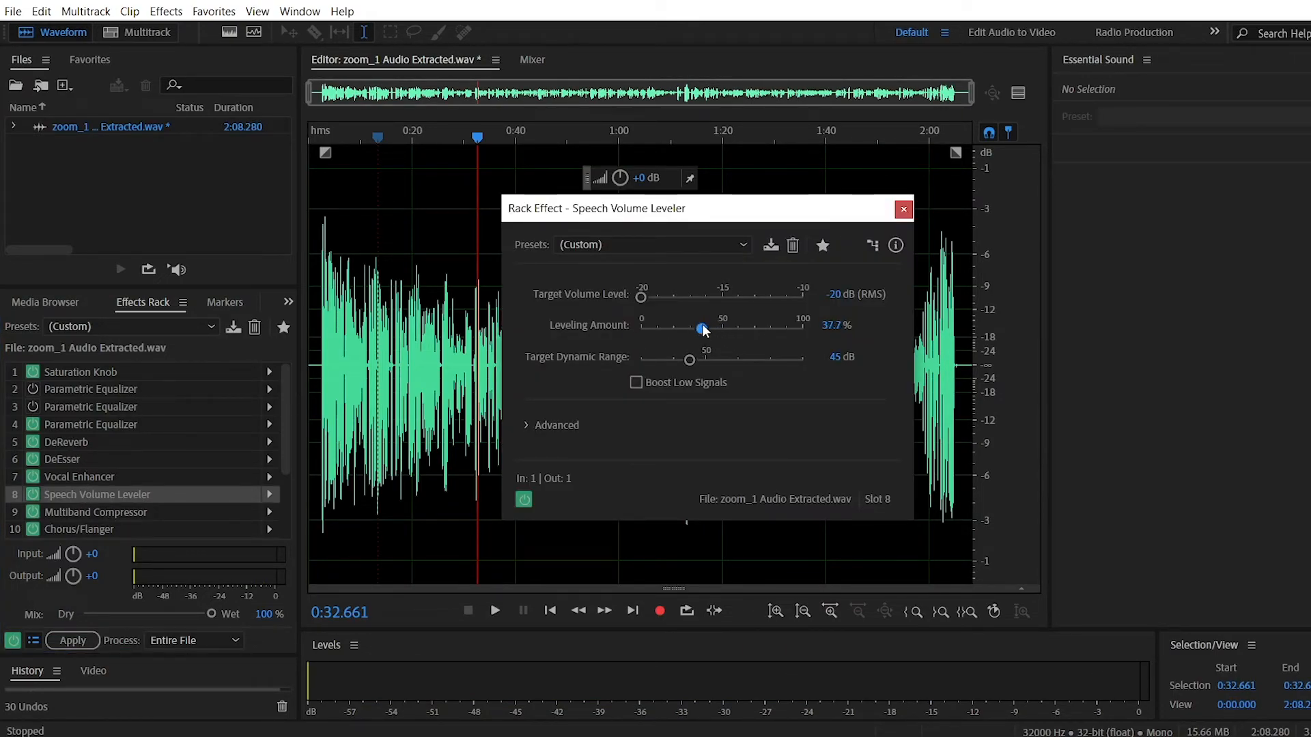
pyautogui.click(904, 209)
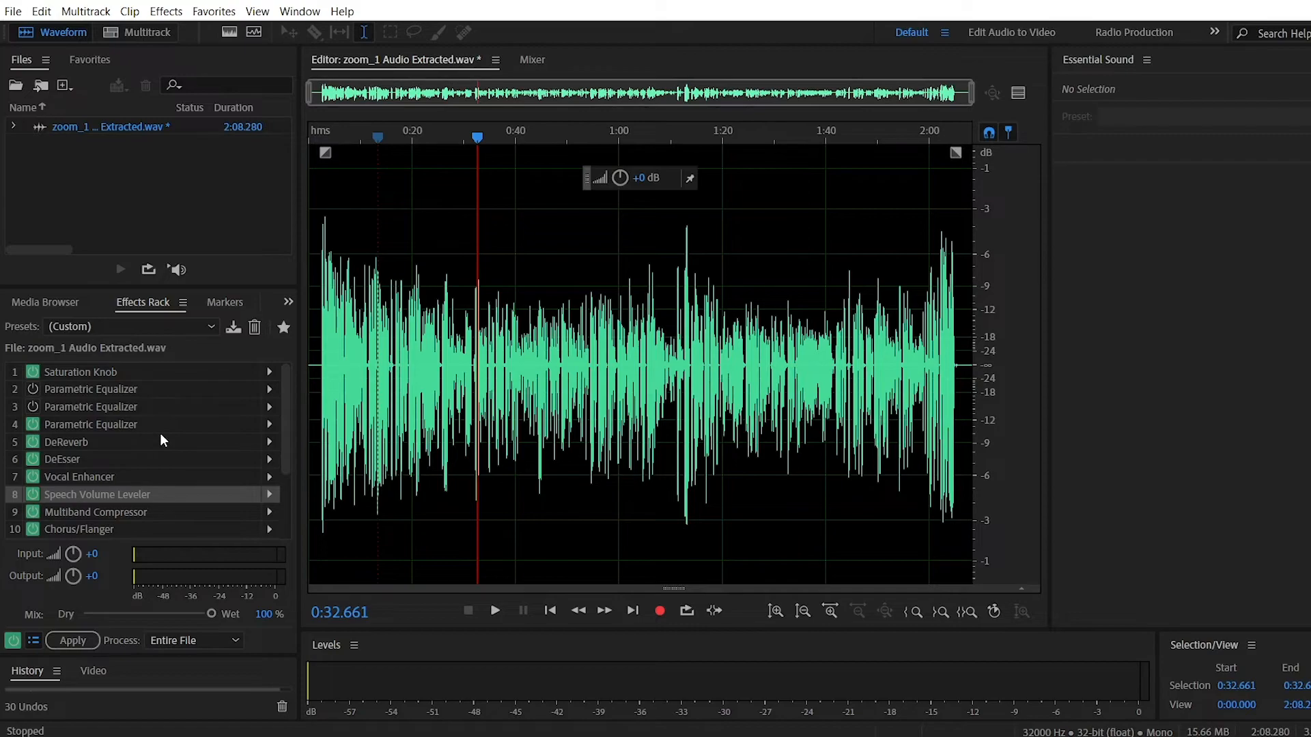
# In the slot 4 Parametric Equalizer, set the low-pass slope to 6dB/Oct and the high-pass frequency to 117 Hz, and close its settings
pyautogui.click(108, 428)
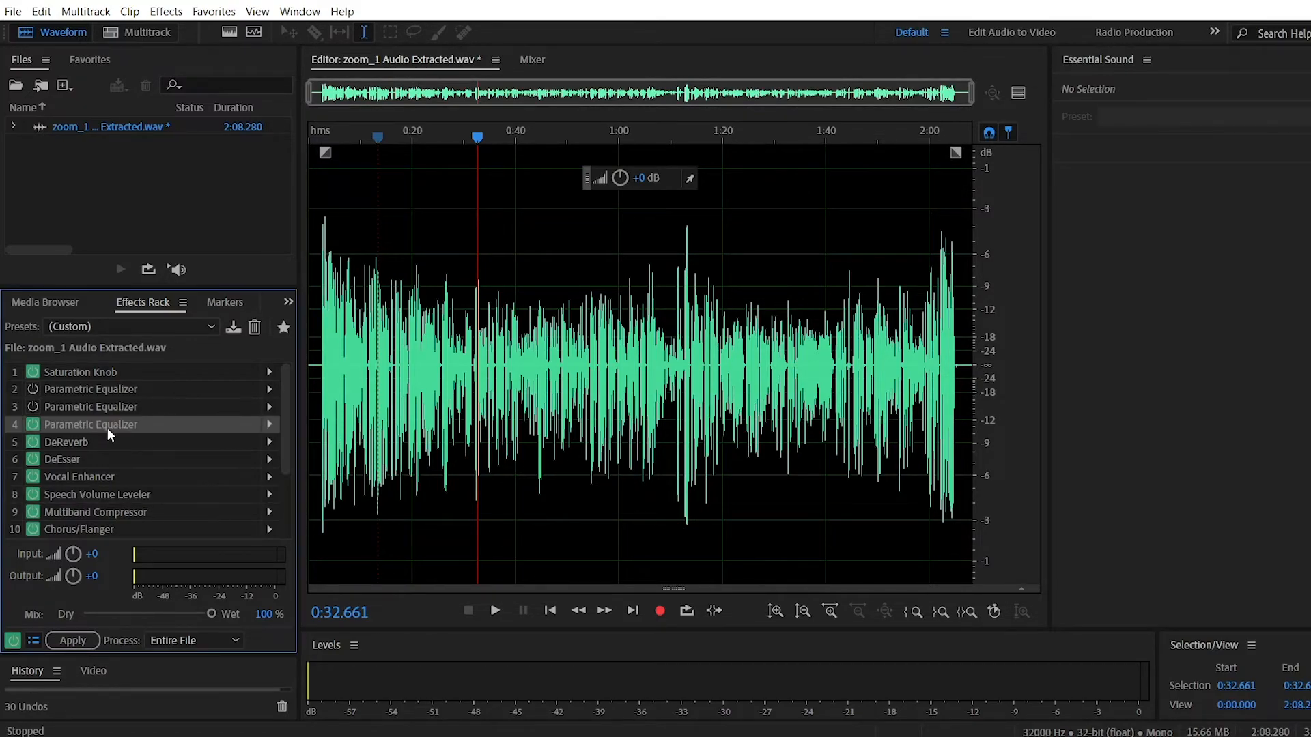
pyautogui.doubleClick(109, 424)
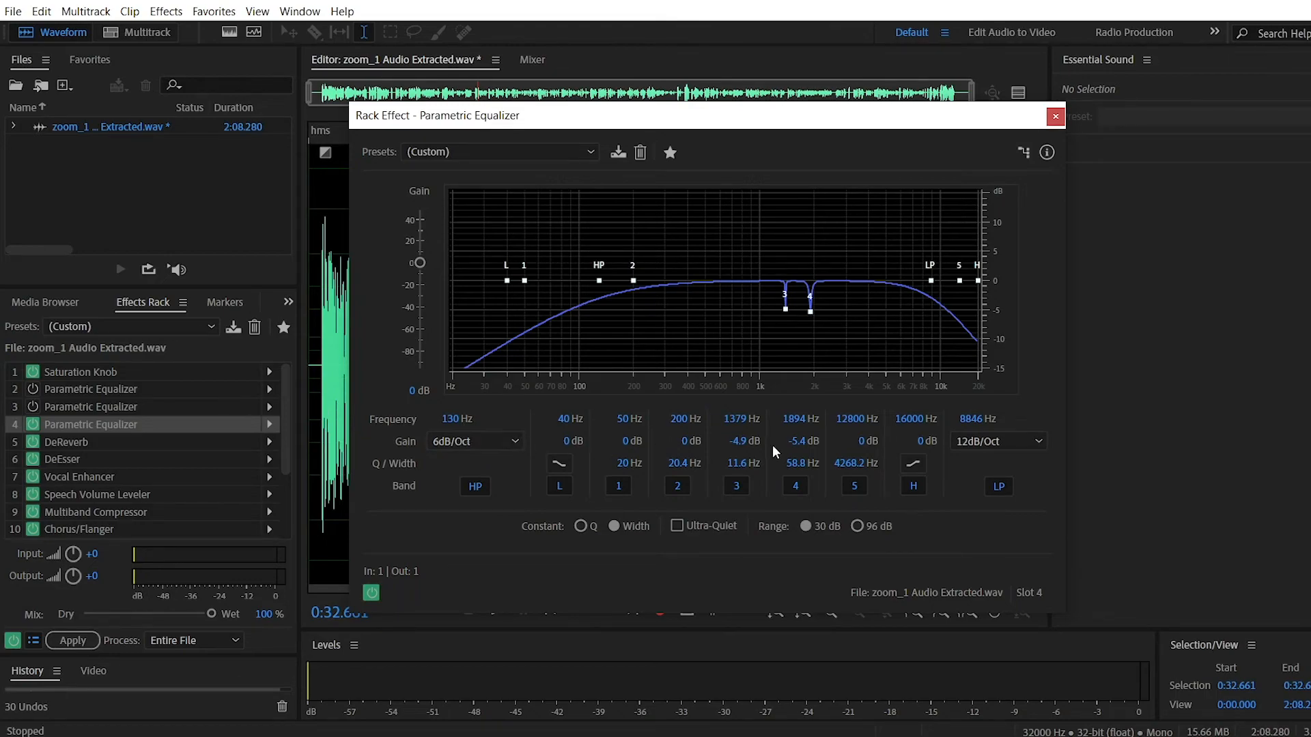
pyautogui.click(998, 442)
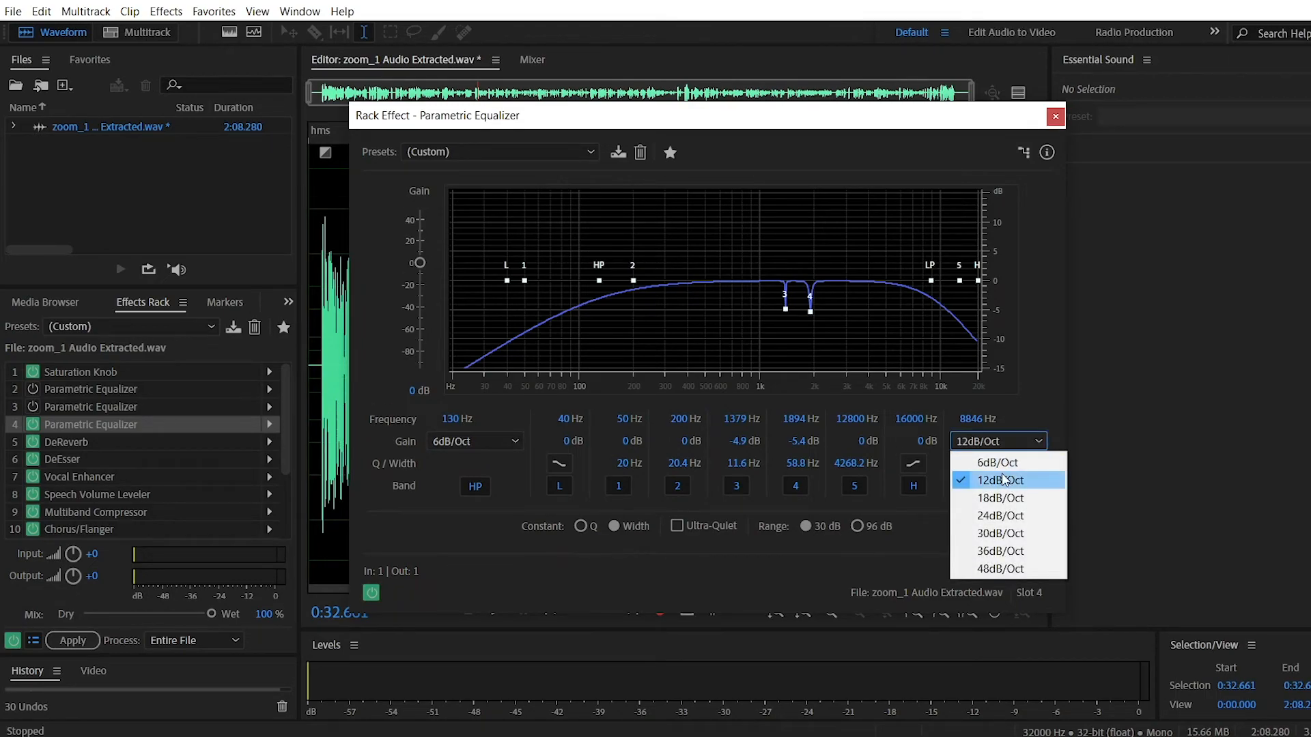
pyautogui.click(1000, 464)
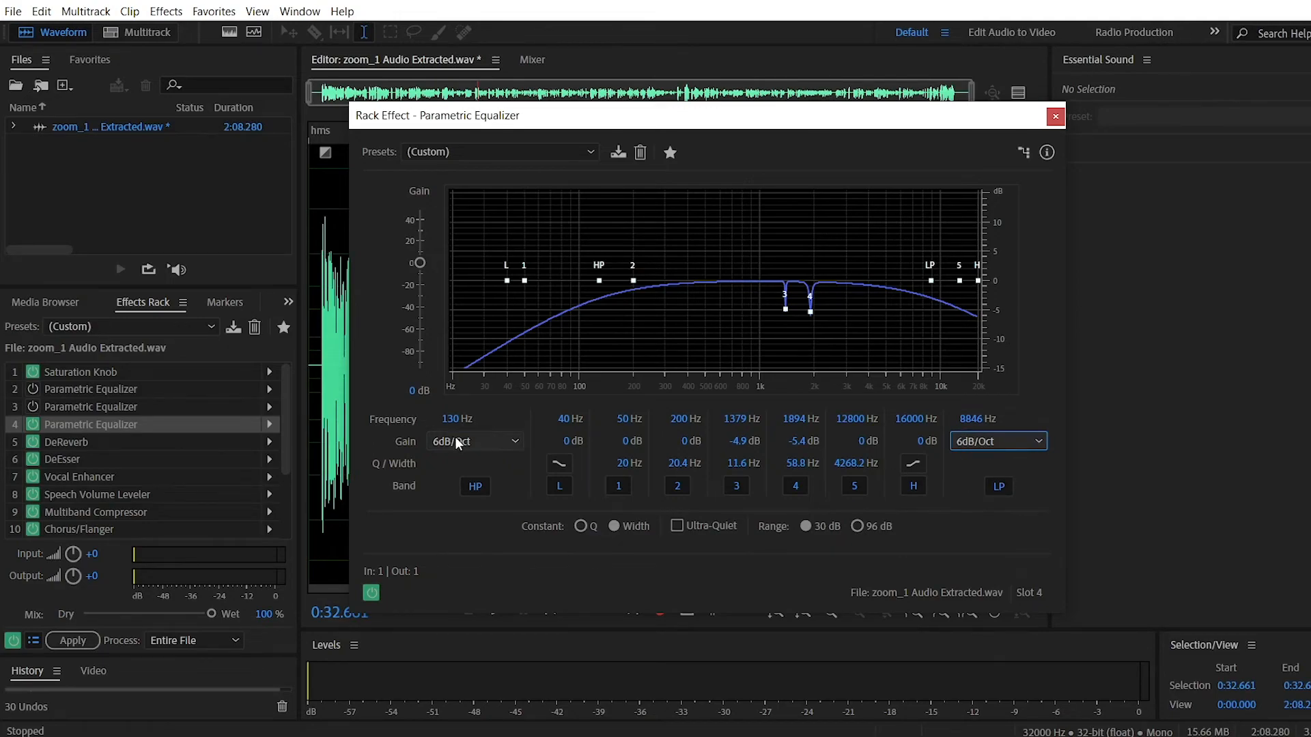
pyautogui.moveTo(452, 419); pyautogui.dragTo(496, 424)
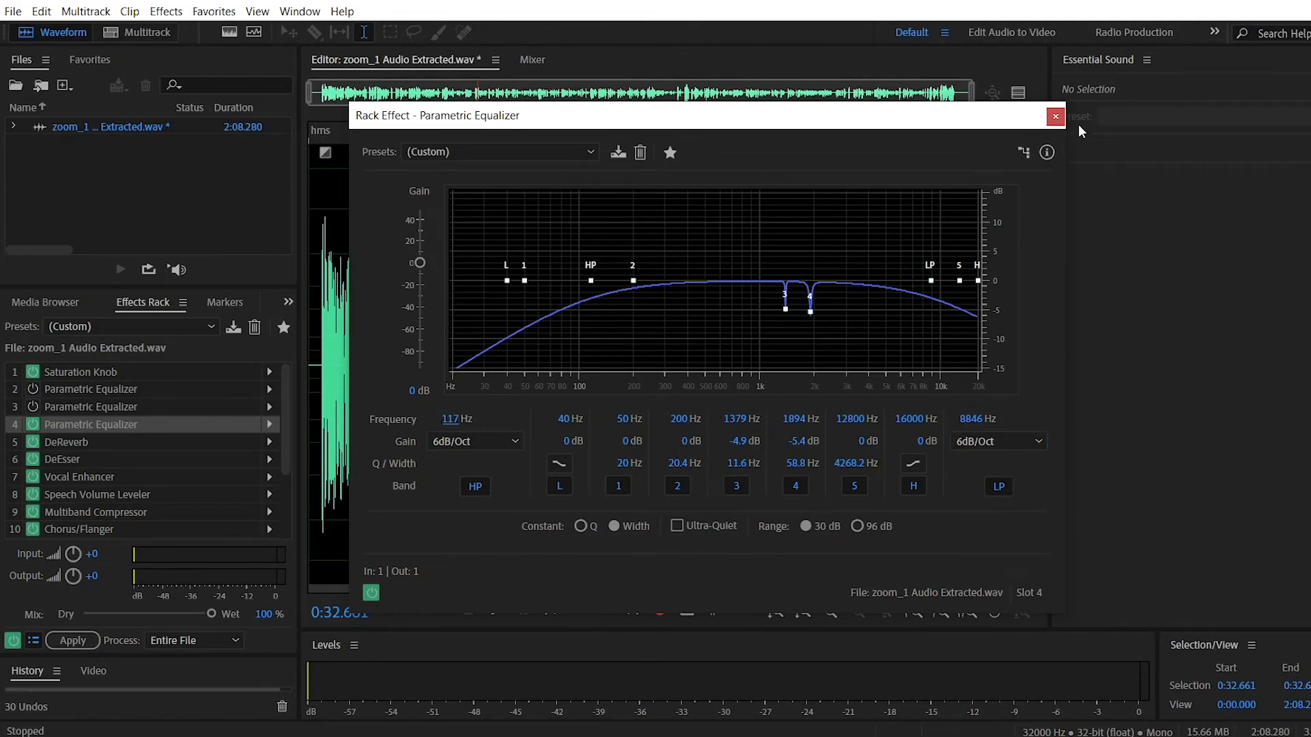
pyautogui.click(1055, 116)
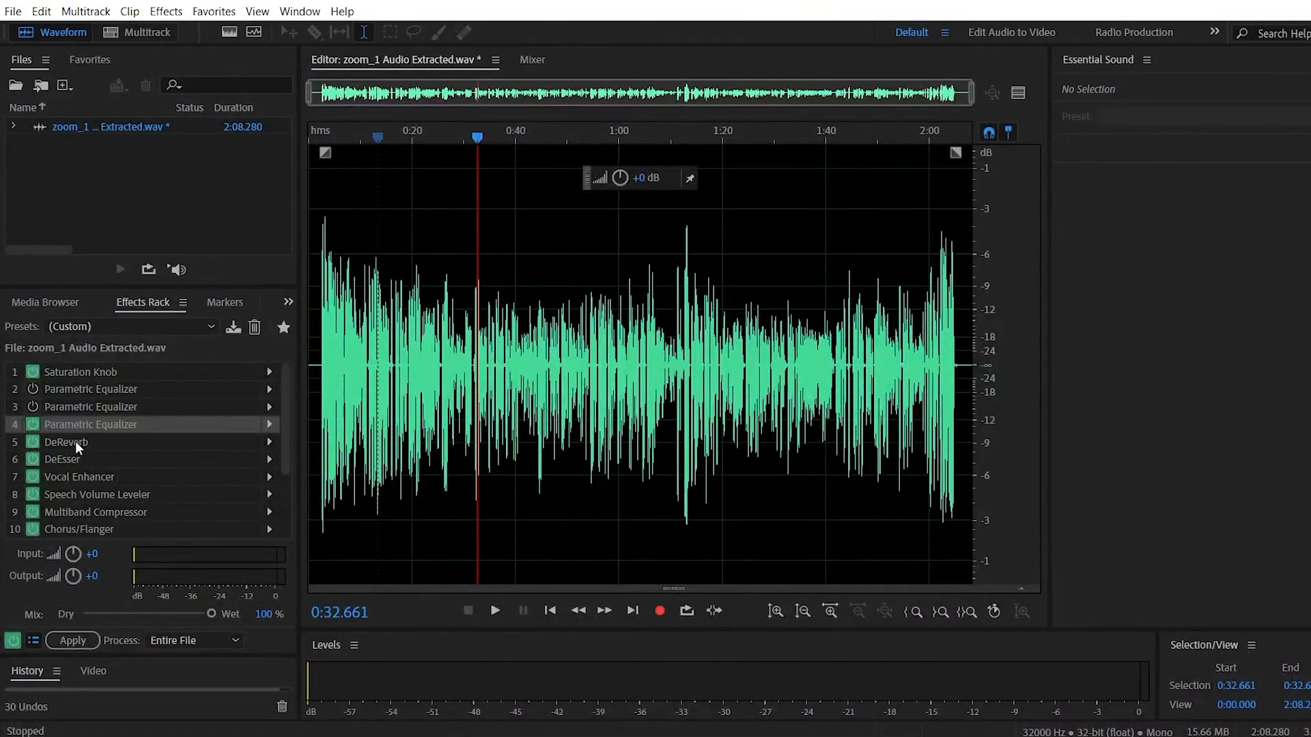
# Open the DeEsser settings, adjust the threshold slightly, and close them
pyautogui.click(76, 457)
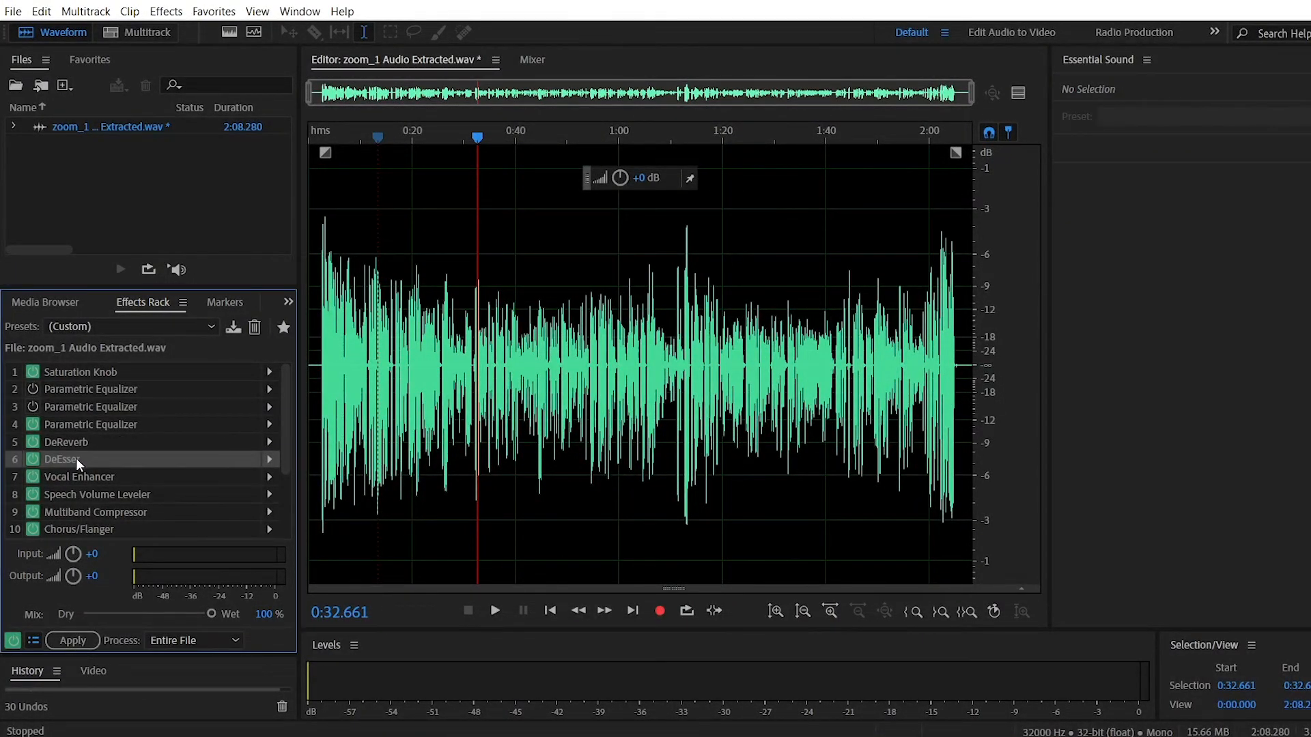
pyautogui.doubleClick(76, 457)
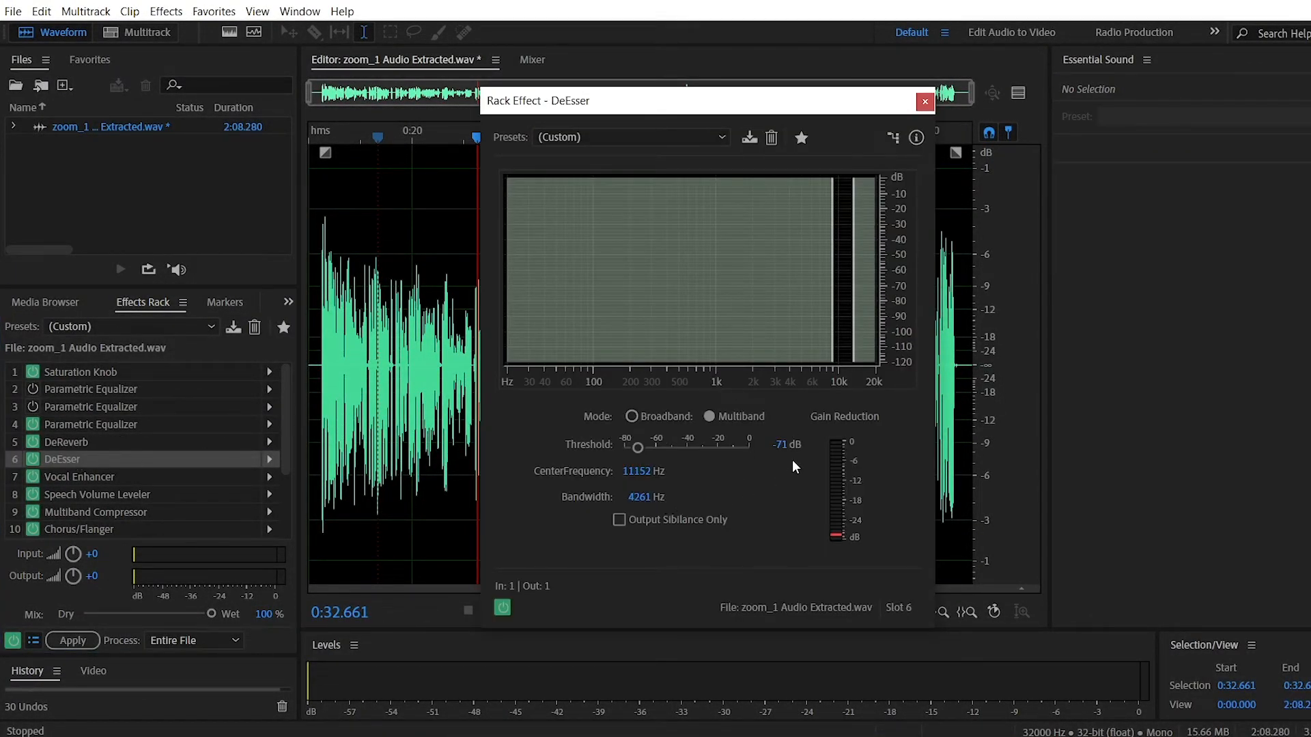
pyautogui.moveTo(784, 446); pyautogui.dragTo(800, 444)
pyautogui.click(924, 102)
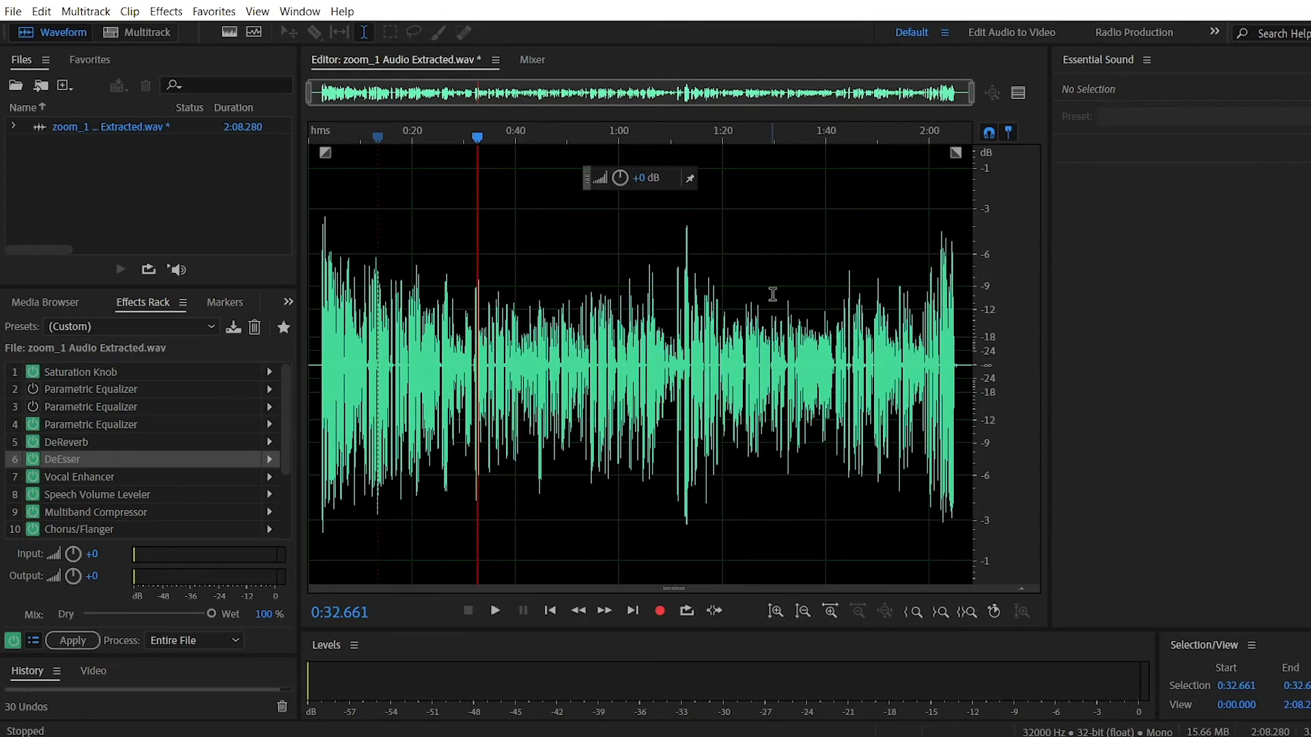
# Play from about 0:32, compare with the Vocal Enhancer and the whole rack bypassed, leave only the Vocal Enhancer switched off, and stop playback
pyautogui.press('space')
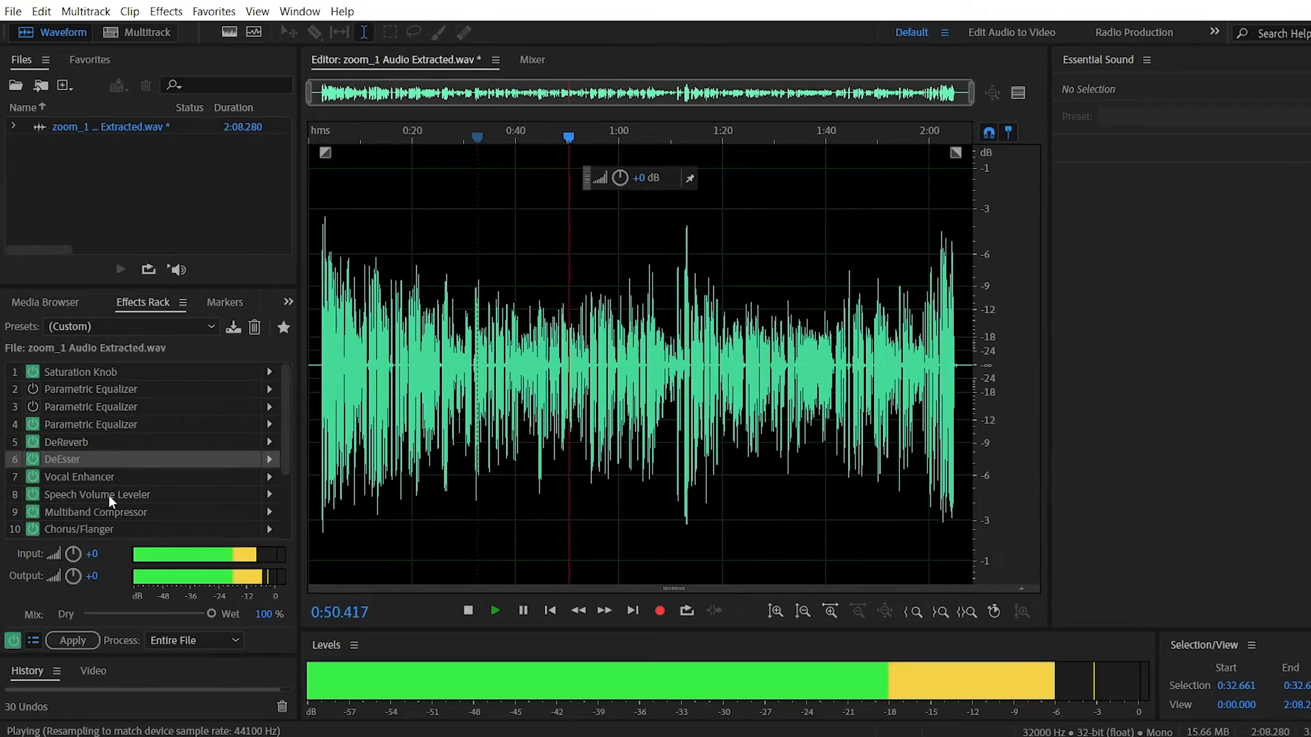
pyautogui.click(33, 477)
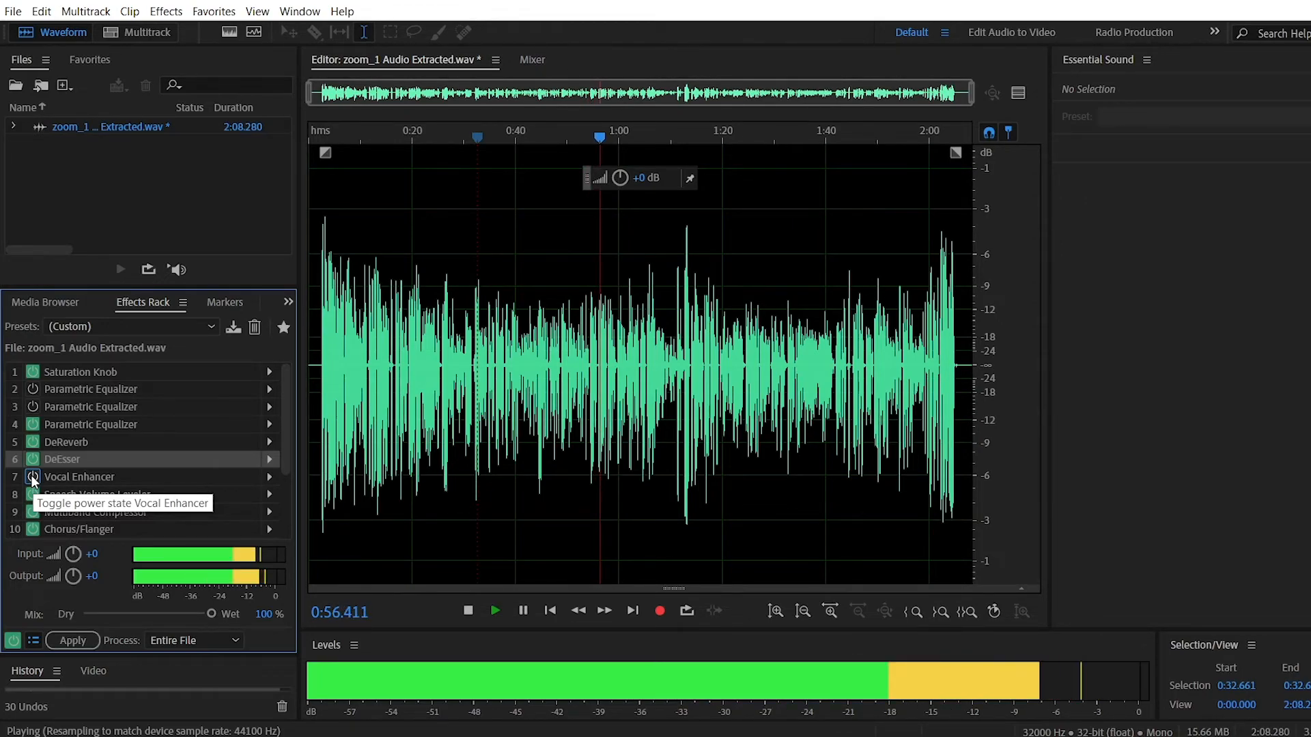
pyautogui.click(13, 640)
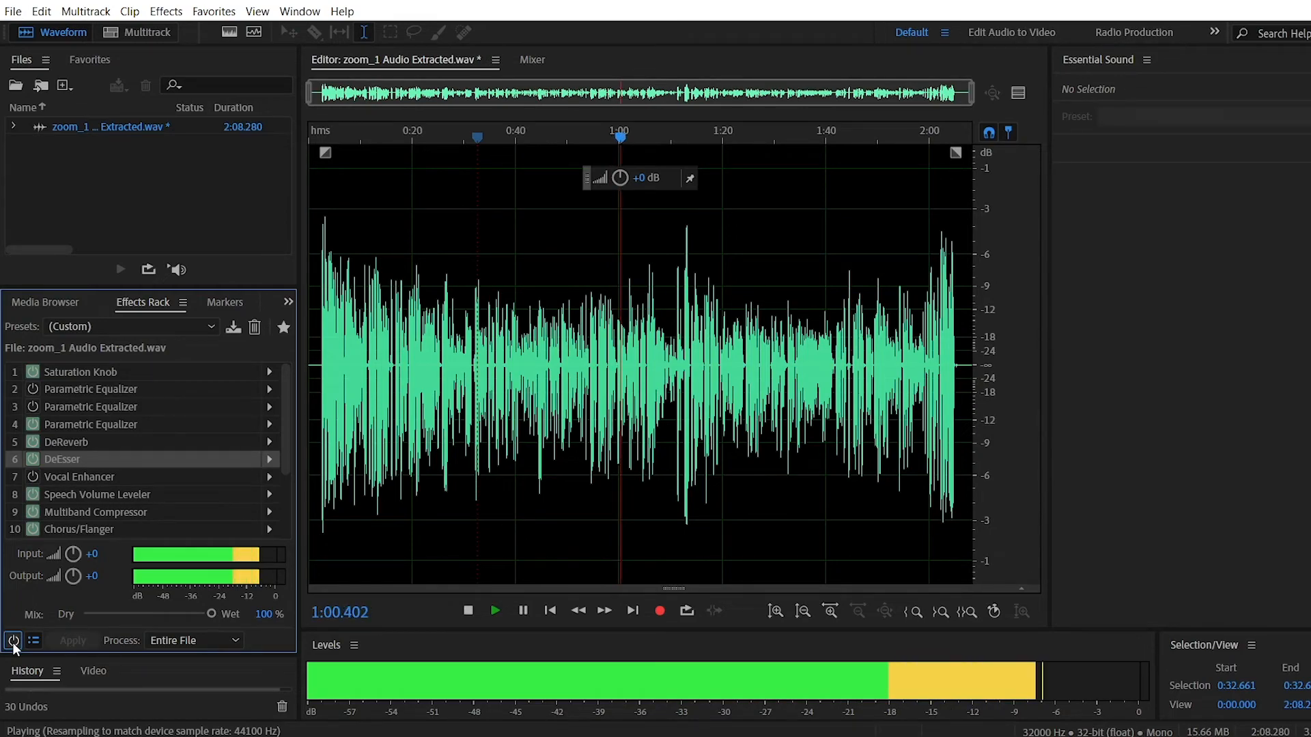
pyautogui.click(13, 640)
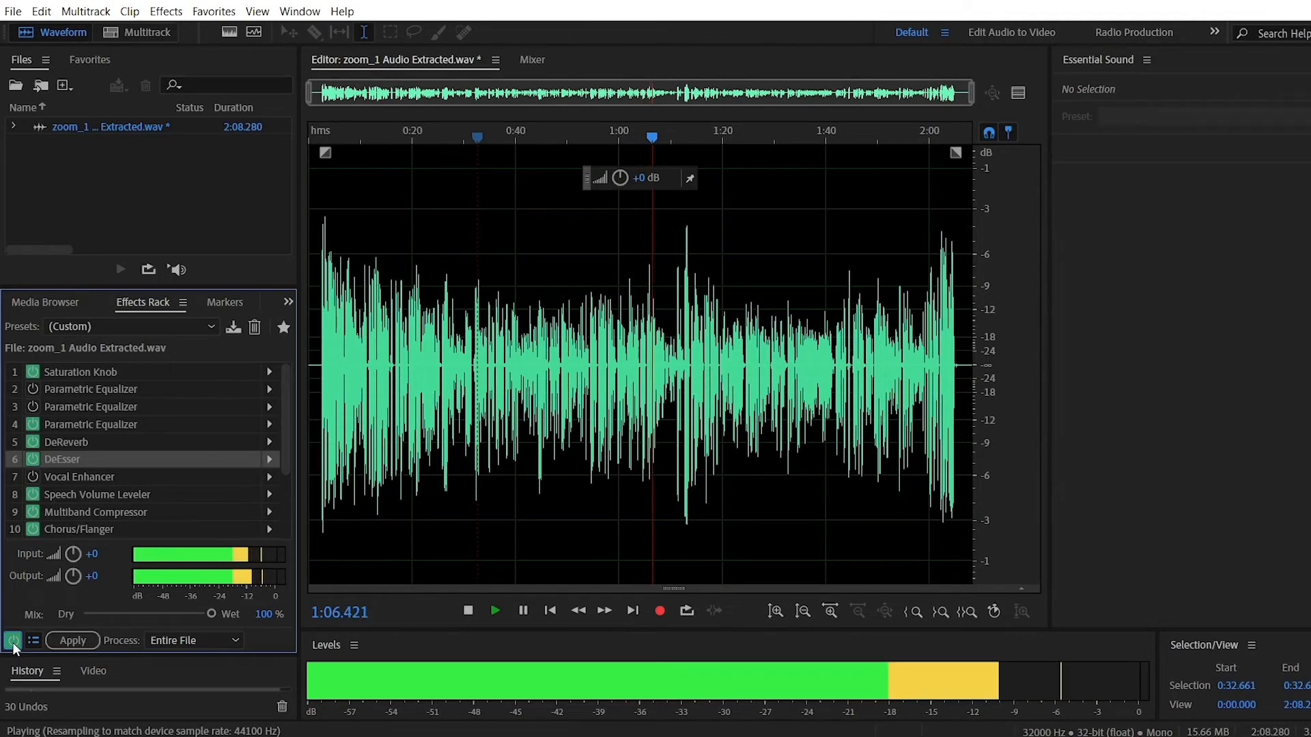
pyautogui.click(33, 476)
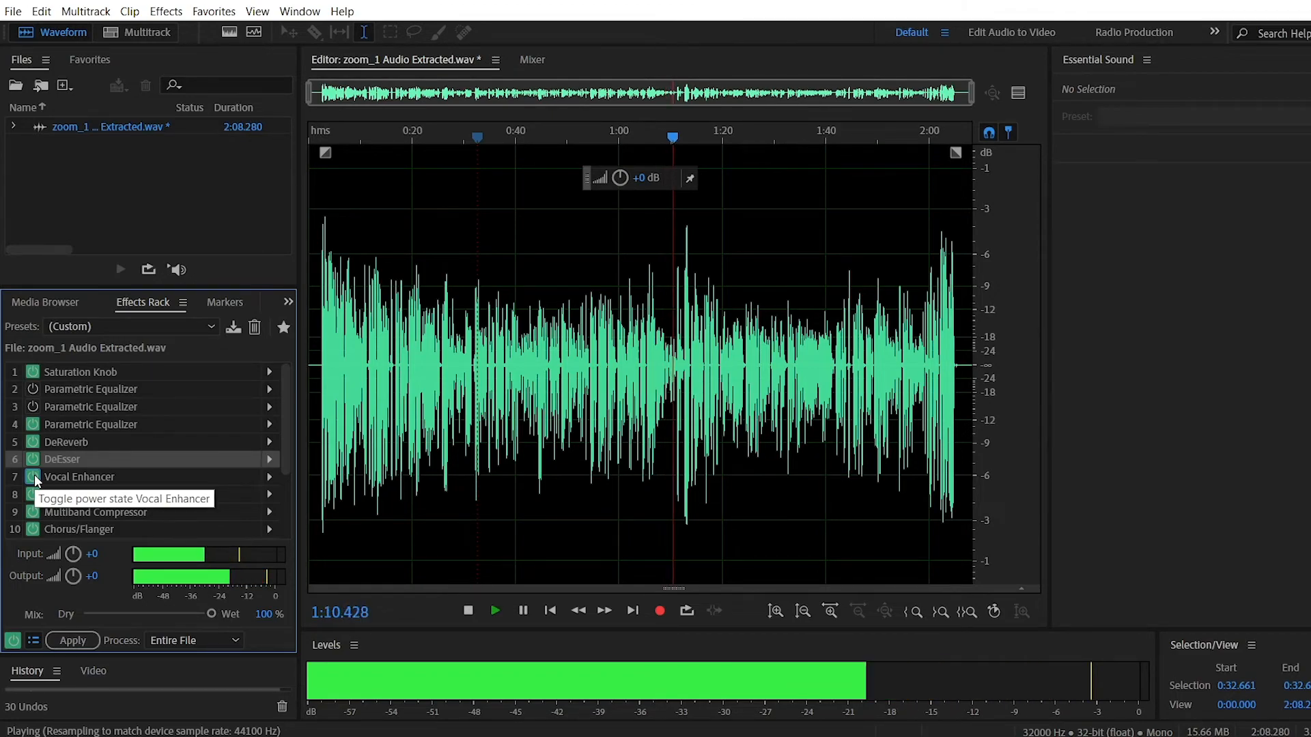
pyautogui.click(33, 476)
pyautogui.press('space')
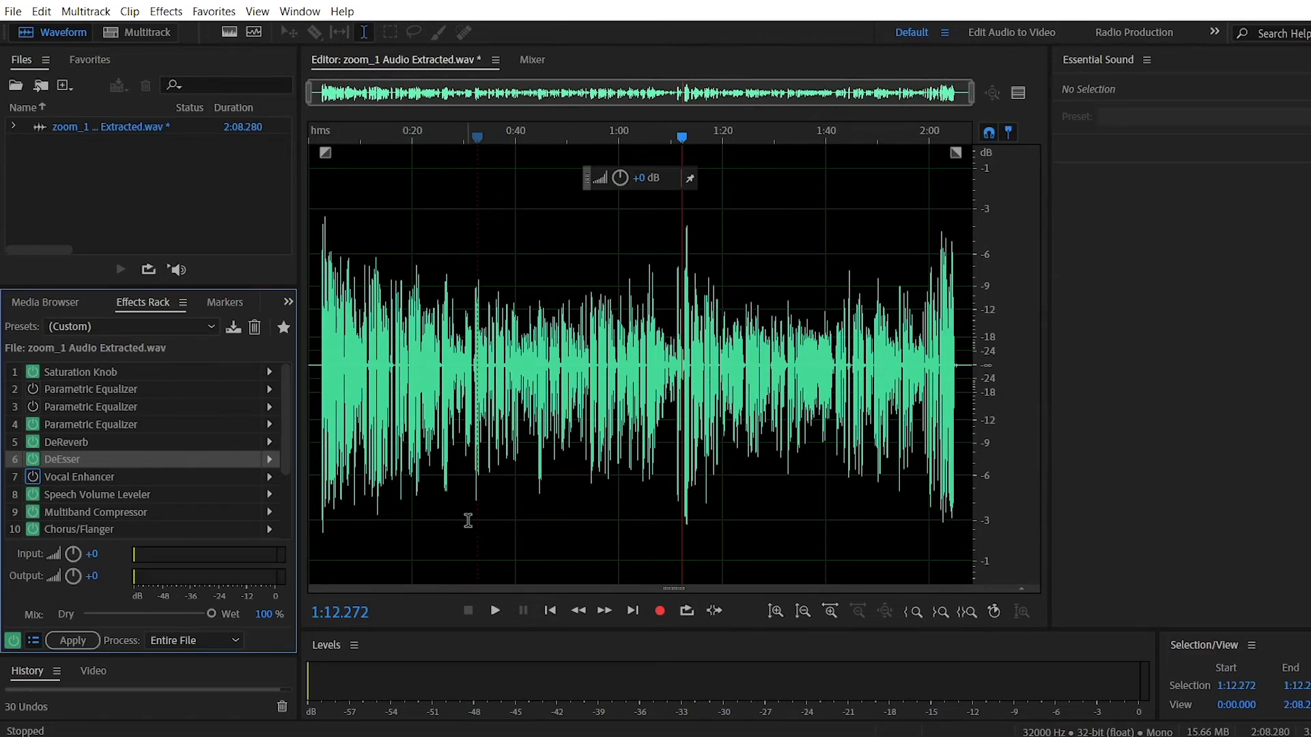
# Apply the effects rack to the entire file, inspect the processed waveform, and undo the application
pyautogui.click(75, 641)
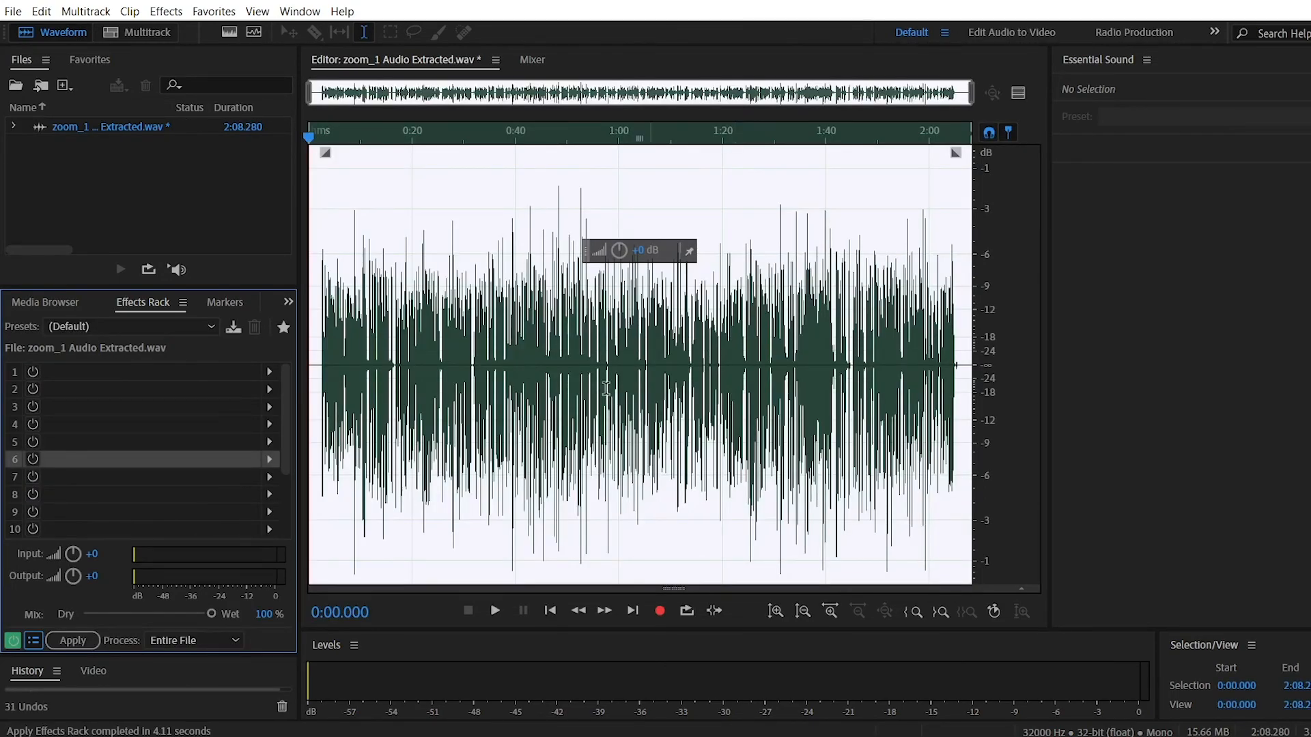
pyautogui.click(361, 421)
pyautogui.click(317, 405)
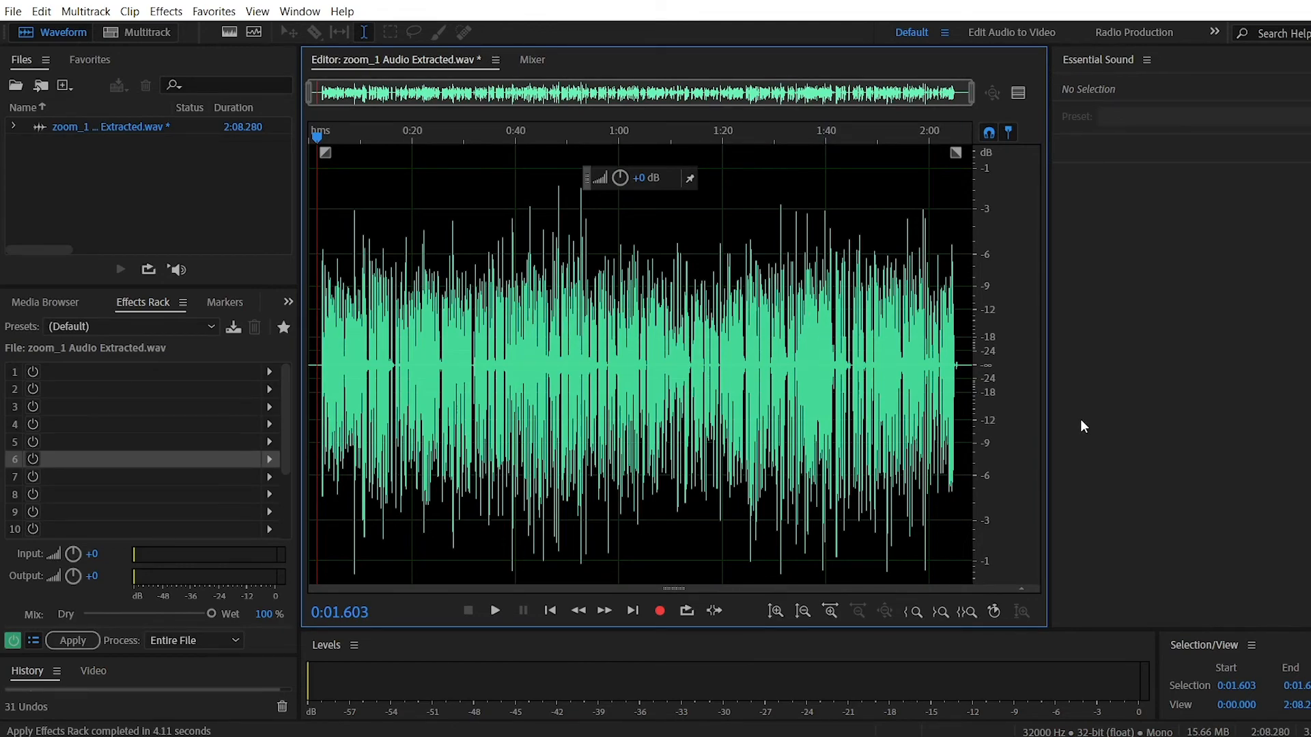
pyautogui.hotkey('ctrl', 'z')
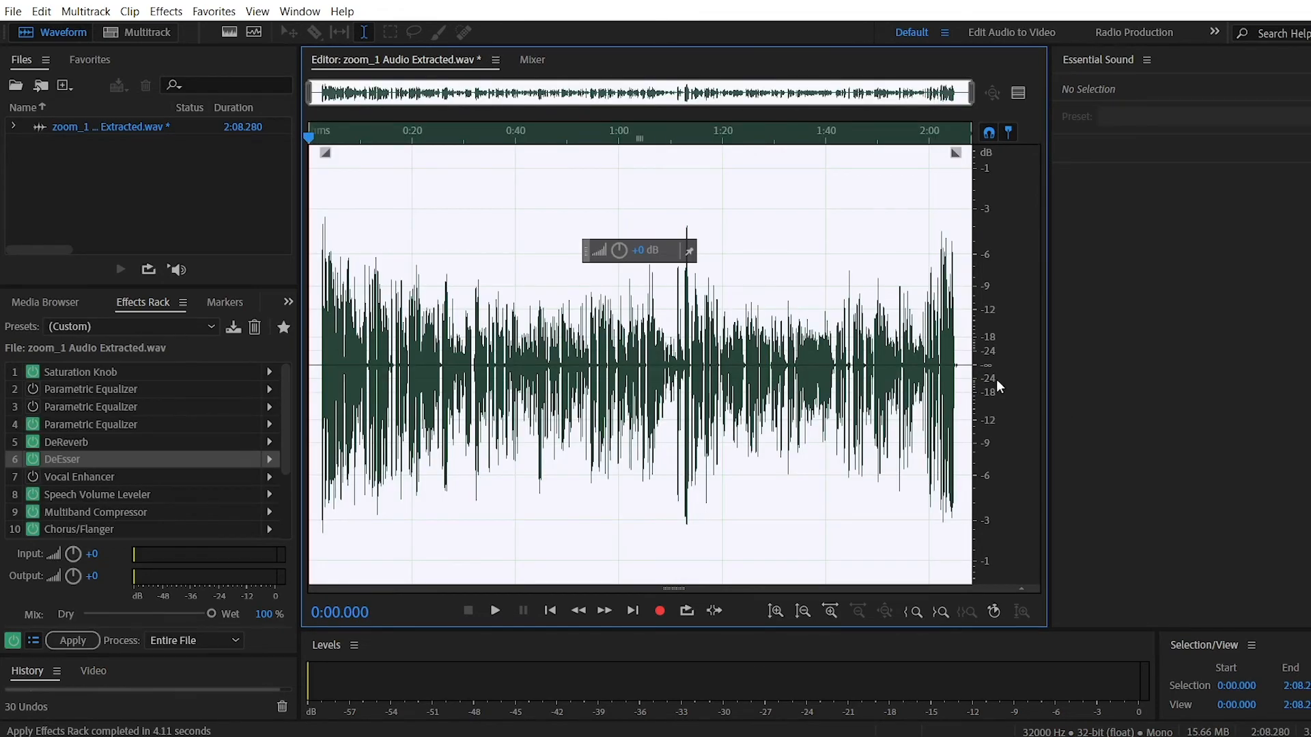
pyautogui.click(472, 231)
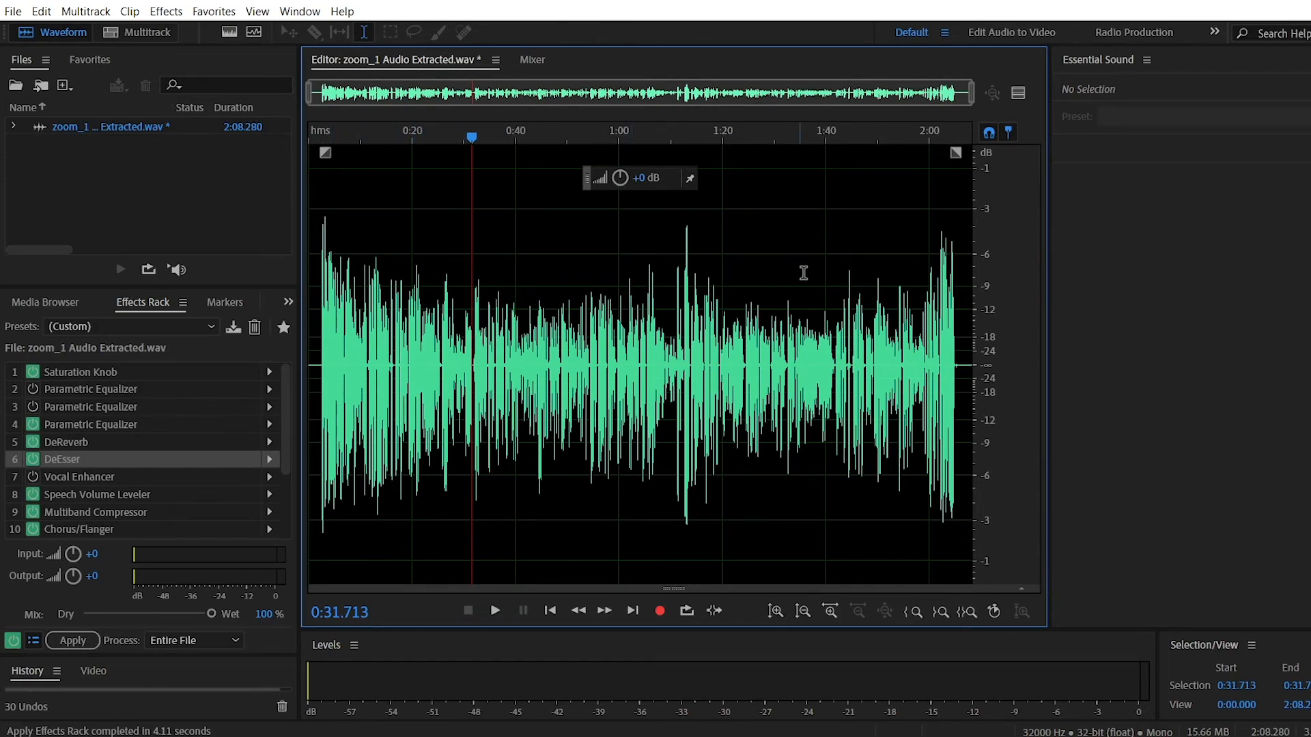
# Select the Multiband Compressor in the effects rack
pyautogui.click(73, 644)
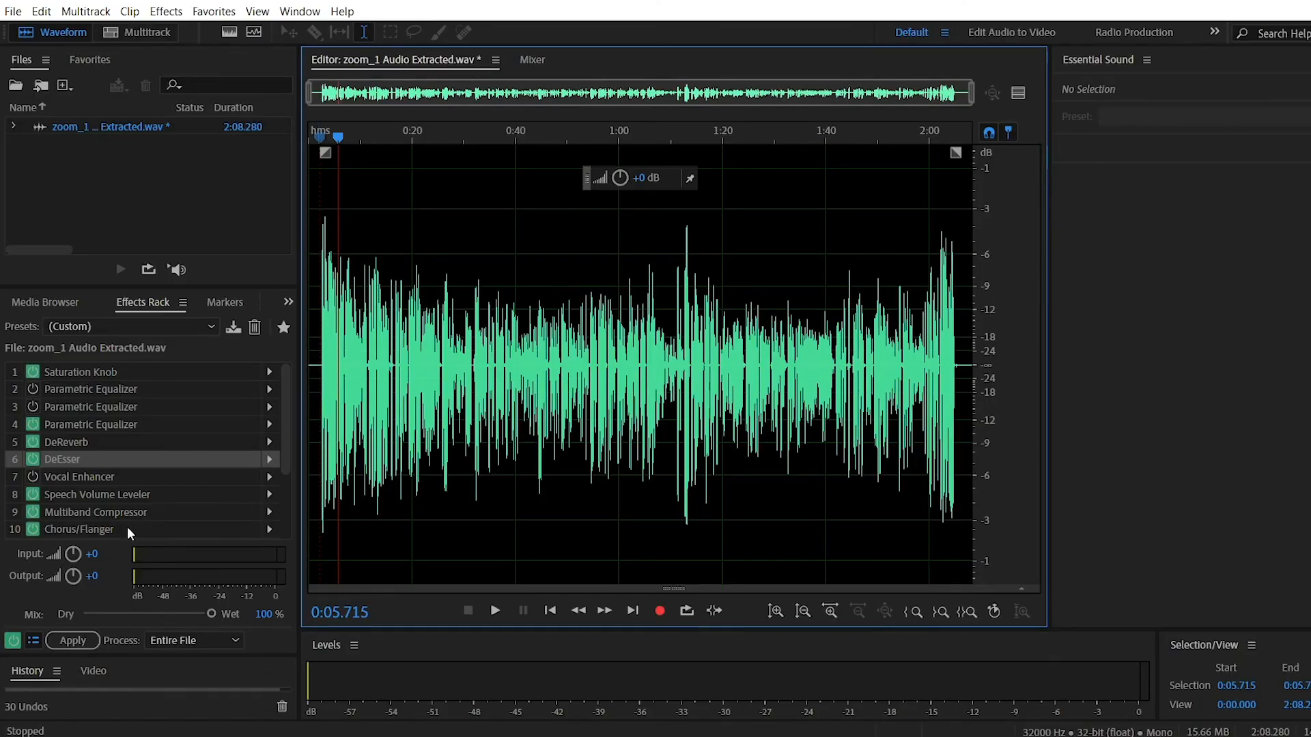
pyautogui.click(108, 497)
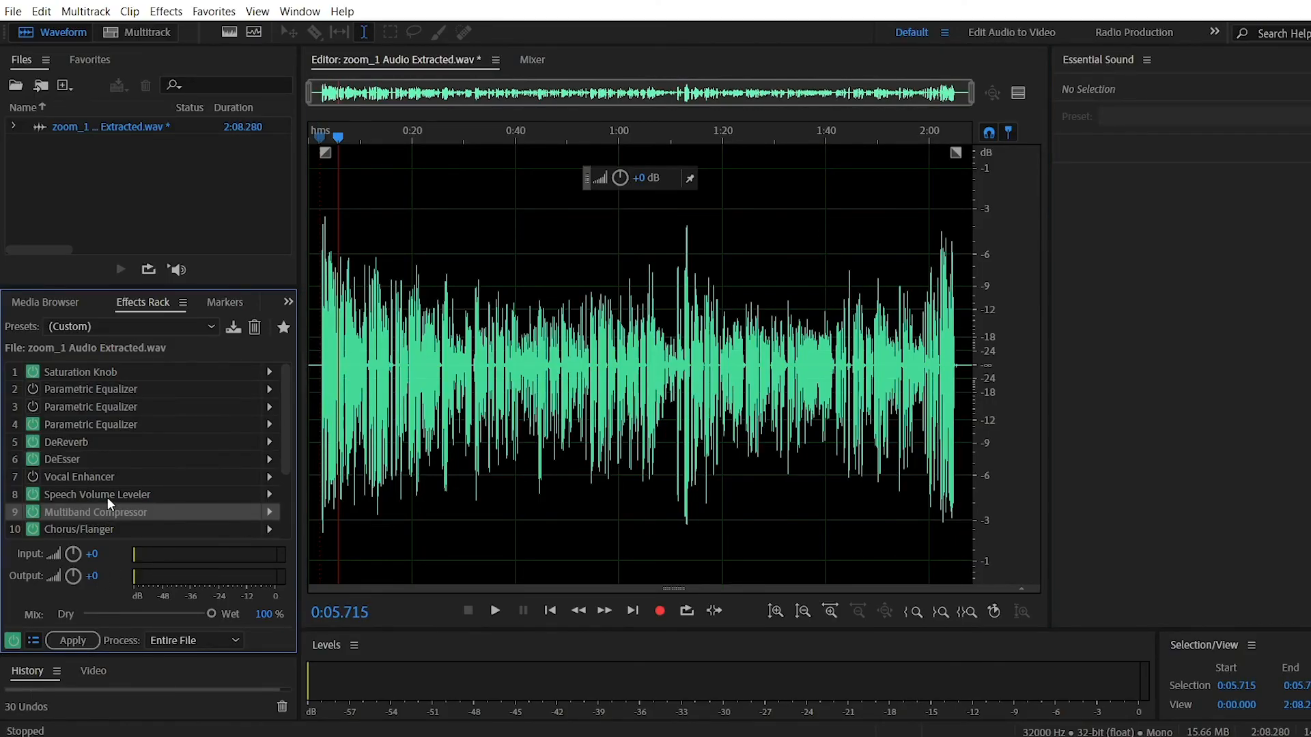